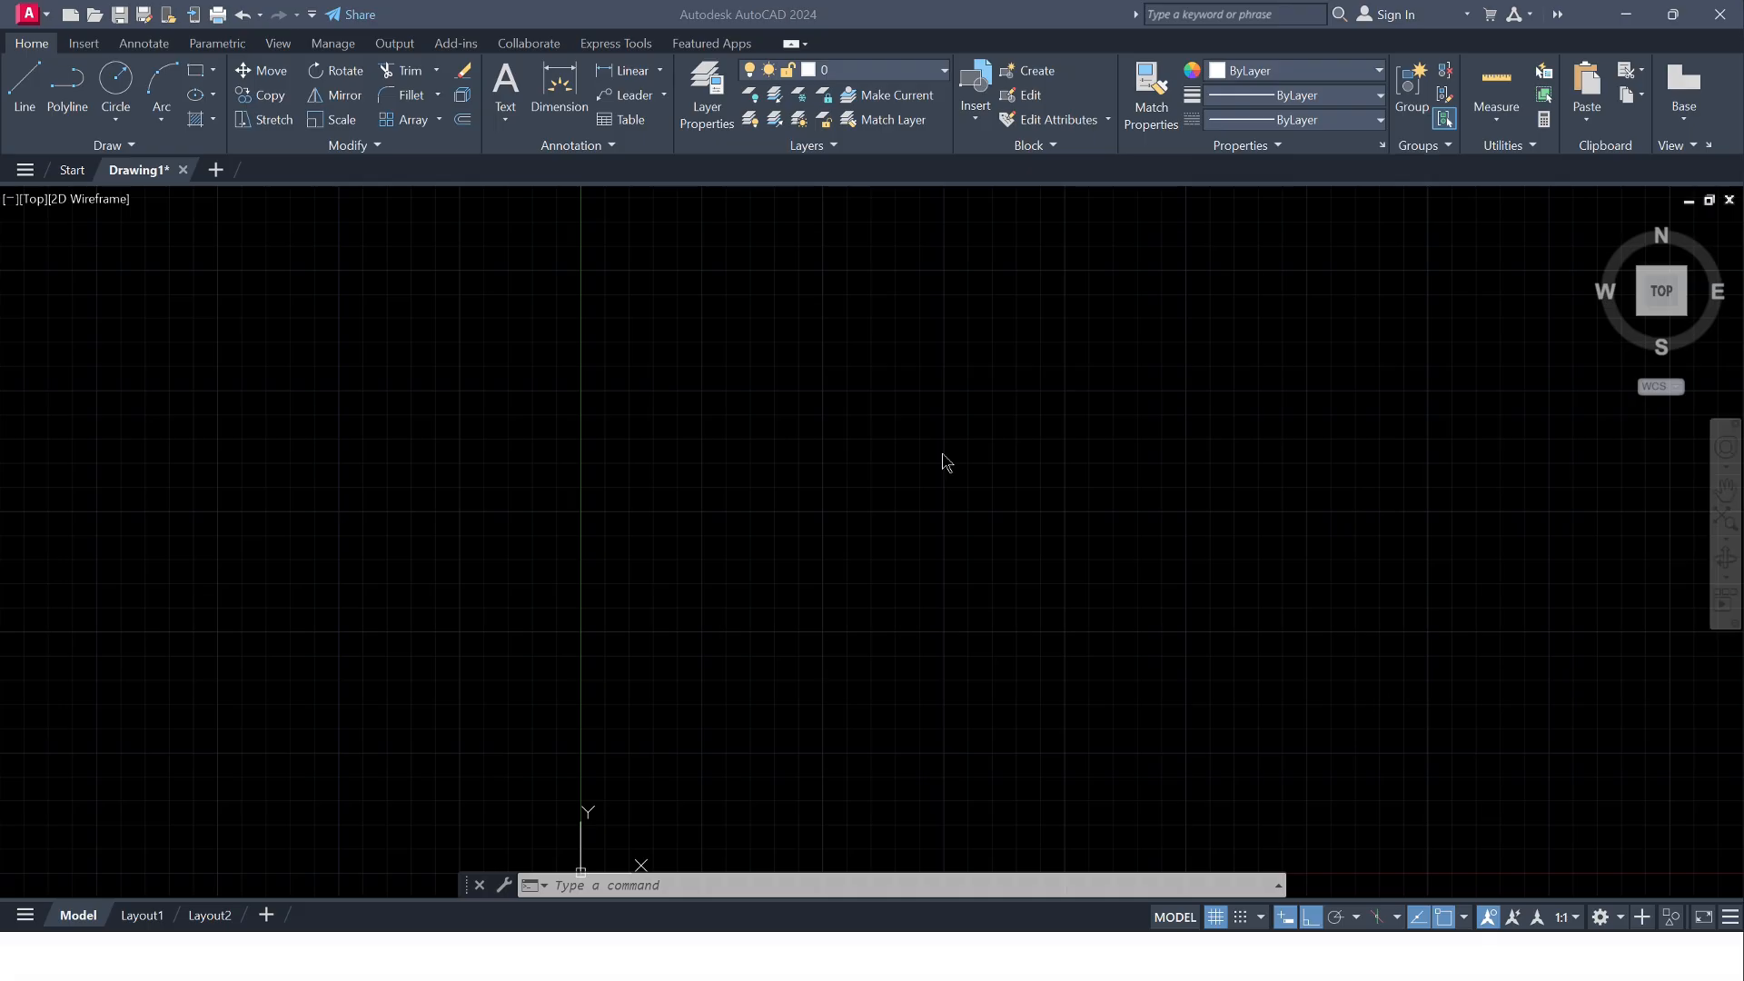
- Draw a 1000 by 1000 square with the Rectangle command in the empty drawing area
type("r")
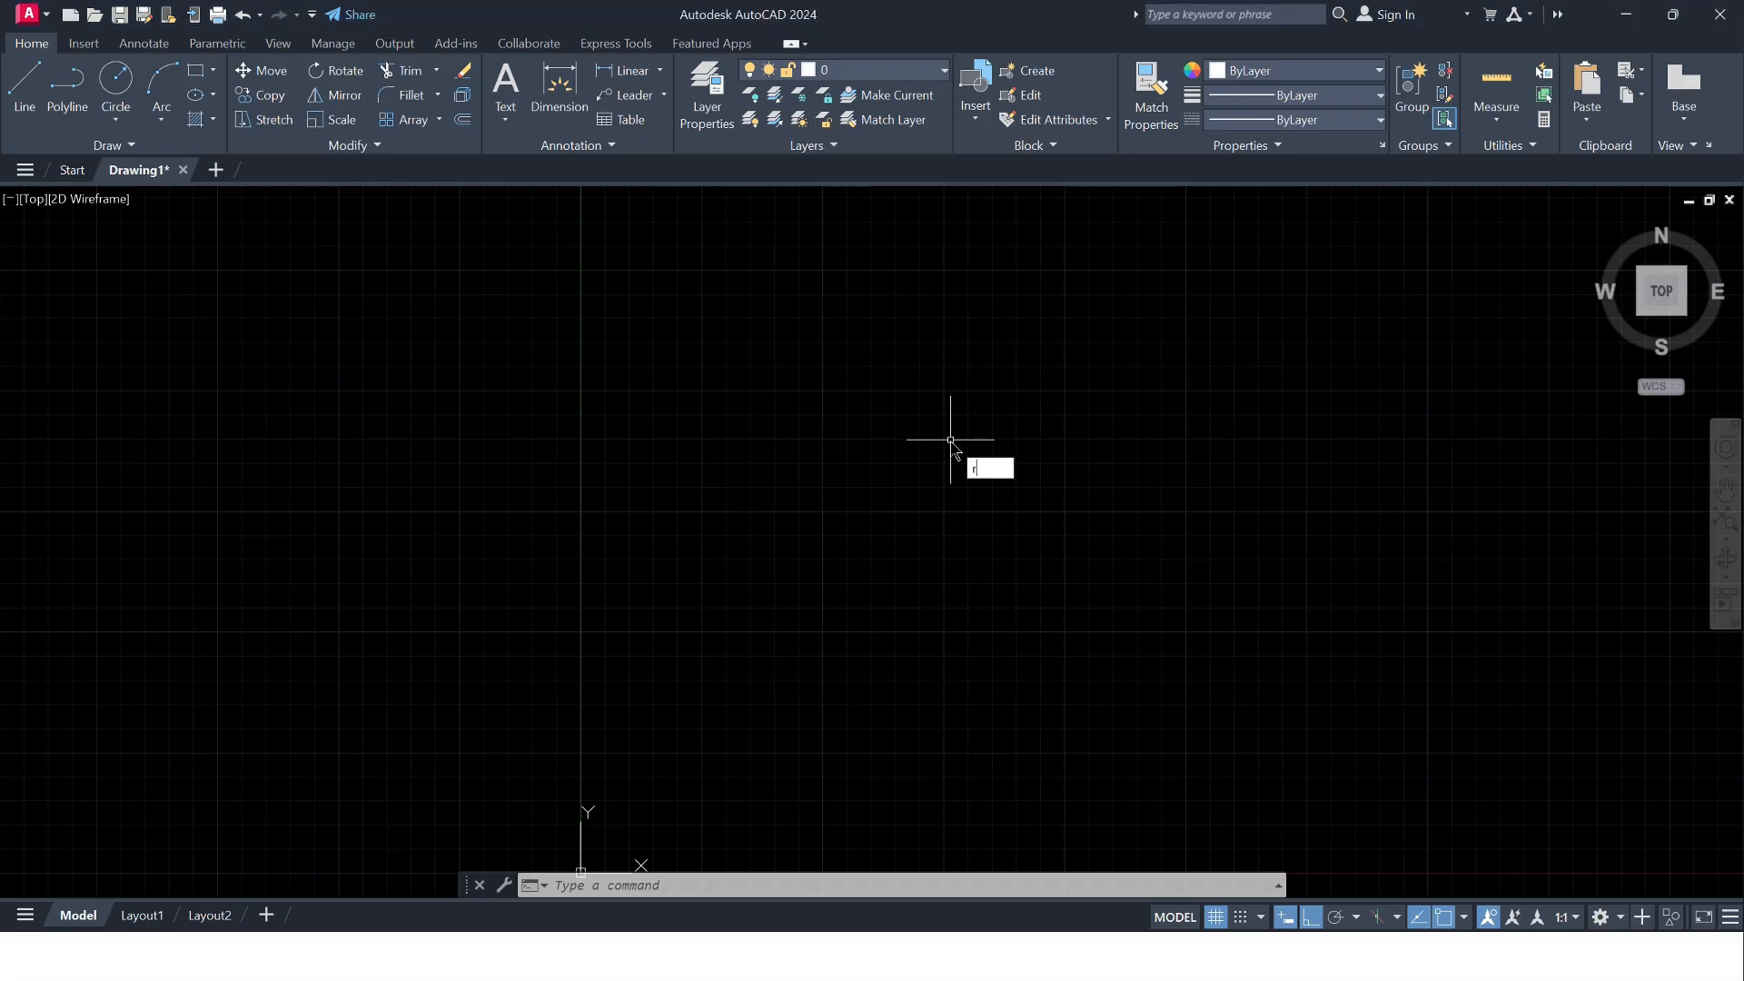
type("ec")
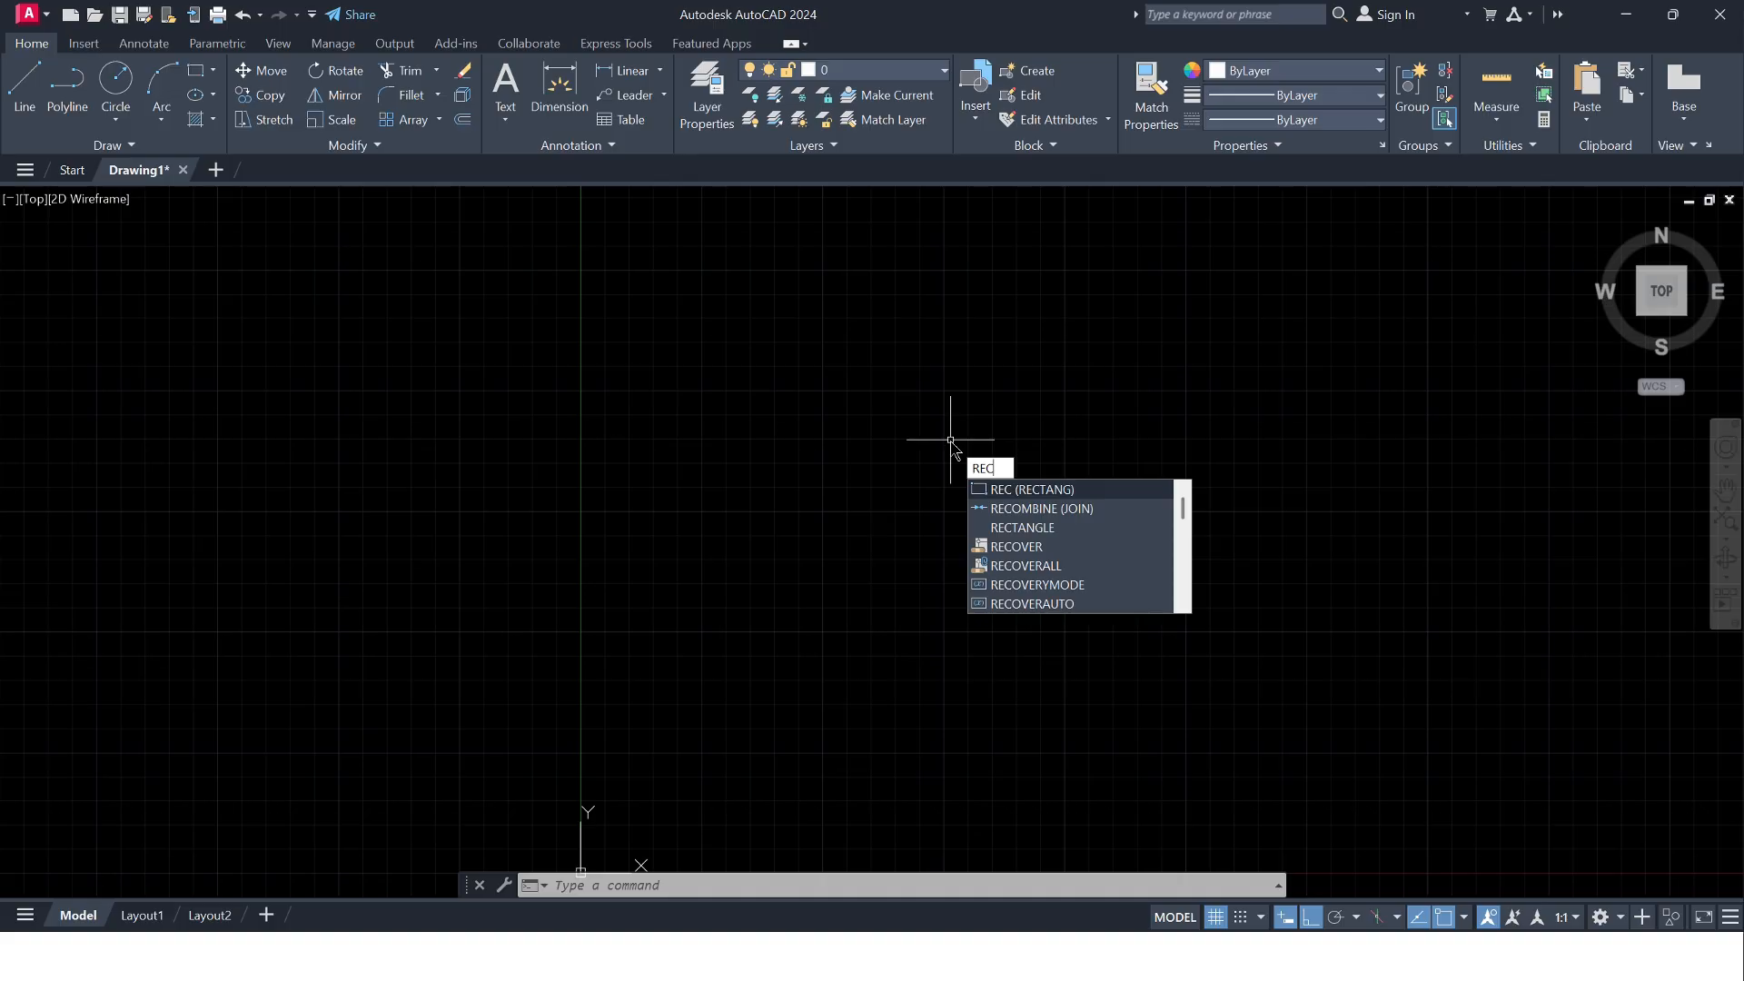
key("Return")
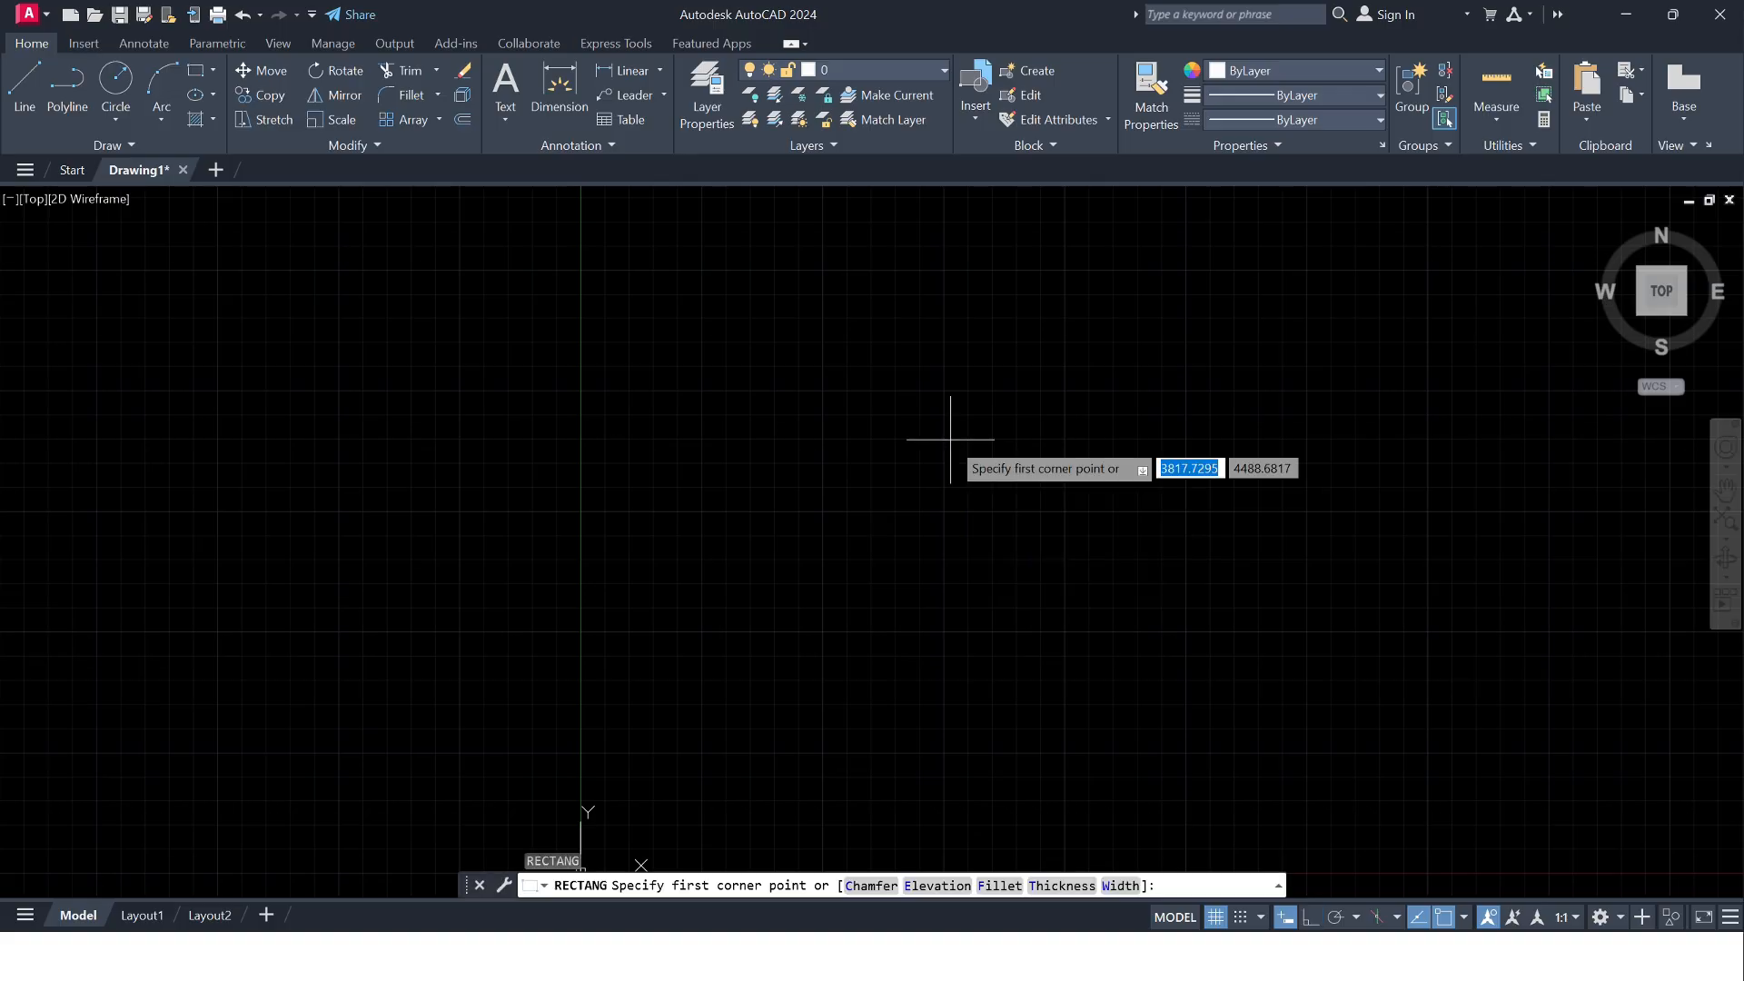
left_click(811, 389)
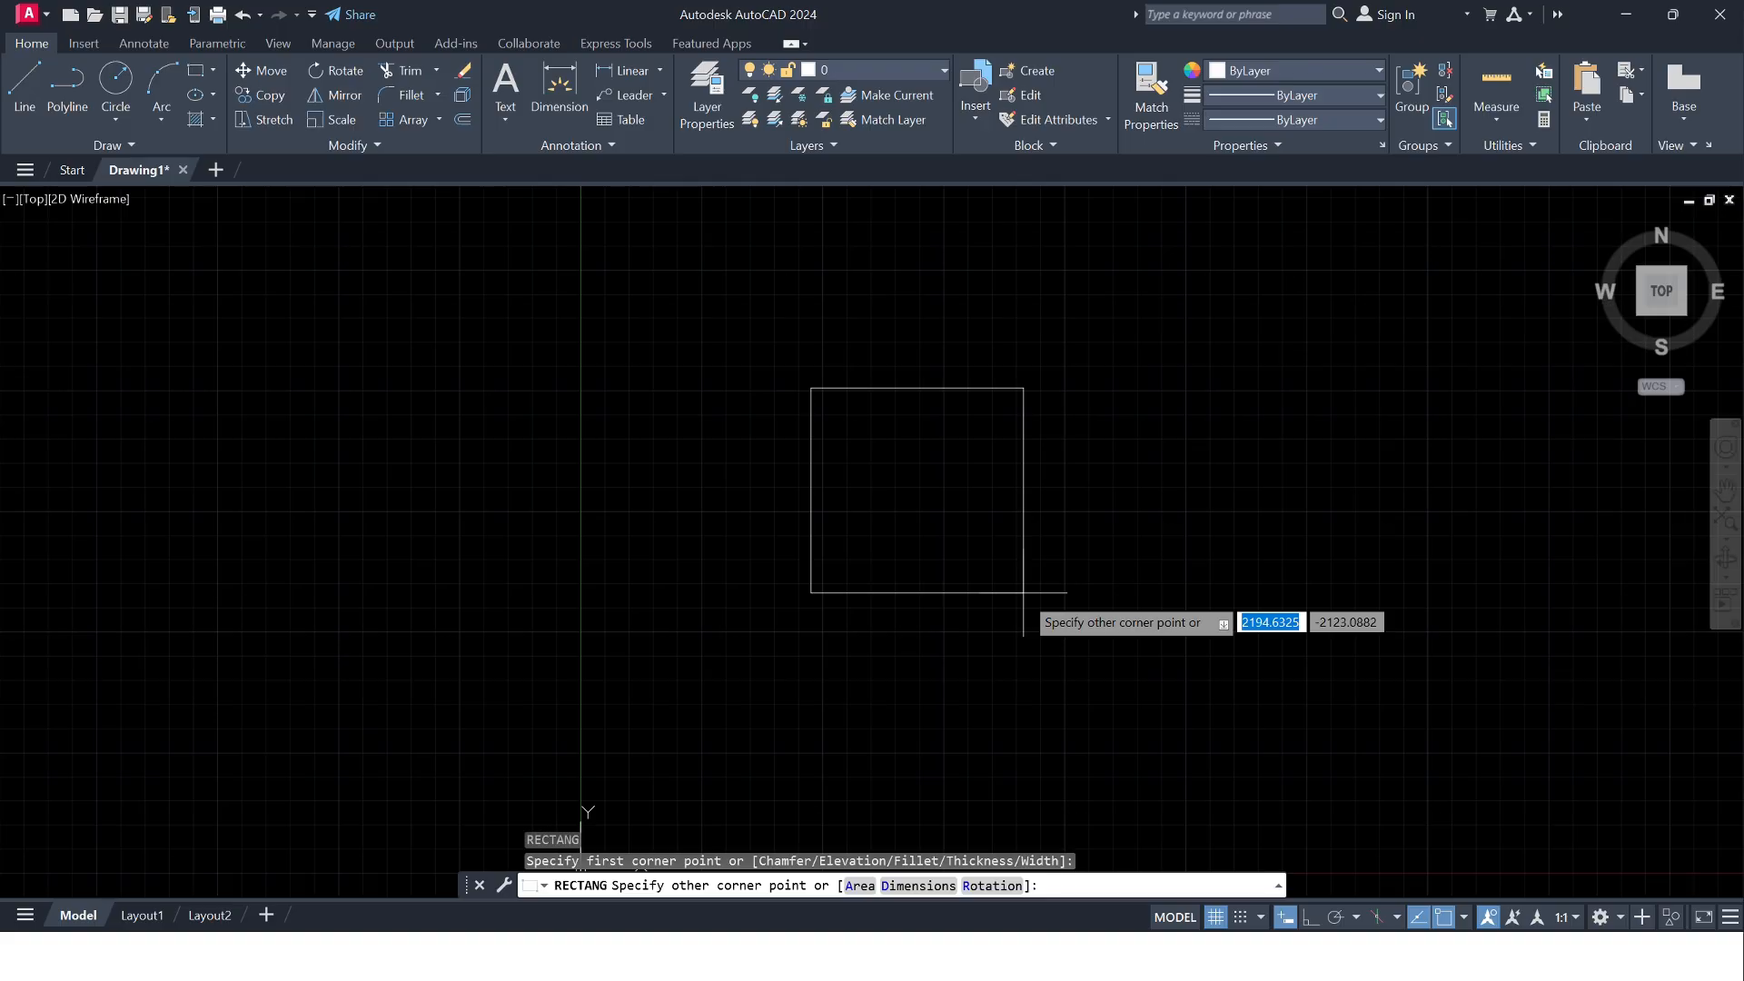
type("1")
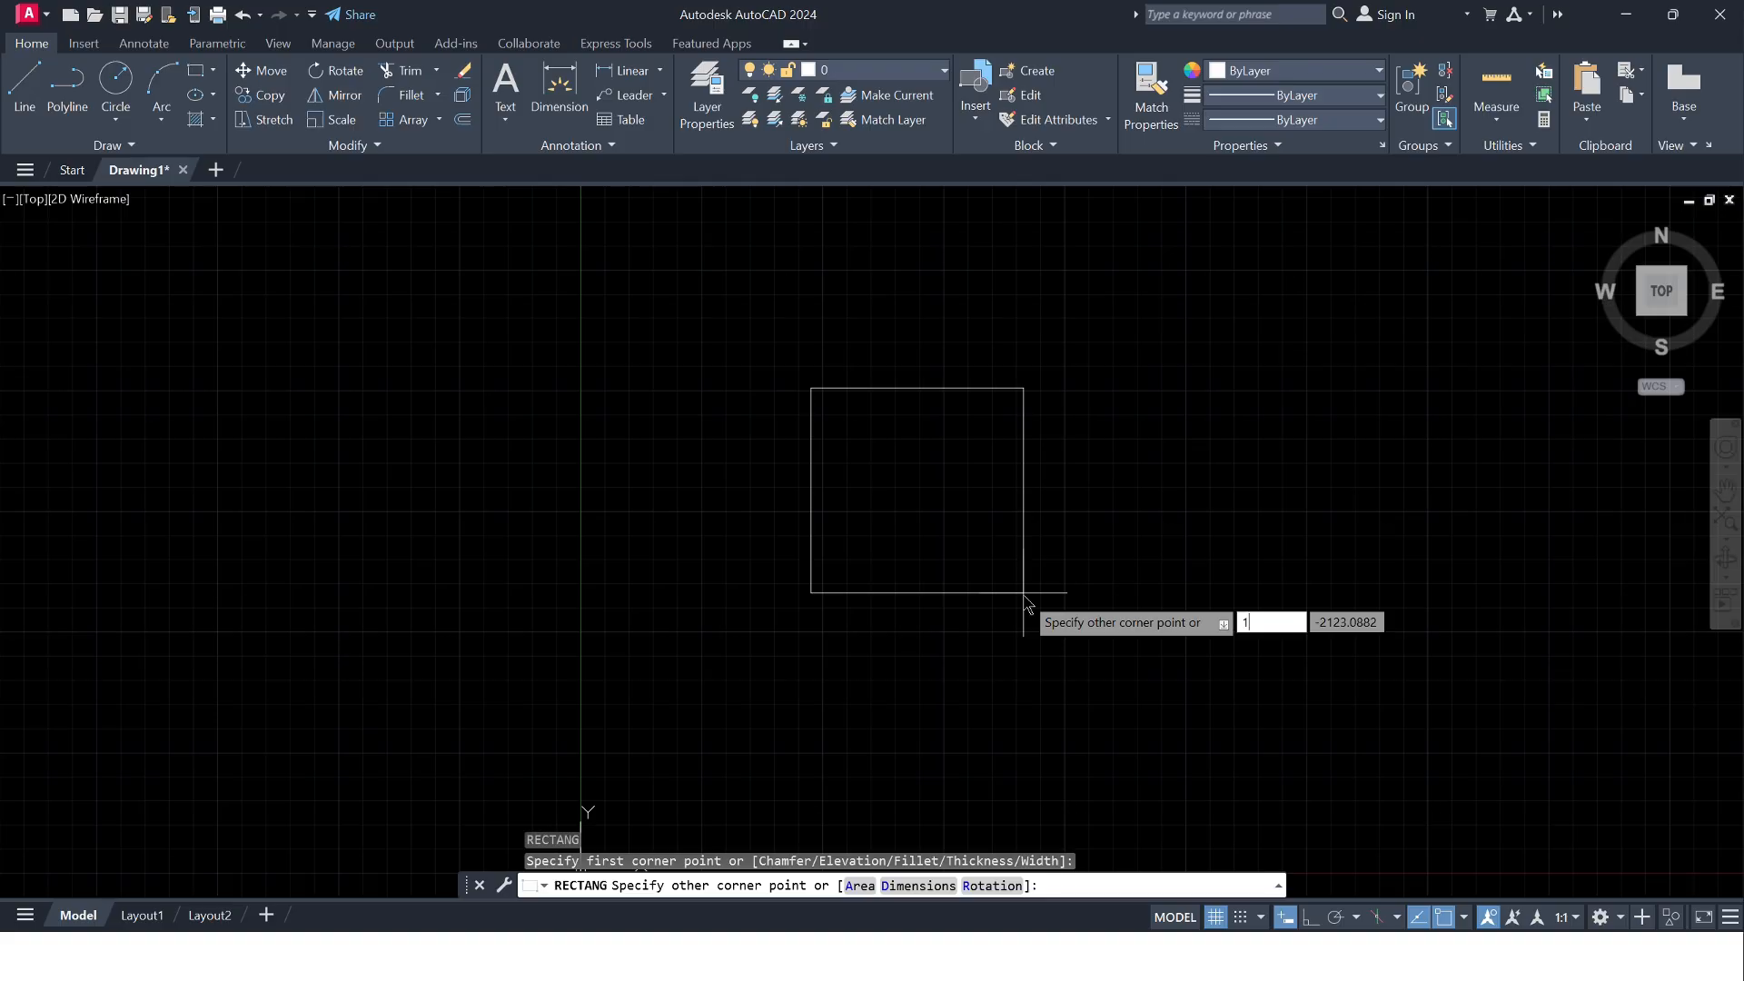
type("000")
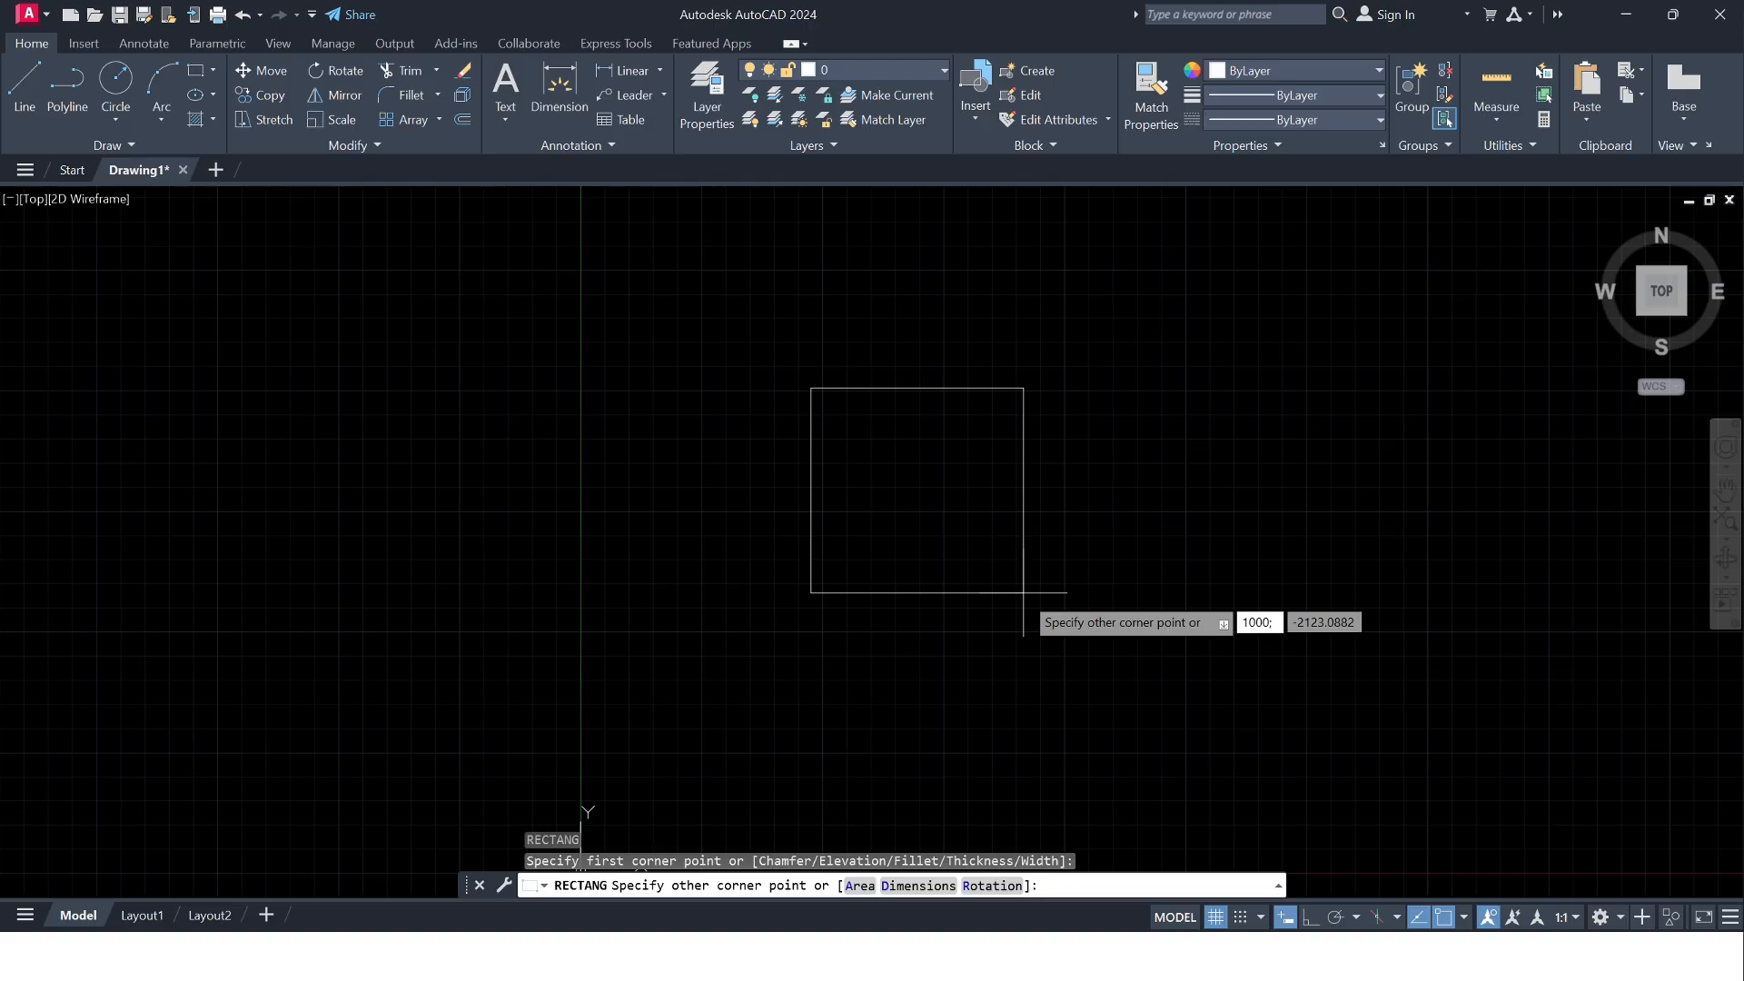
key("Tab")
type("1")
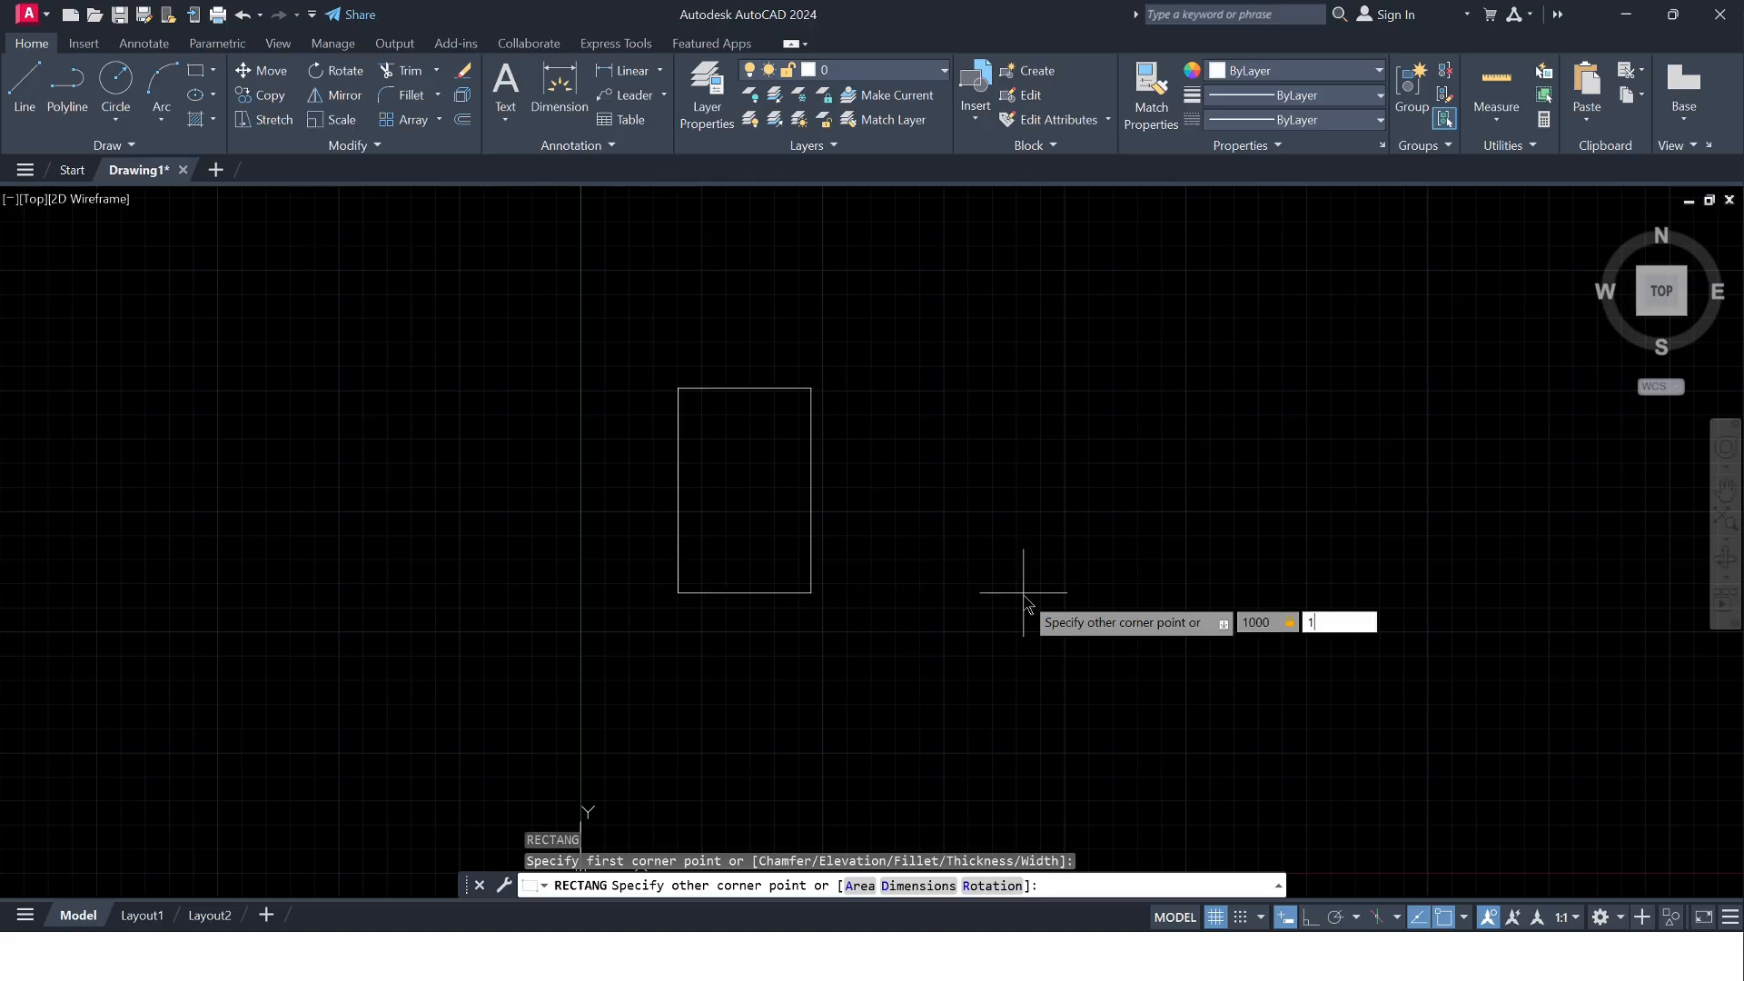
type("000")
key("Return")
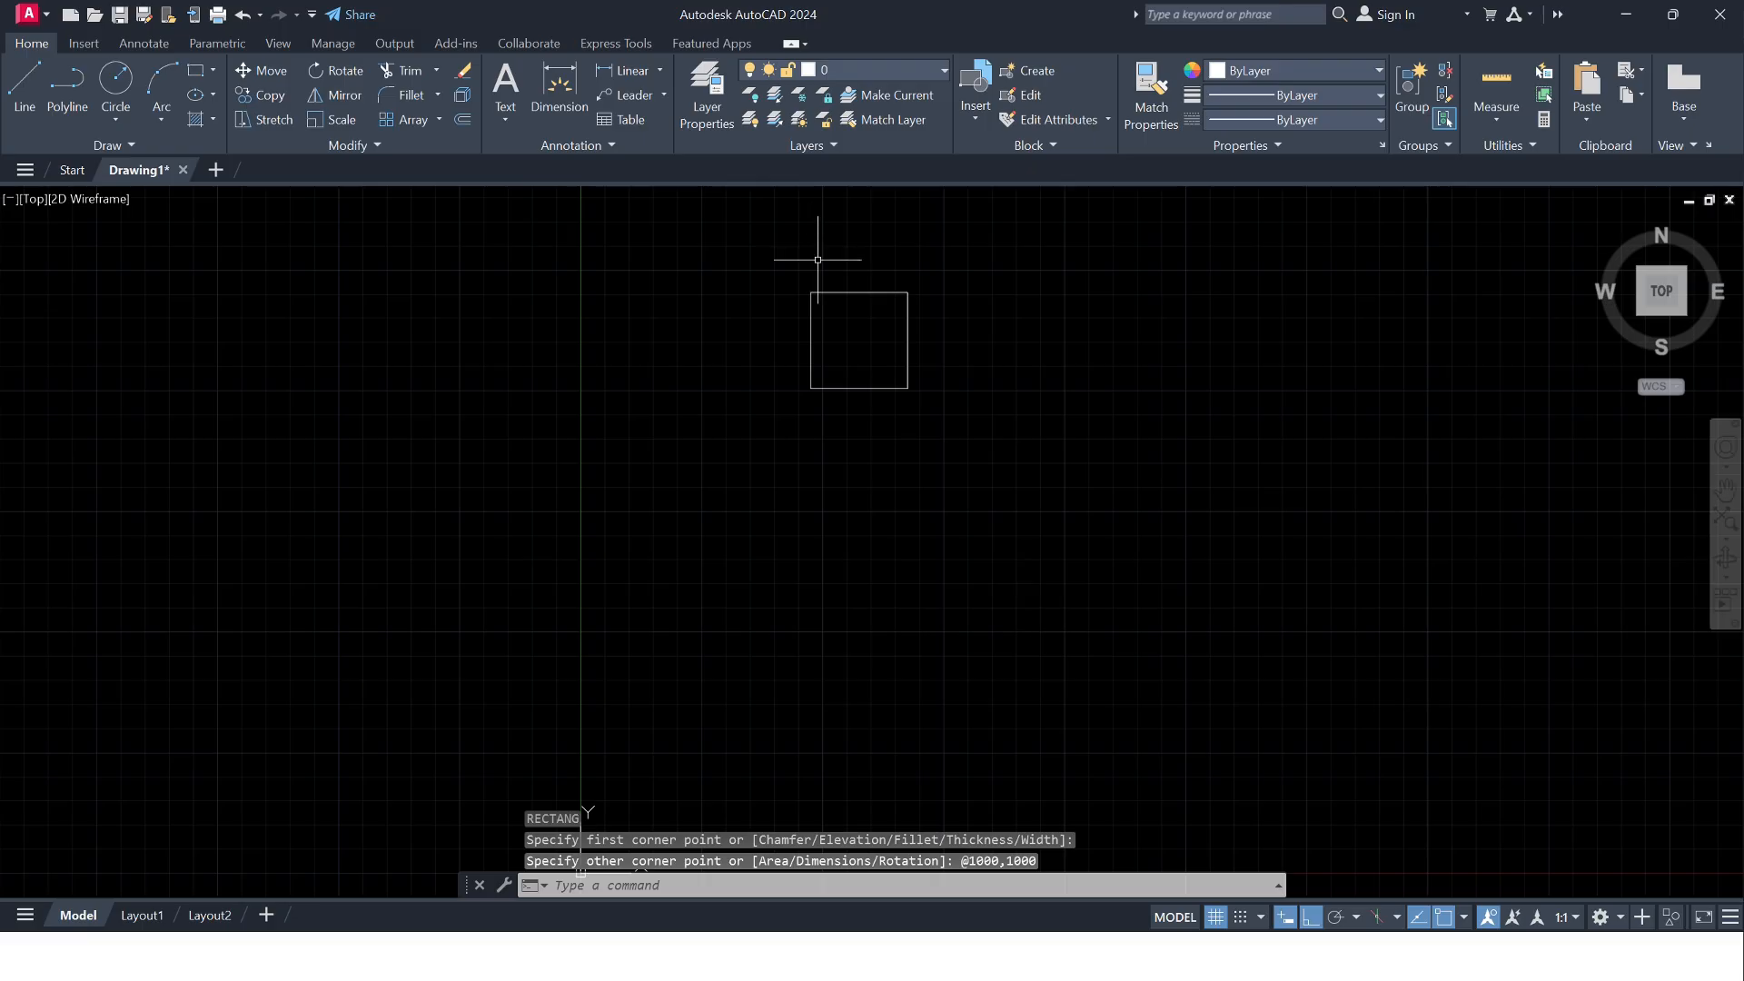
- Move the square 500 units horizontally to the right, using its upper-left corner as base point and turning Ortho mode off
scroll(834, 278, "up", 6)
scroll(834, 276, "down", 4)
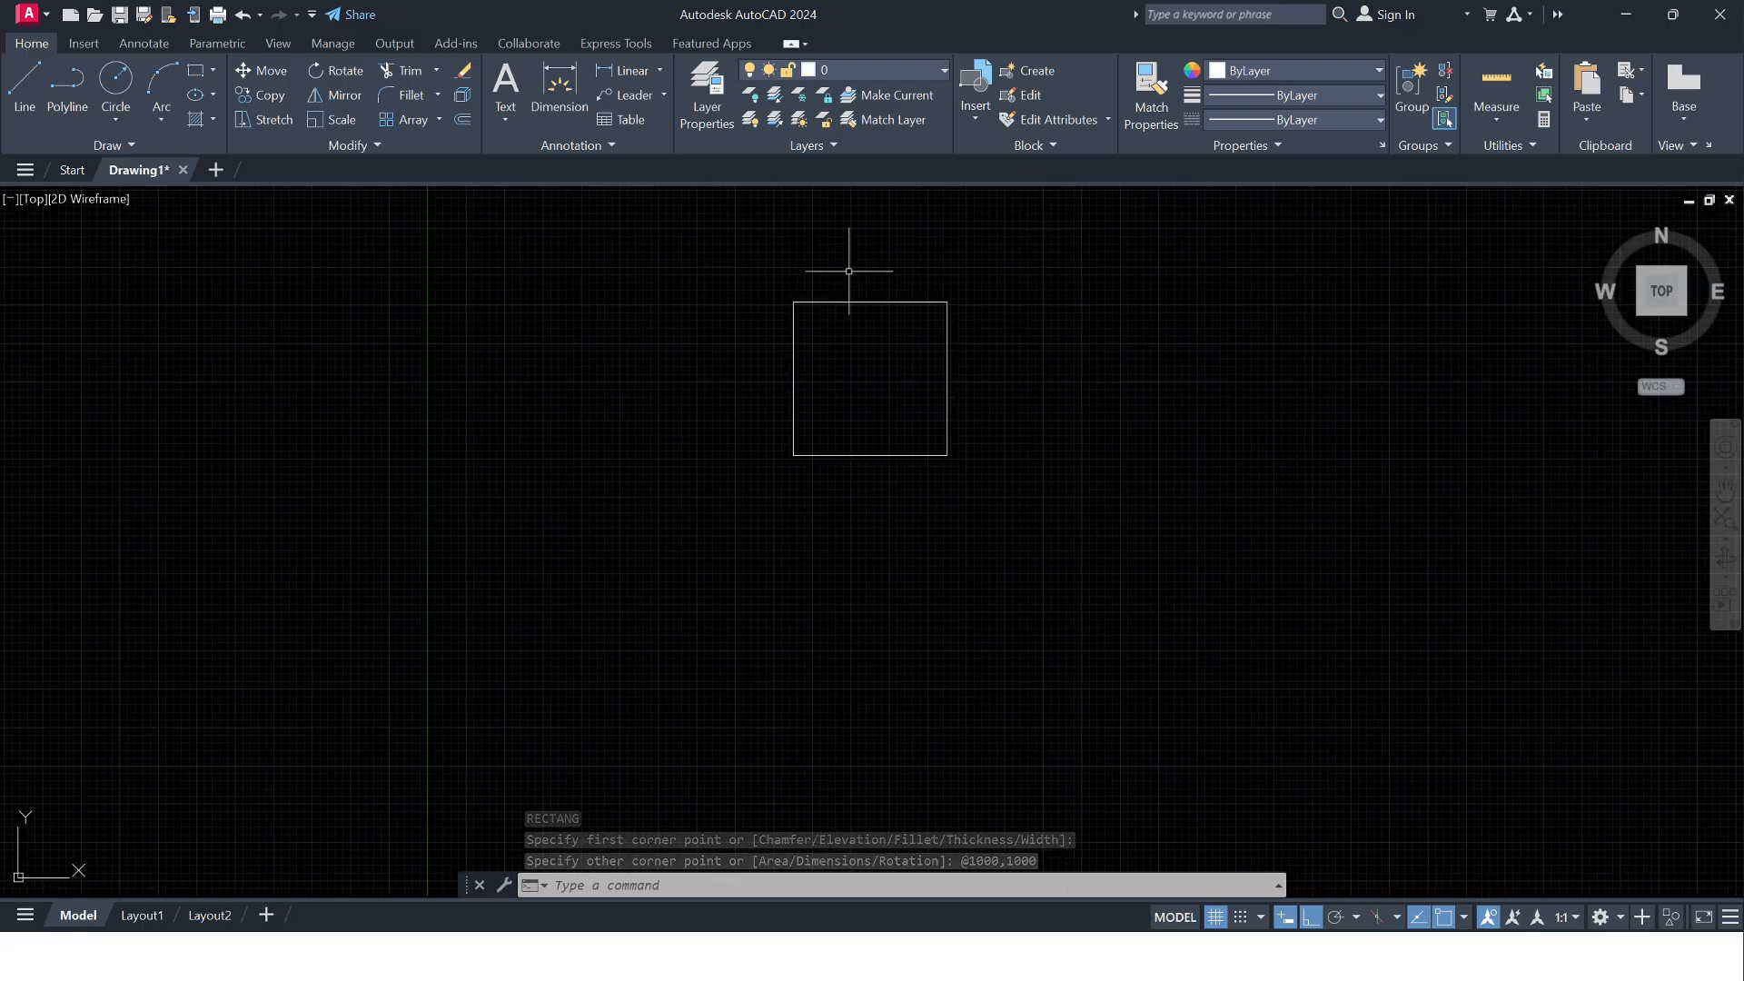
scroll(849, 271, "up", 2)
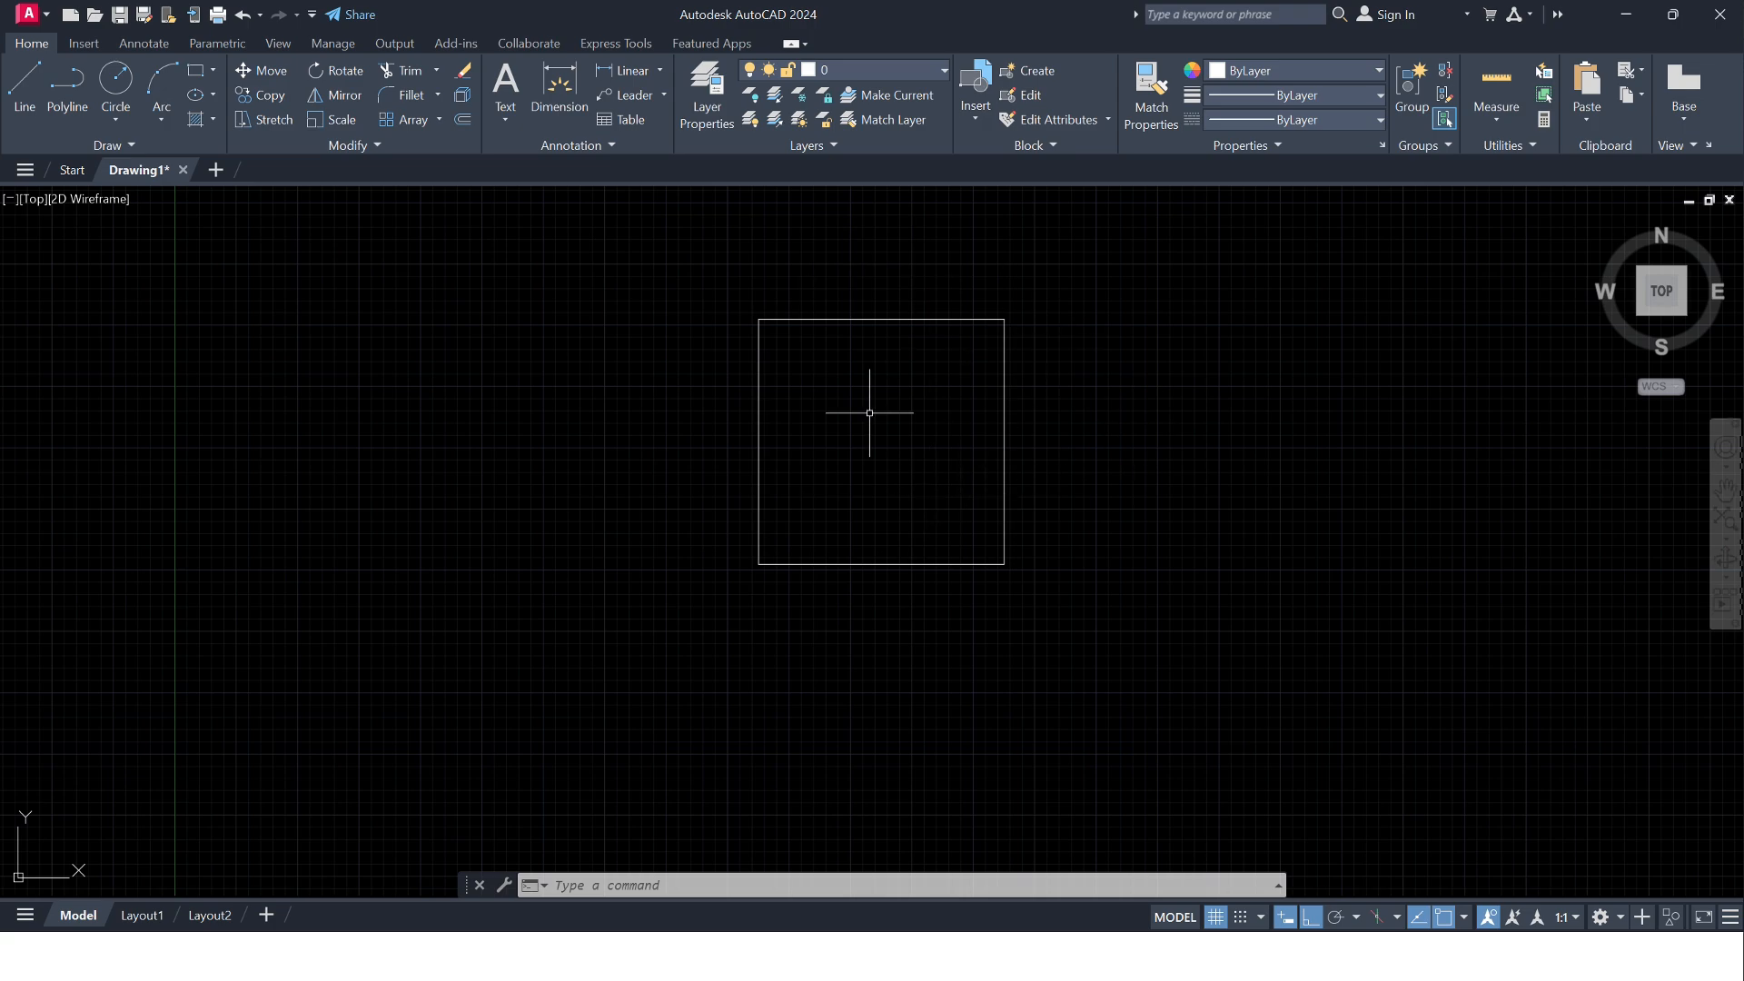
left_click(726, 291)
left_click(1133, 634)
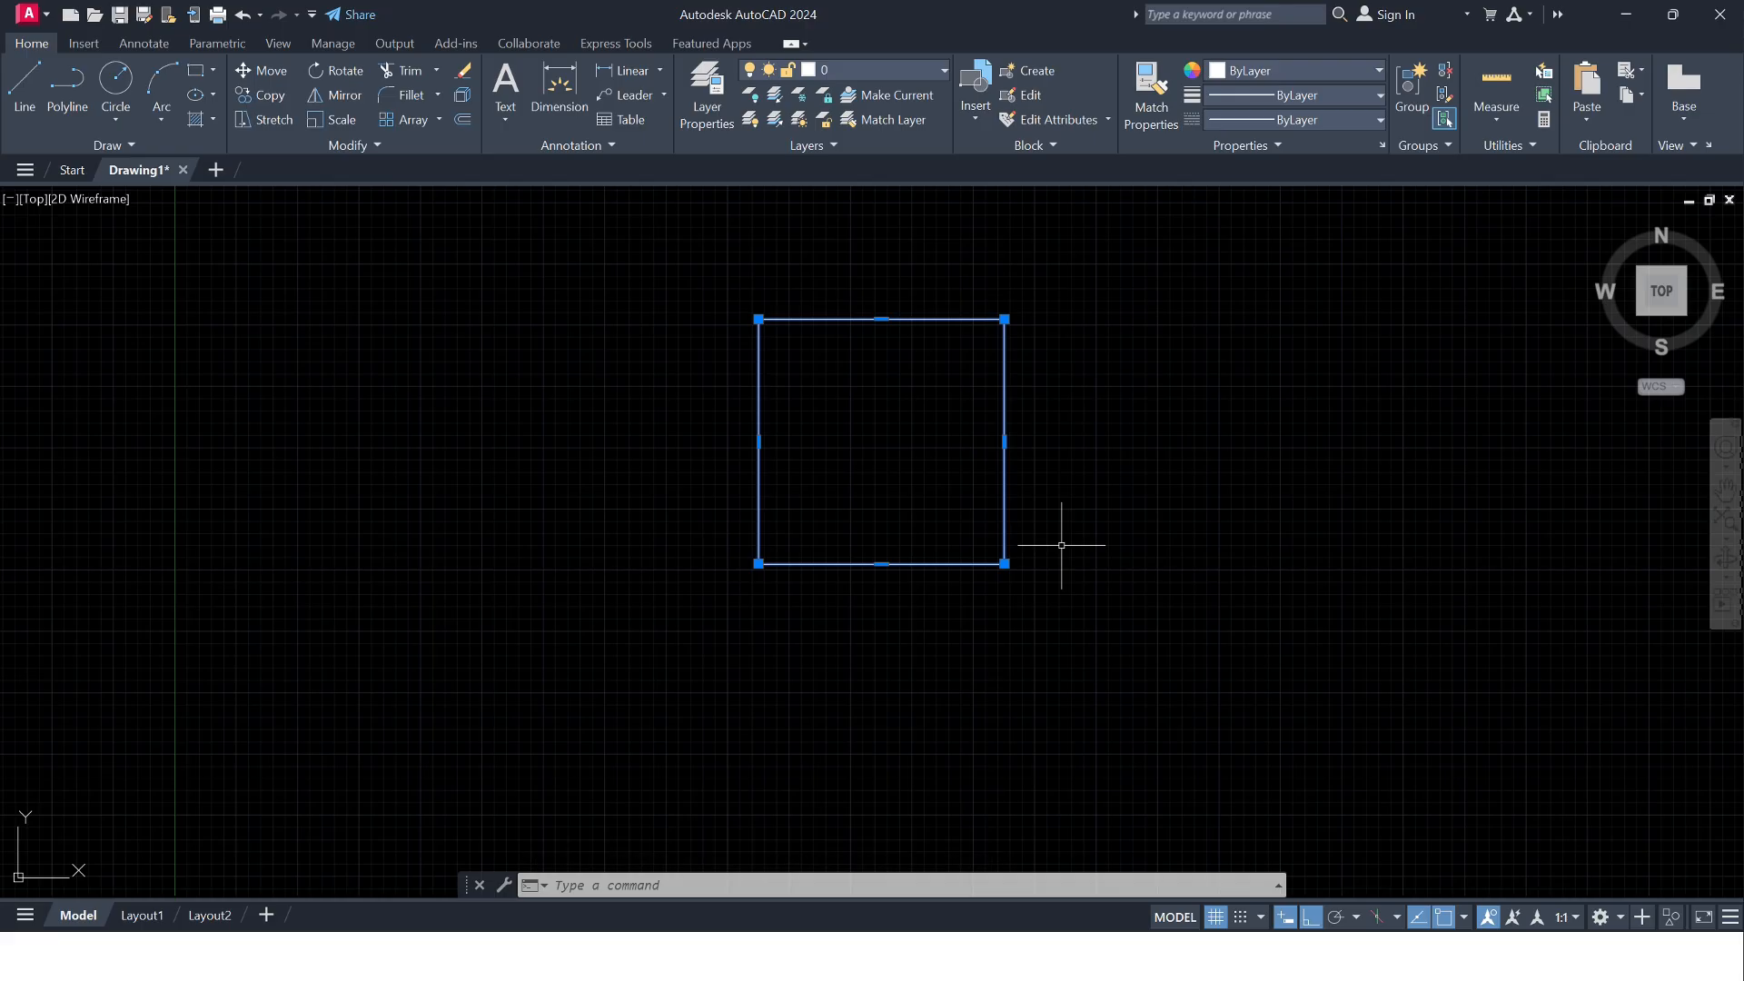
type("move")
key("BackSpace")
key("BackSpace")
key("BackSpace")
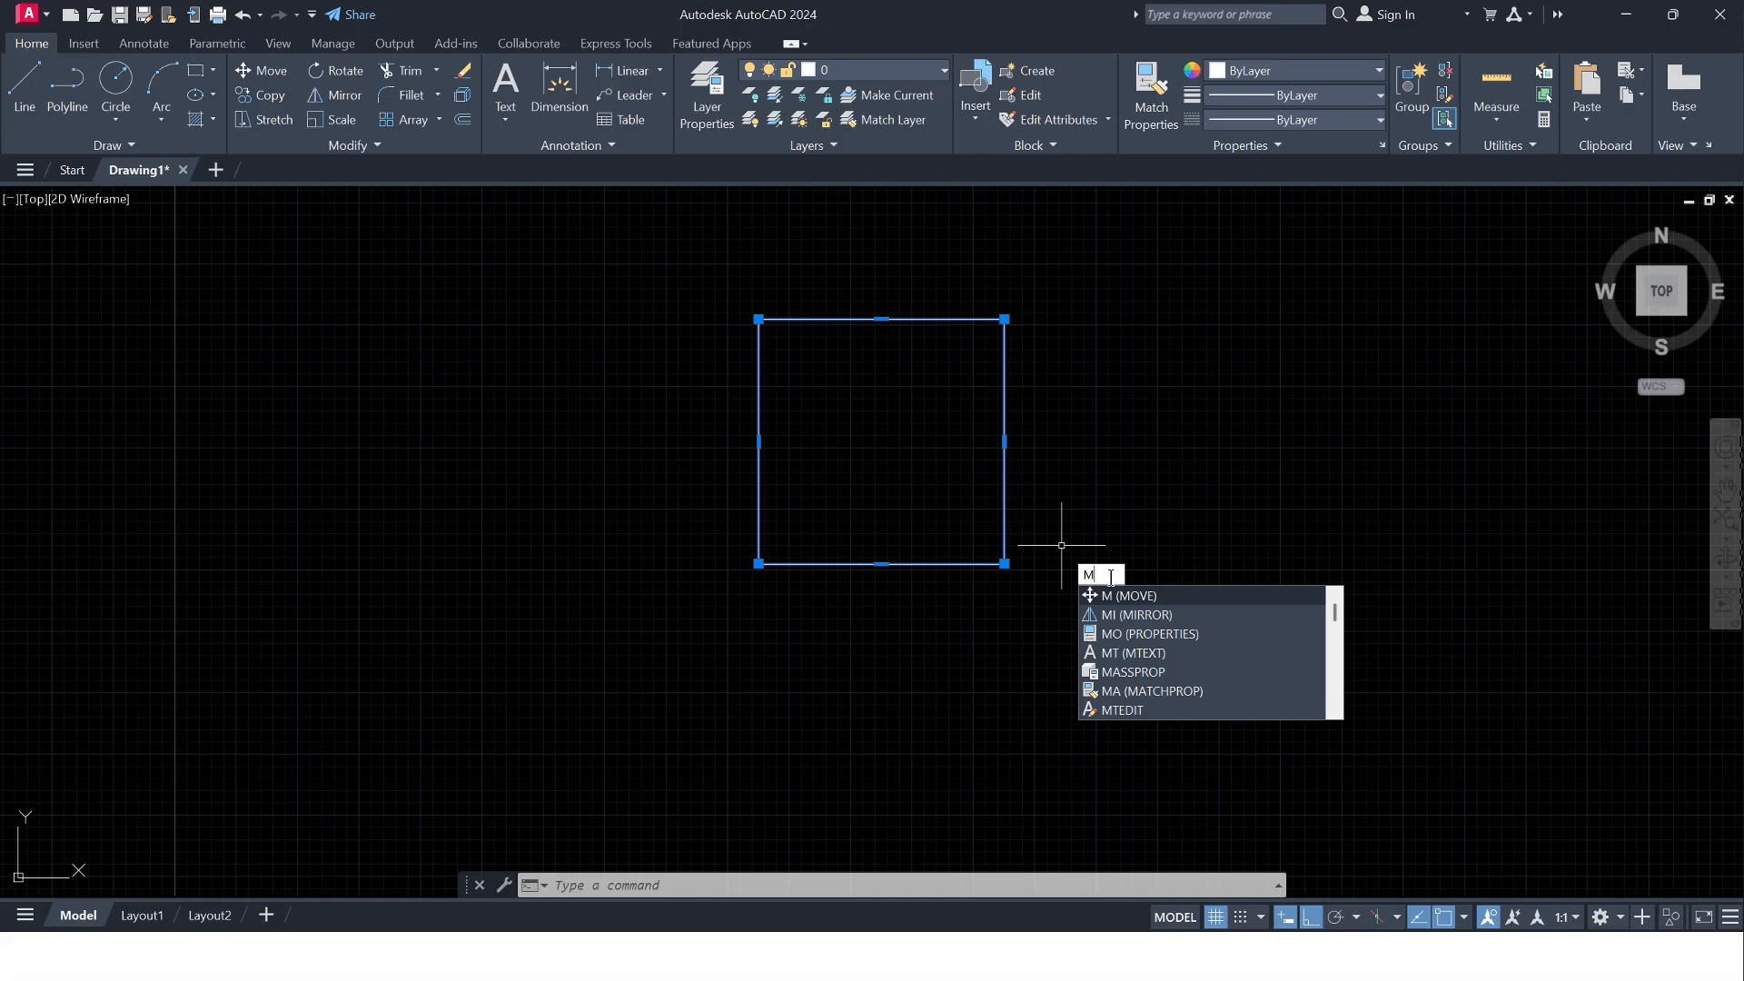
key("Return")
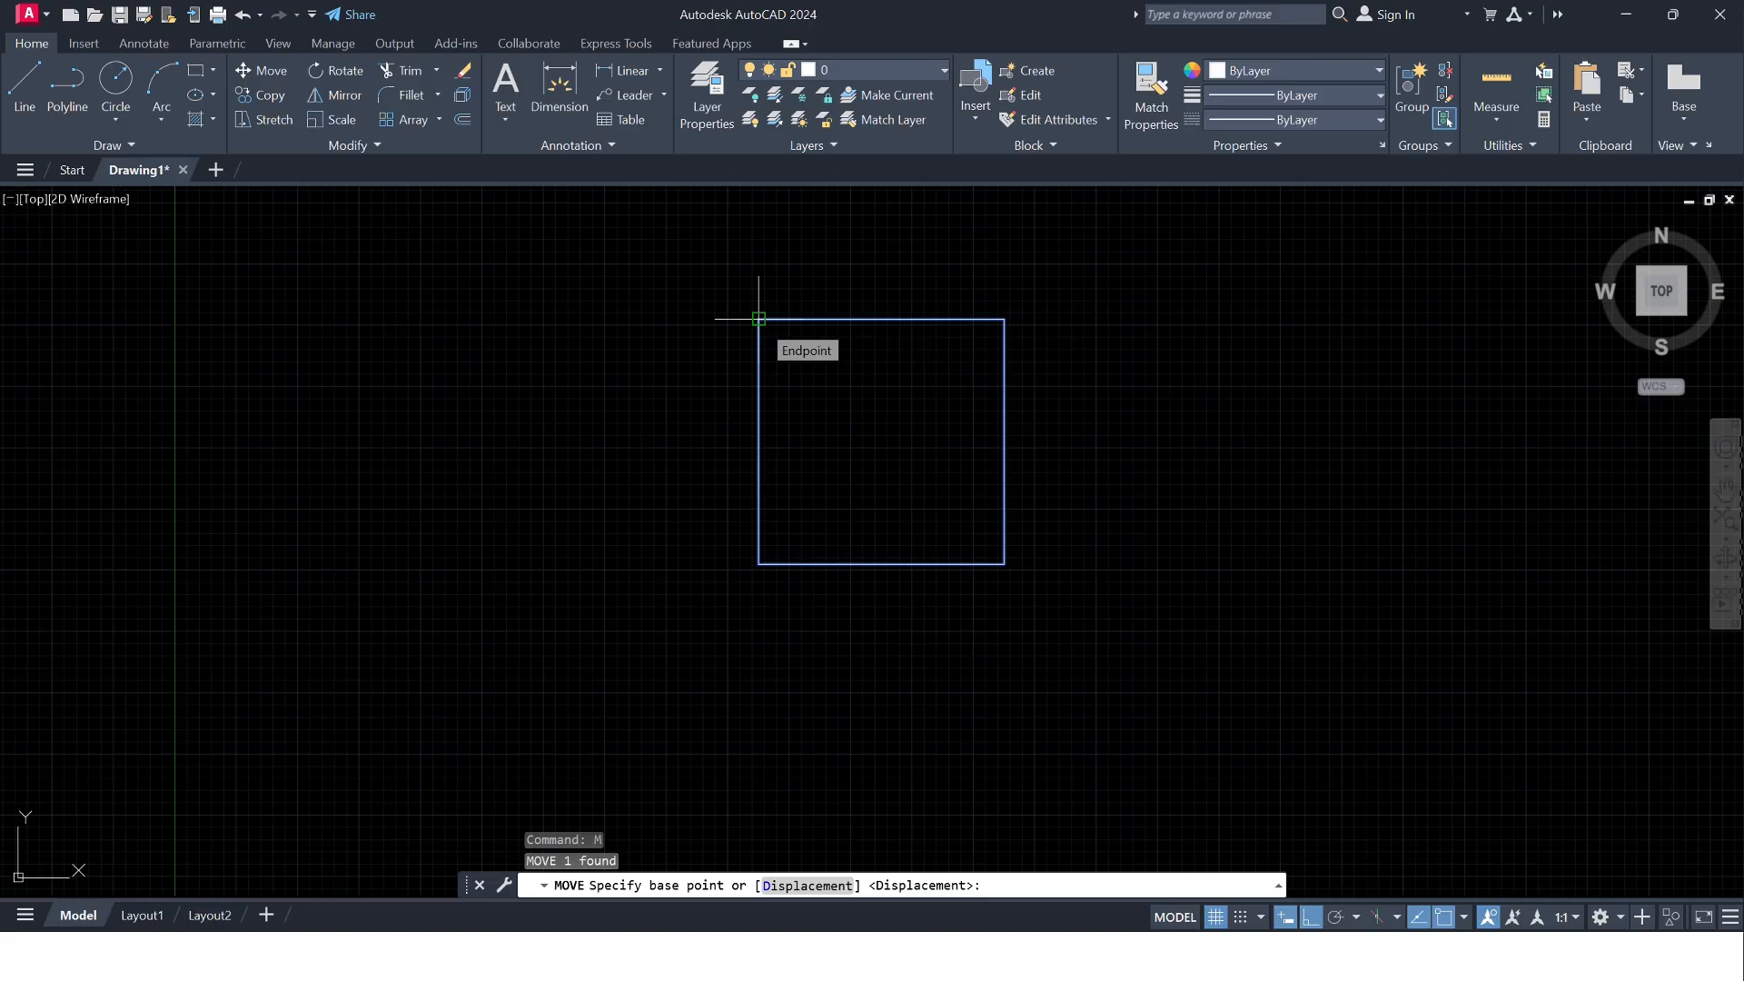
left_click(758, 319)
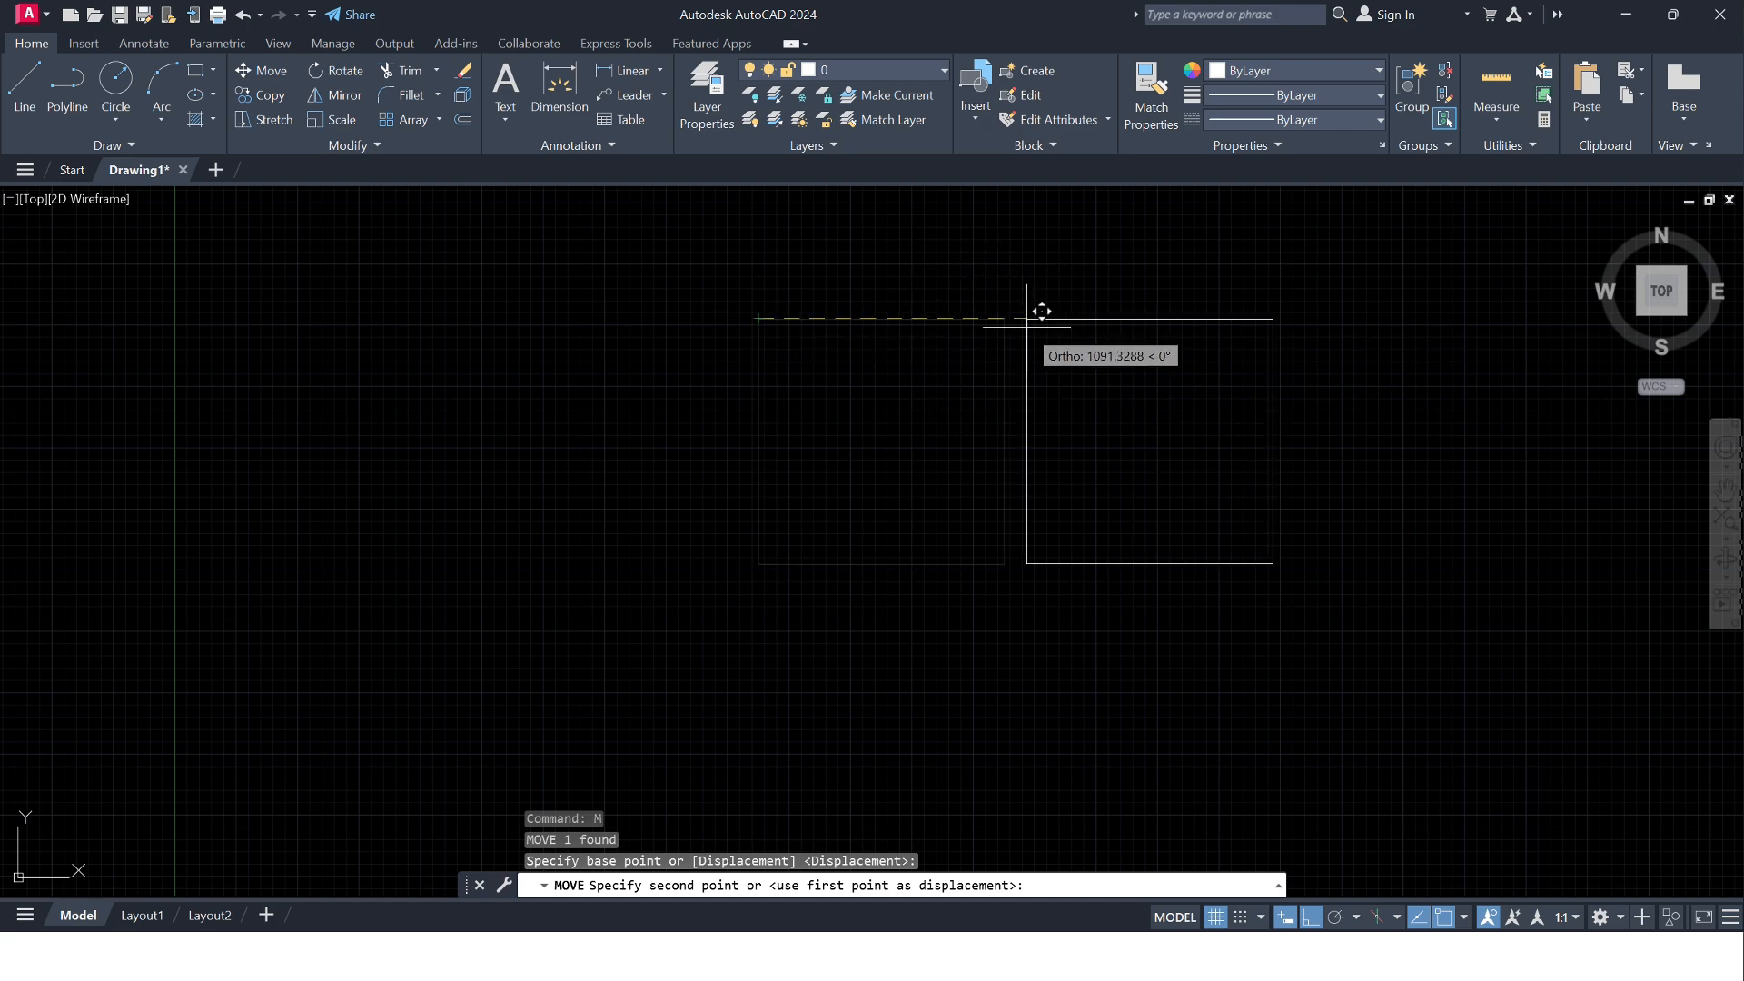
left_click(1311, 917)
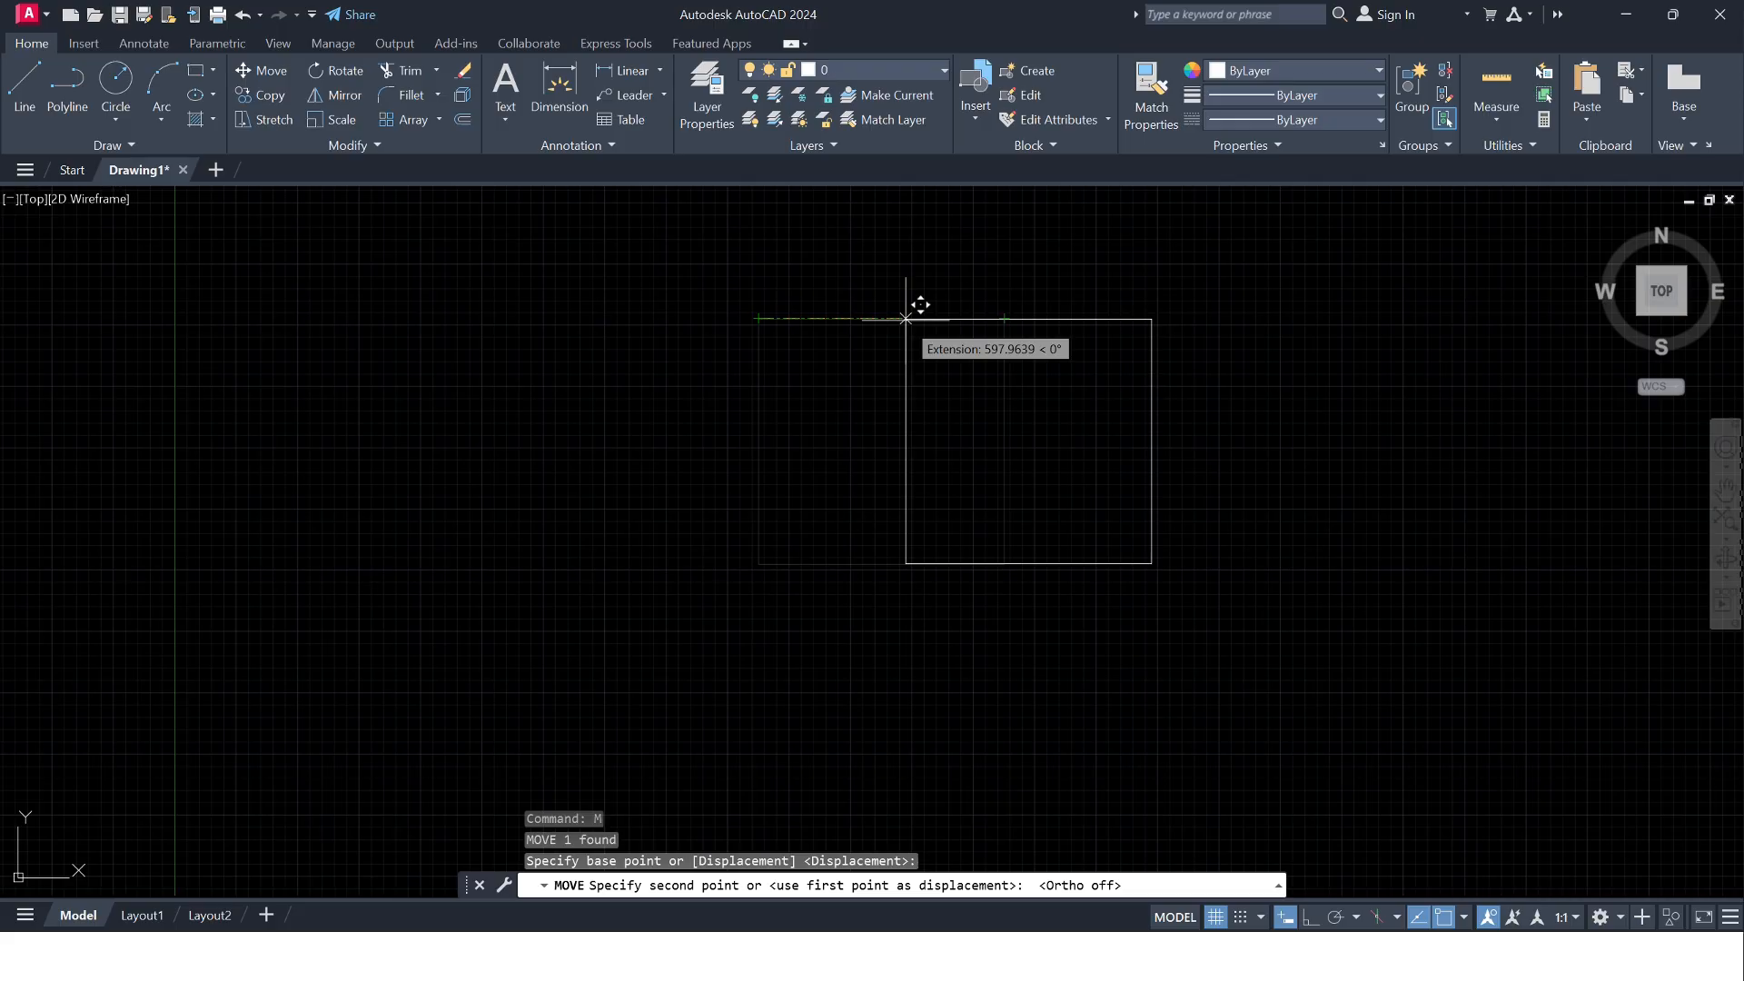
type("500")
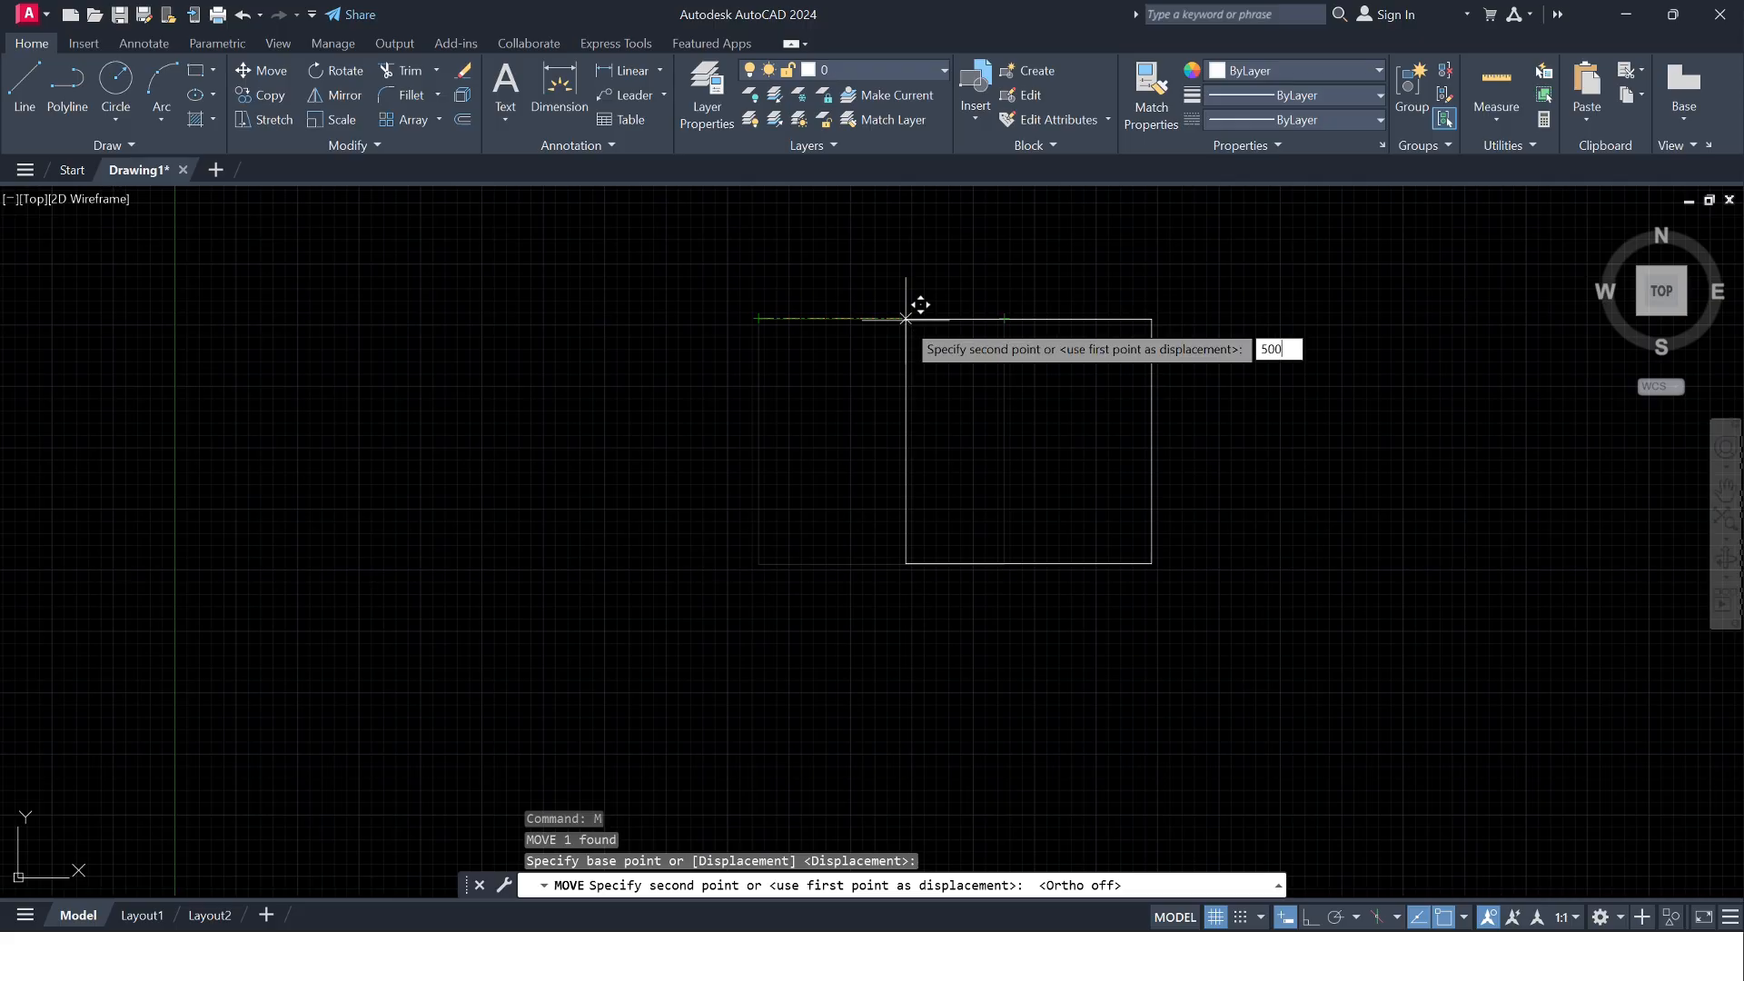
key("Return")
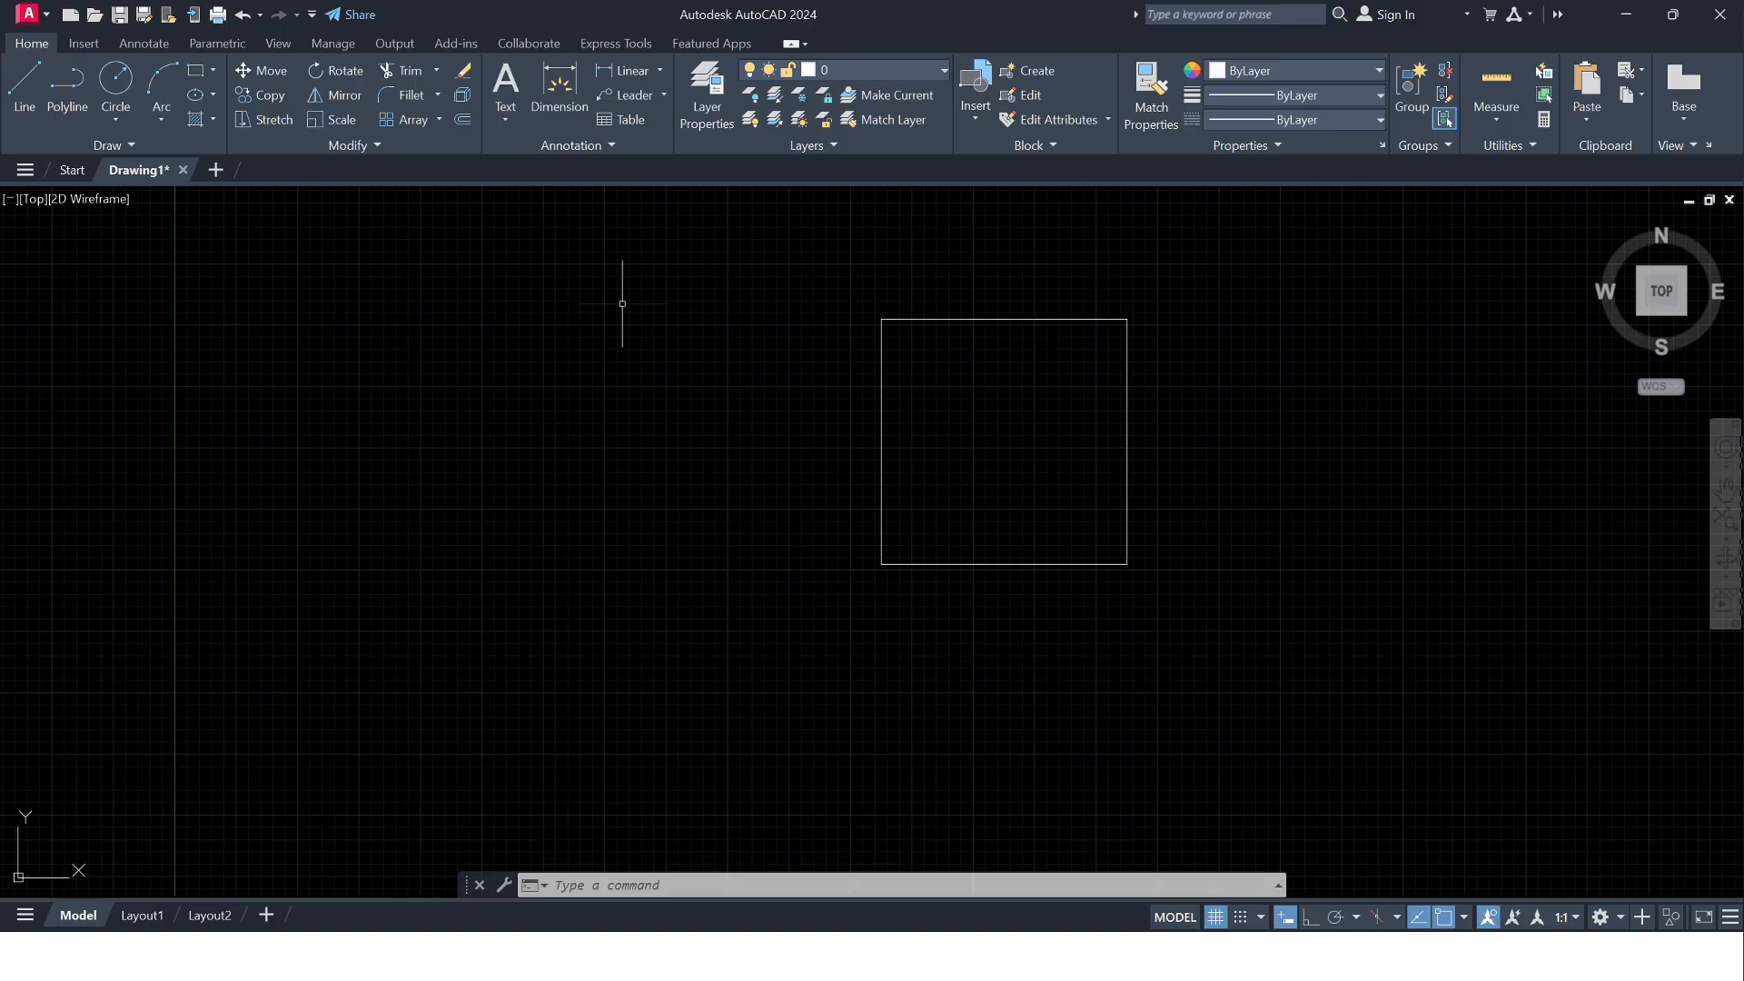
- Draw a second 1000 by 1000 square, starting to the left of the first square near the level of its top edge
type("REC")
key("Return")
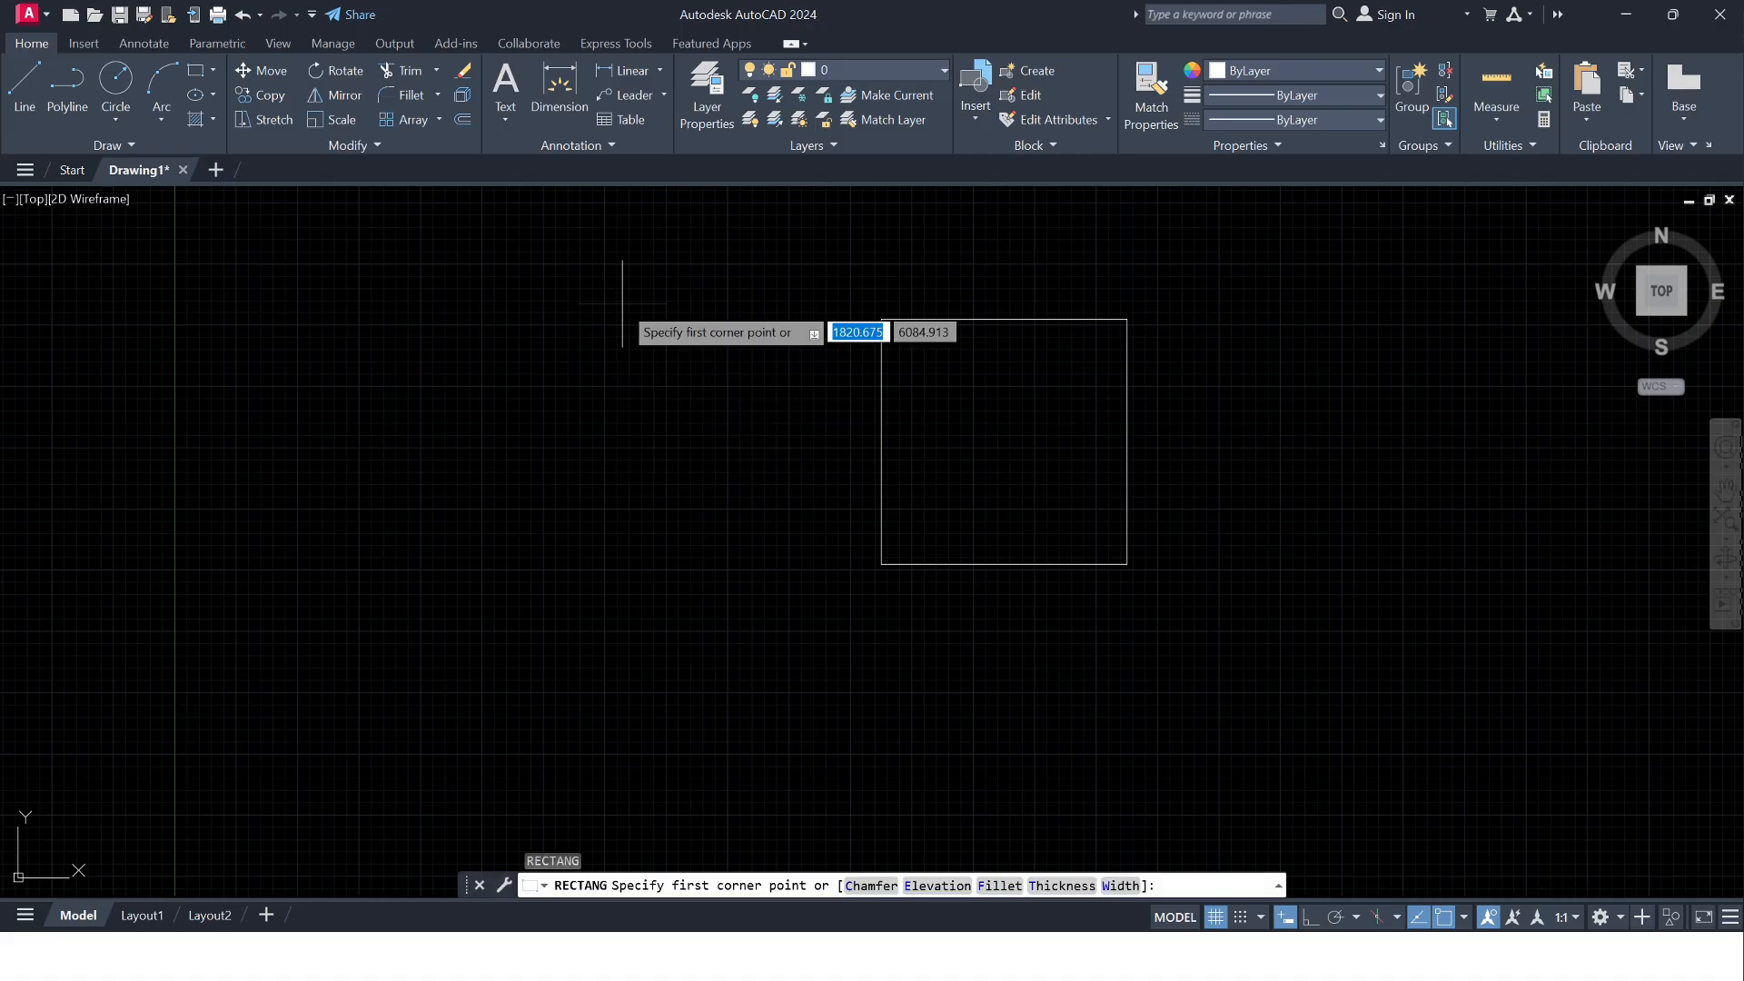
left_click(568, 317)
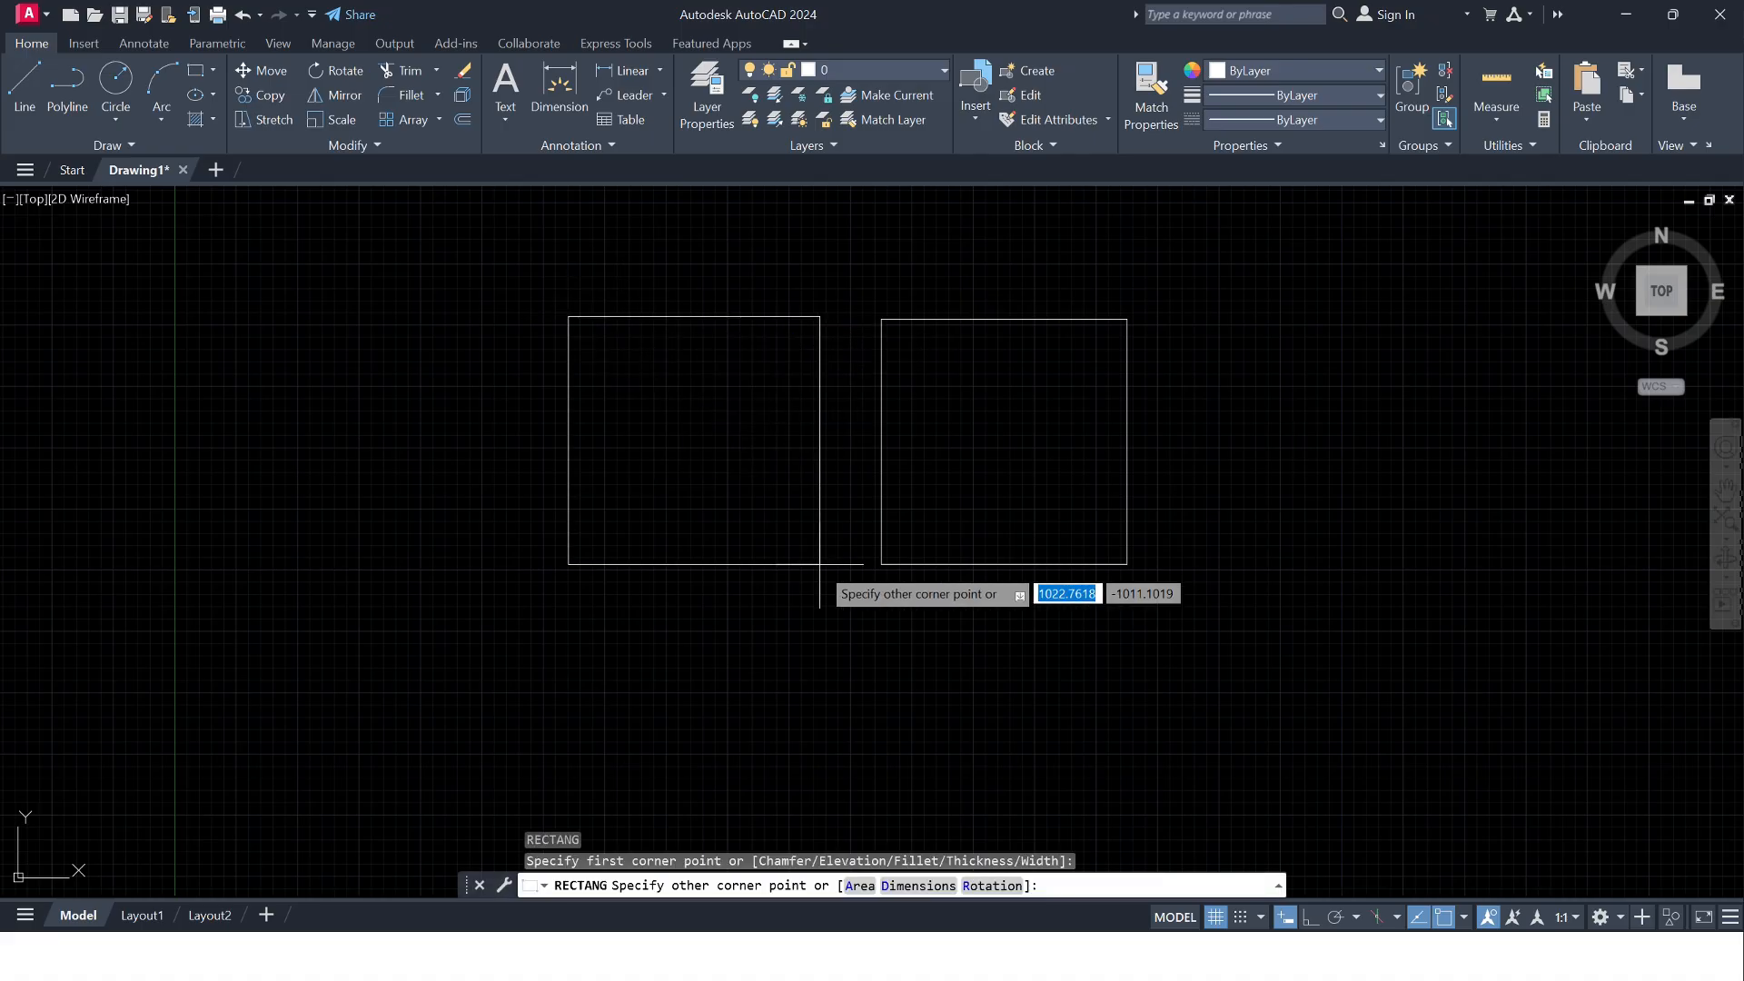
type("1000")
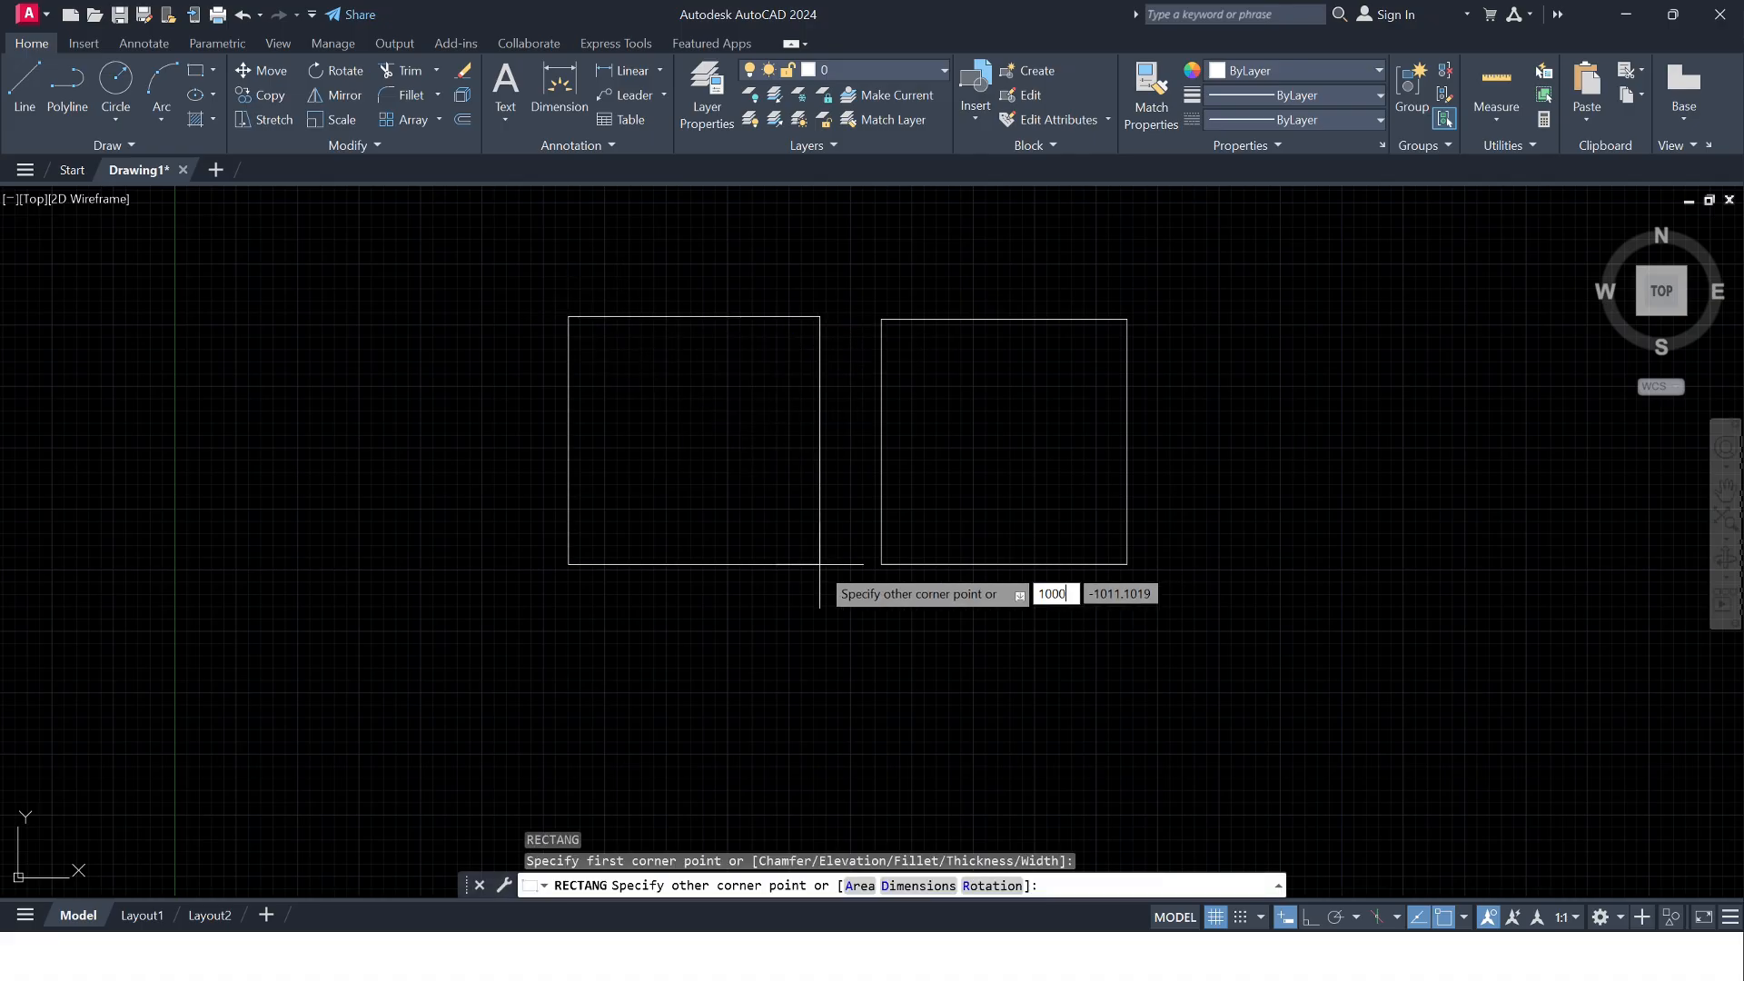
key("Tab")
type("1")
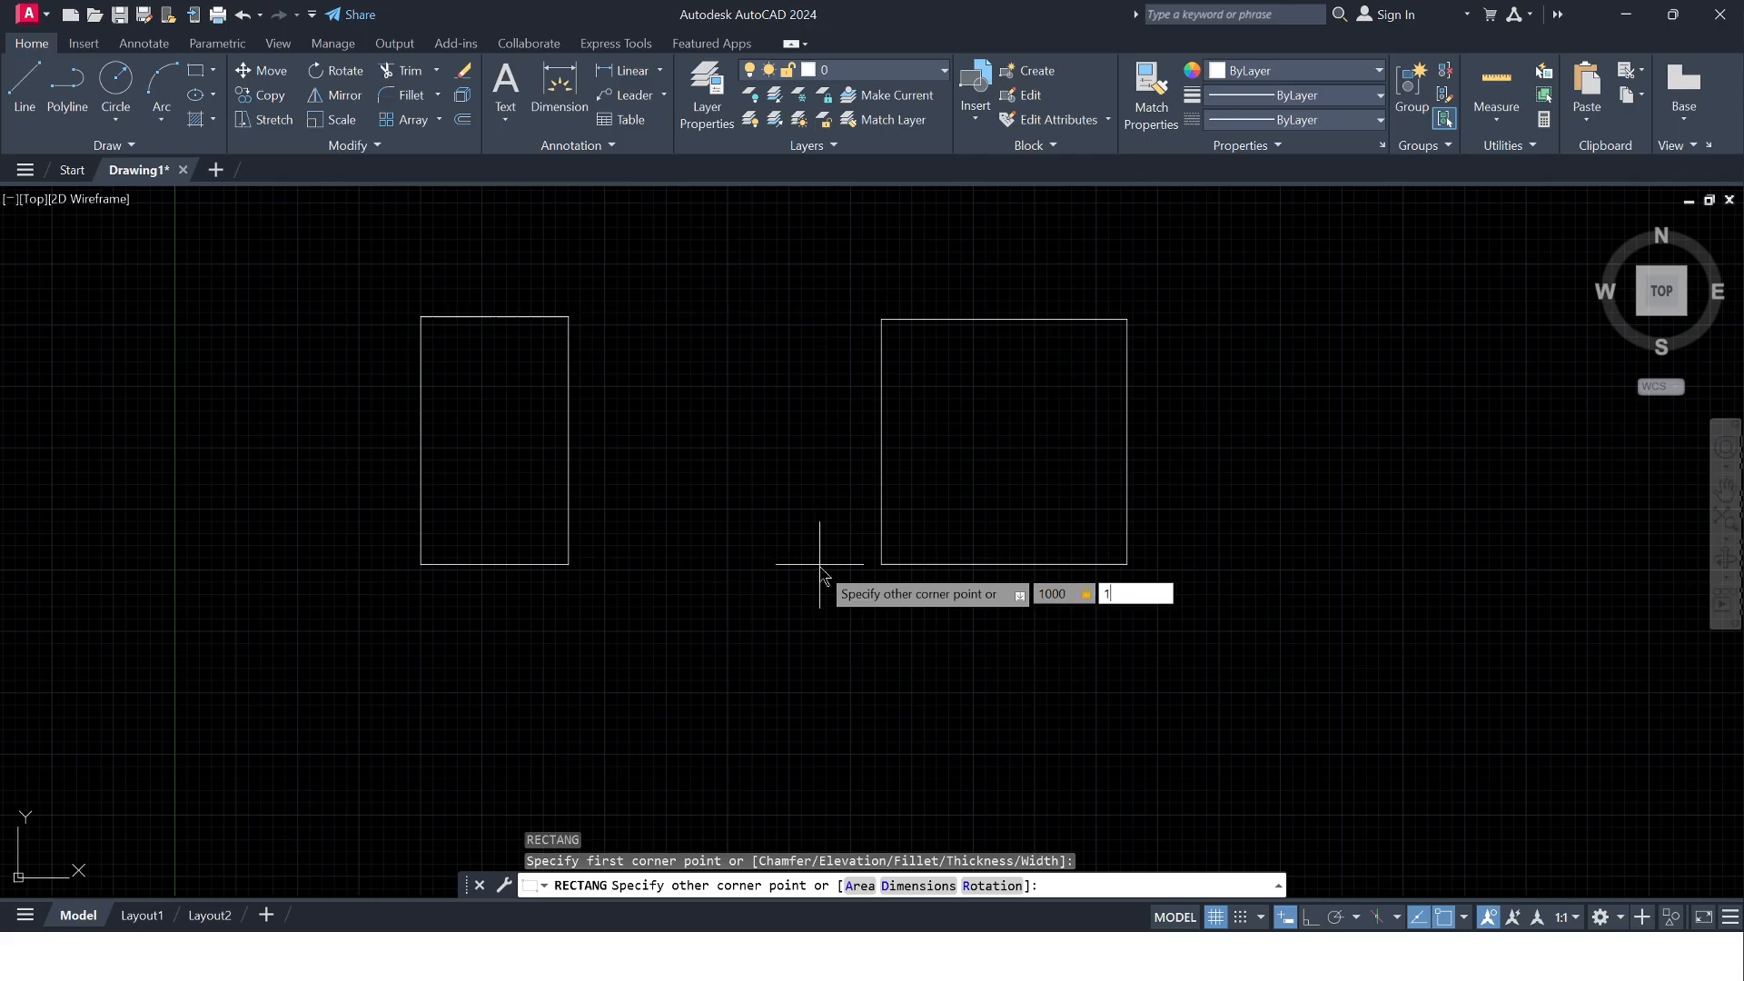
type("000")
key("Return")
- Move the second square by its upper-right corner onto the first square's upper-left corner so they sit side by side
scroll(791, 536, "down", 2)
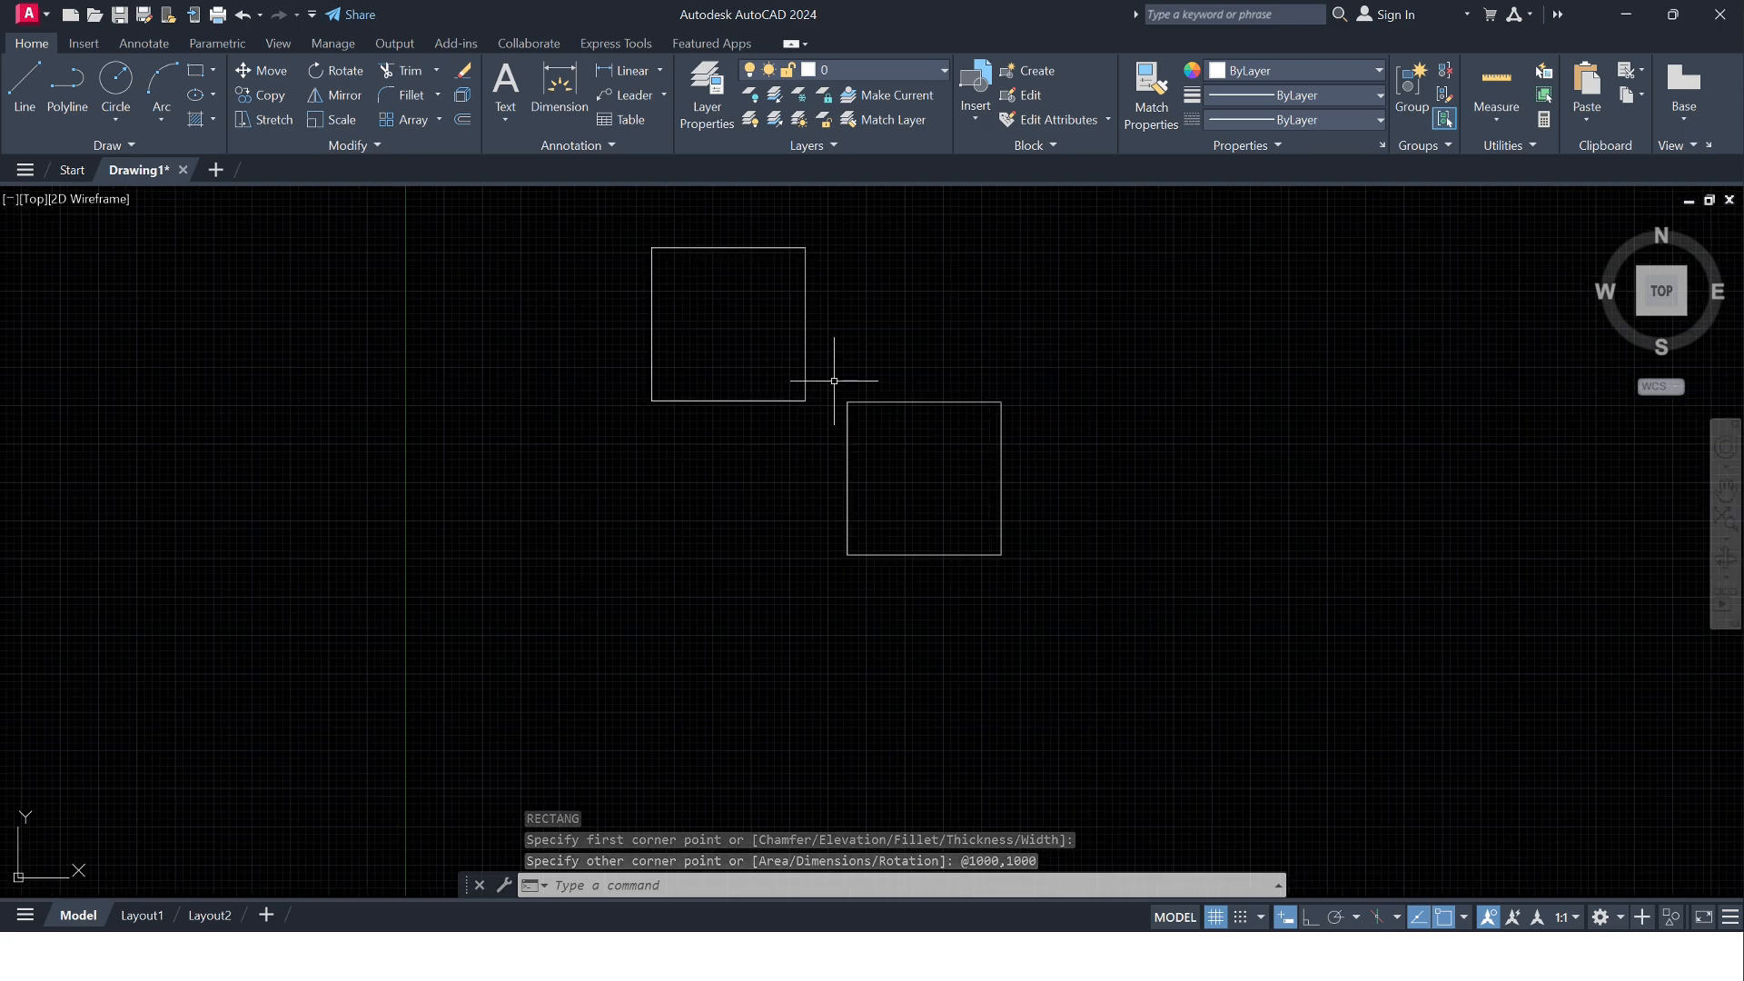
left_click(819, 416)
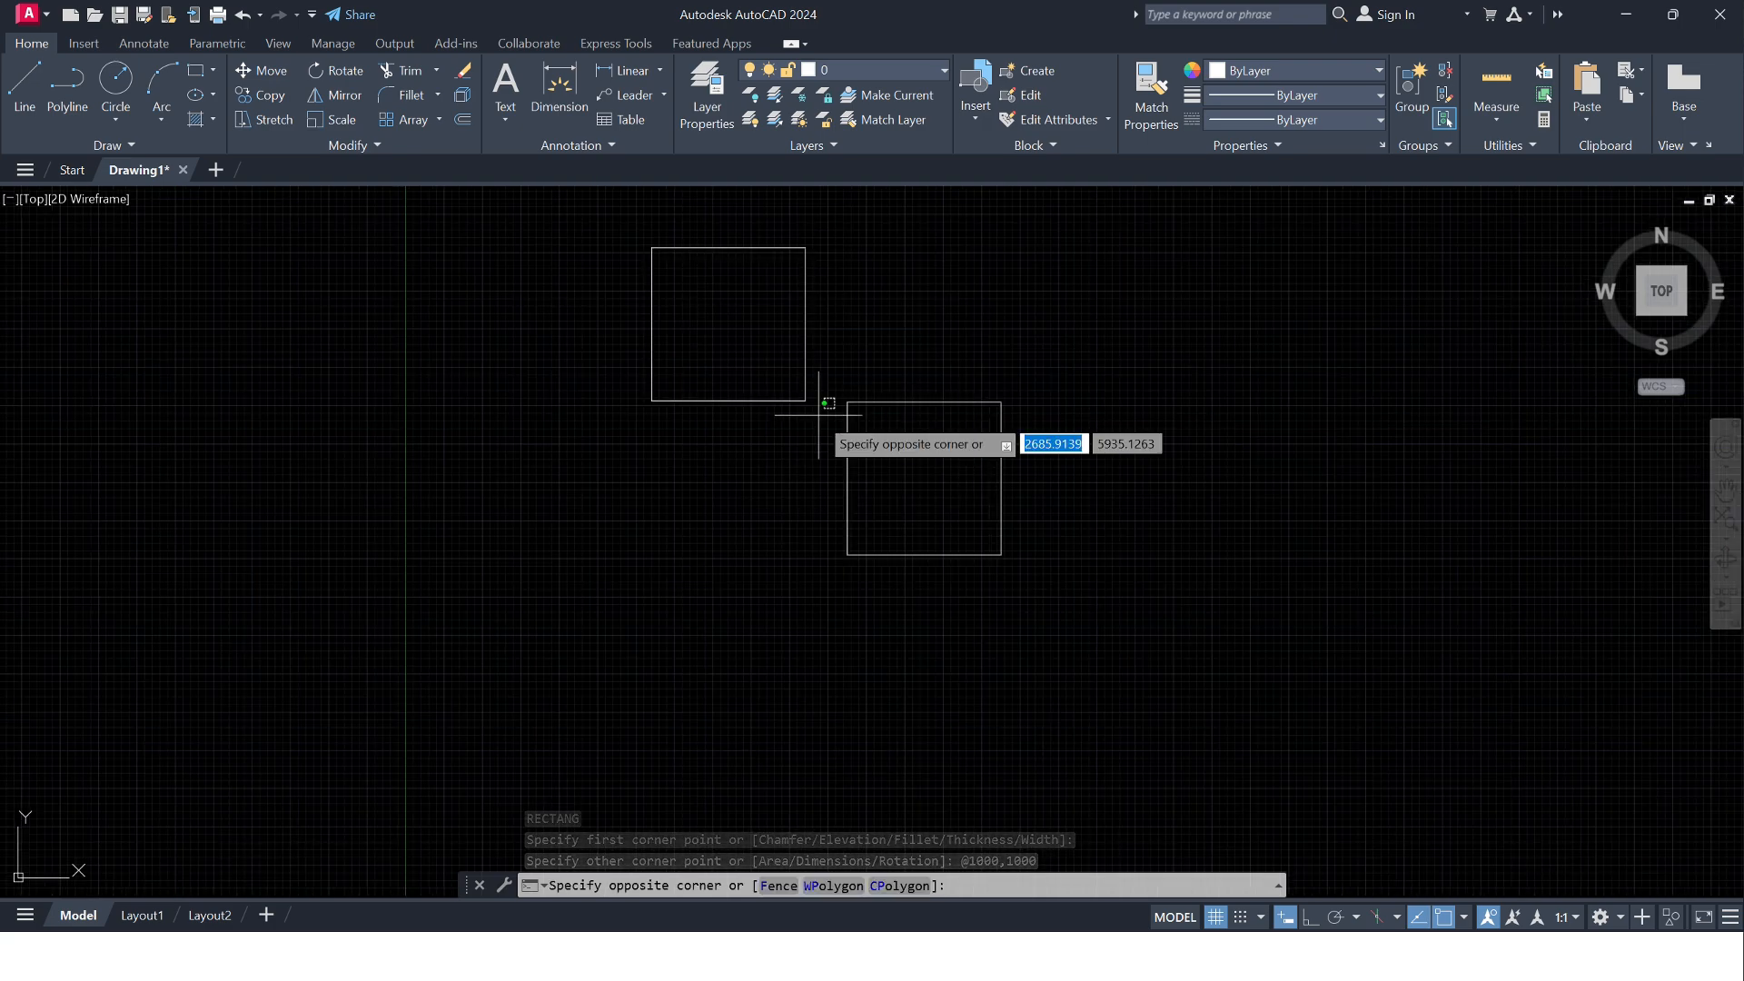
left_click(534, 238)
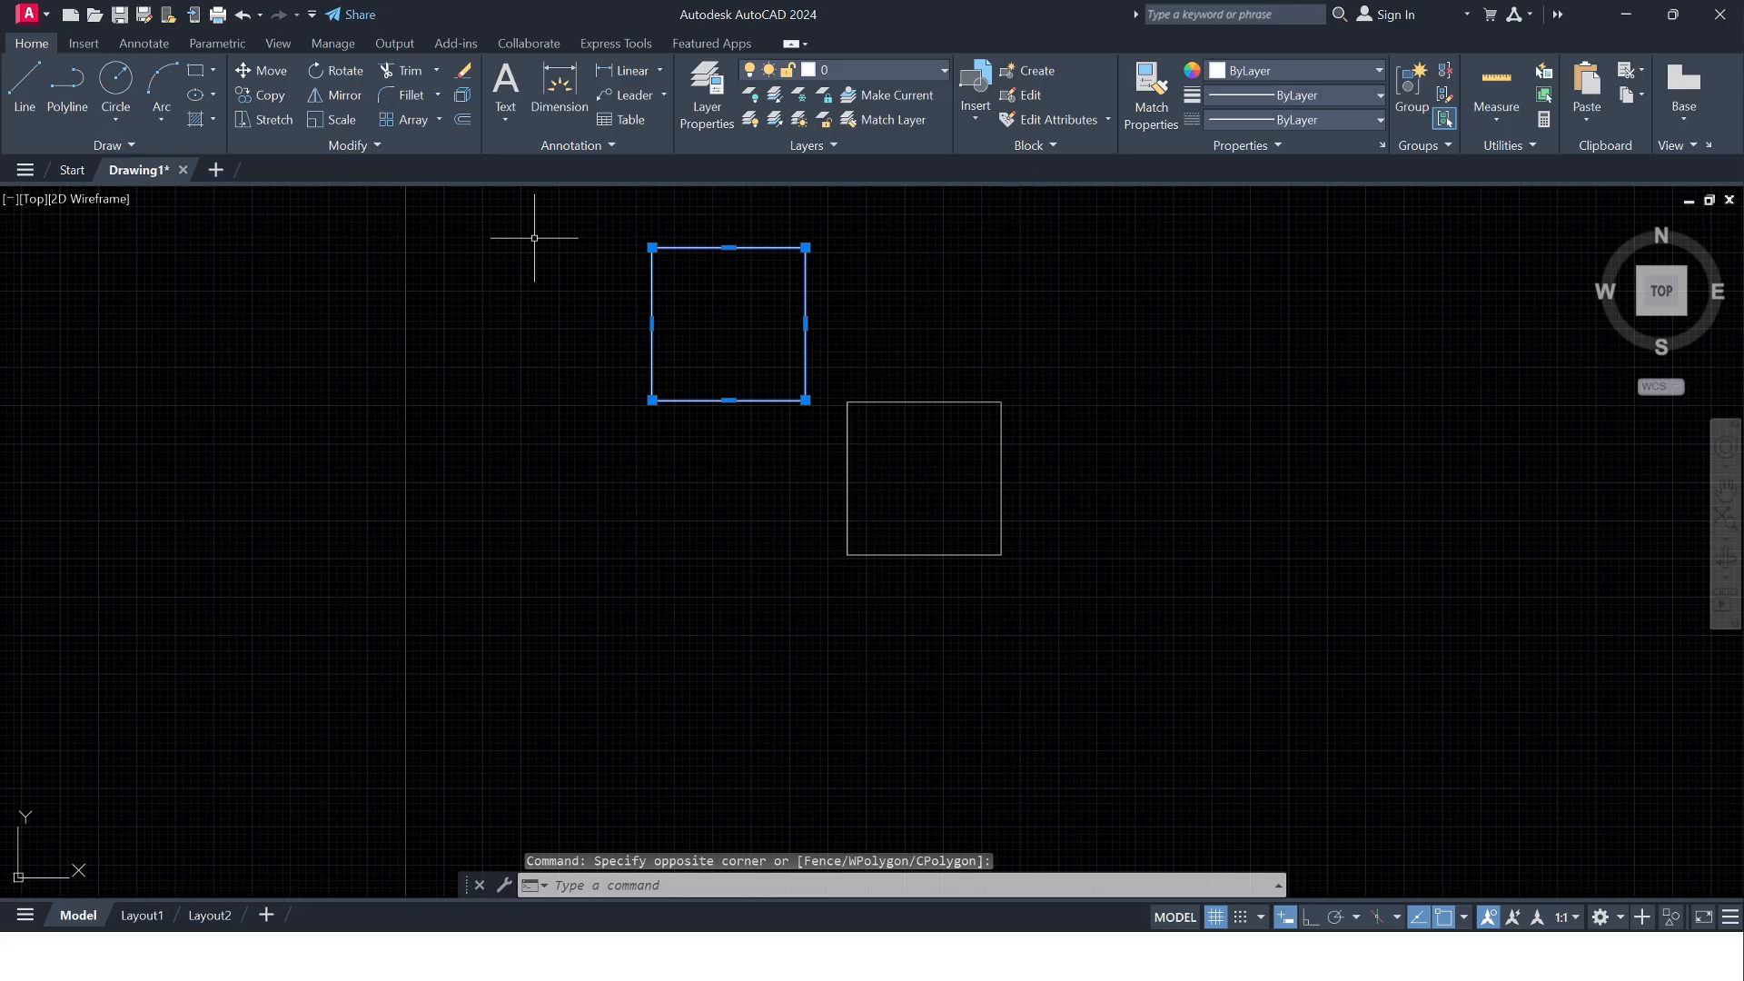
type("M")
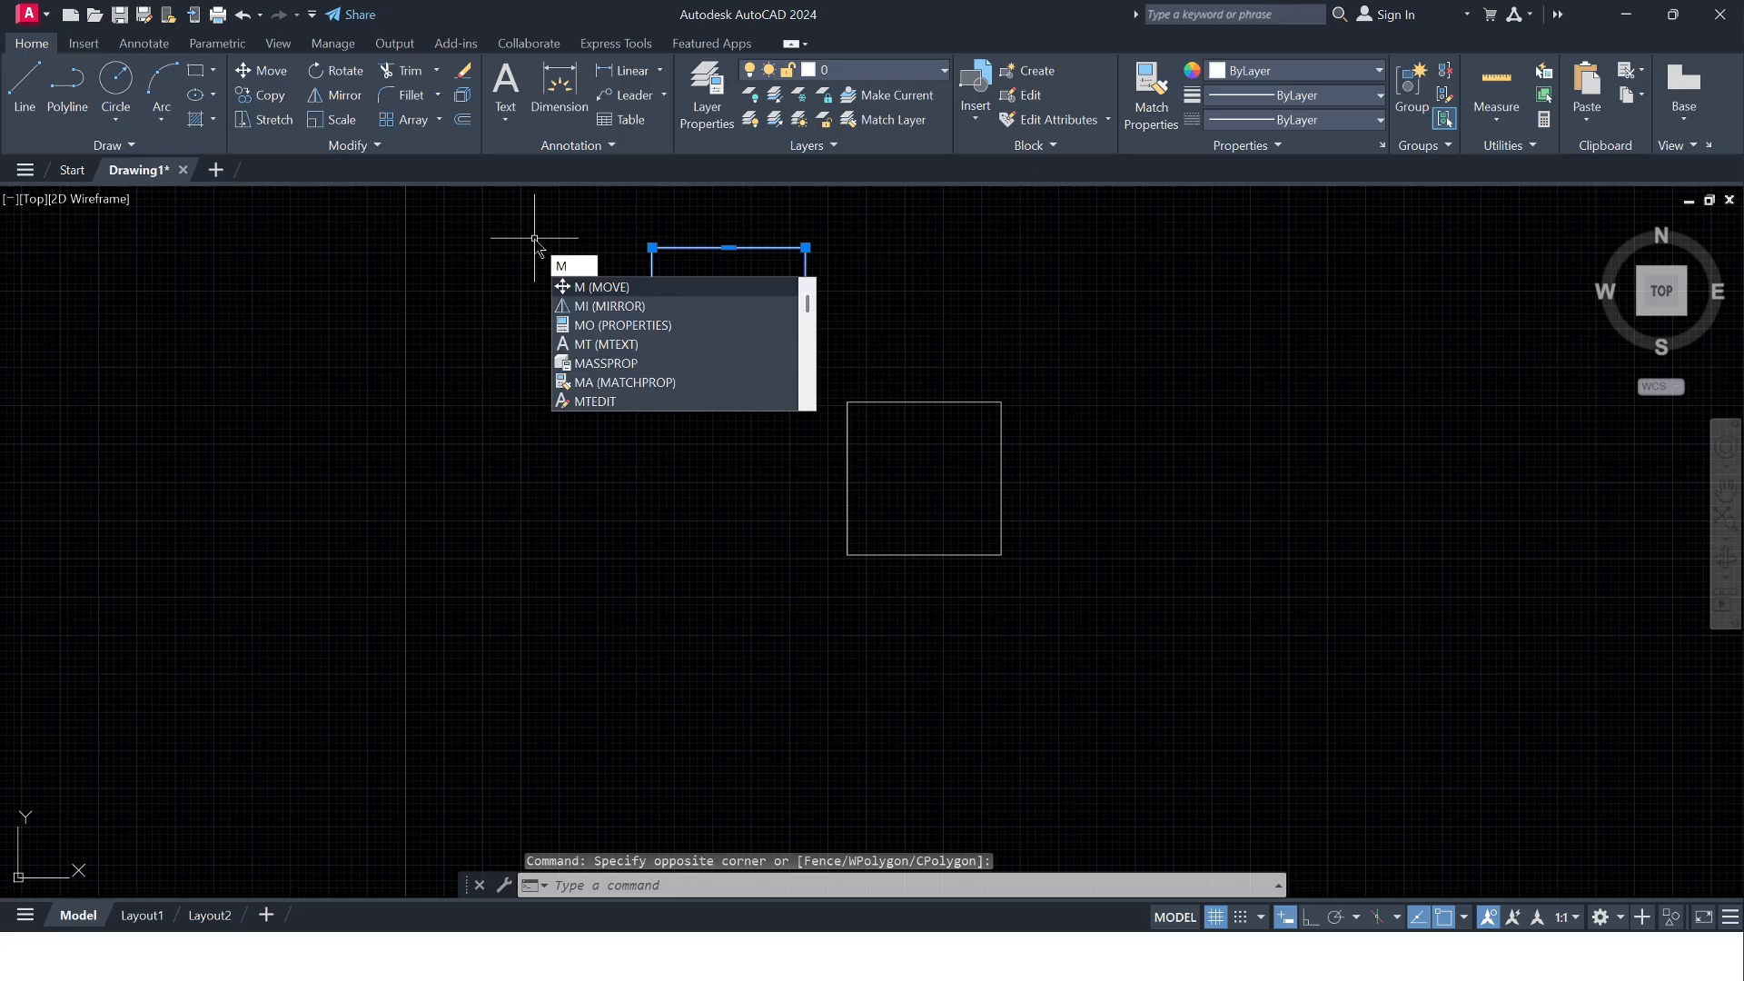
key("Return")
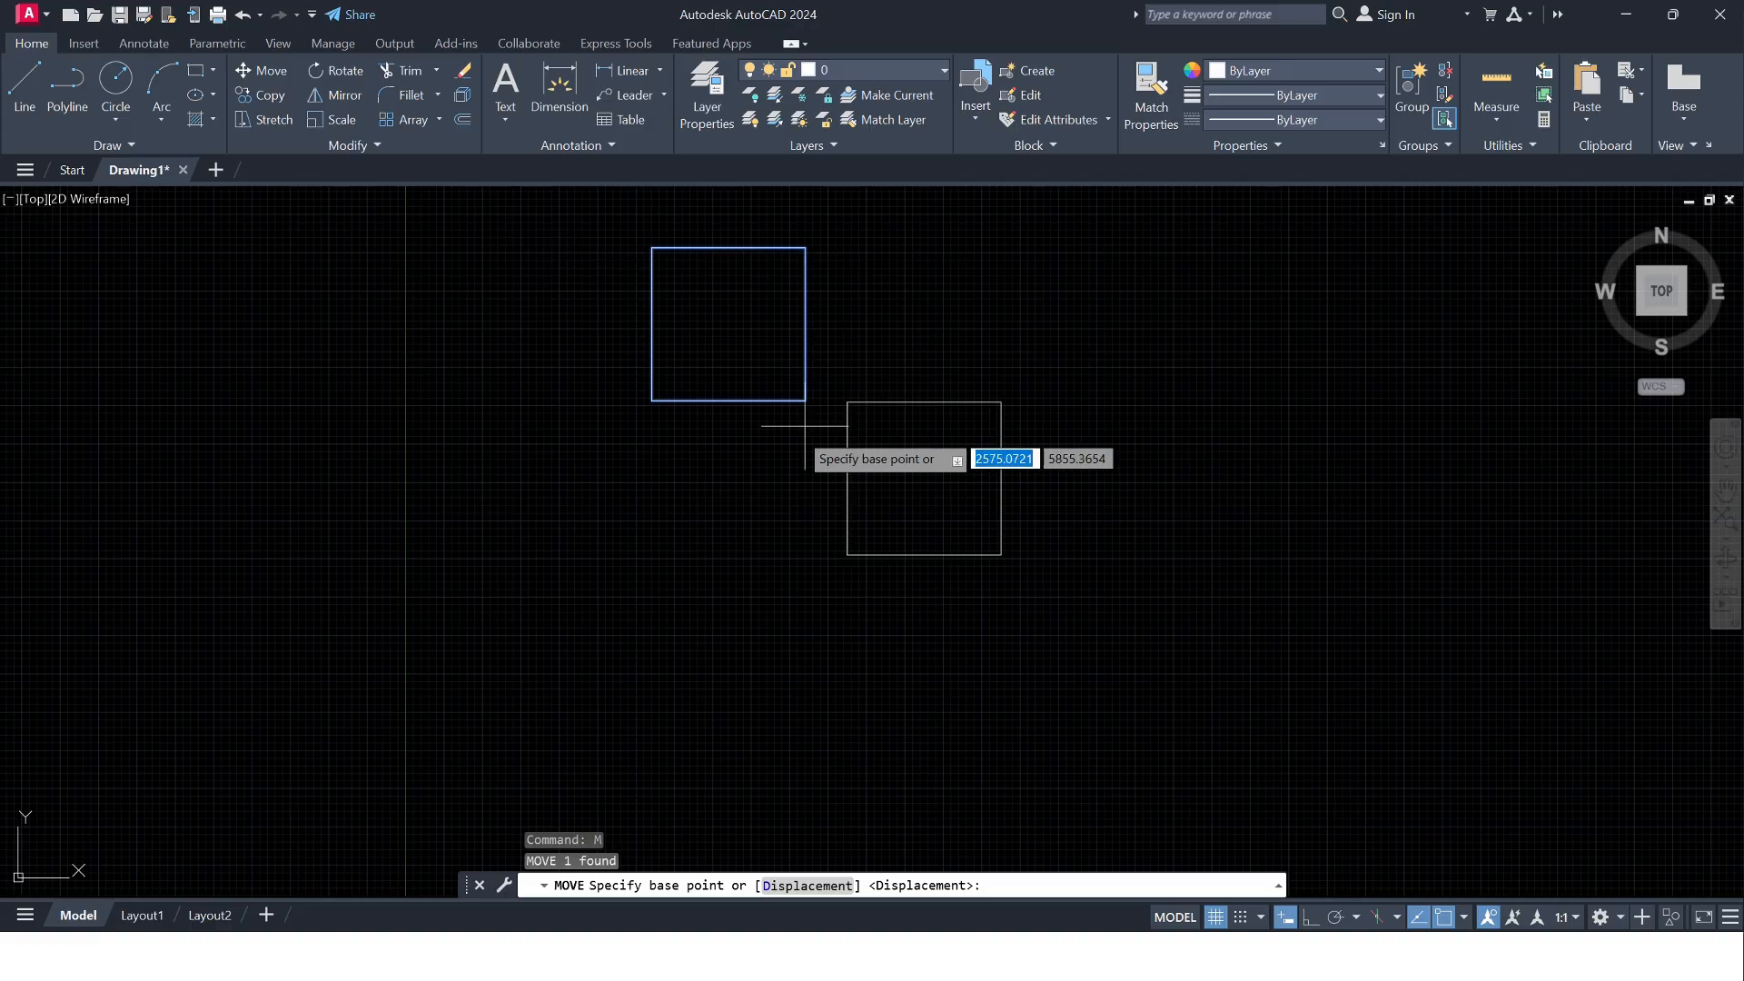
left_click(805, 247)
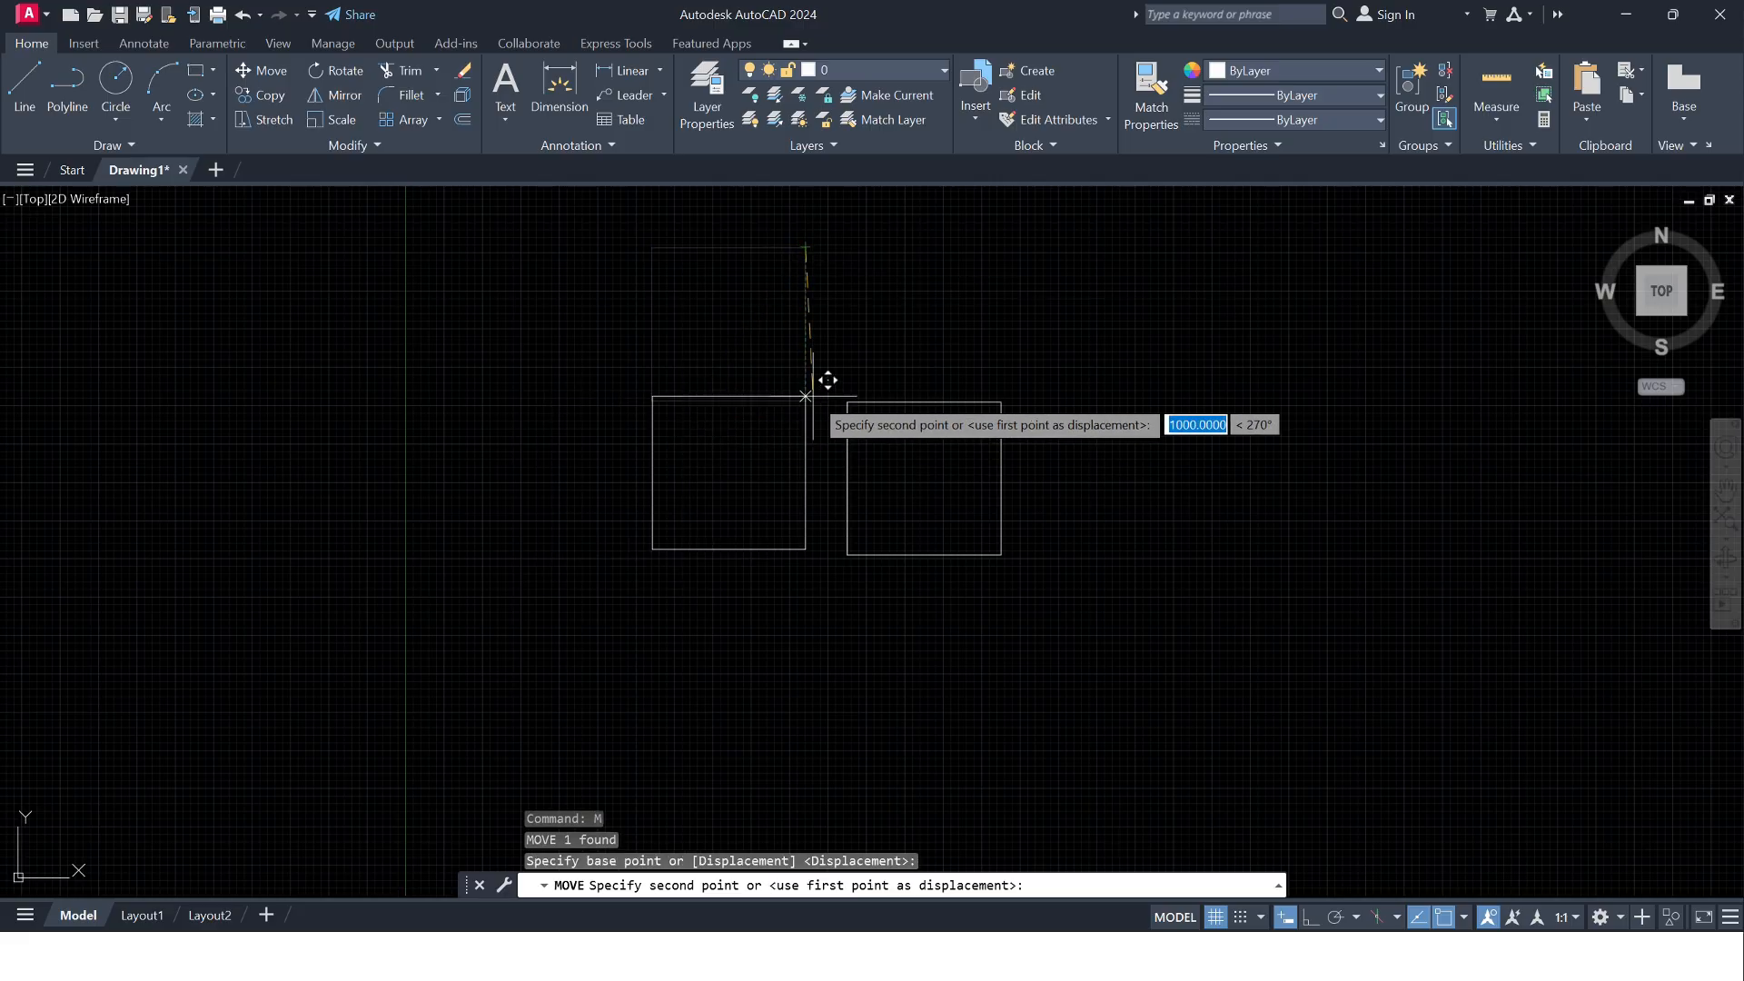
scroll(806, 325, "up", 4)
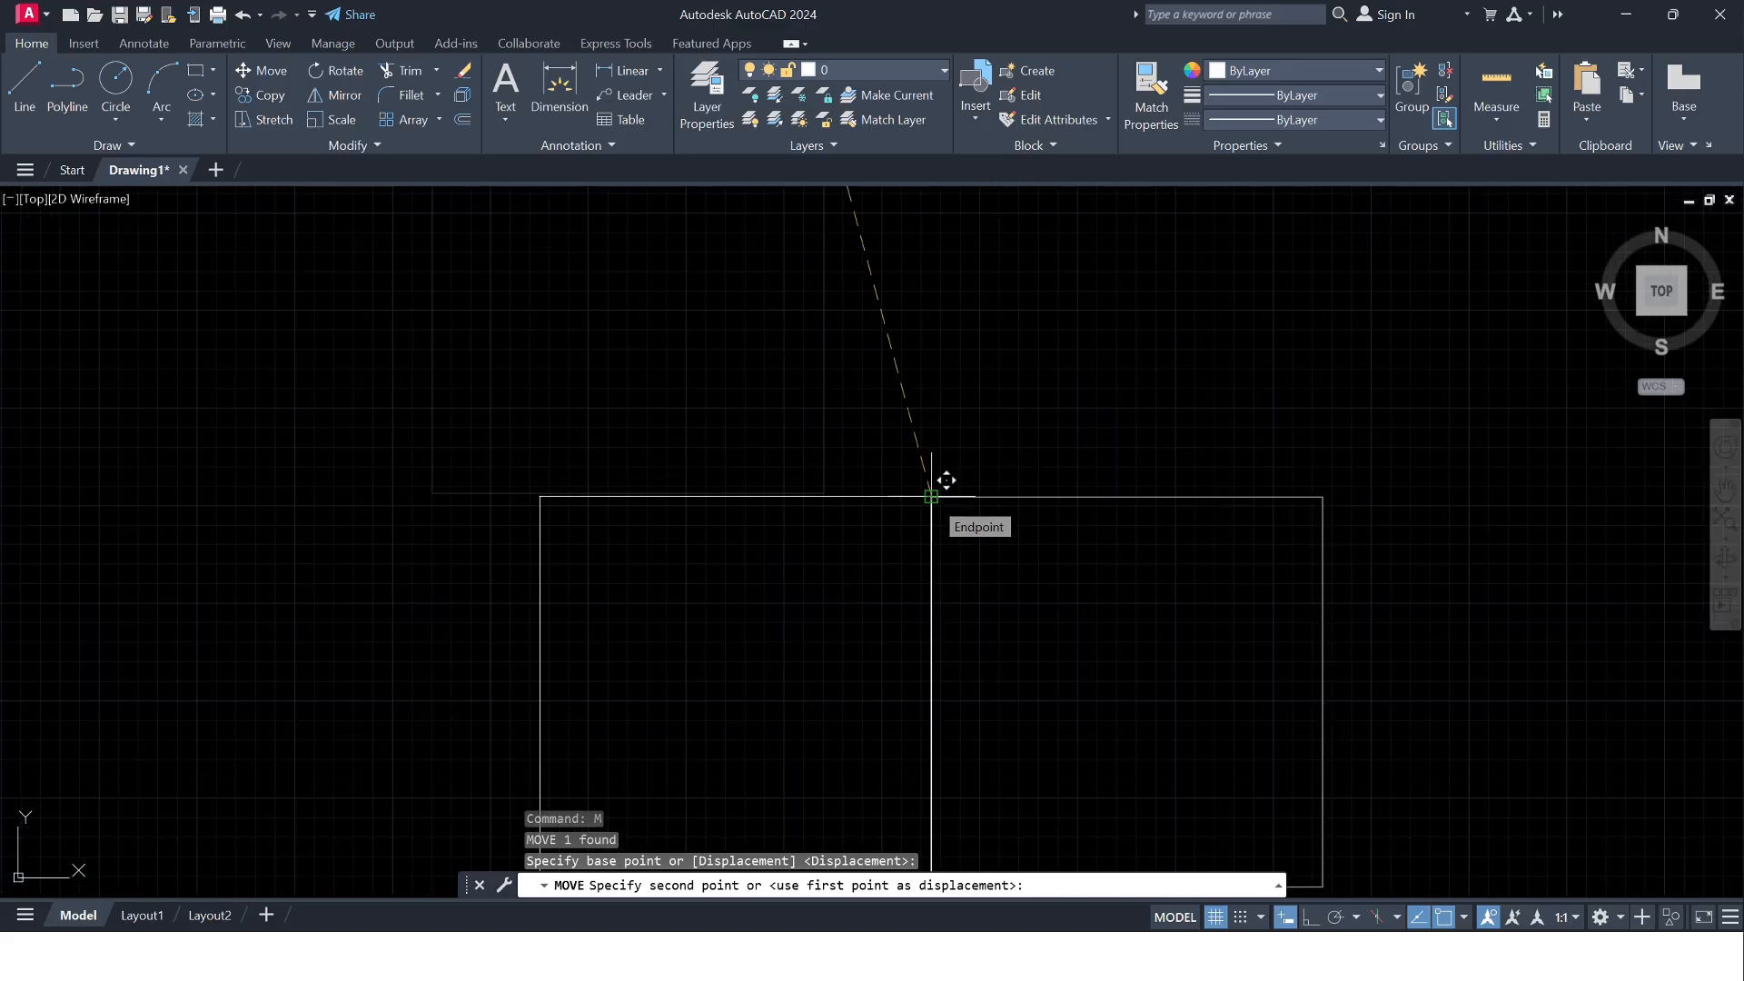
scroll(946, 480, "down", 4)
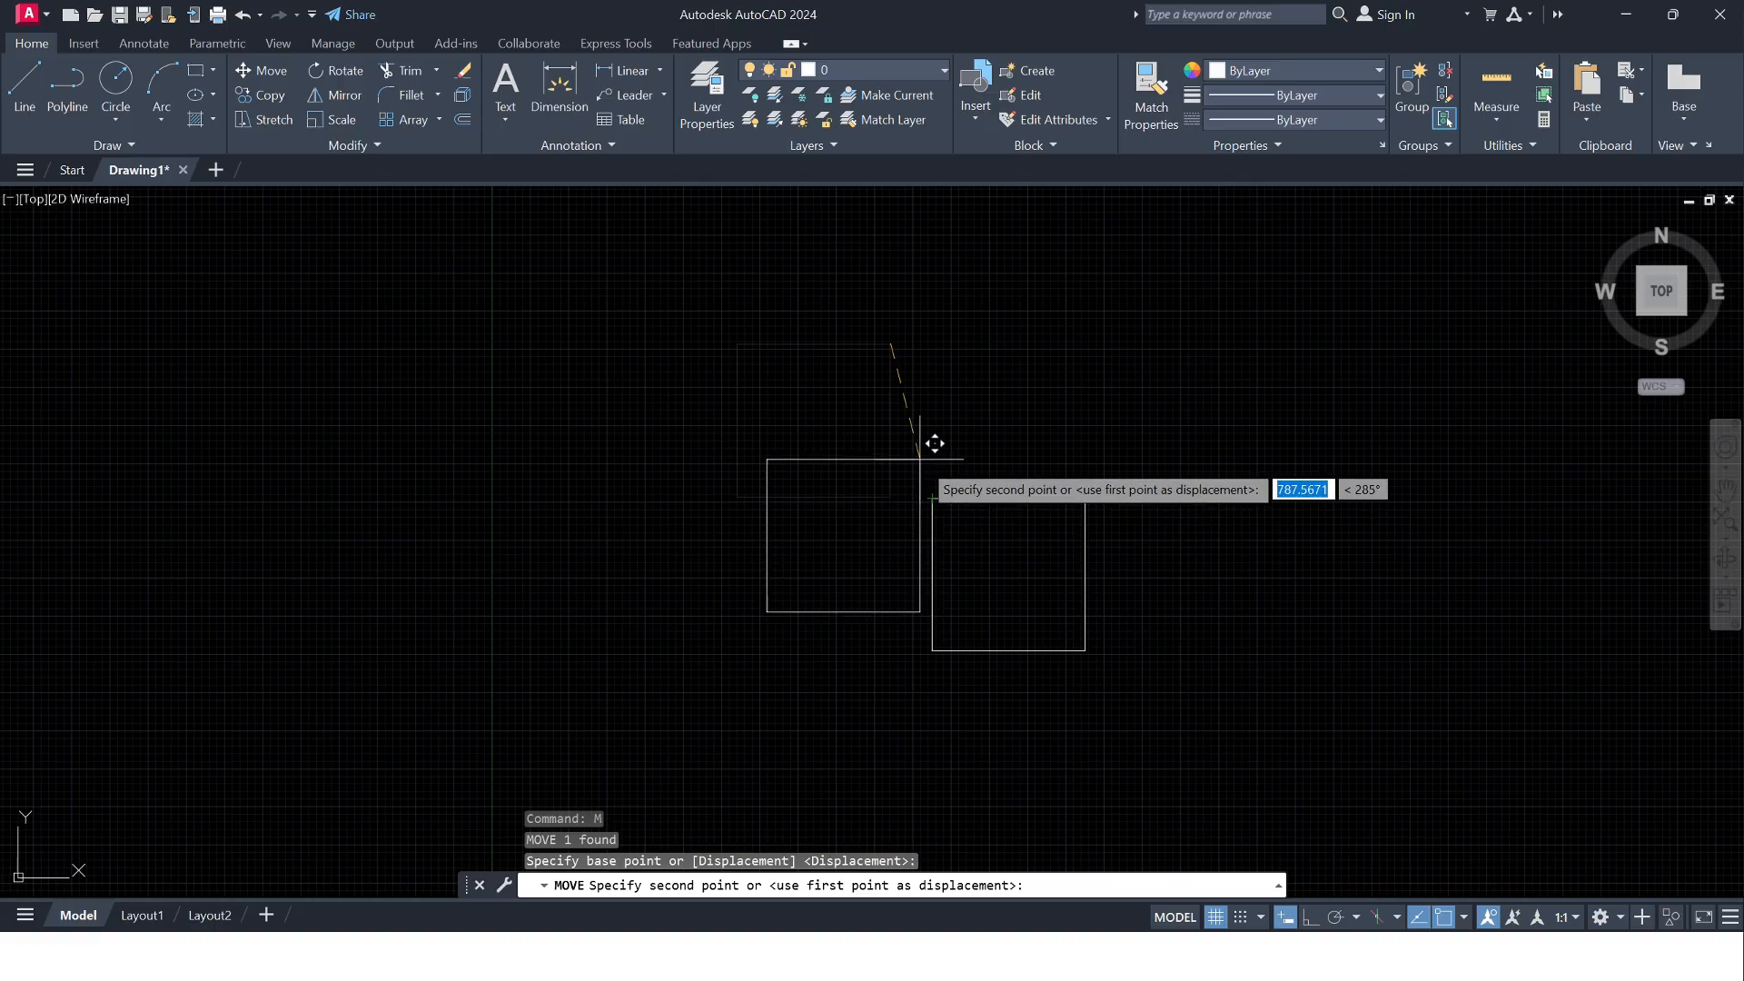
left_click(931, 496)
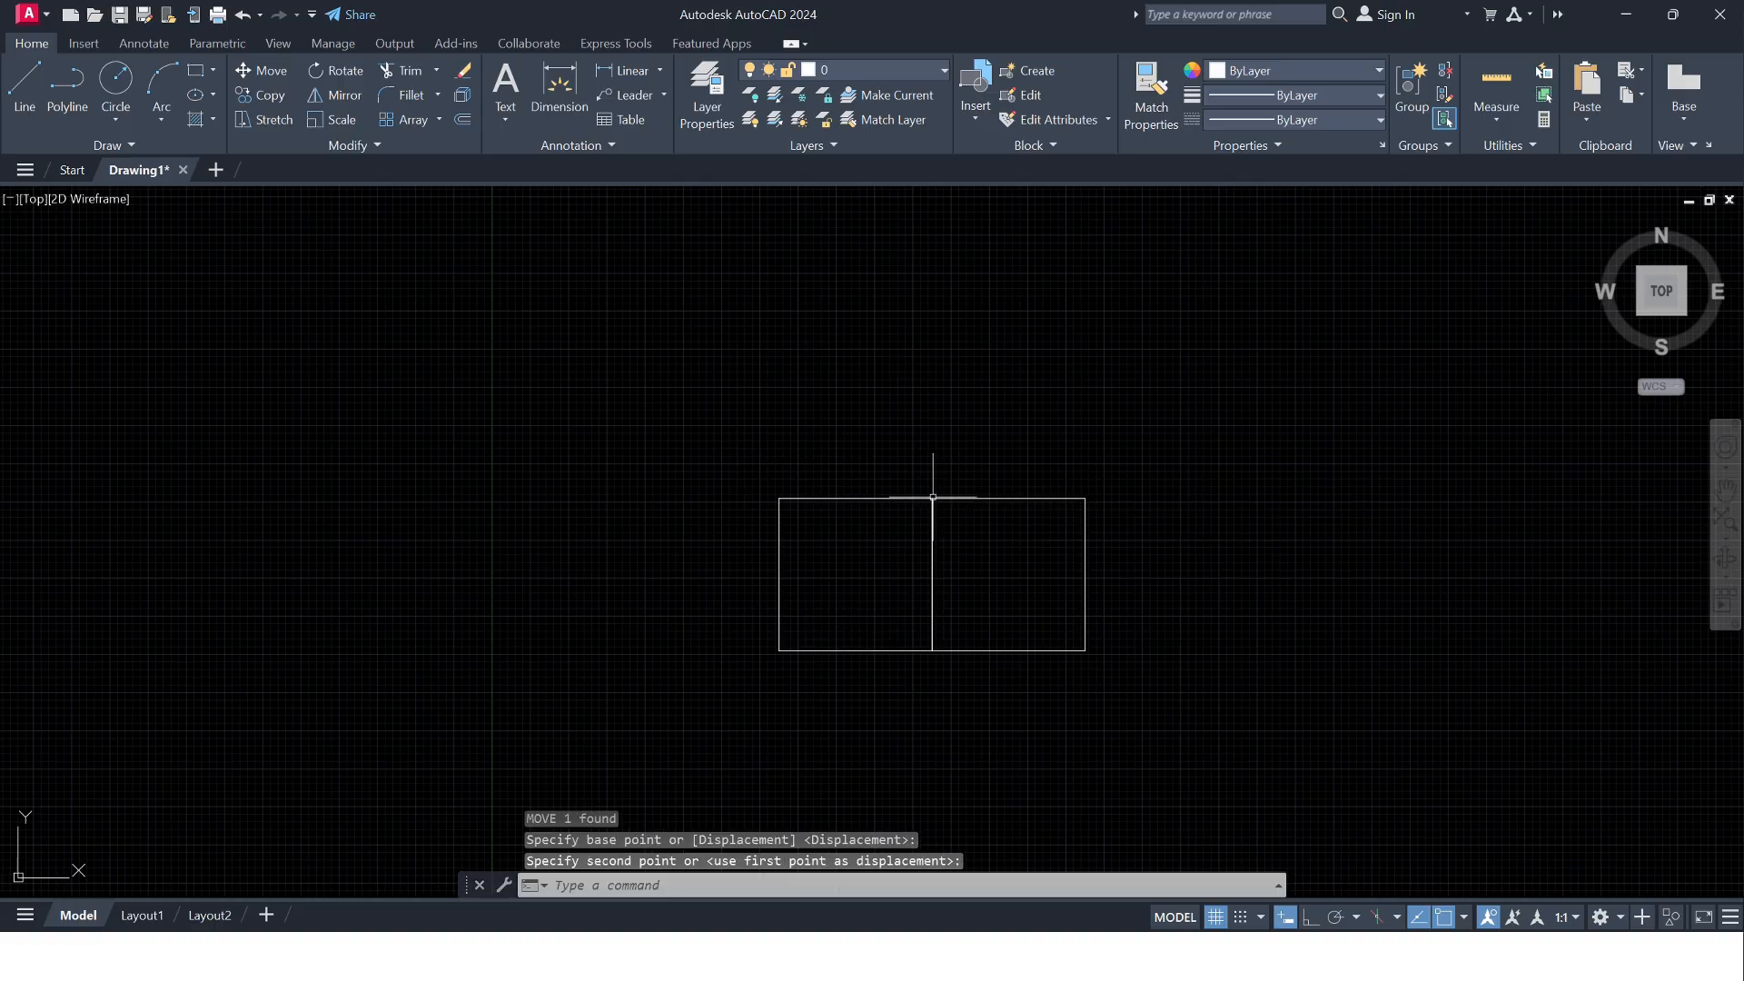
- Move the right-hand square 500 units horizontally to the right with the Move command, using its upper-left corner as base point
scroll(962, 526, "up", 2)
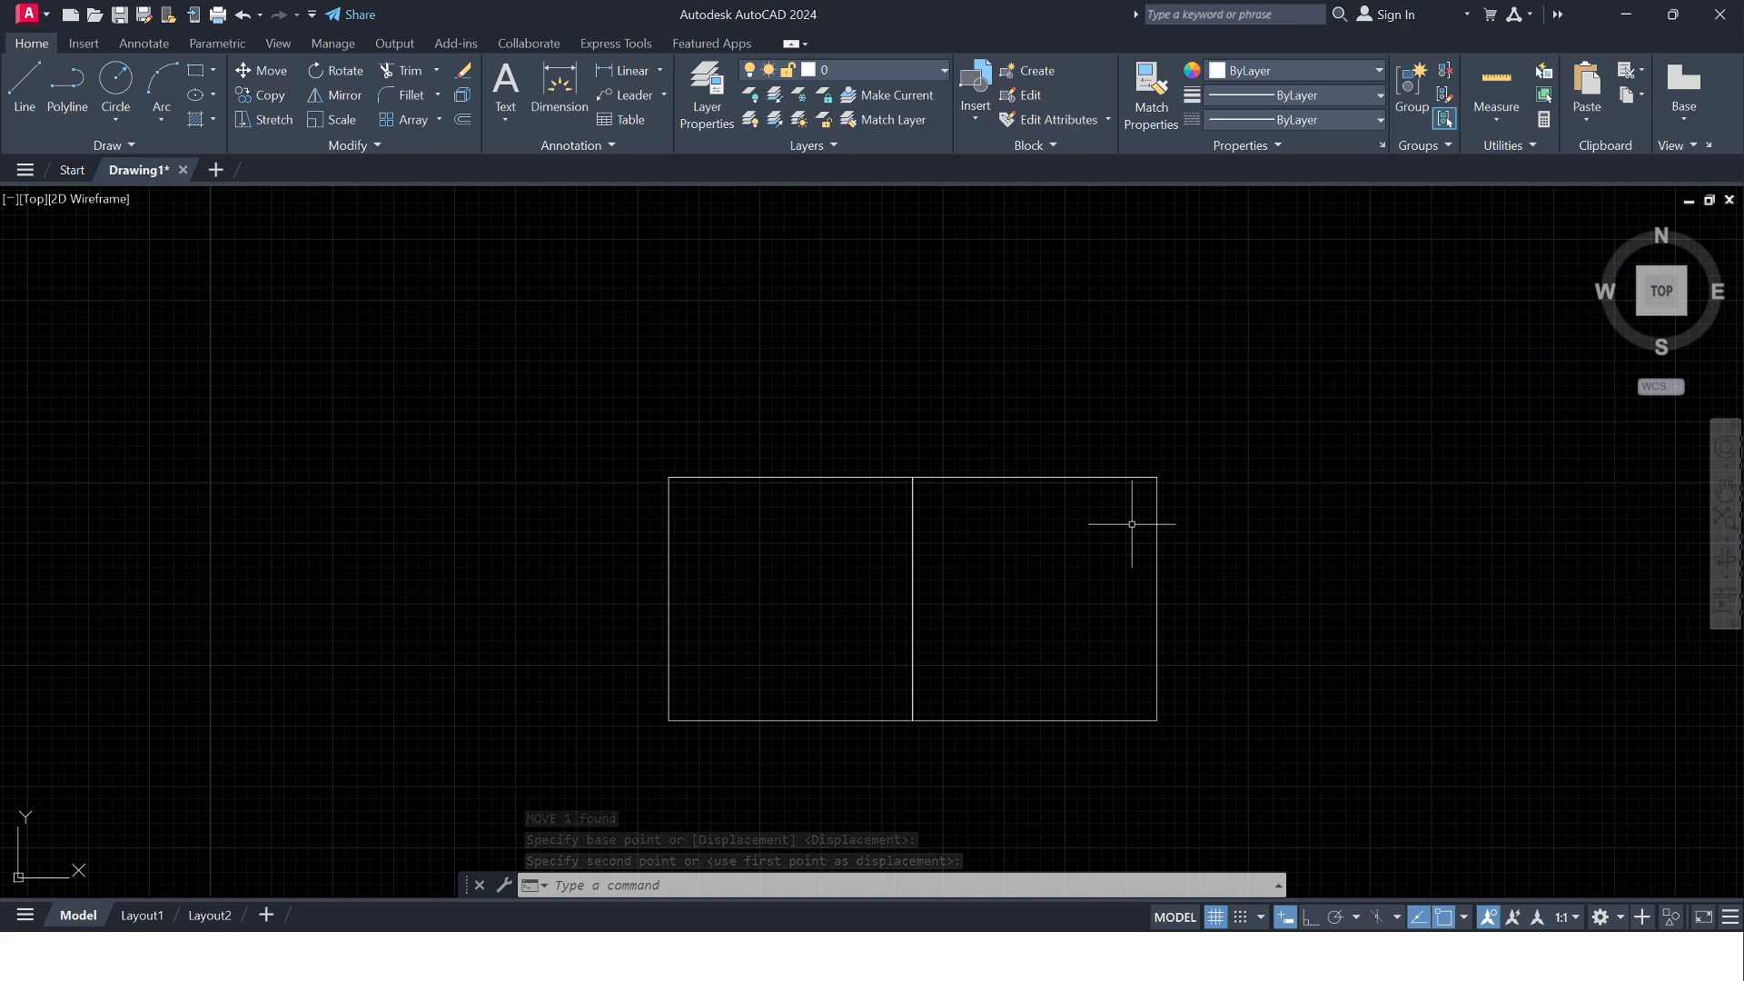
left_click(1250, 754)
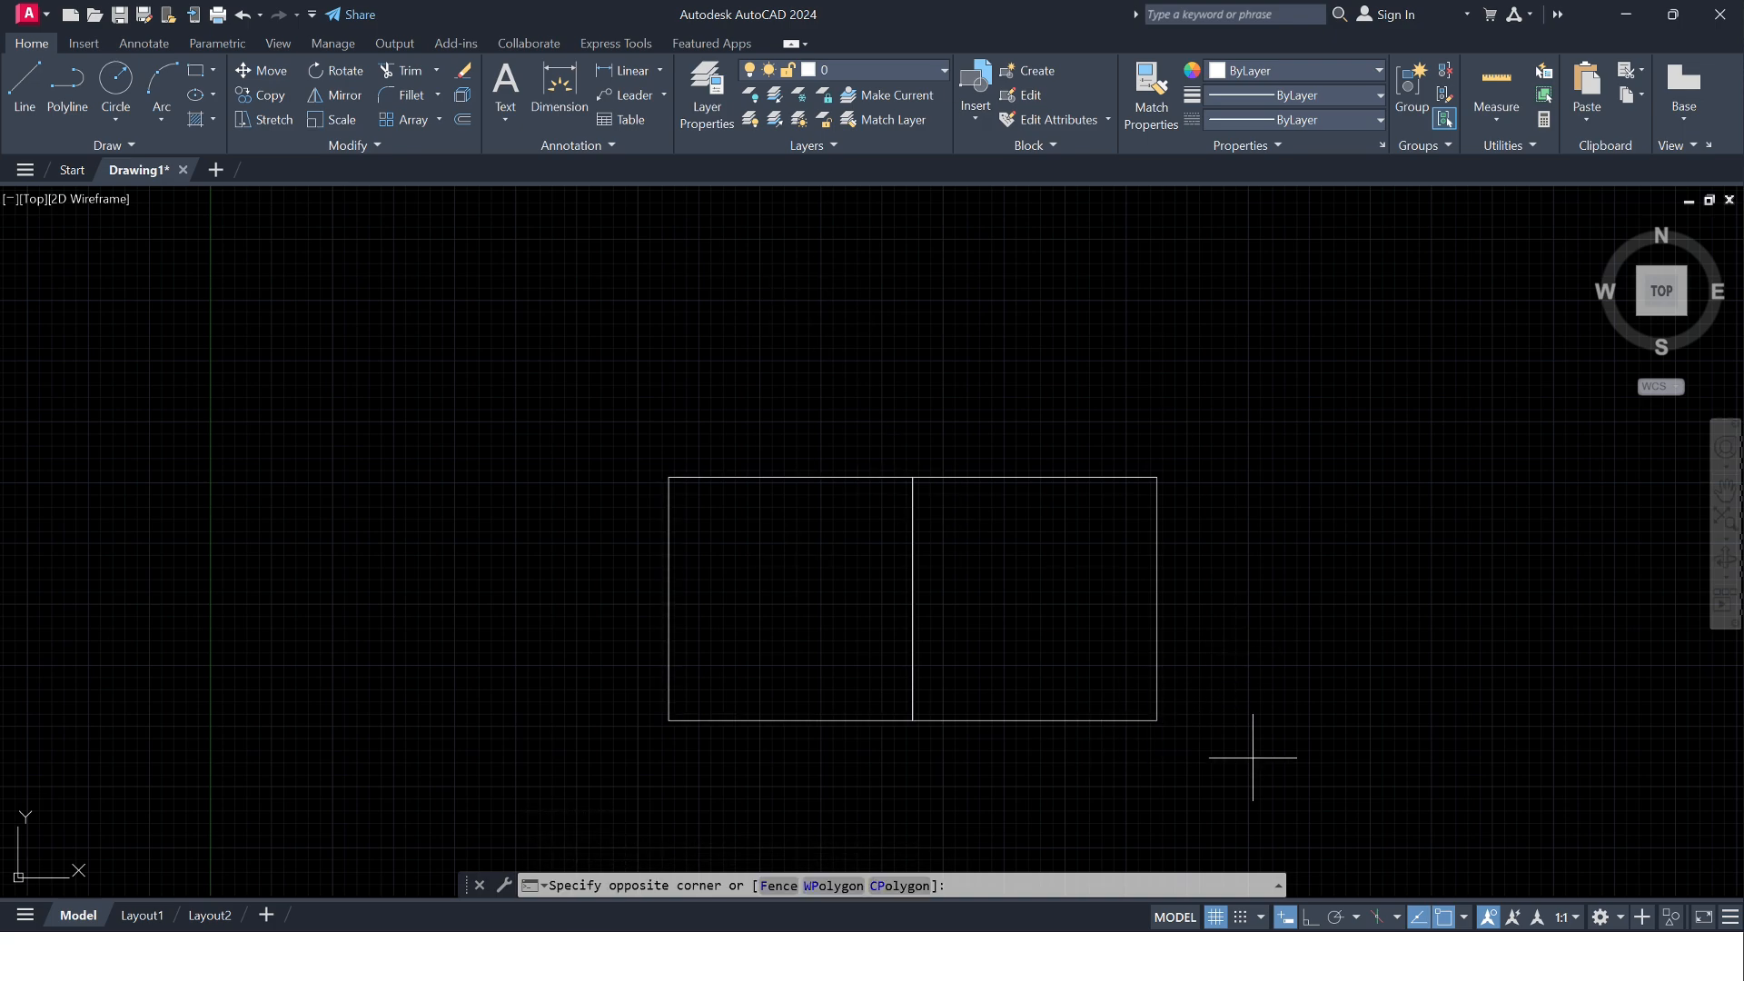
left_click(975, 421)
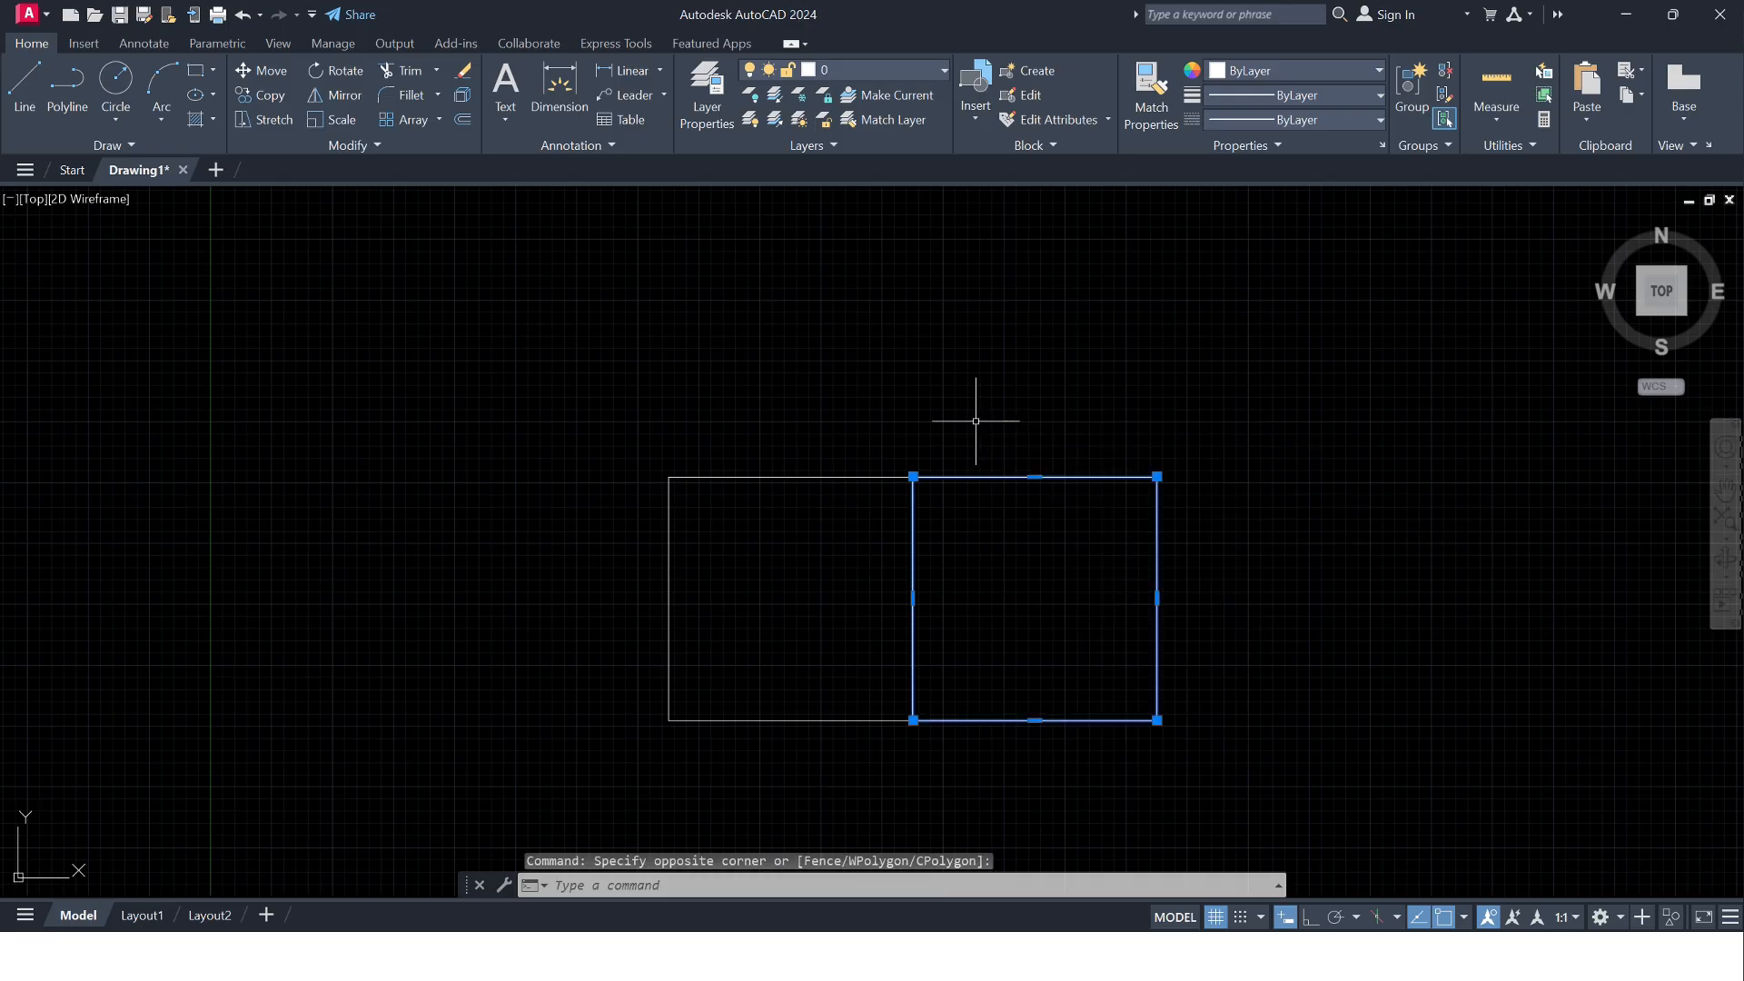
type("REC")
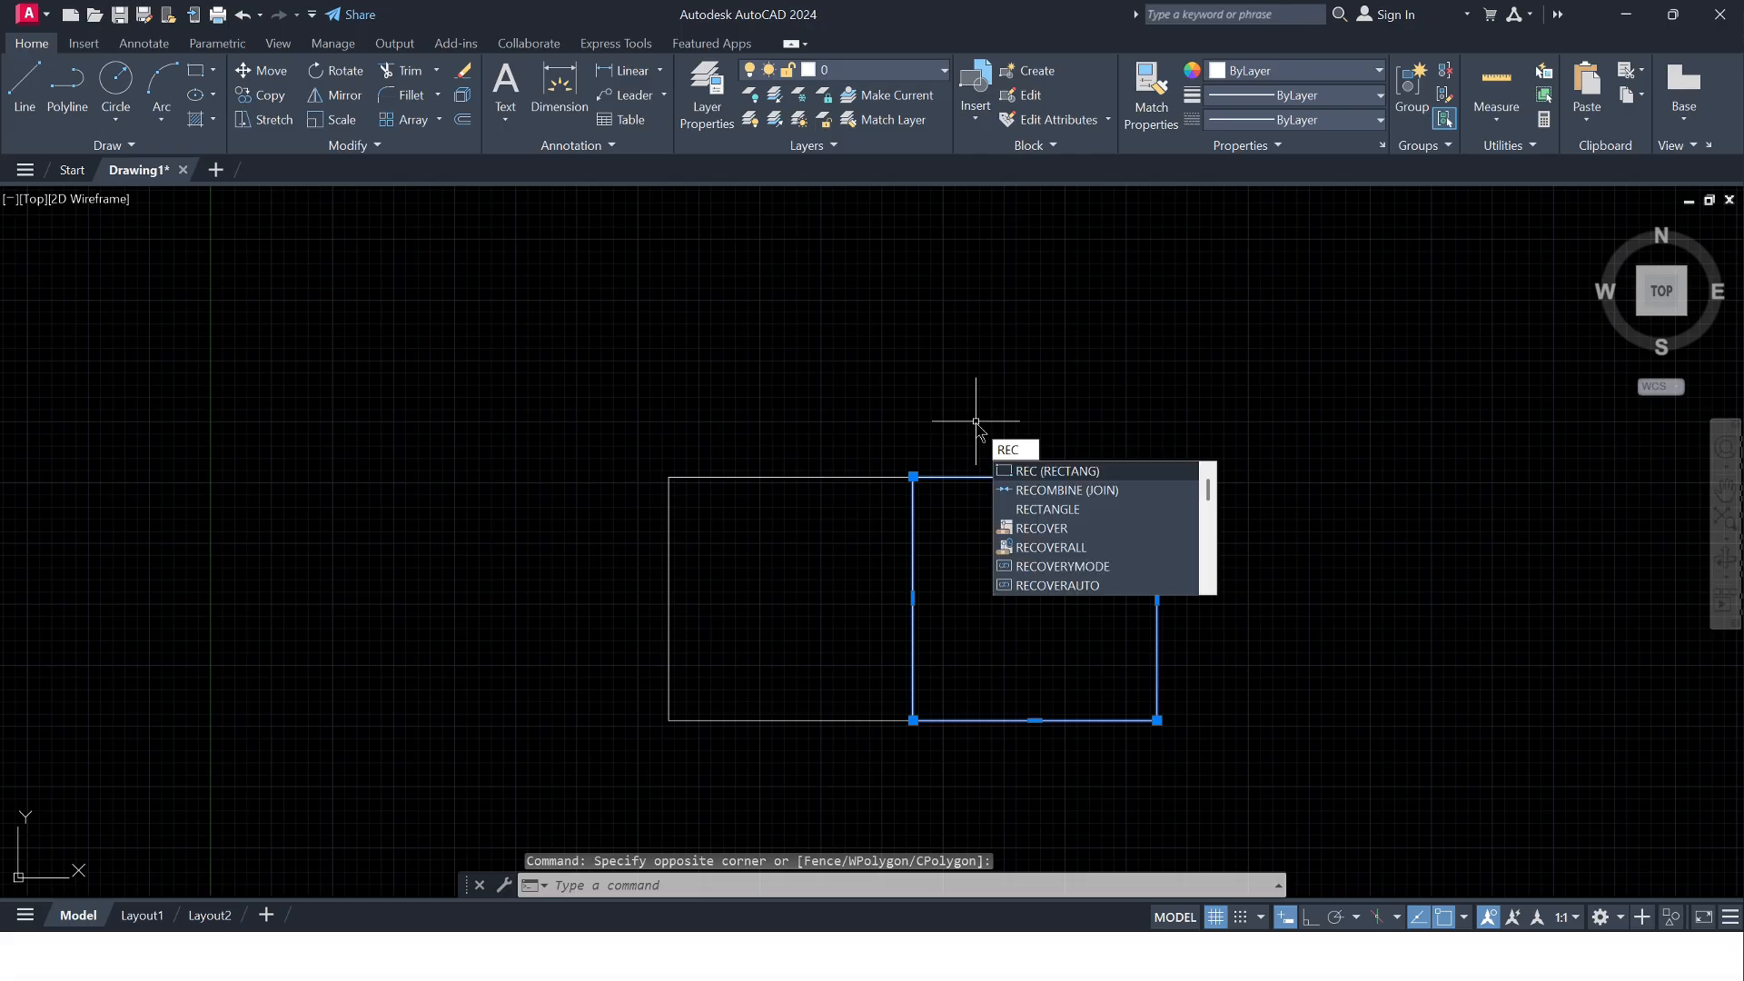
key("BackSpace")
key("BackSpace")
type("M")
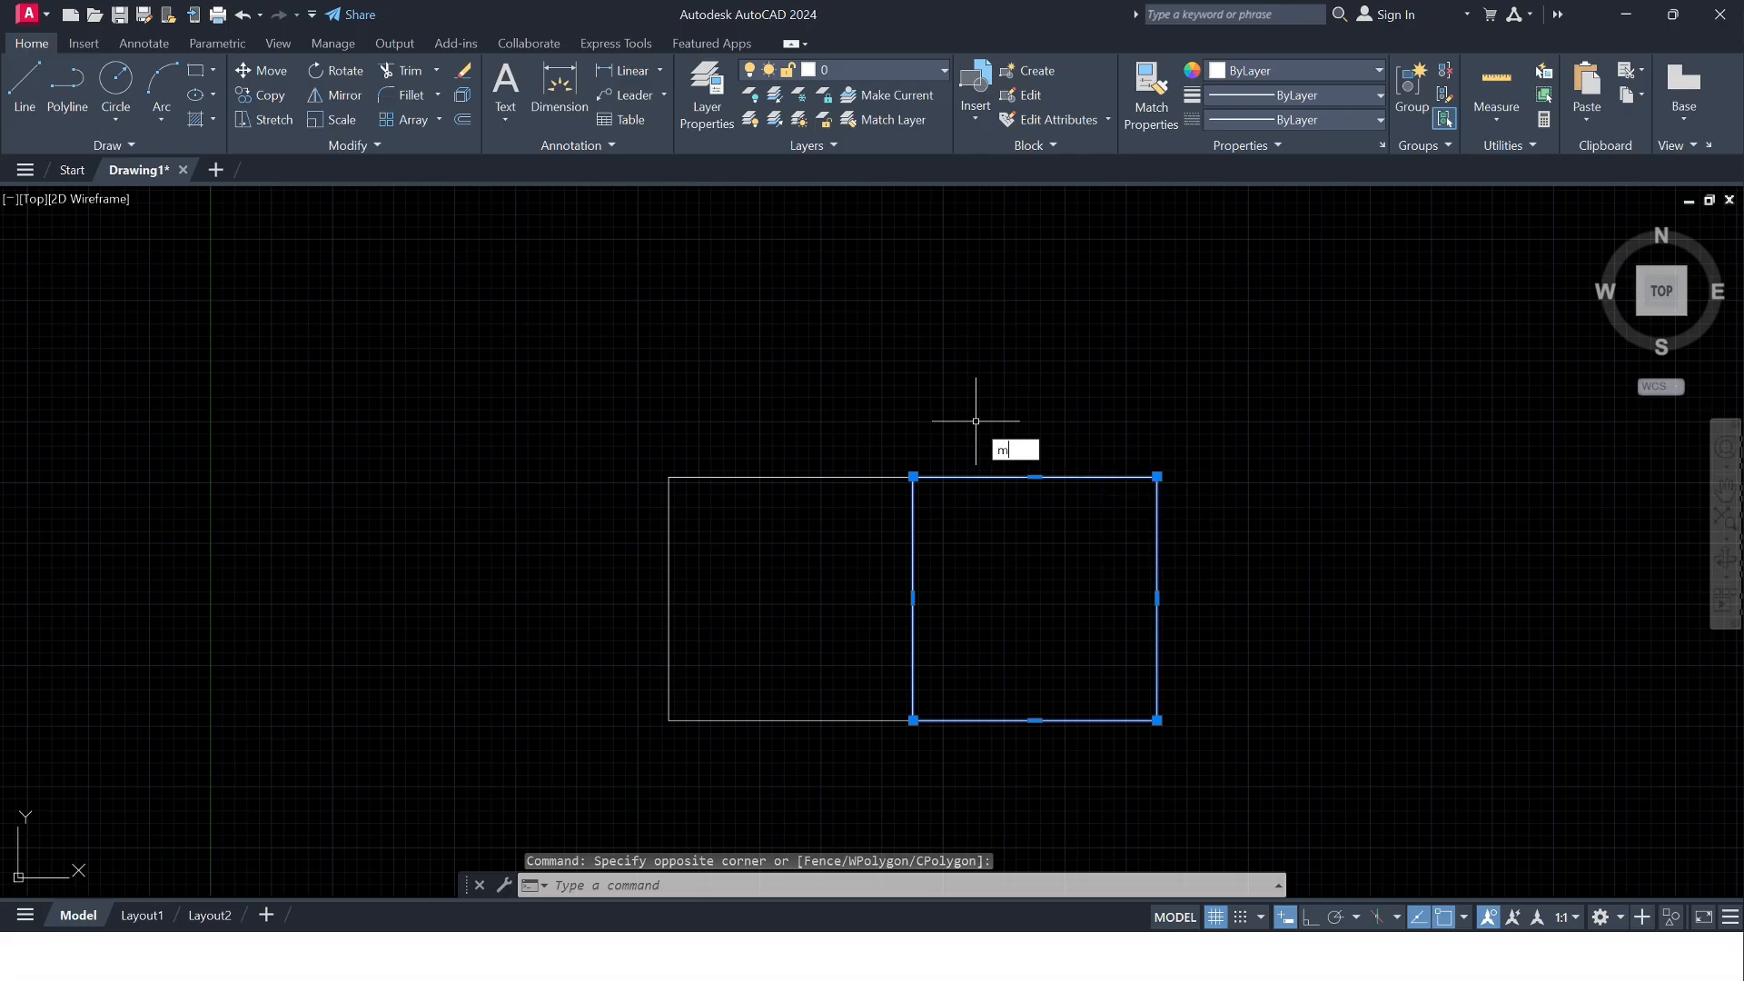
key("Return")
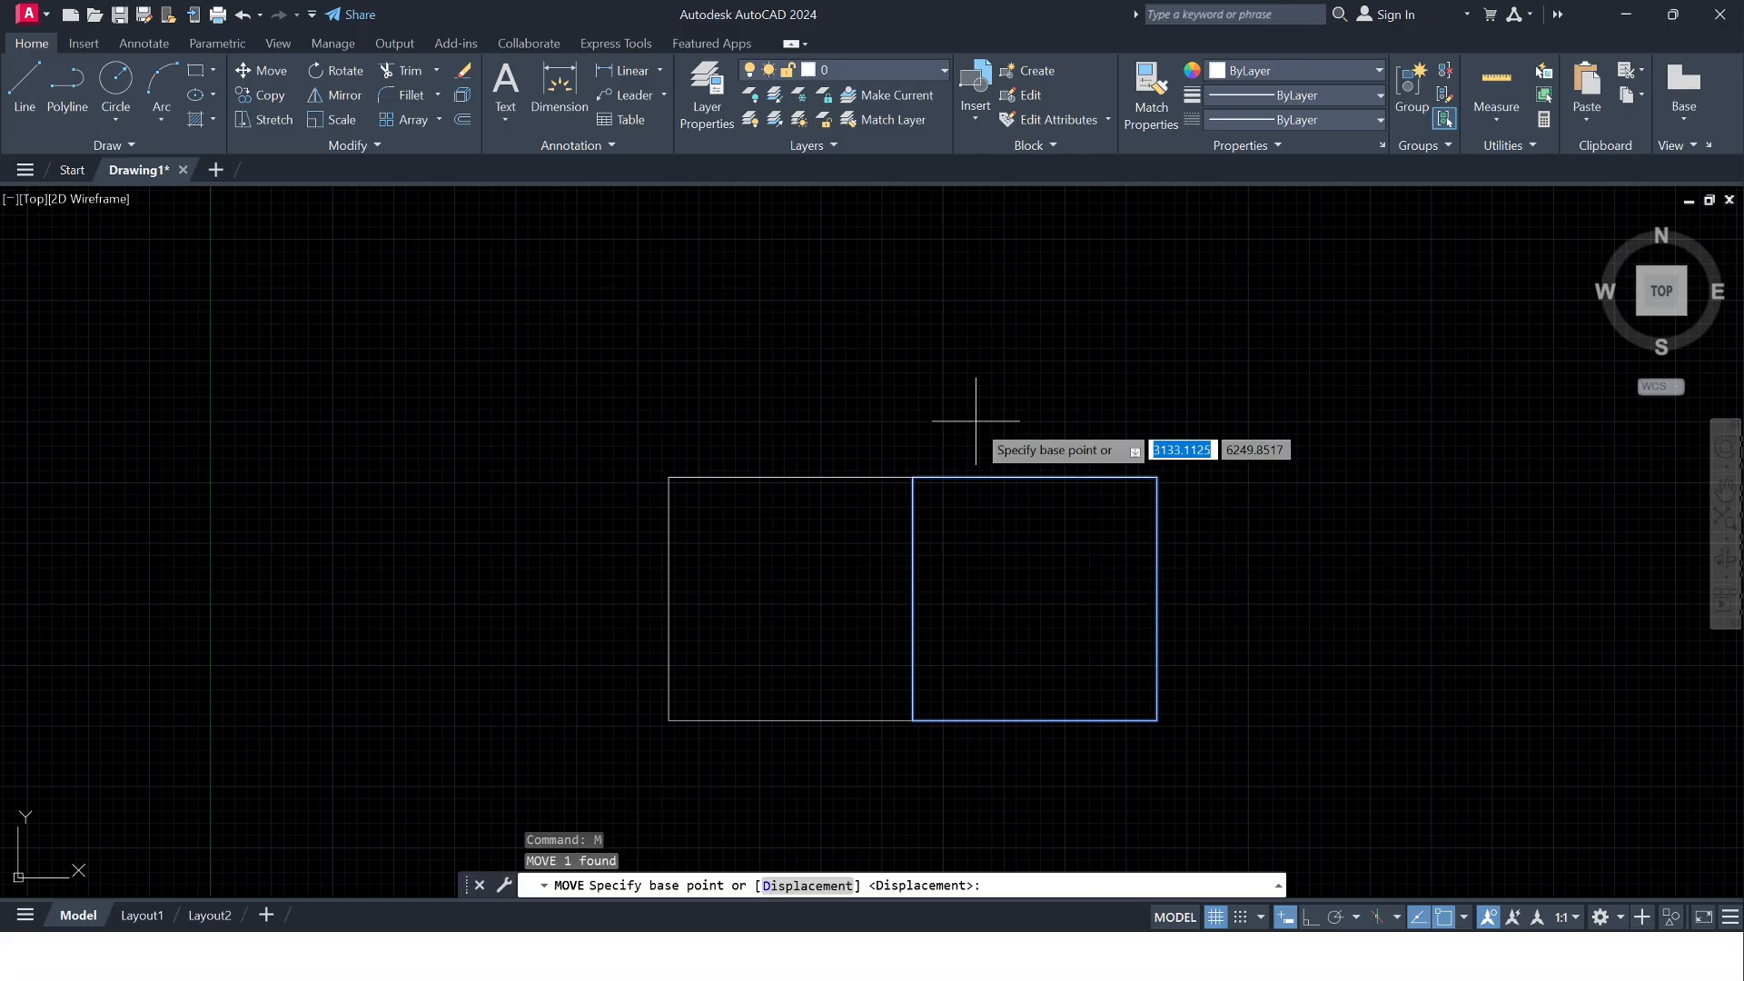
left_click(912, 476)
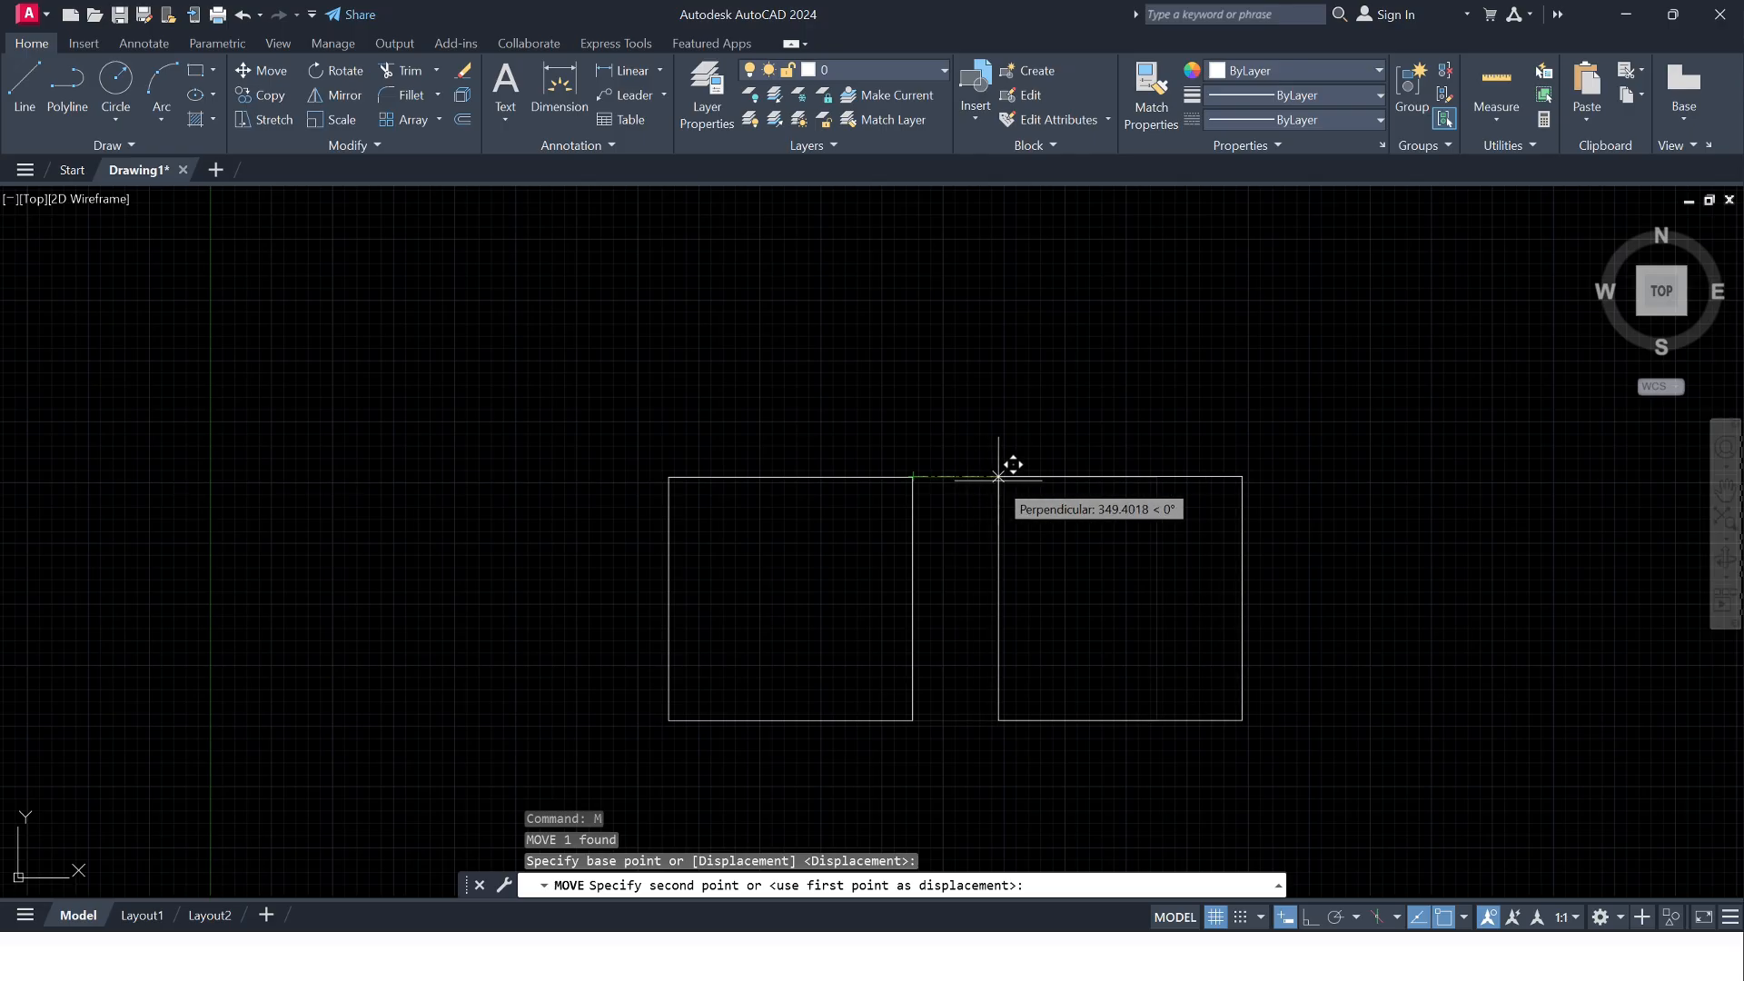
type("500")
key("Return")
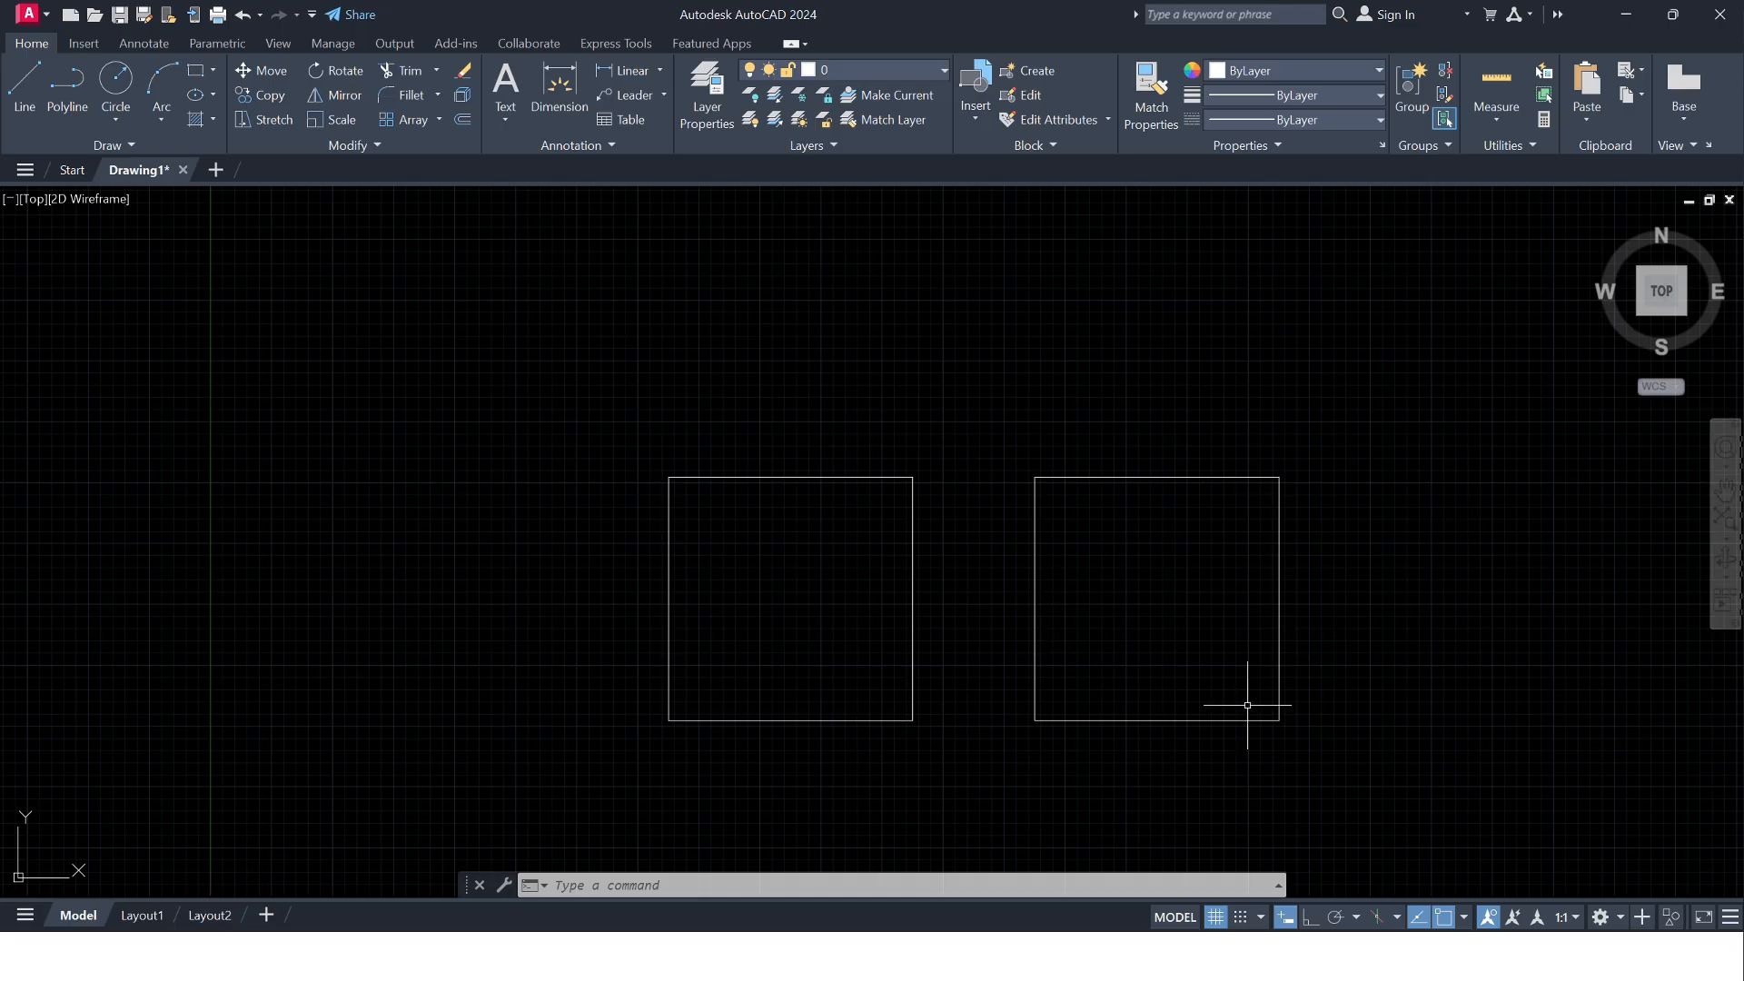
- Copy the right-hand square with the Copy command, using its upper-left corner as base point and placing the copy at its upper-right corner
left_click(1356, 778)
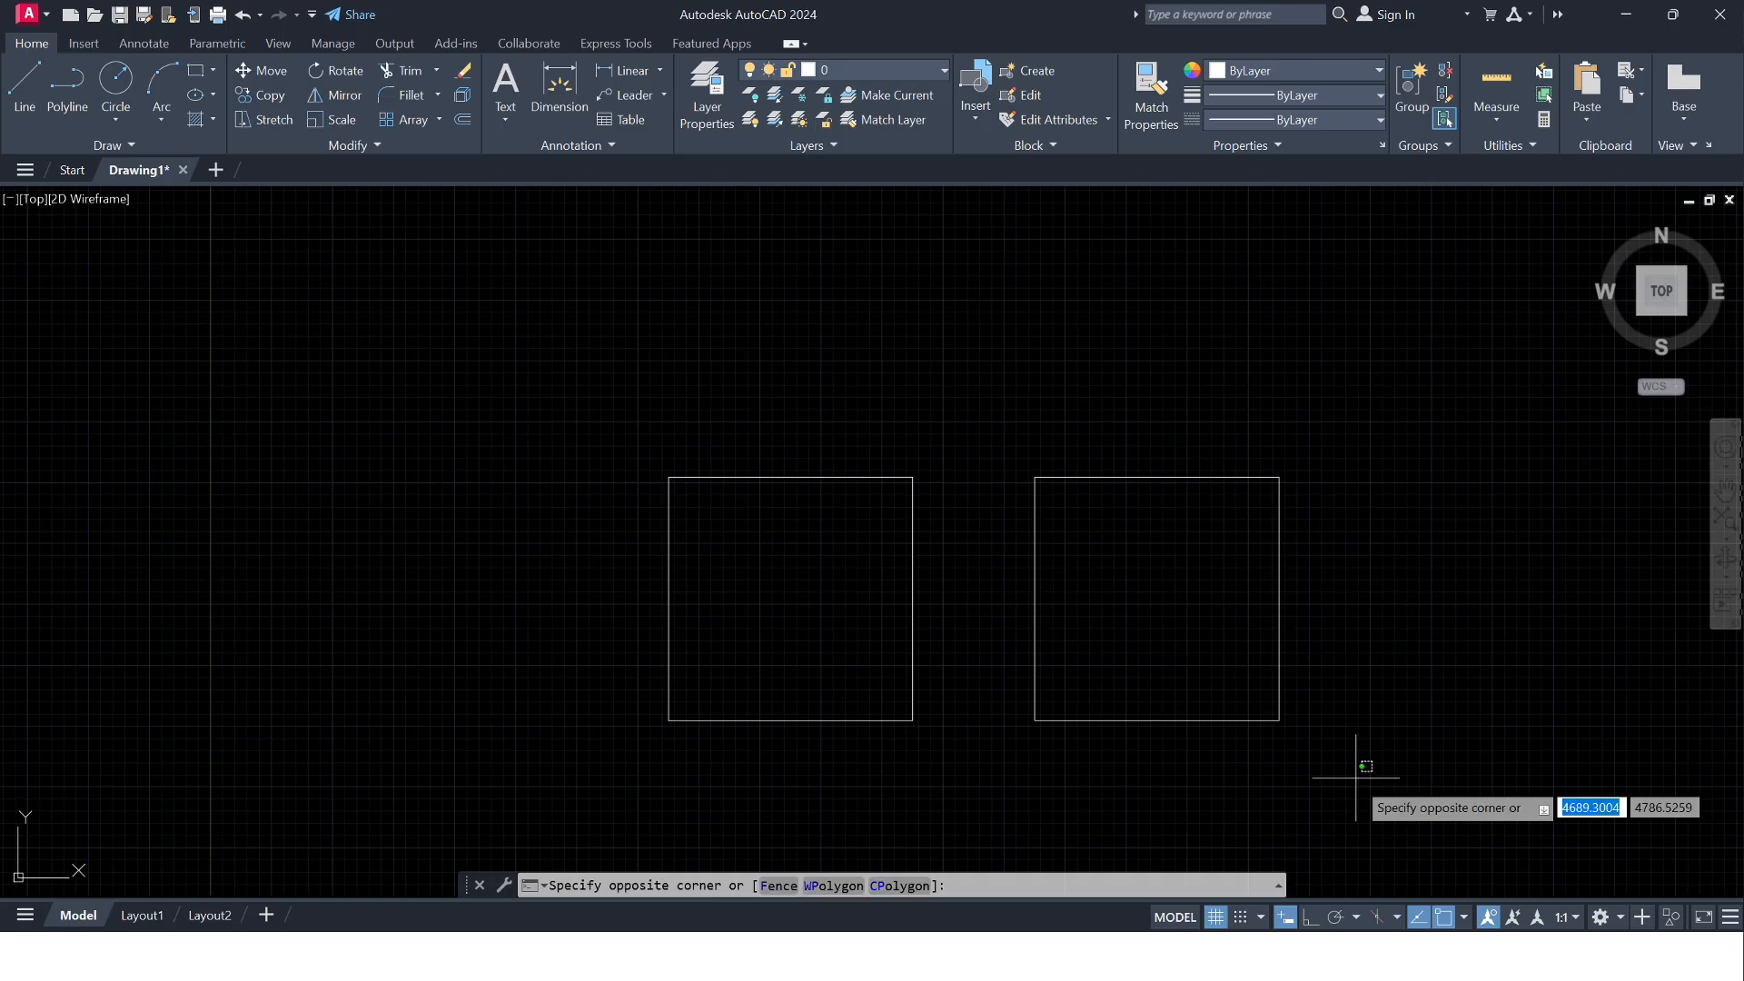
left_click(997, 405)
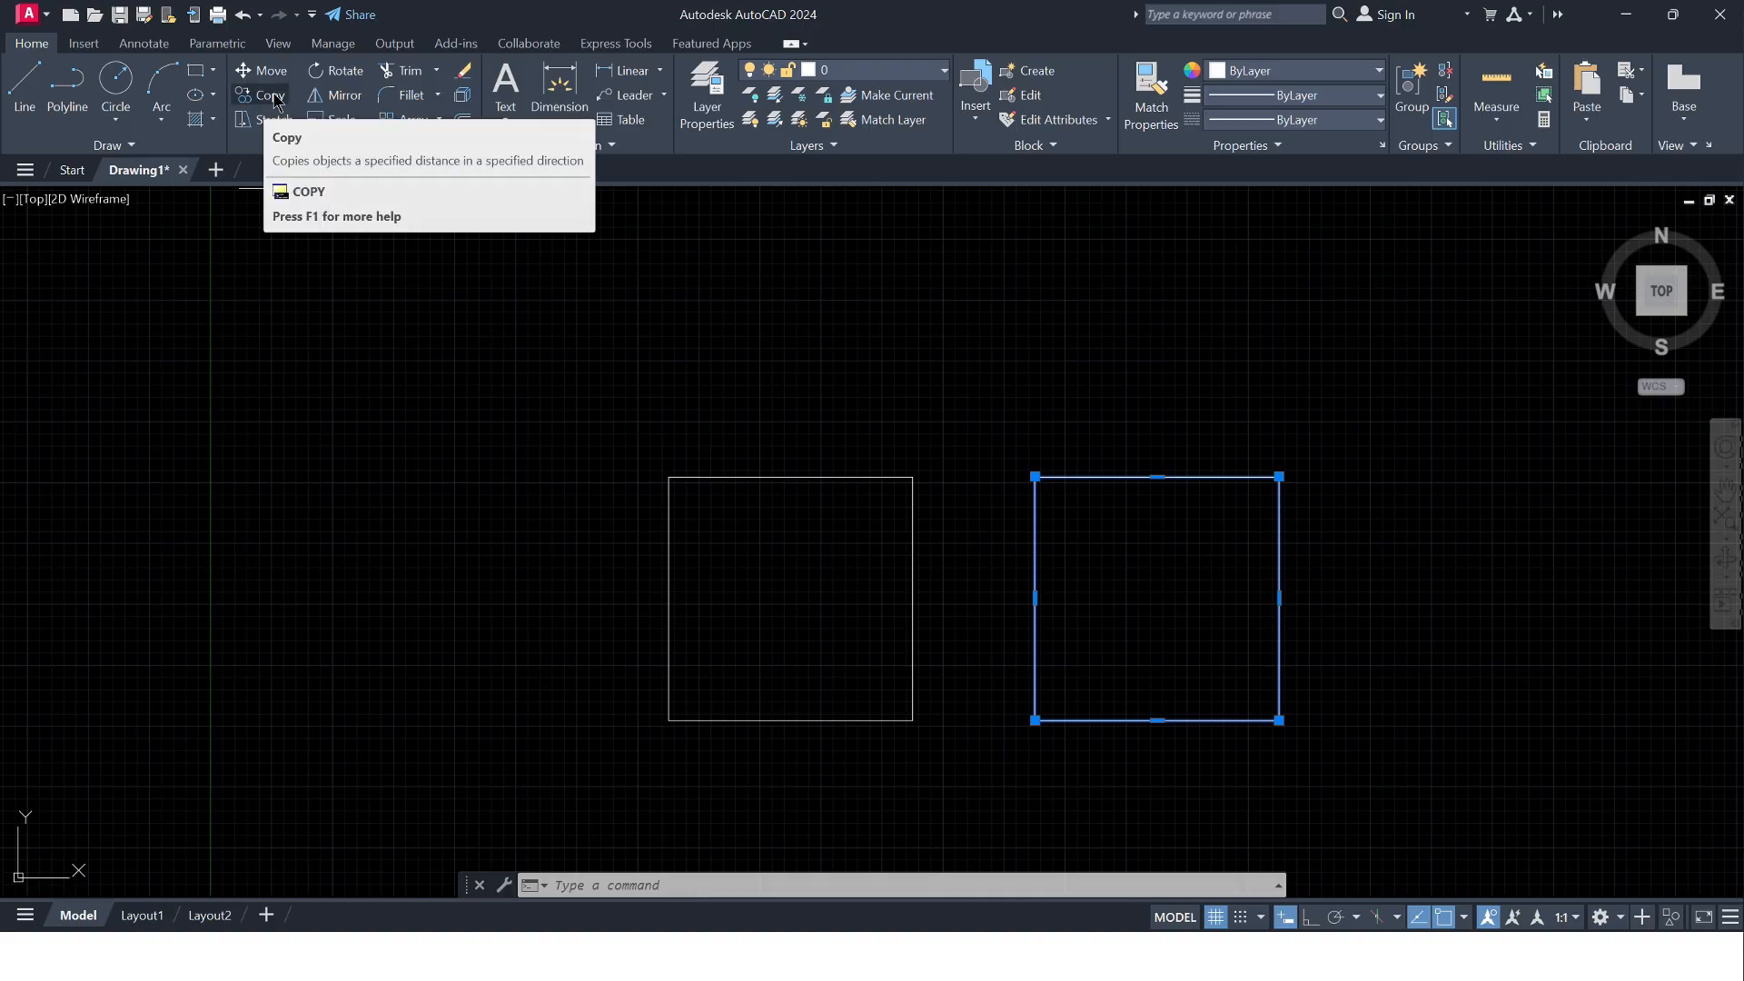
type("COPY")
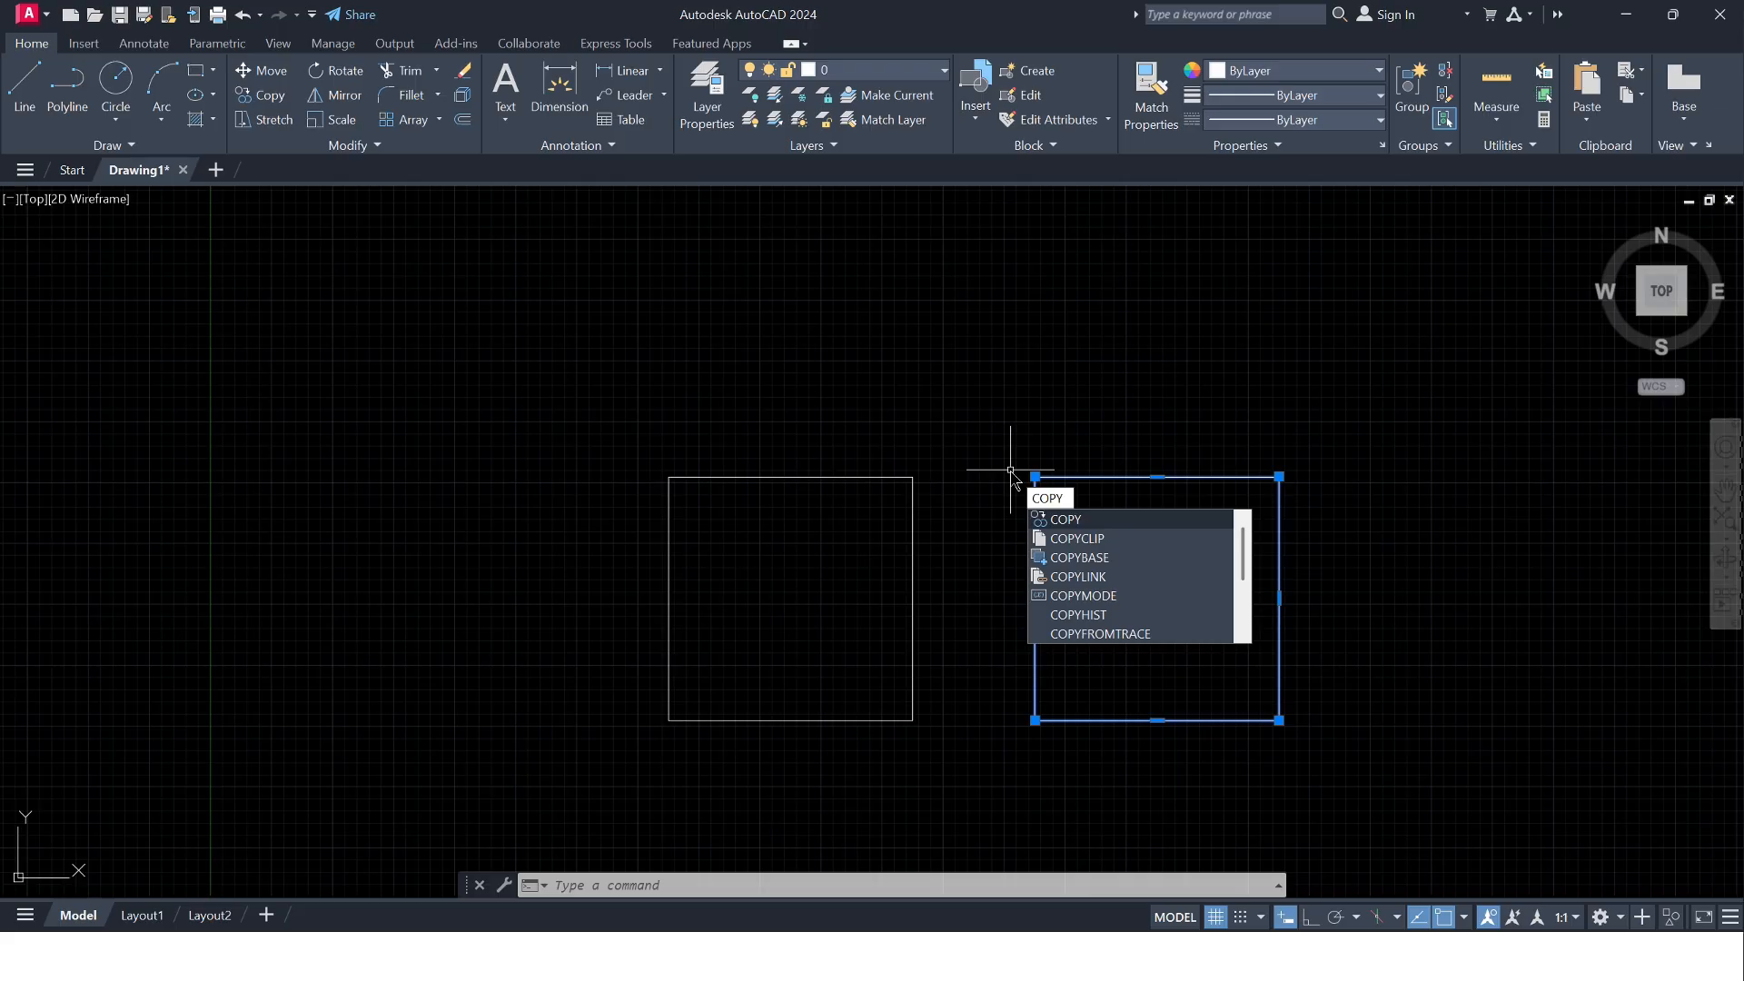
key("BackSpace")
key("BackSpace")
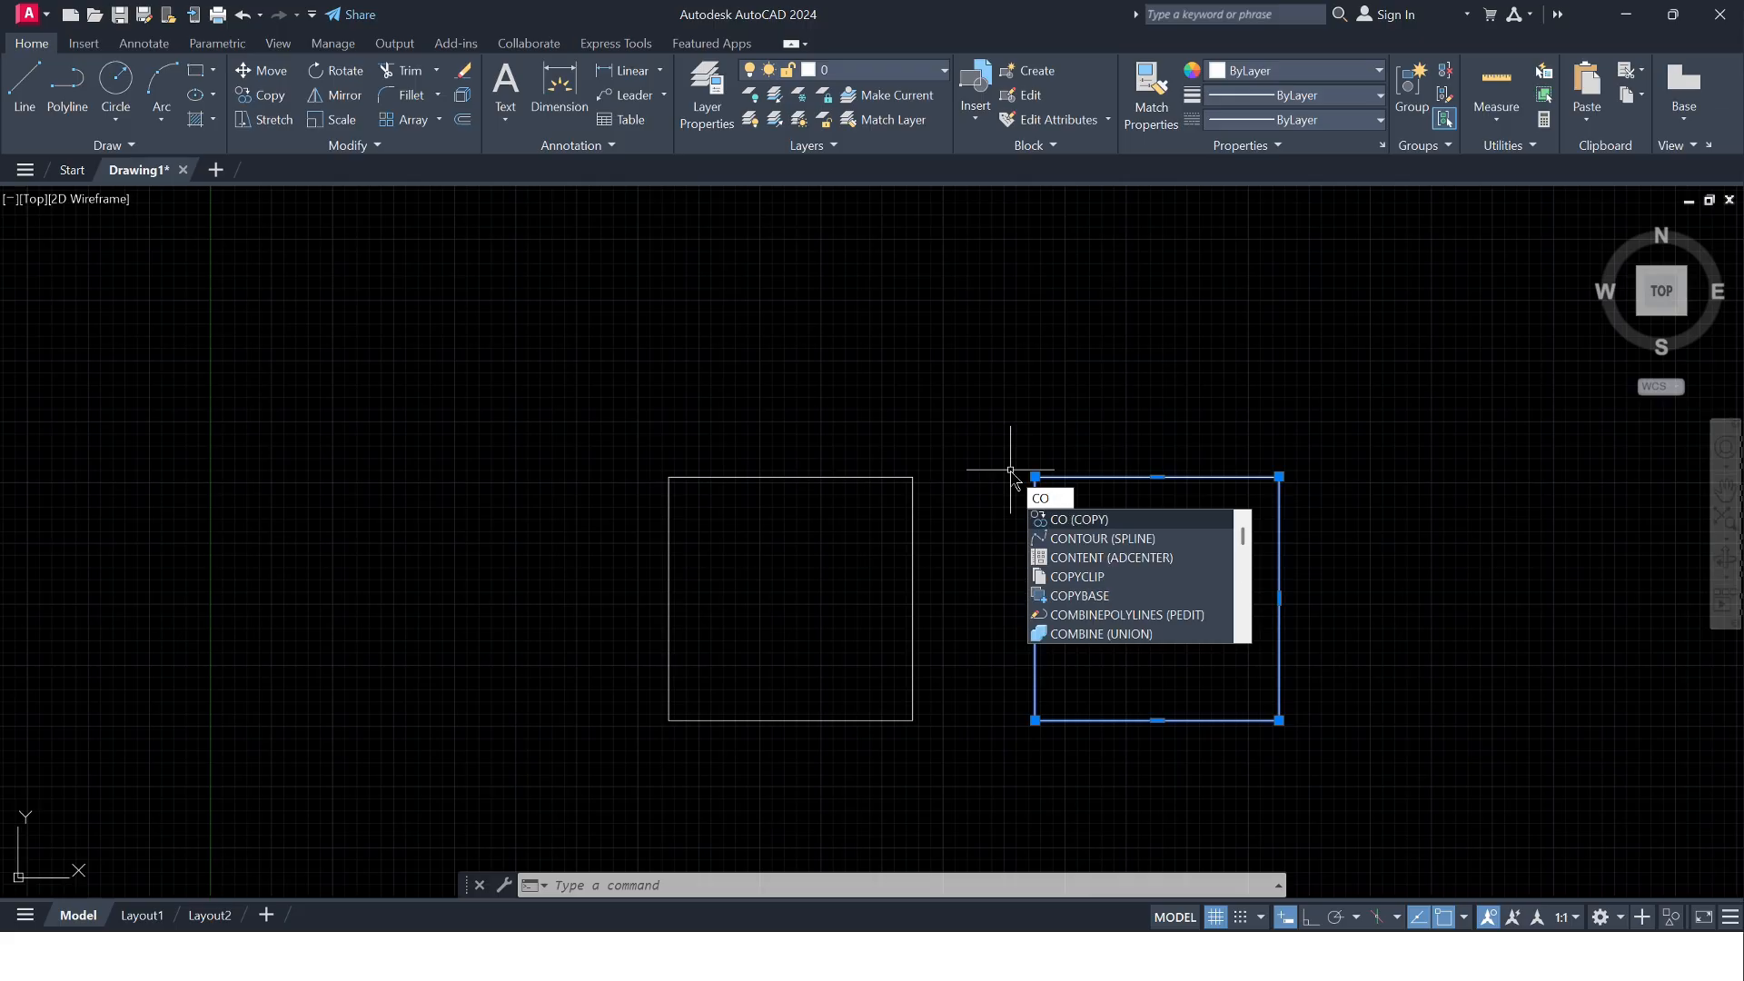
key("Escape")
key("Return")
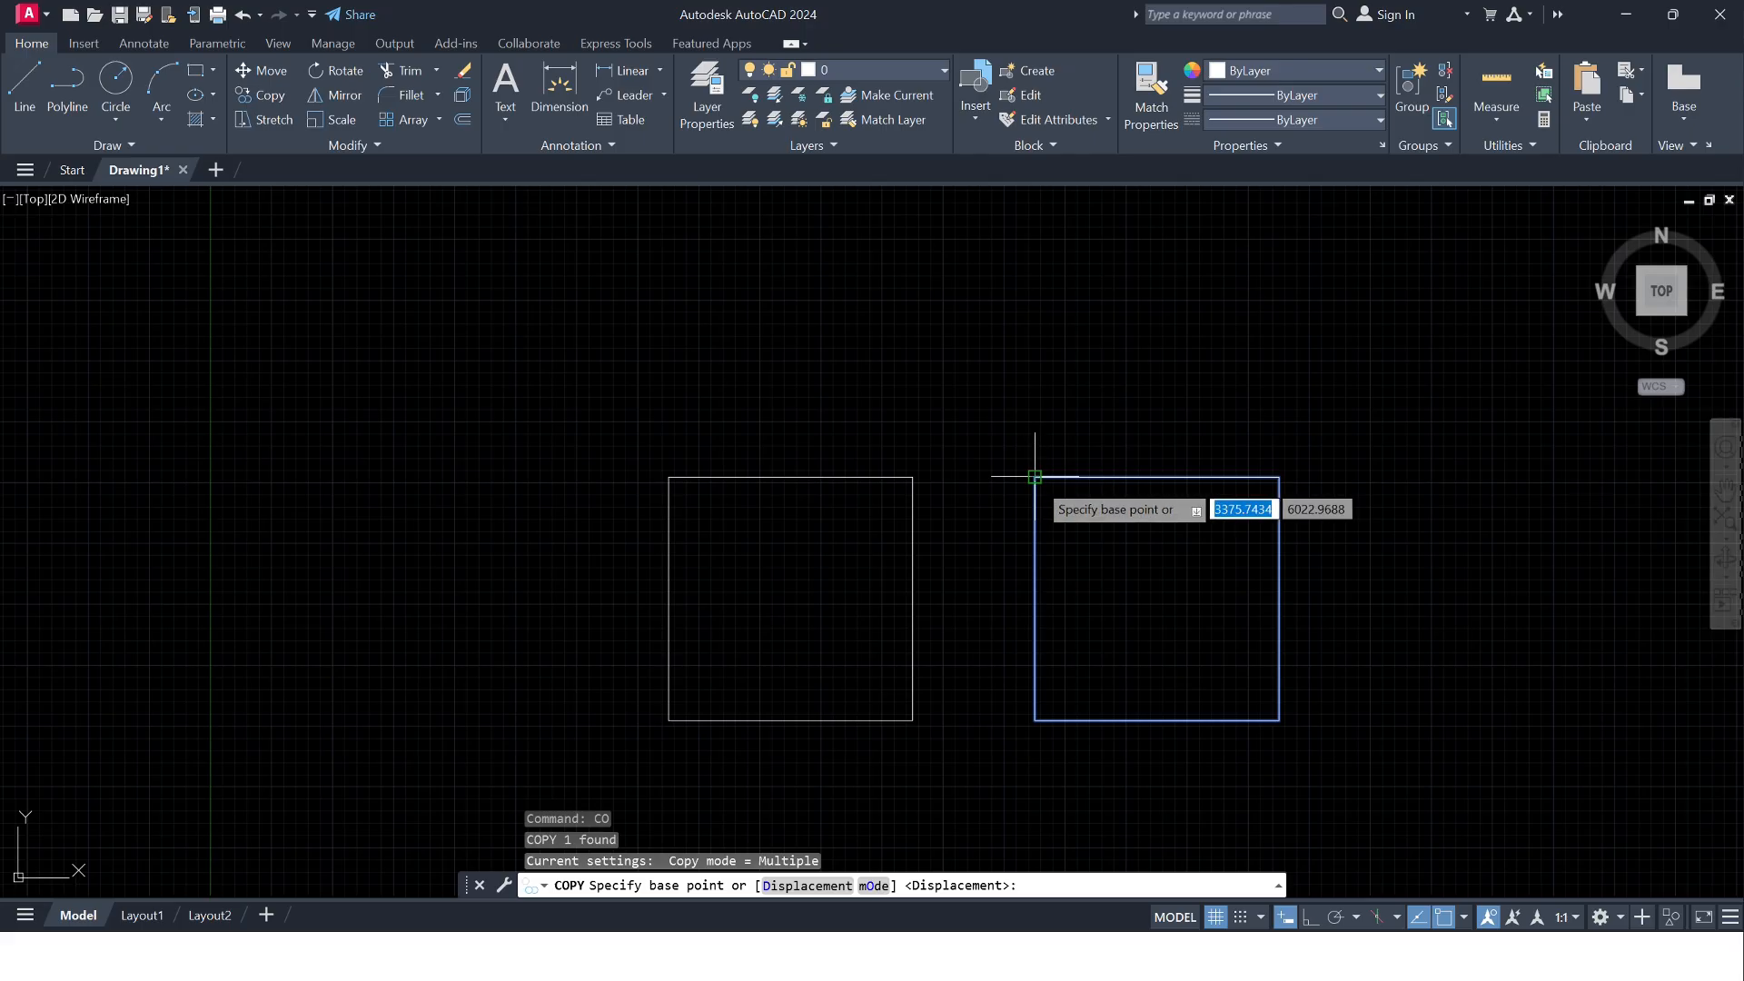
left_click(1035, 476)
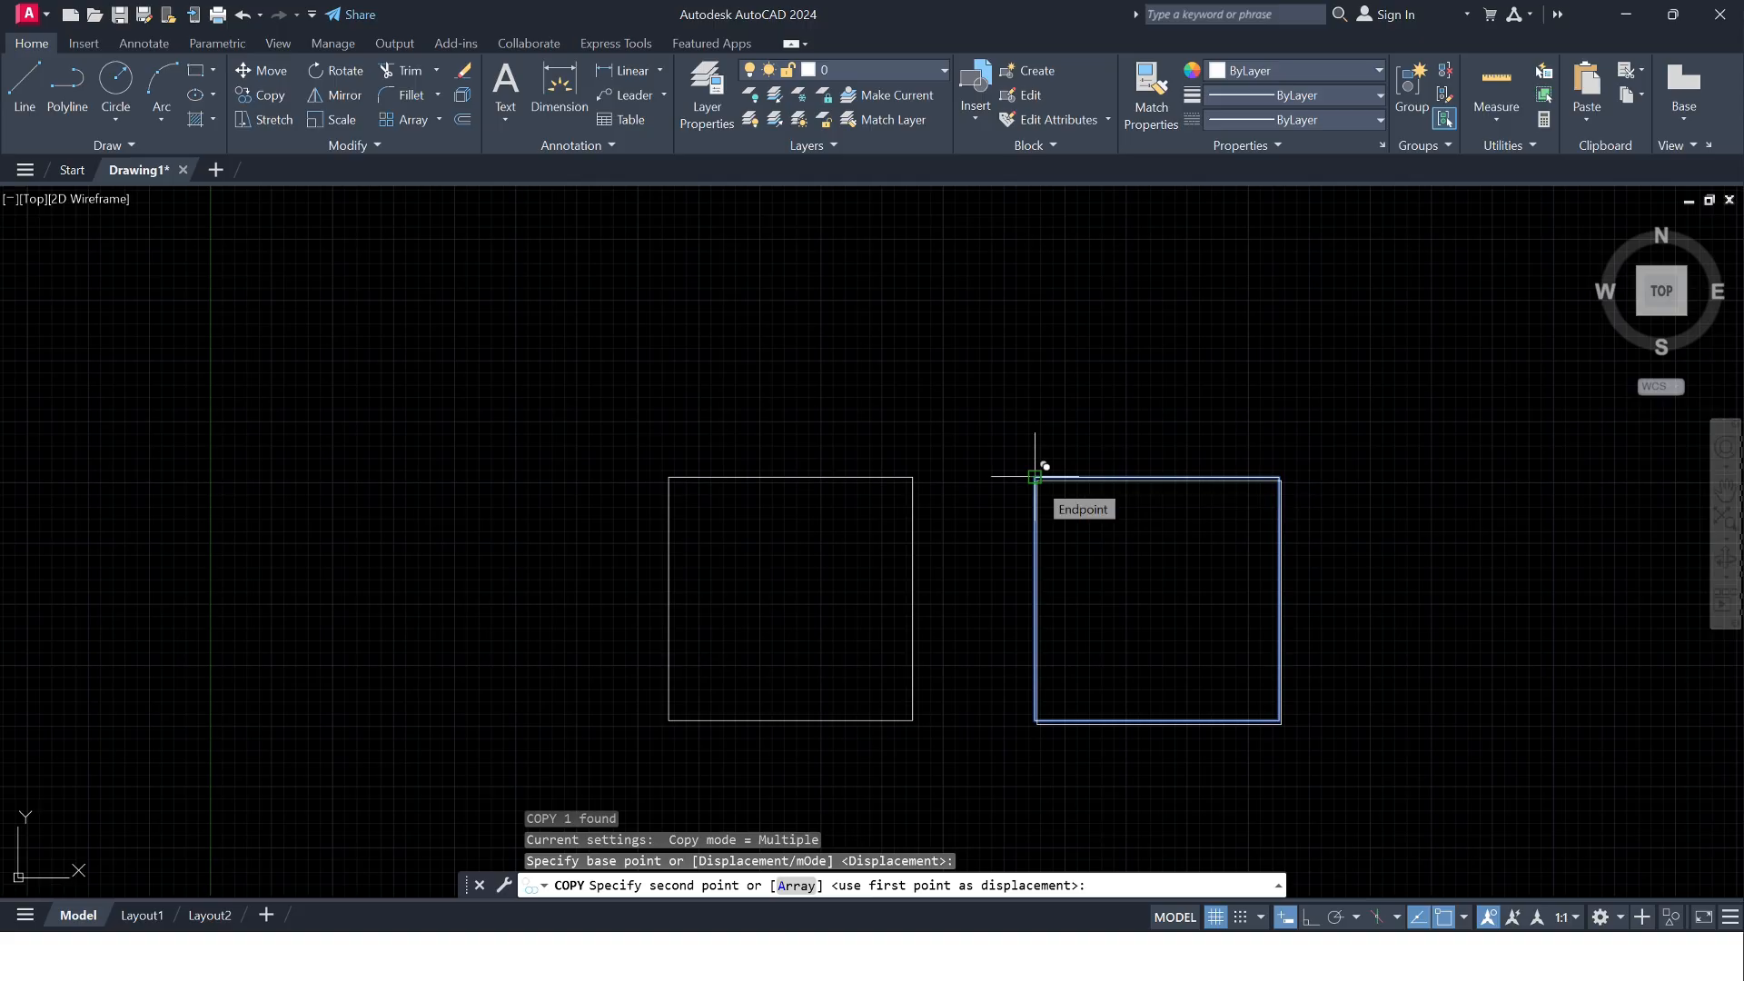
left_click(1279, 476)
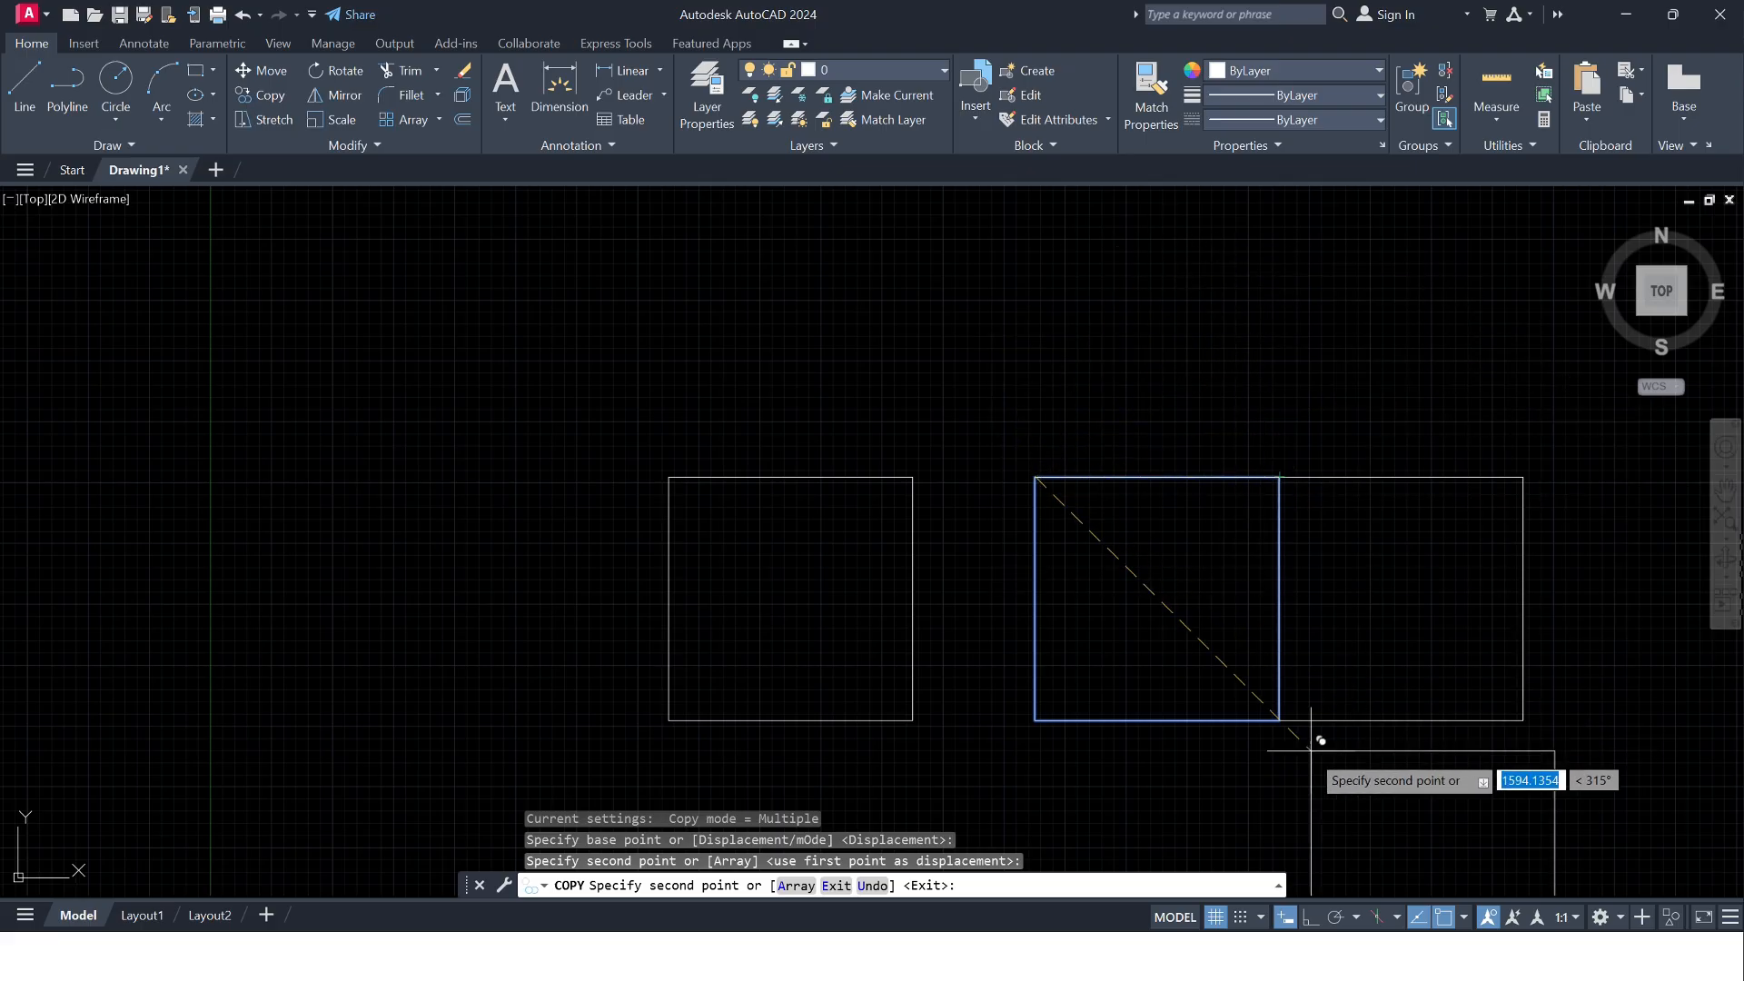
- Place three more copies at the source square's lower-right and lower-left corners and the left-hand square's lower-left corner, ending the Copy command
left_click(1279, 721)
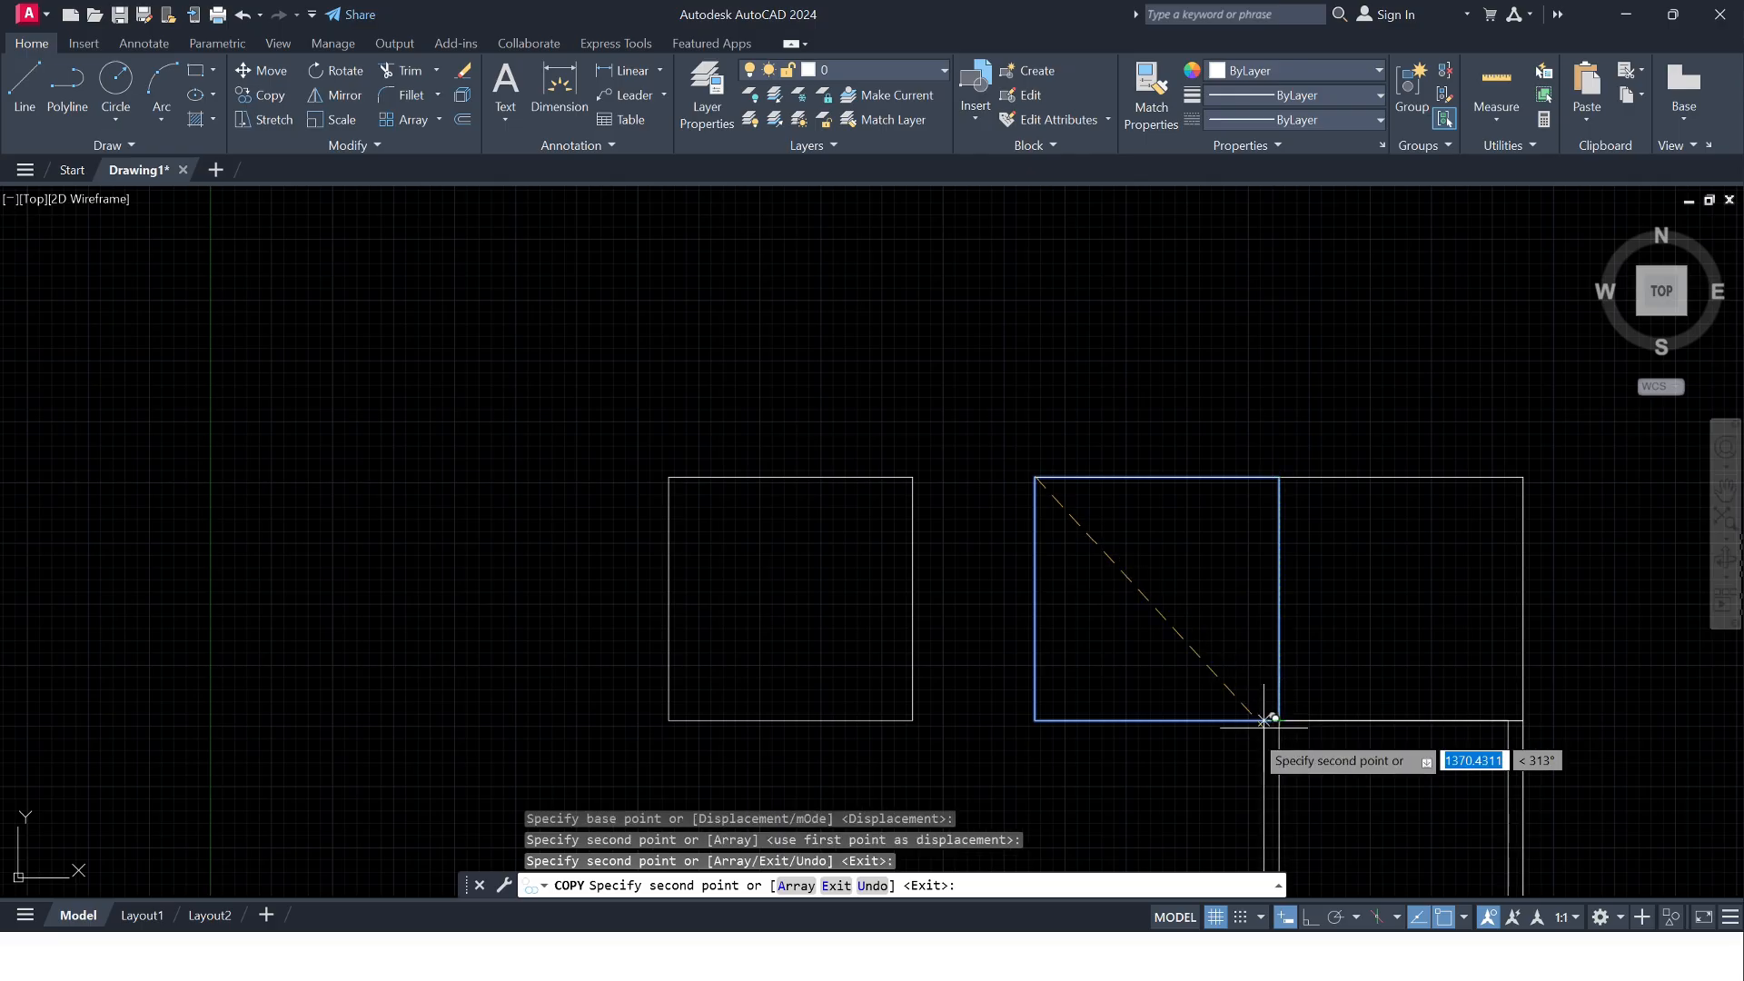
left_click(1034, 720)
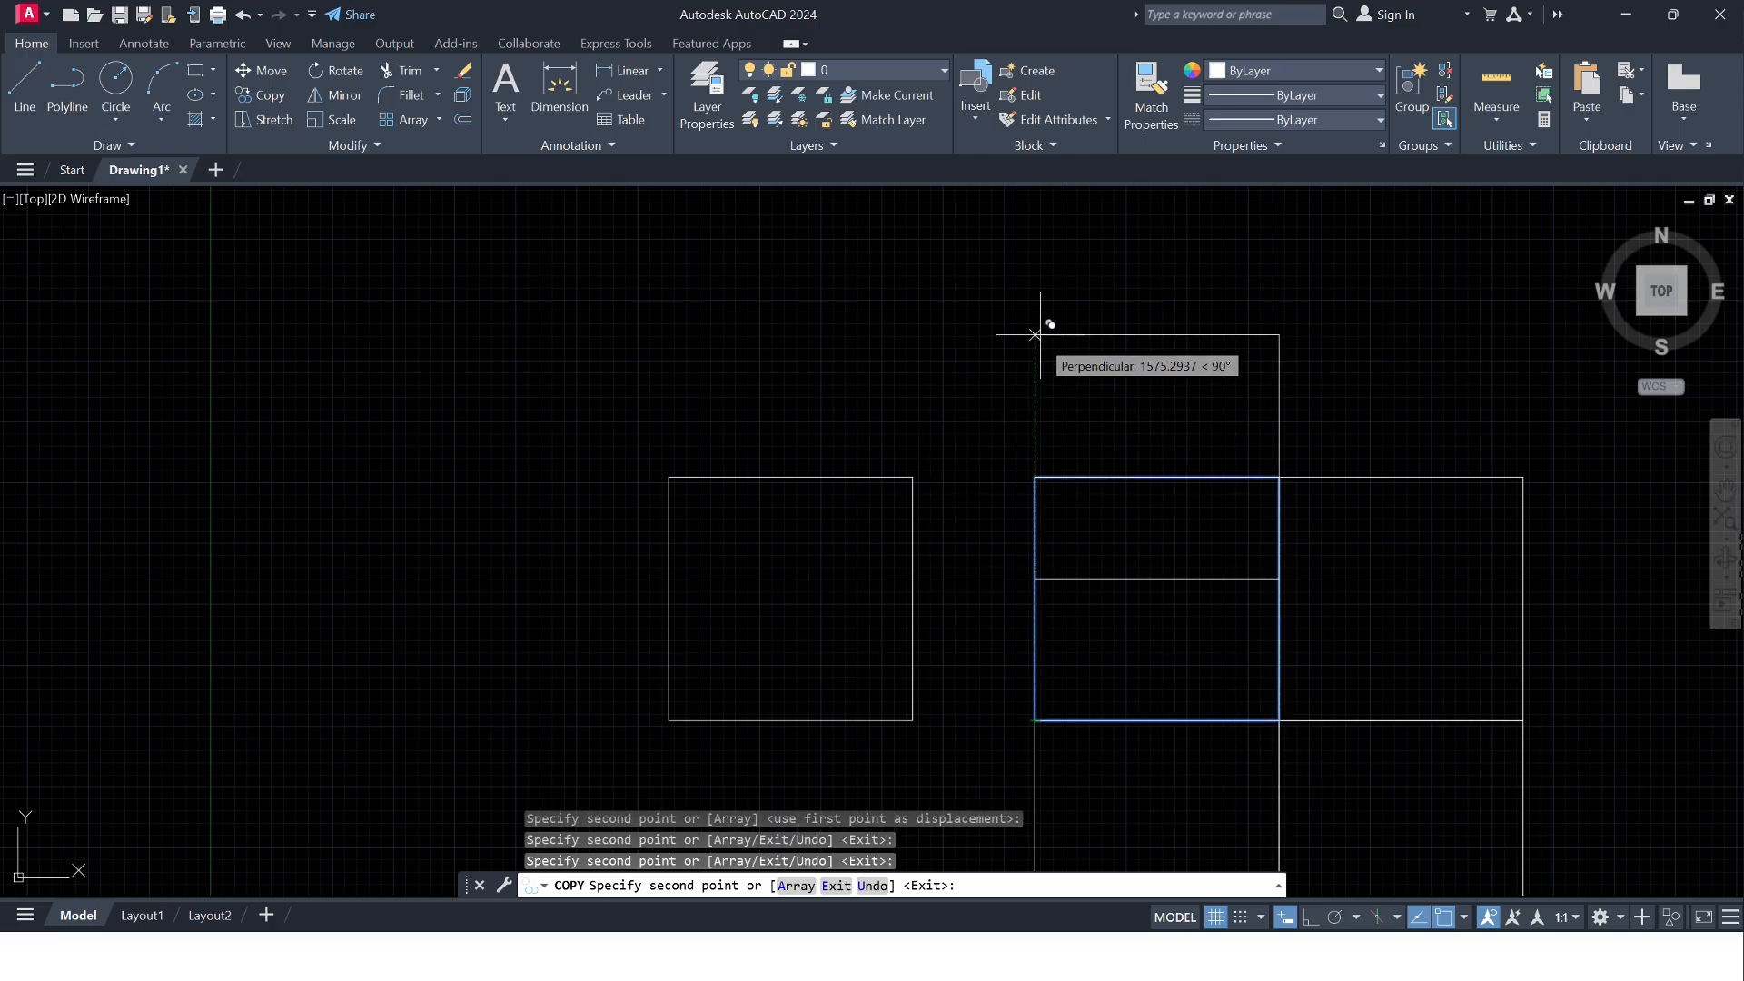
left_click(669, 720)
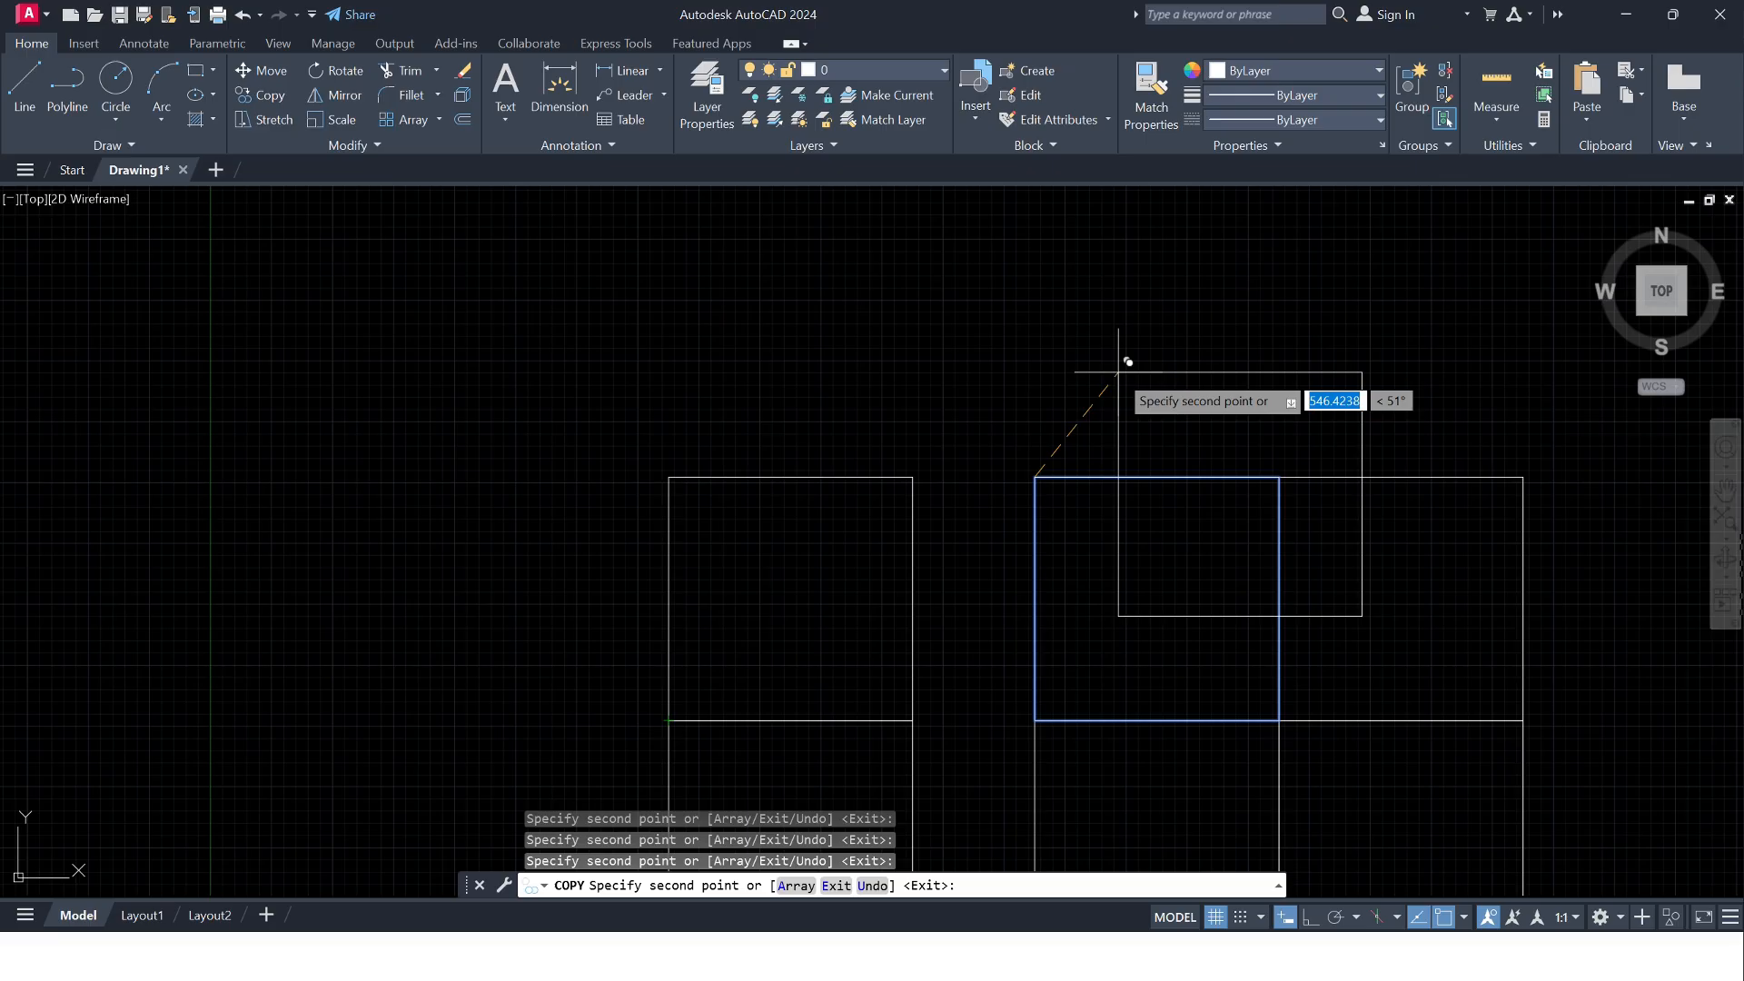
key("Return")
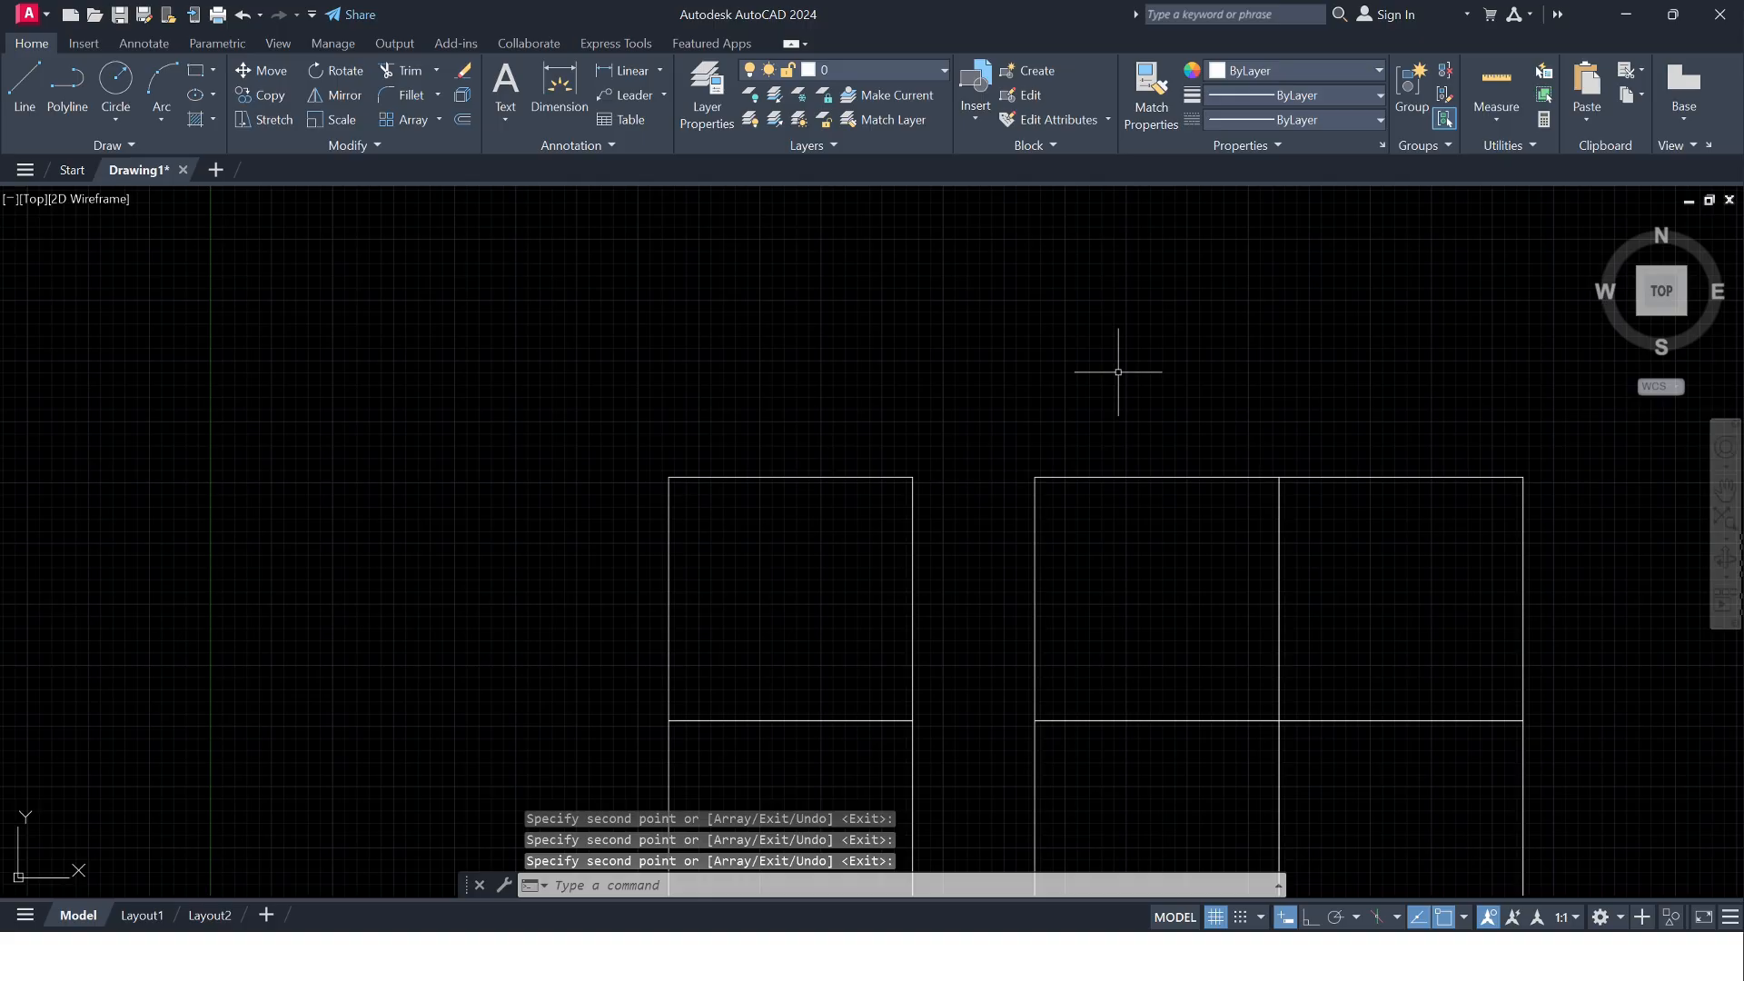
scroll(1118, 371, "down", 4)
scroll(1148, 462, "up", 4)
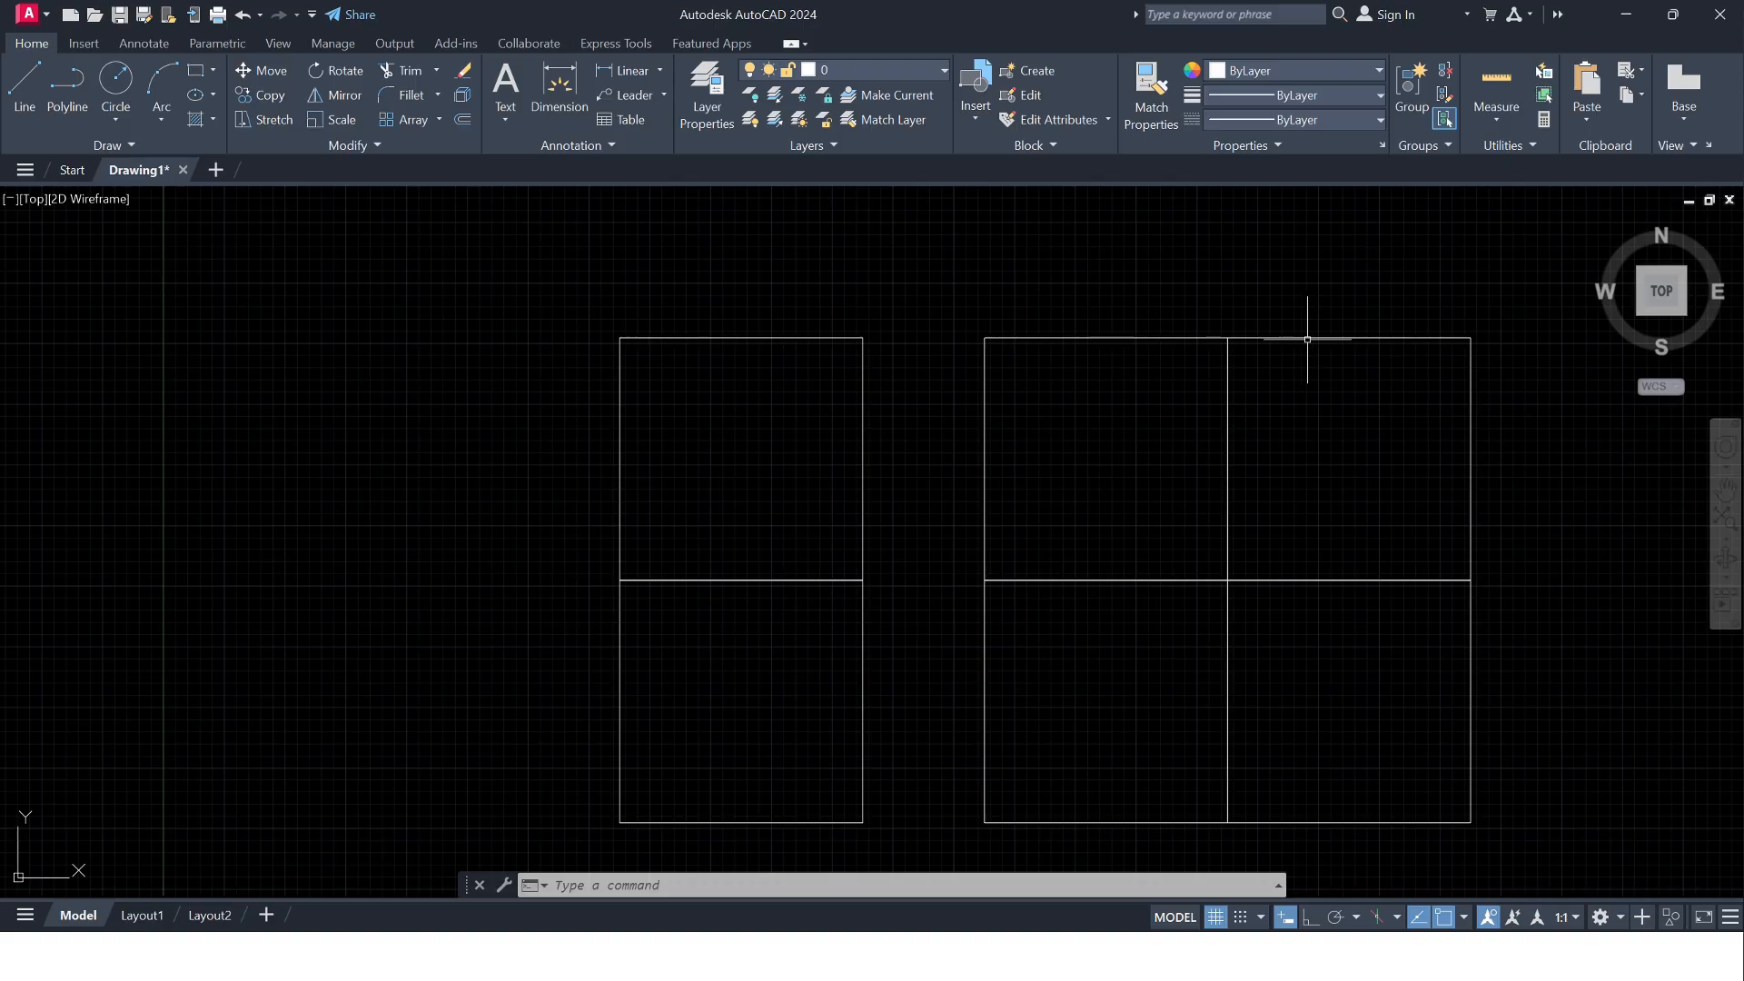
left_click(1050, 391)
key("Escape")
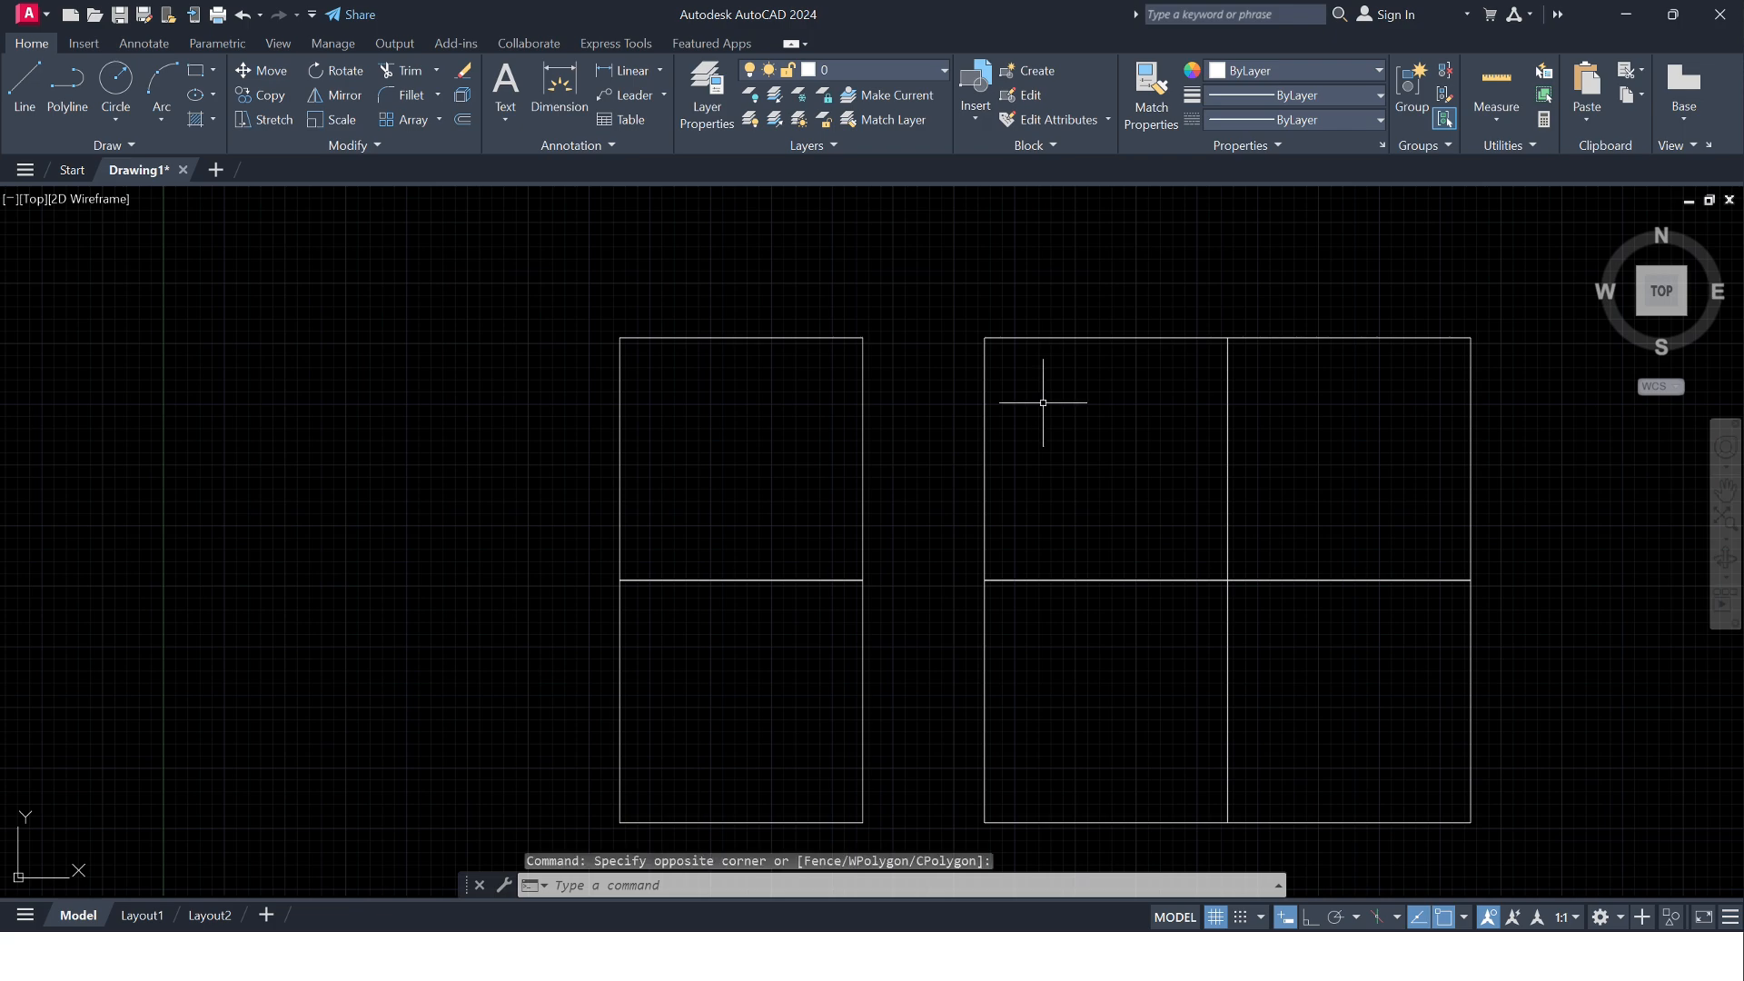
left_click(898, 820)
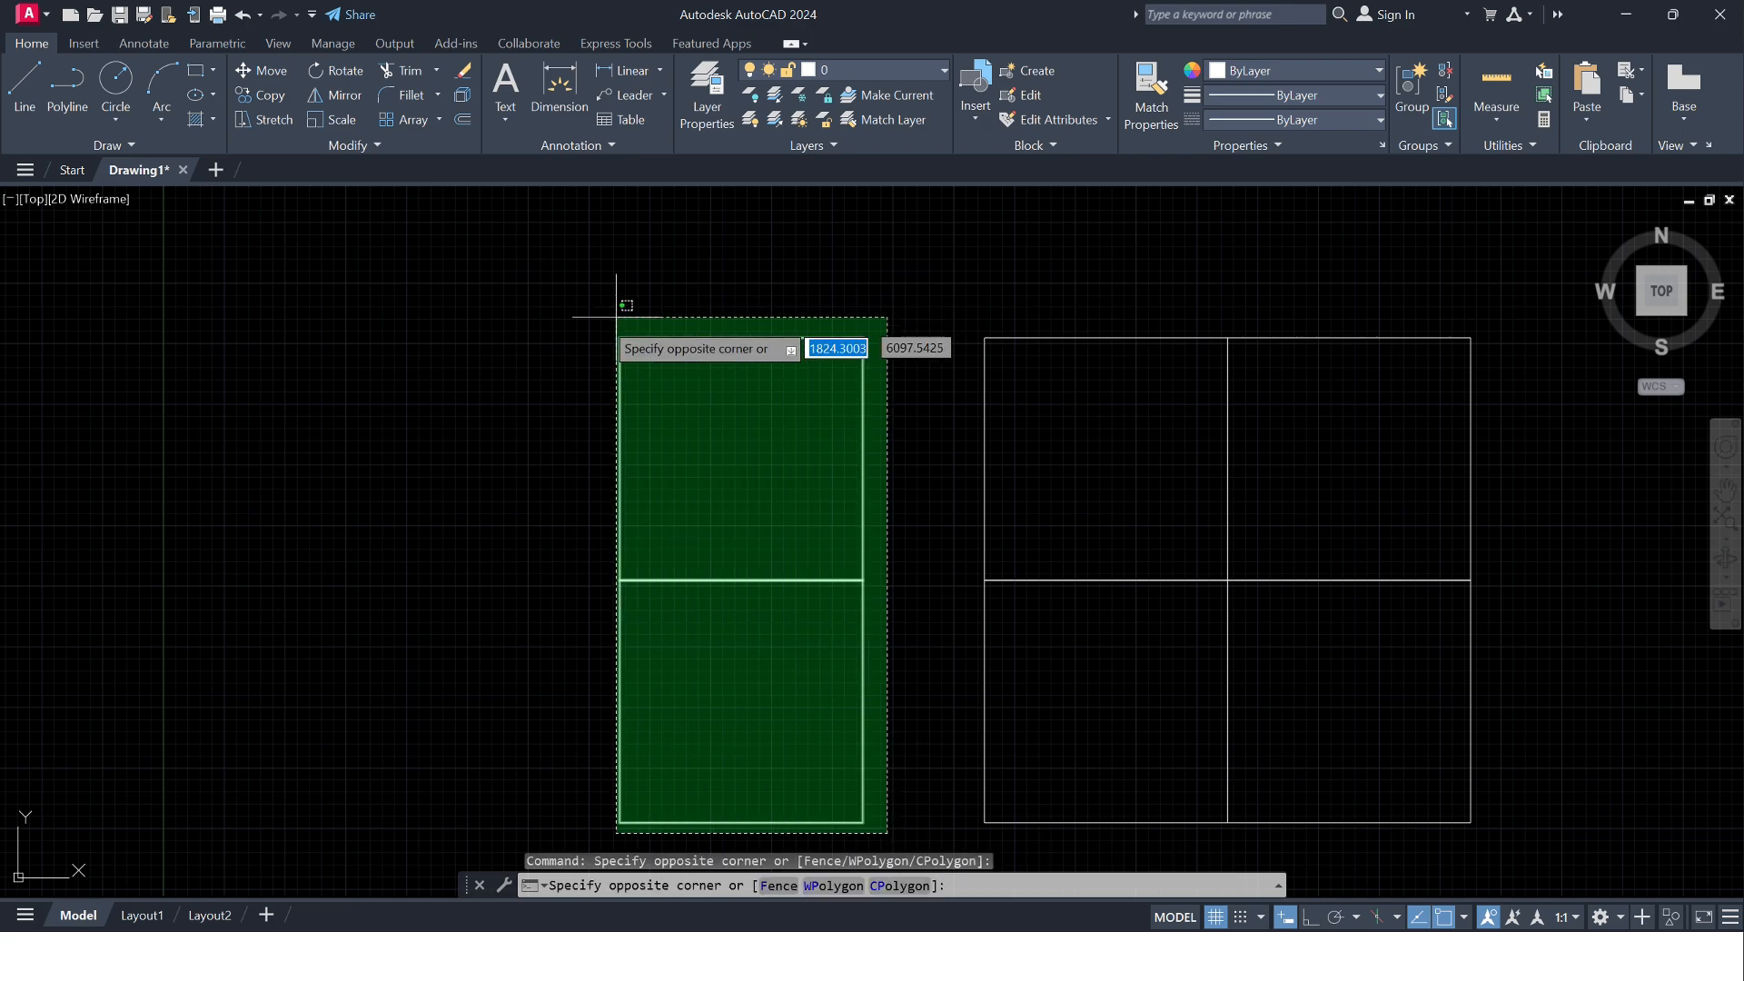
left_click(554, 297)
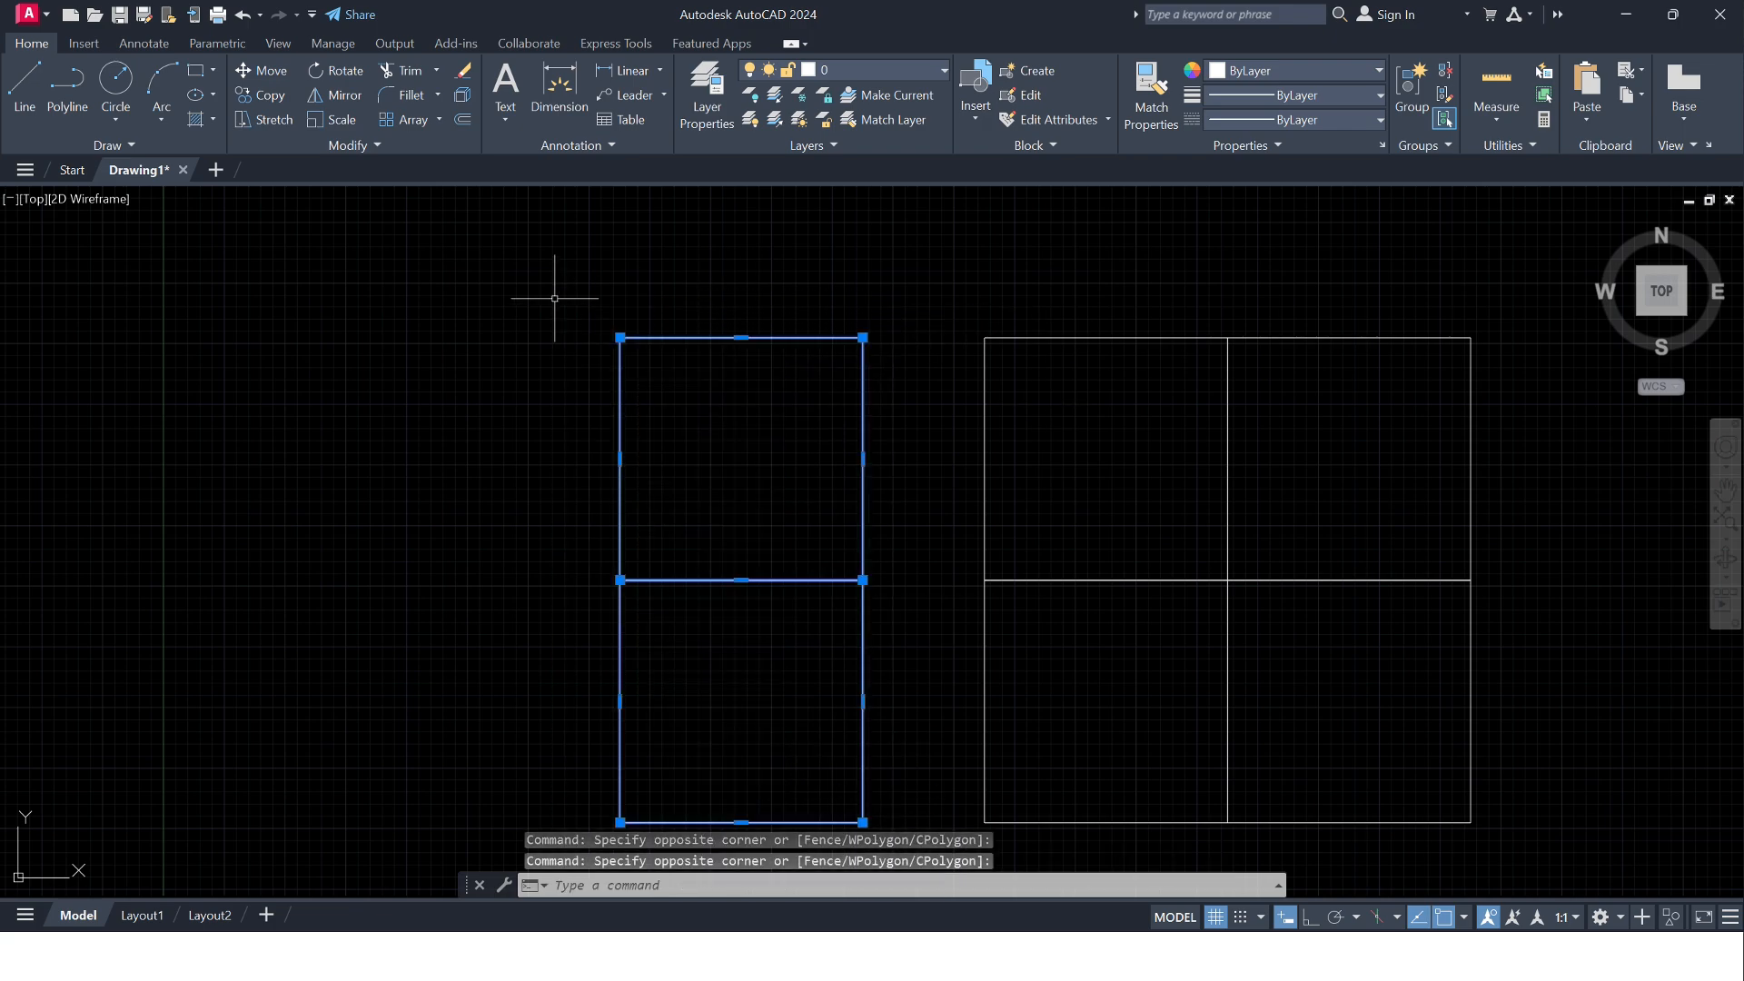
key("Escape")
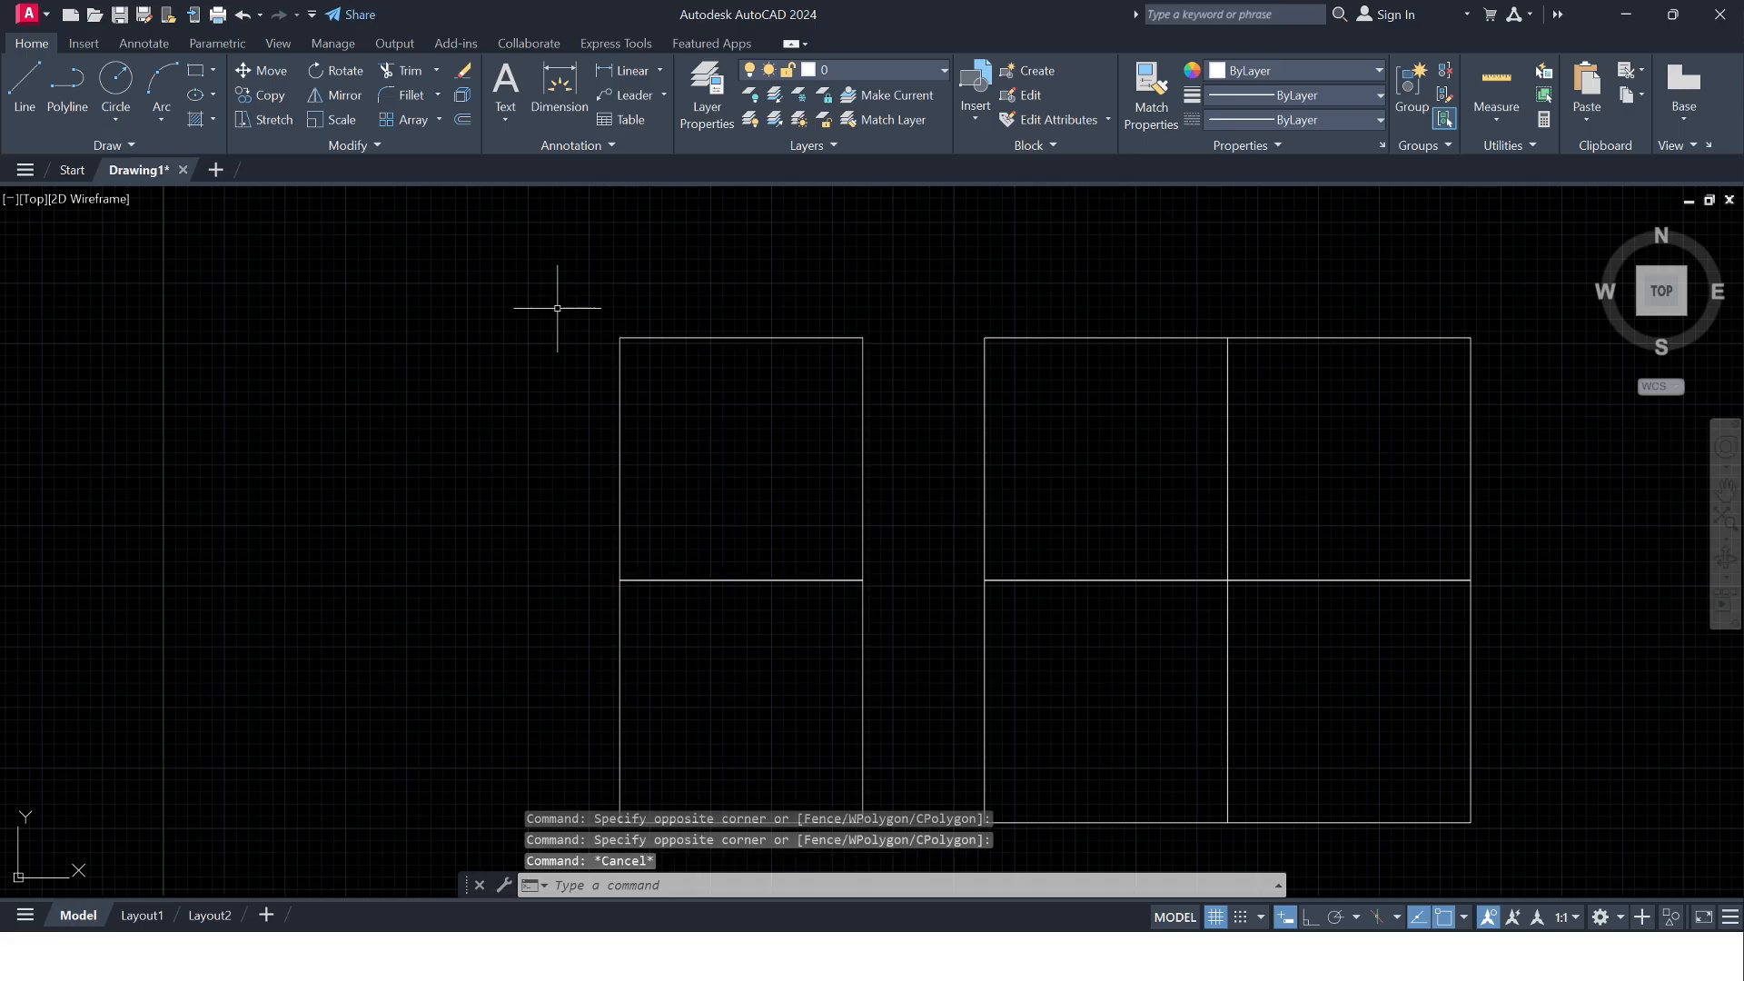
- Copy the two stacked left-hand squares 1000 units horizontally to the left, using their upper-right corner as base point
left_click(906, 652)
left_click(805, 498)
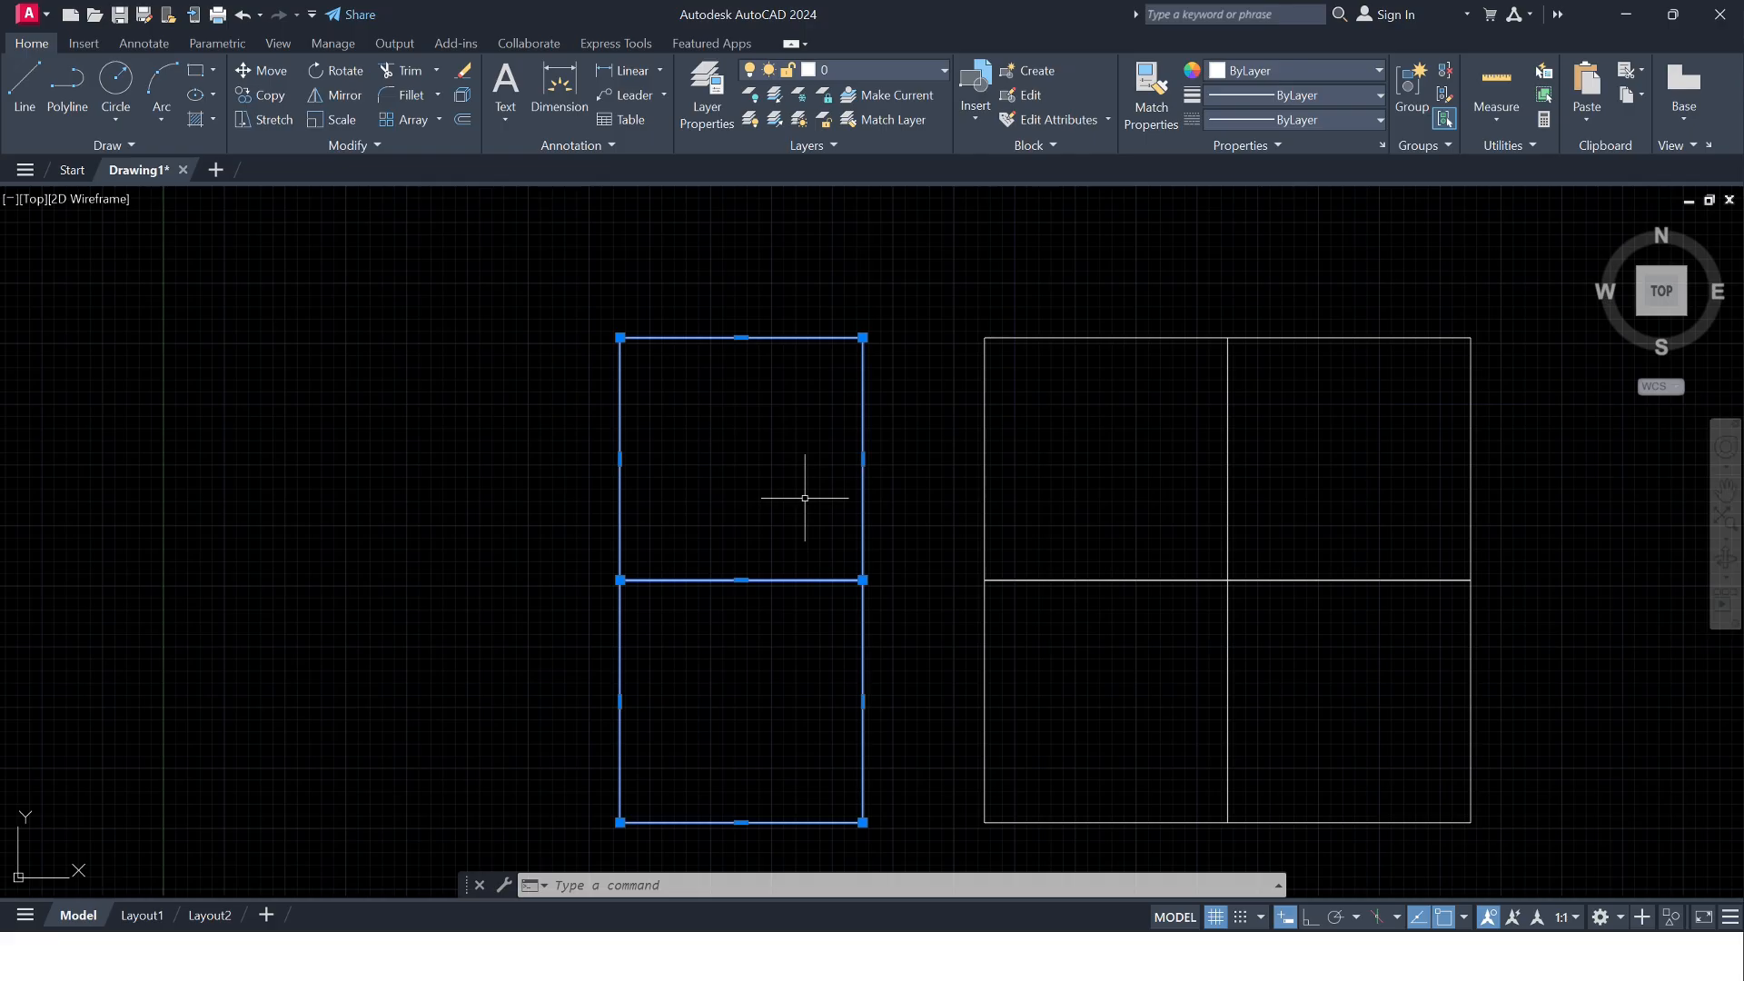
type("co")
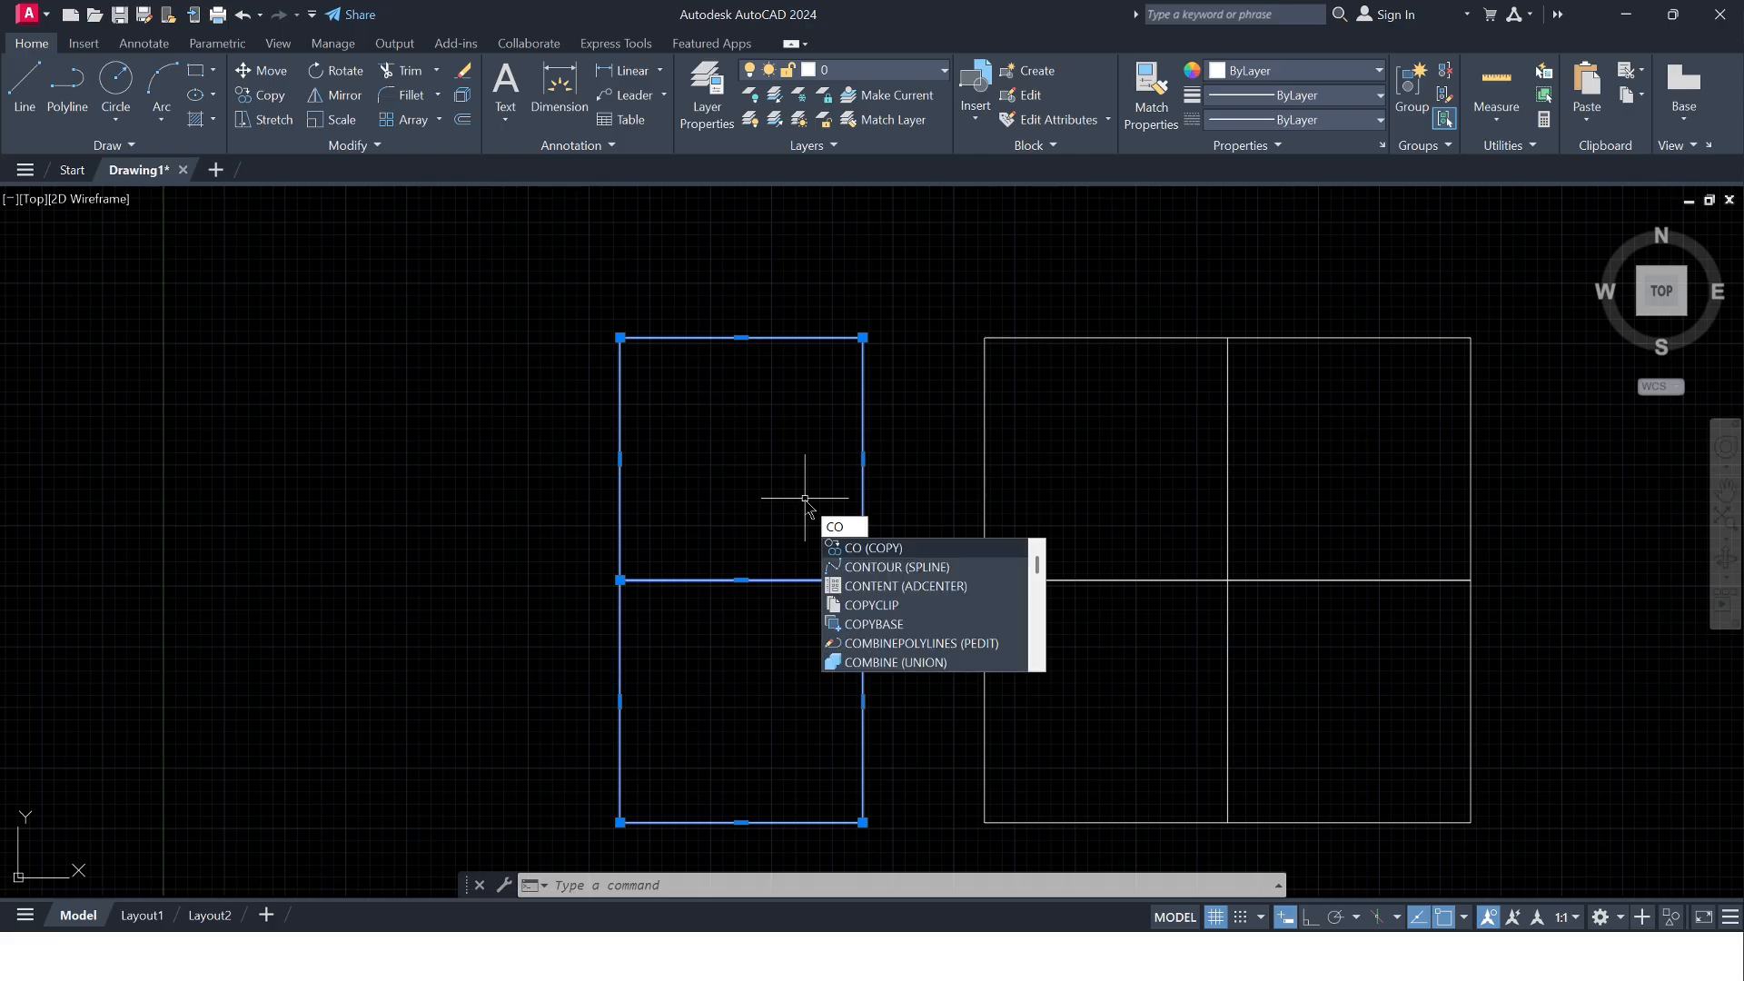
key("Return")
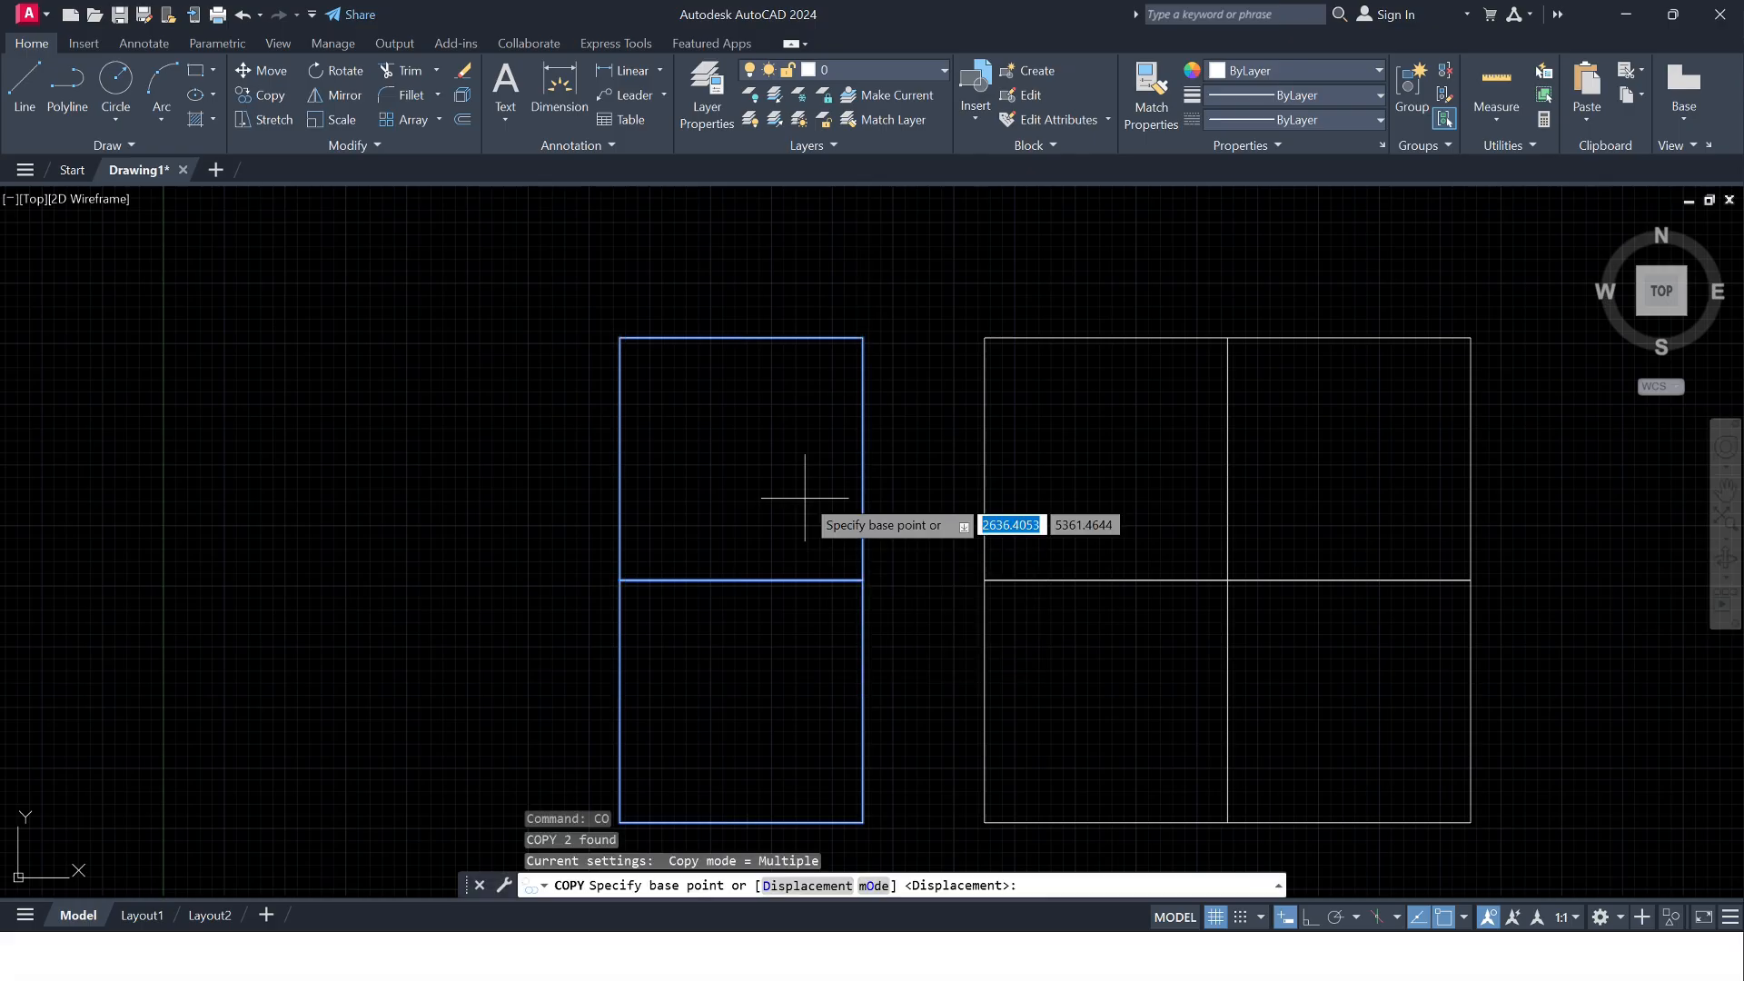
left_click(863, 338)
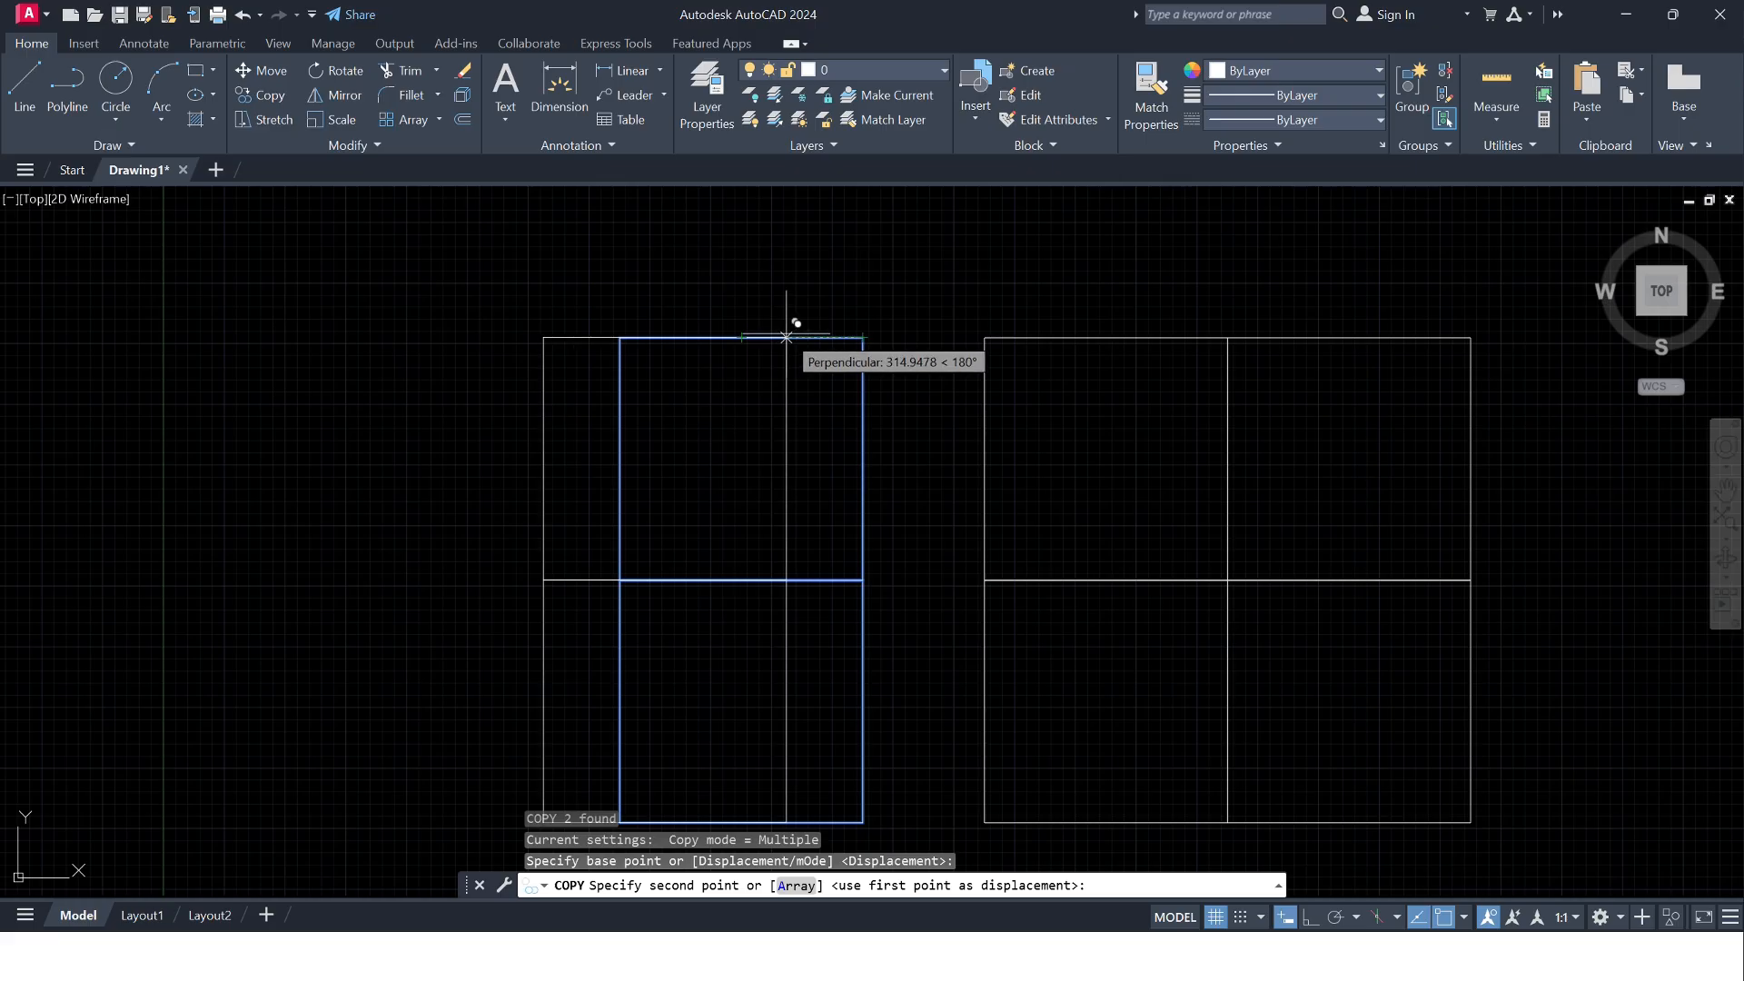
type("1000")
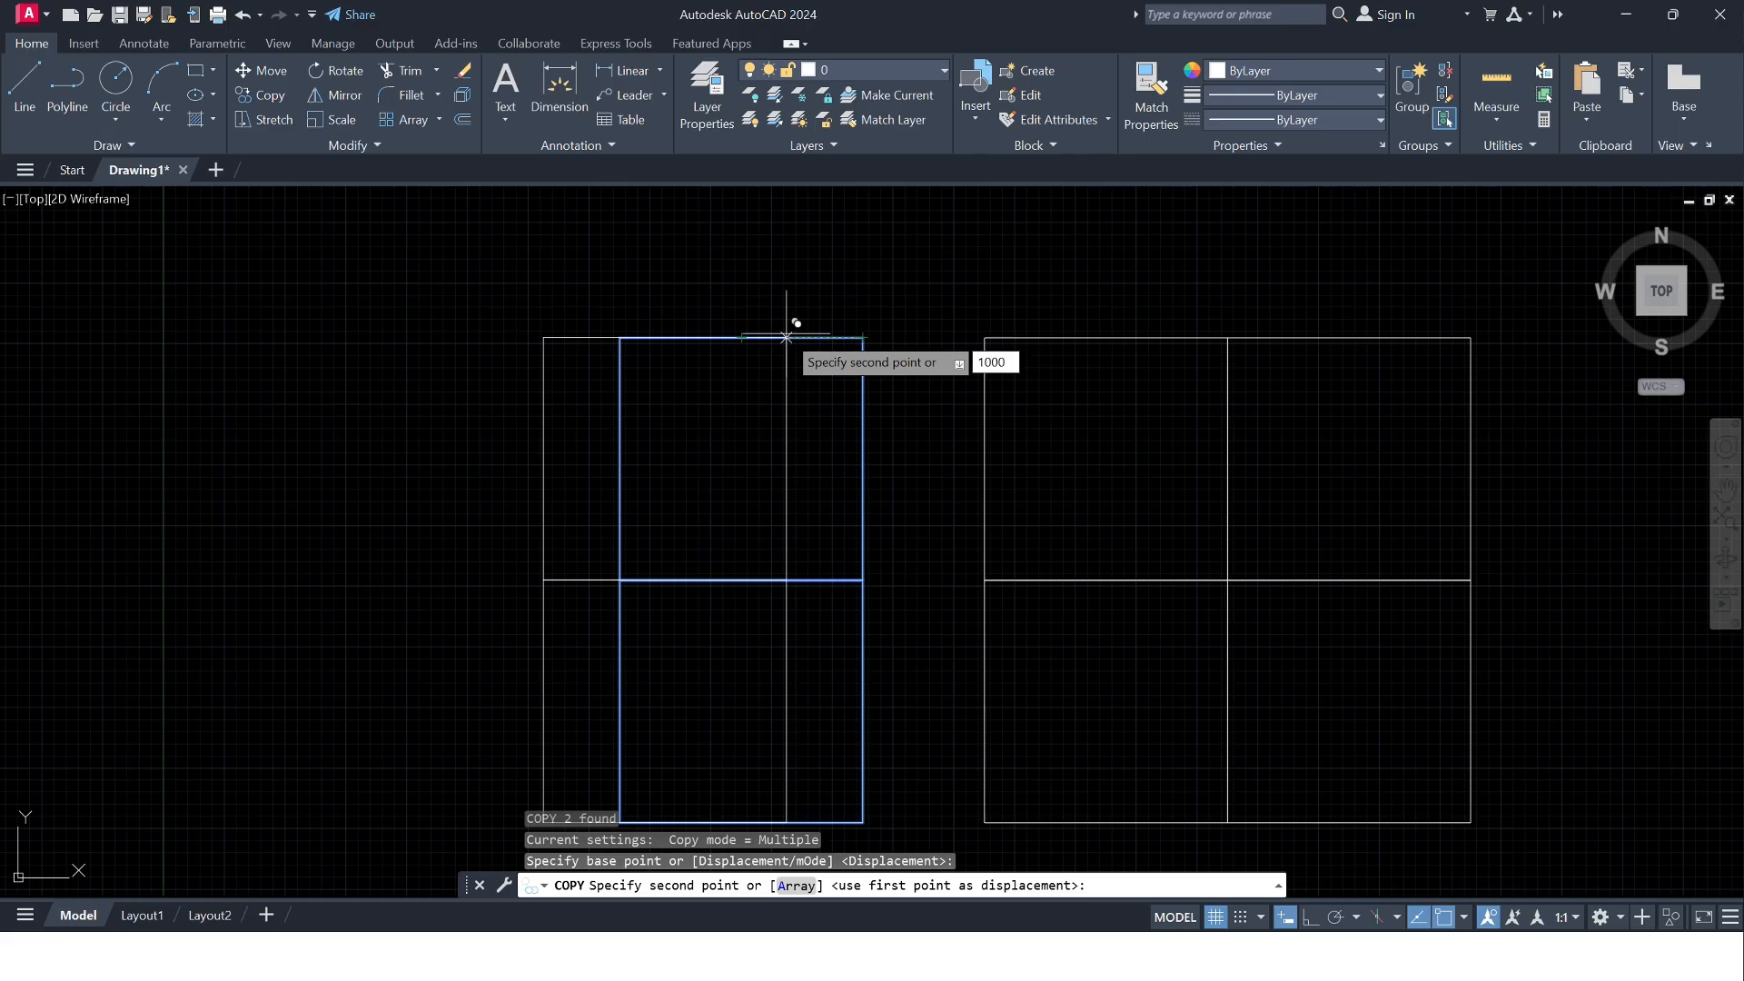
key("Return")
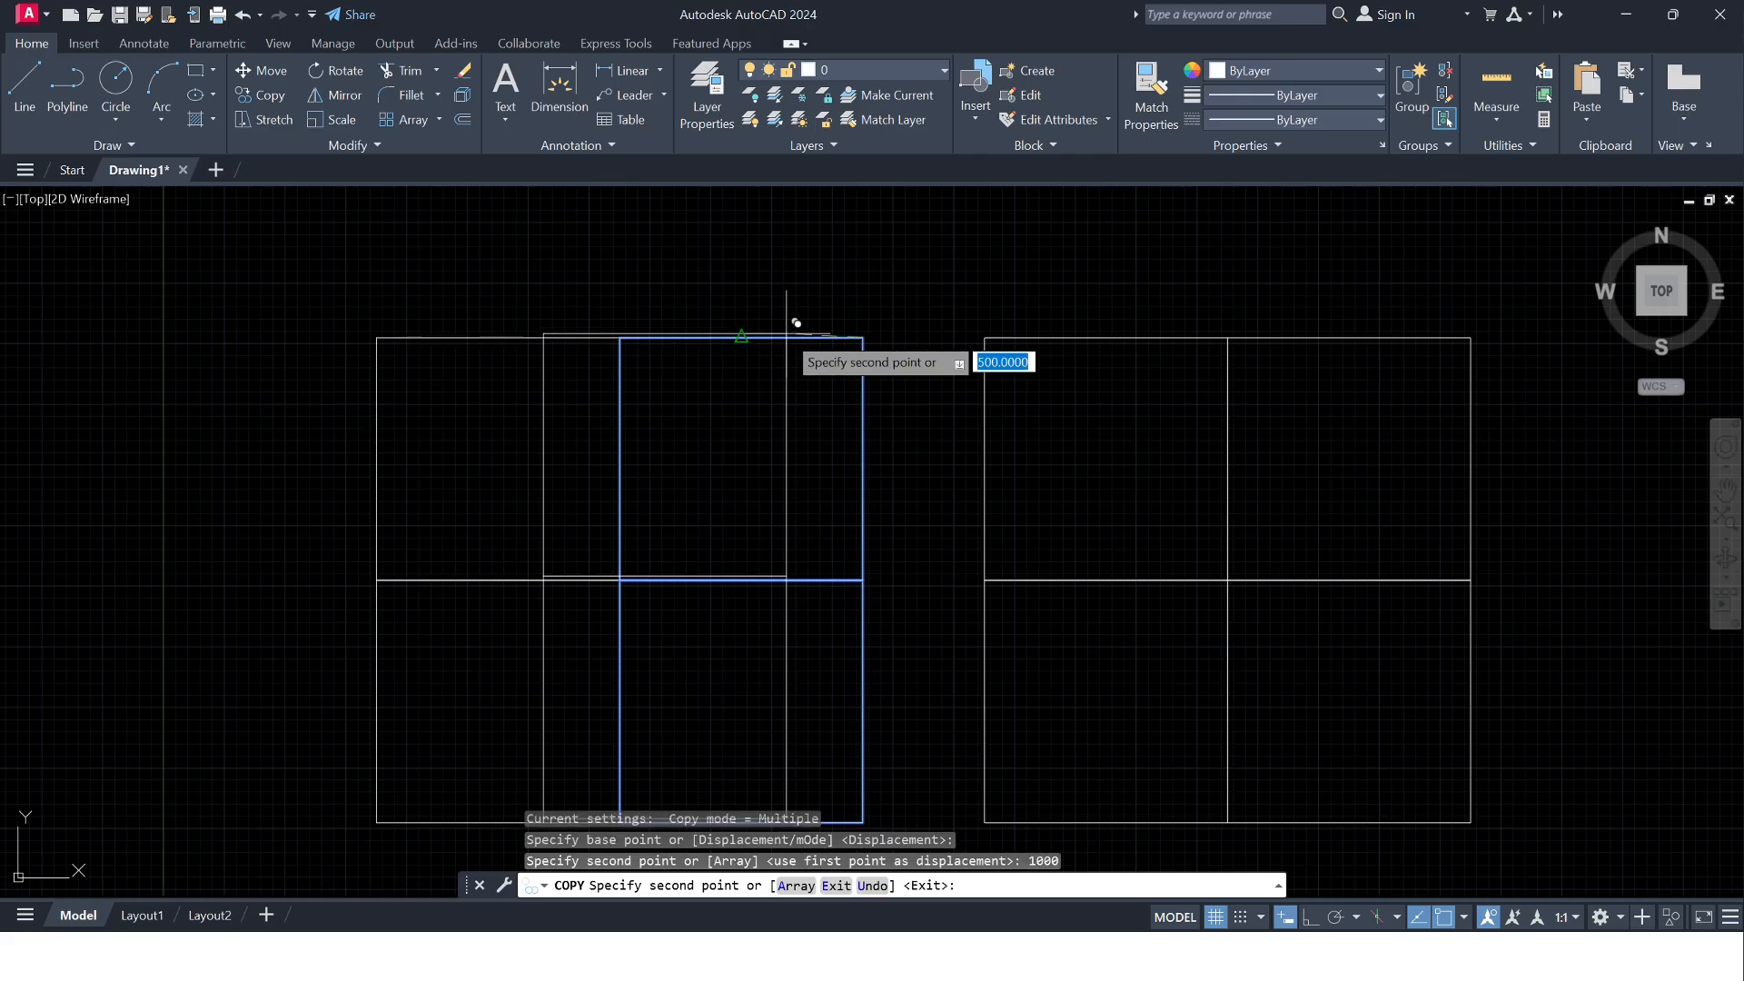
key("Escape")
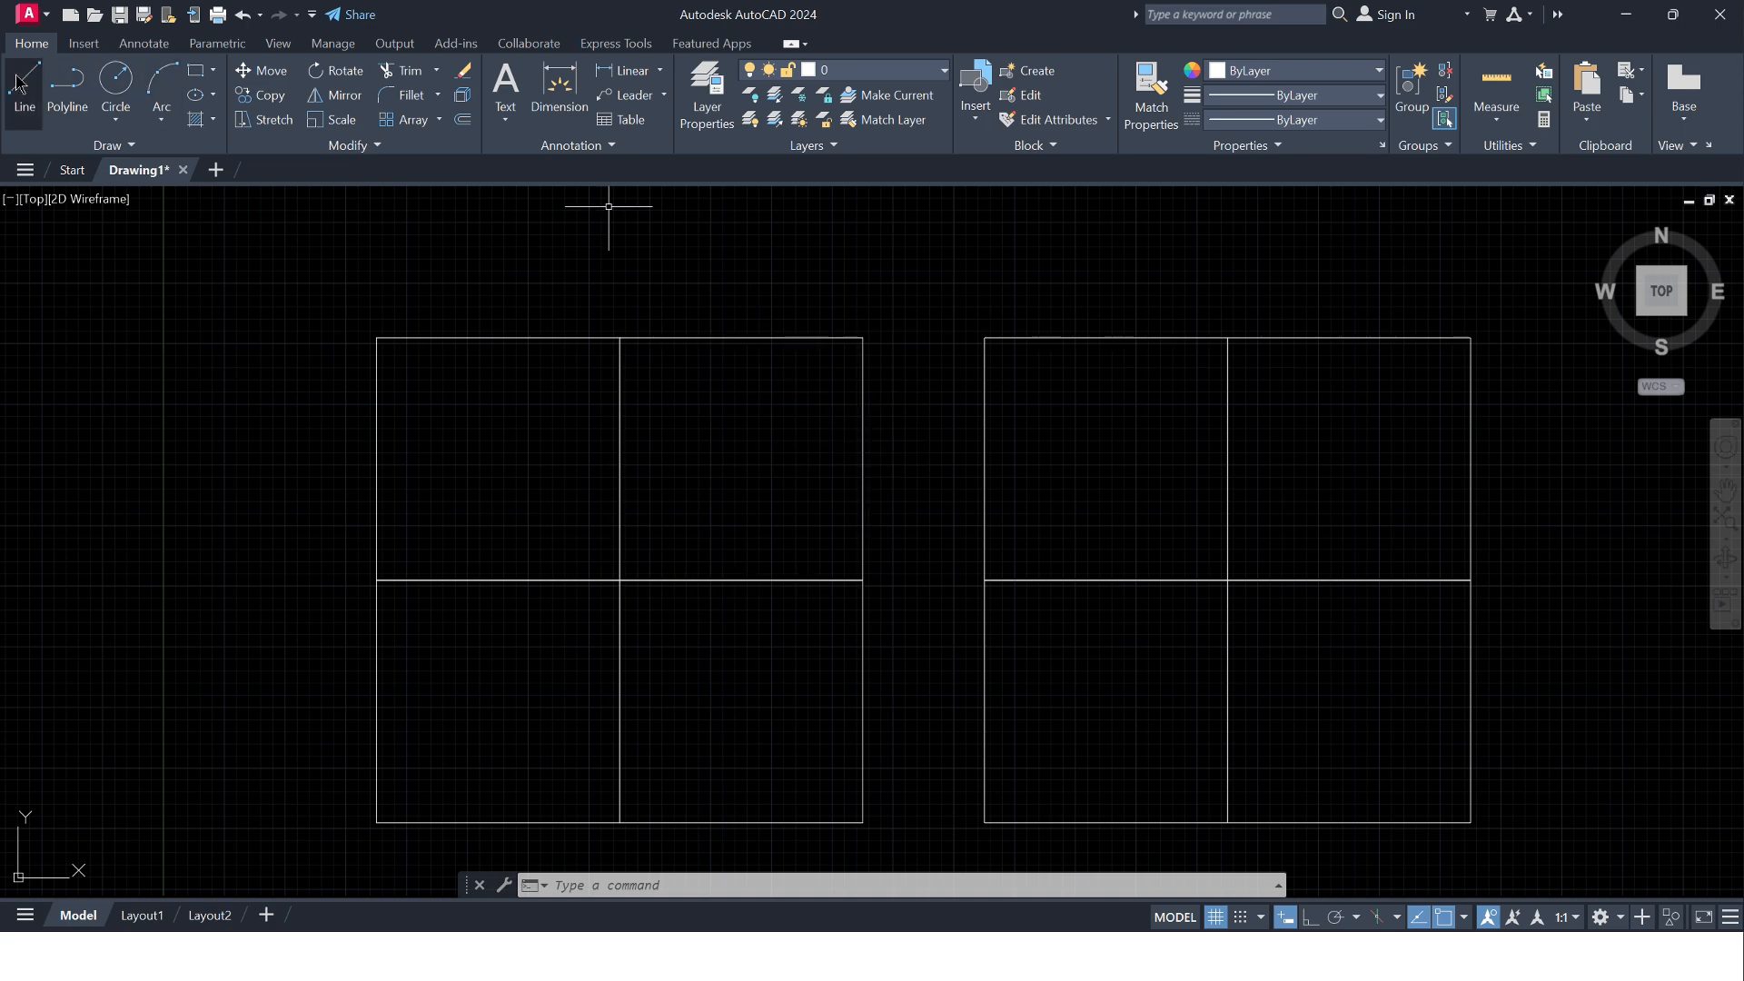
- Draw a horizontal line above the gap between the two blocks of squares with the Line command, turning Polar Tracking on
type("l")
key("Return")
left_click(801, 276)
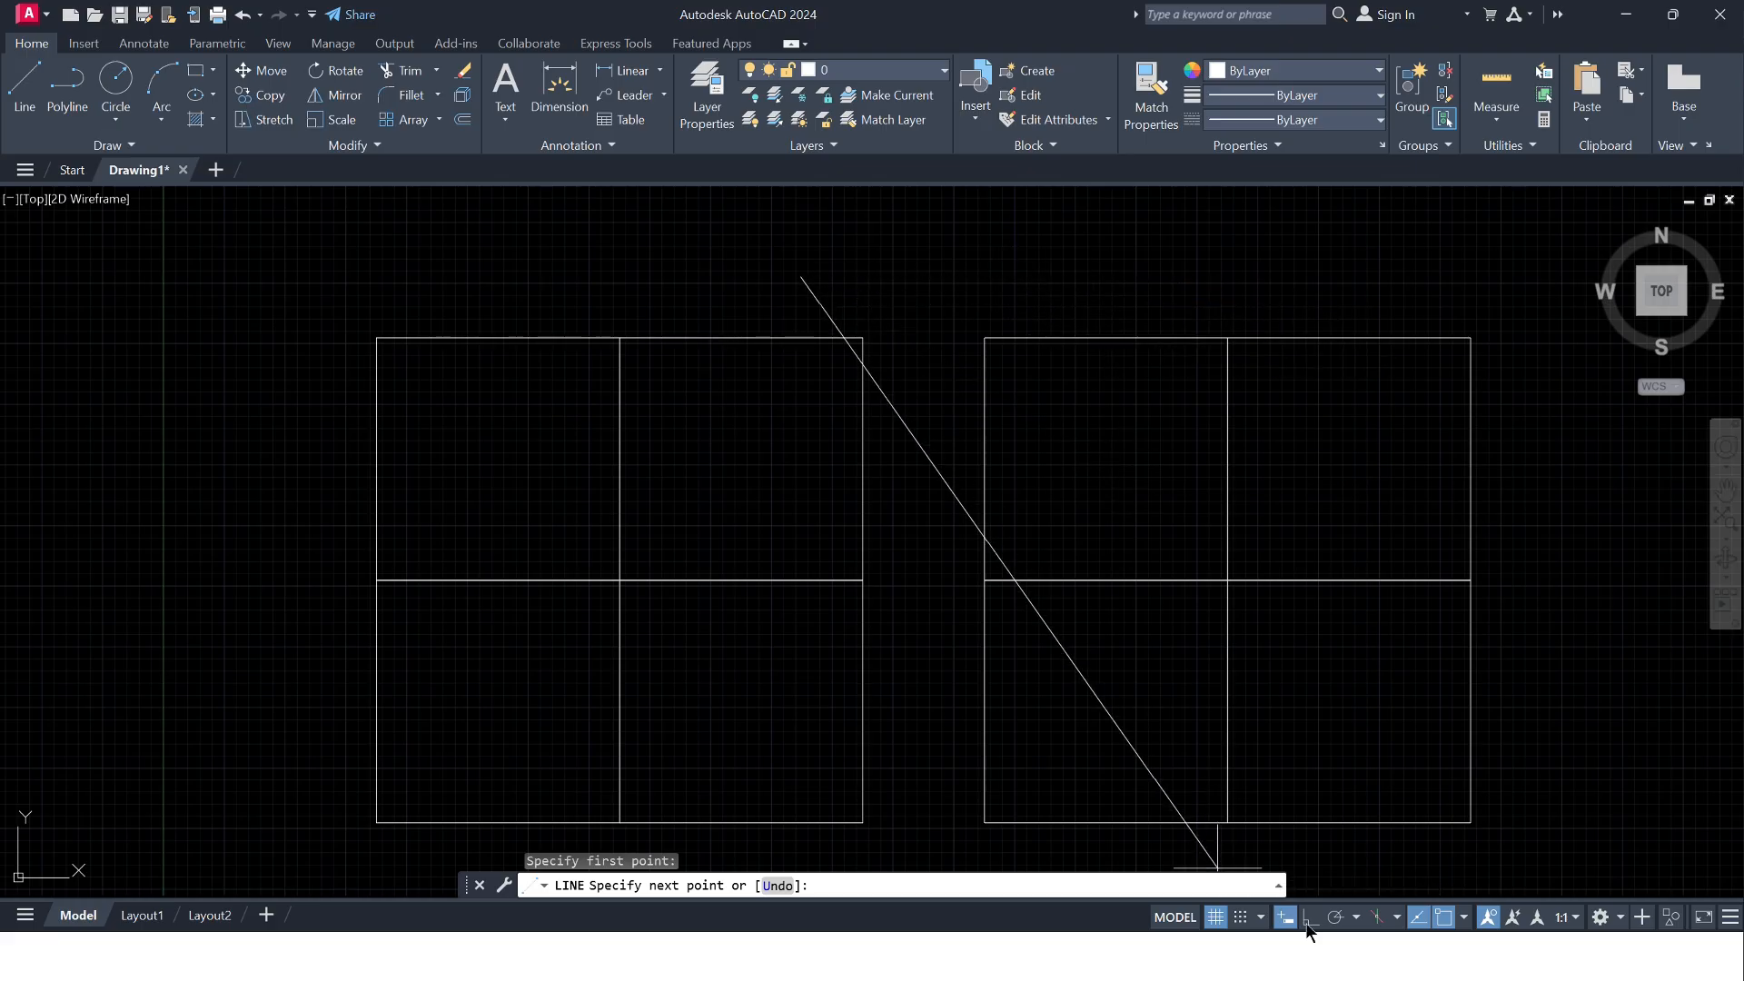
left_click(1335, 917)
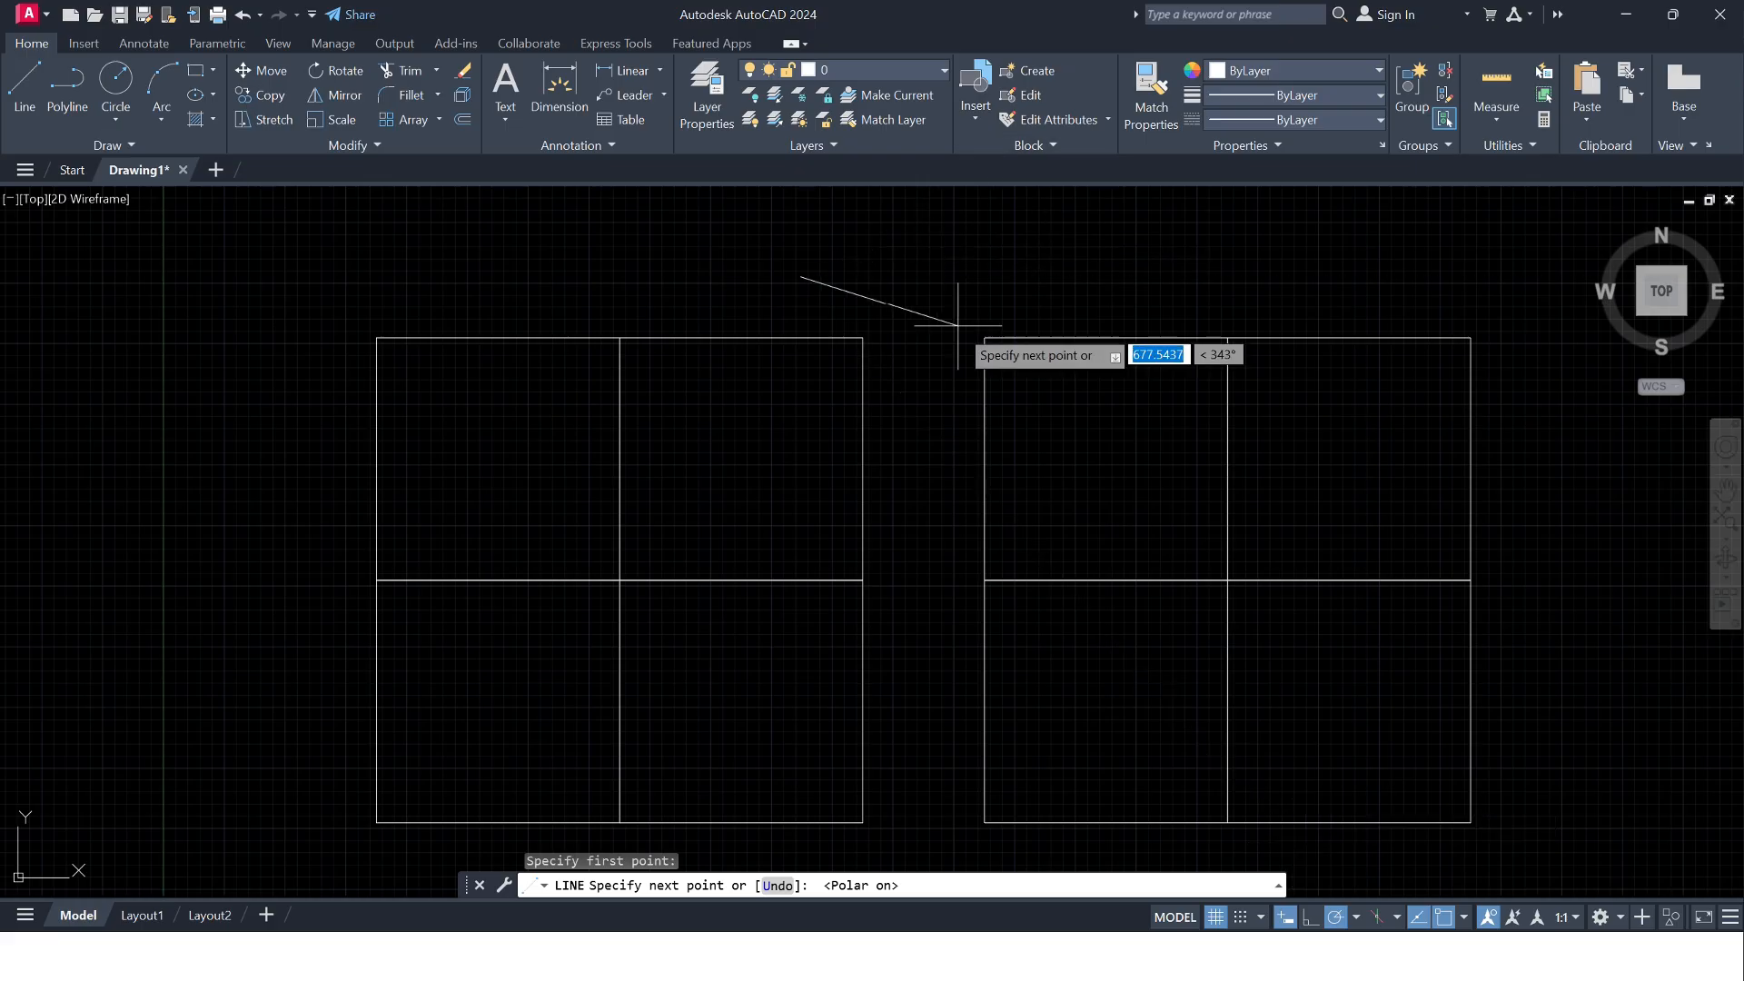
left_click(990, 276)
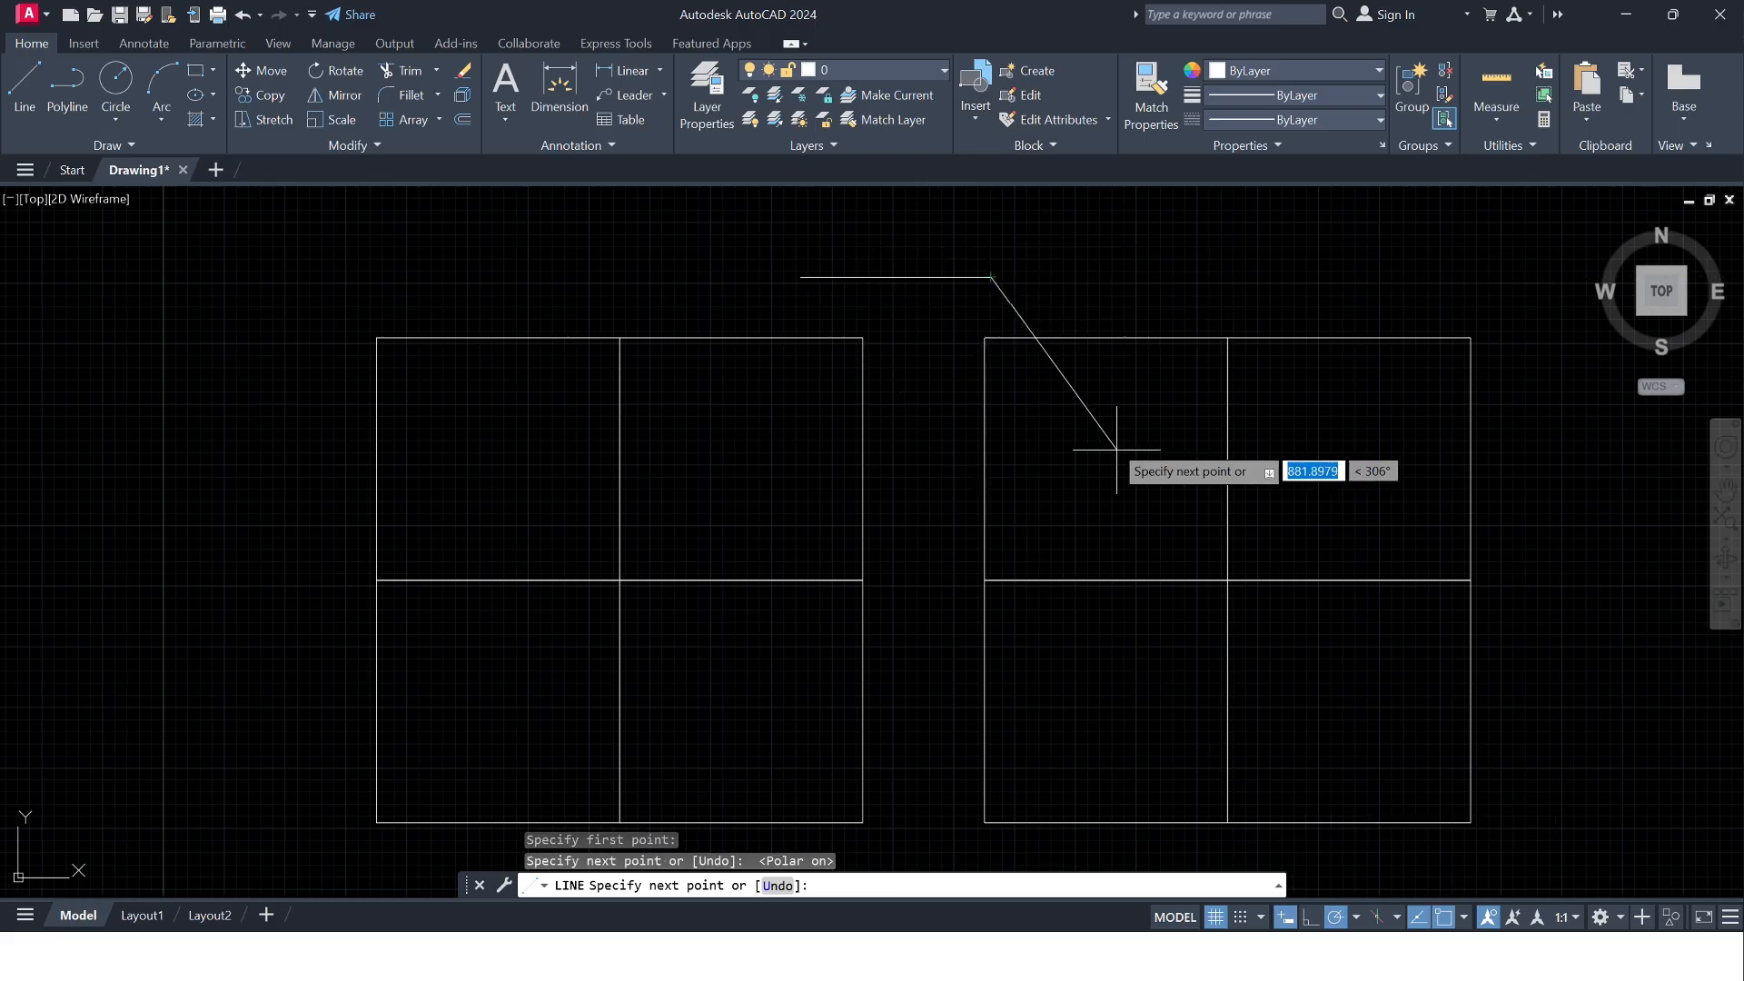
key("Escape")
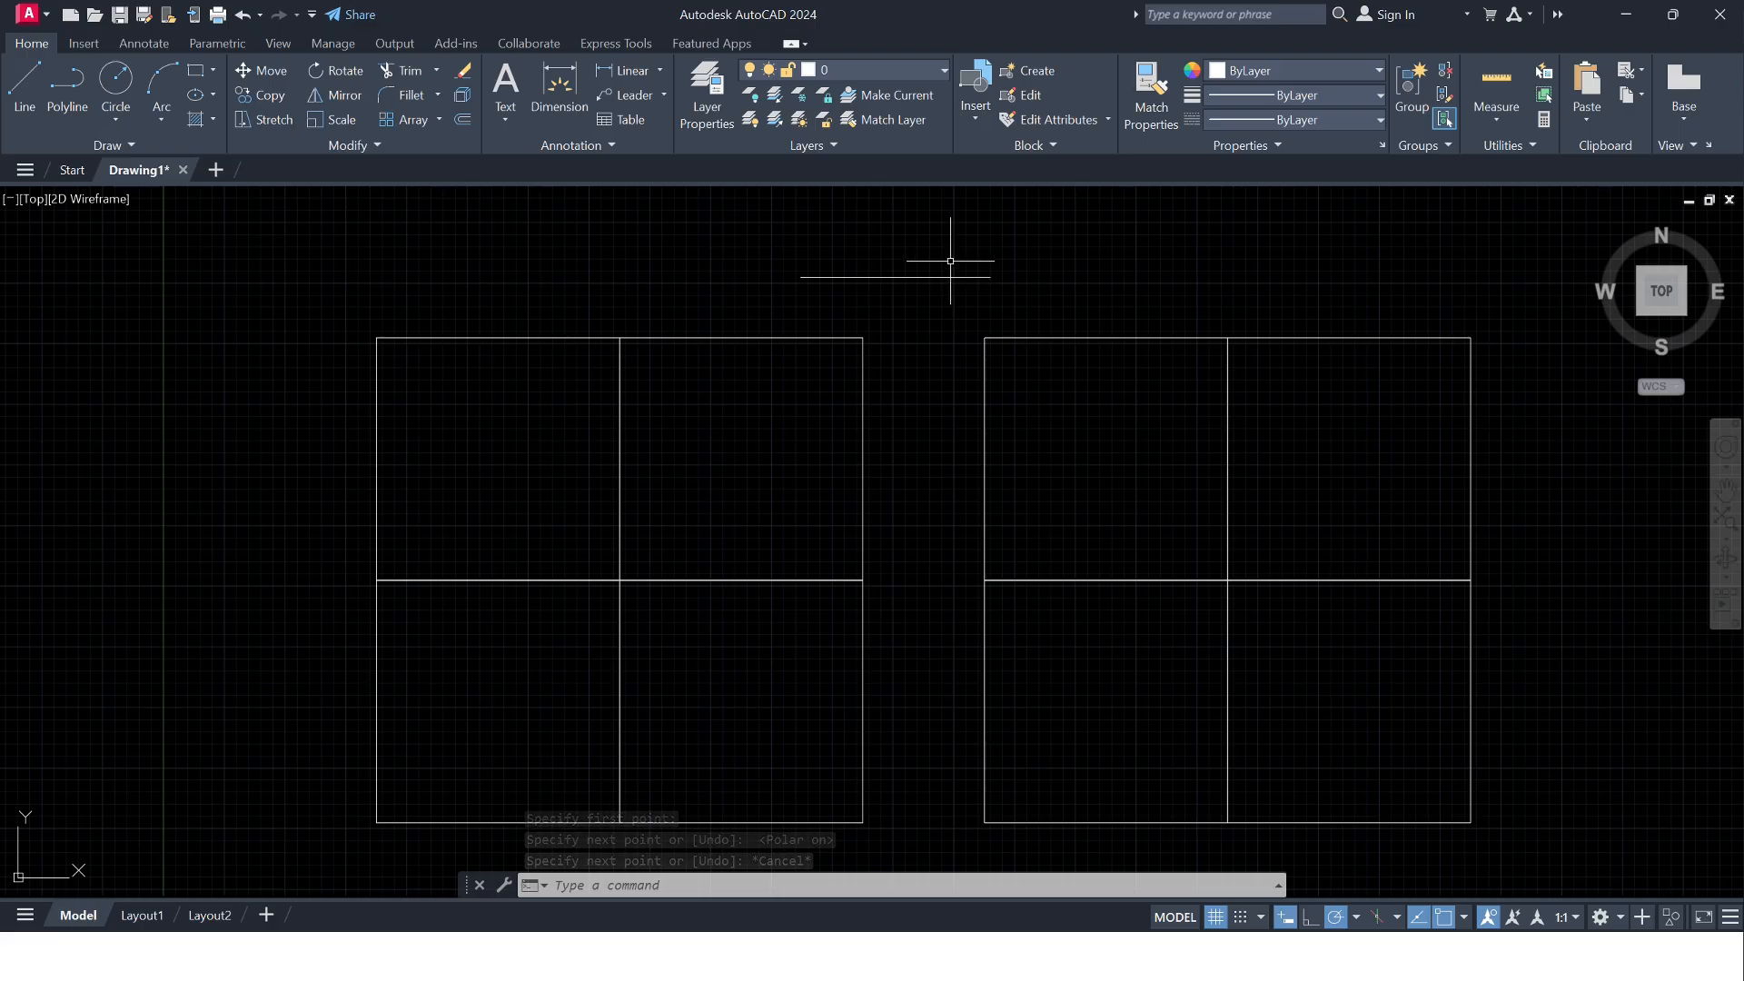
left_click(1000, 298)
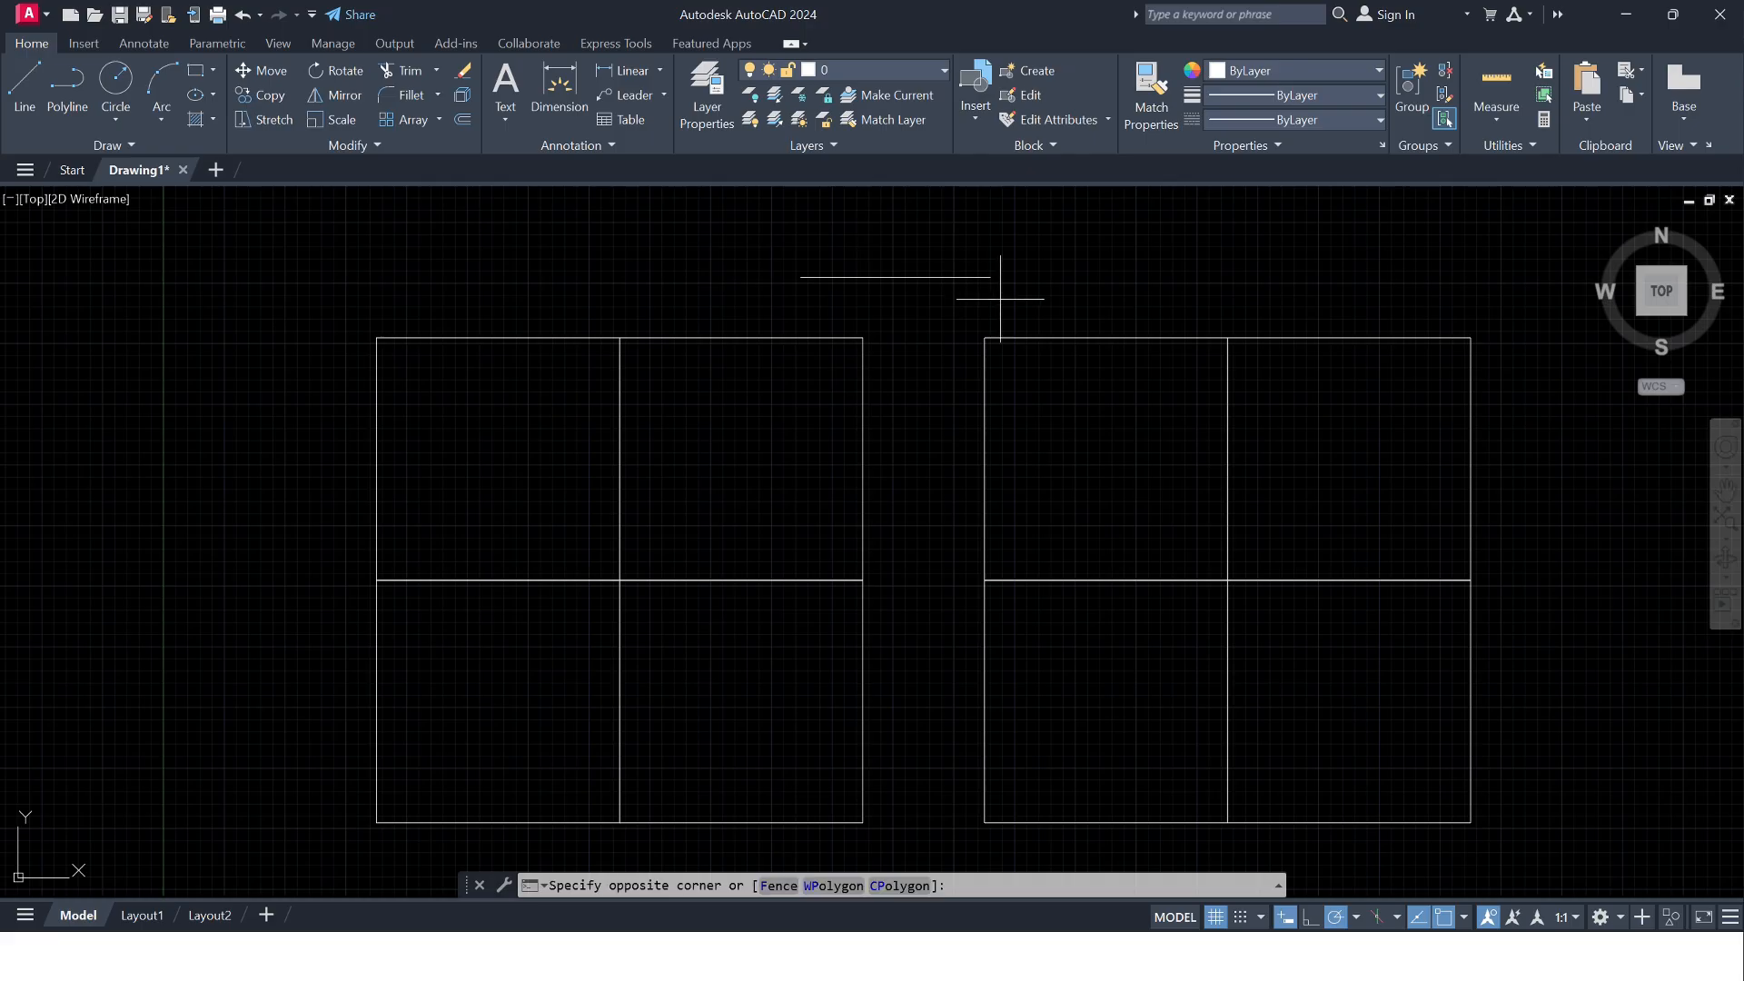
left_click(676, 215)
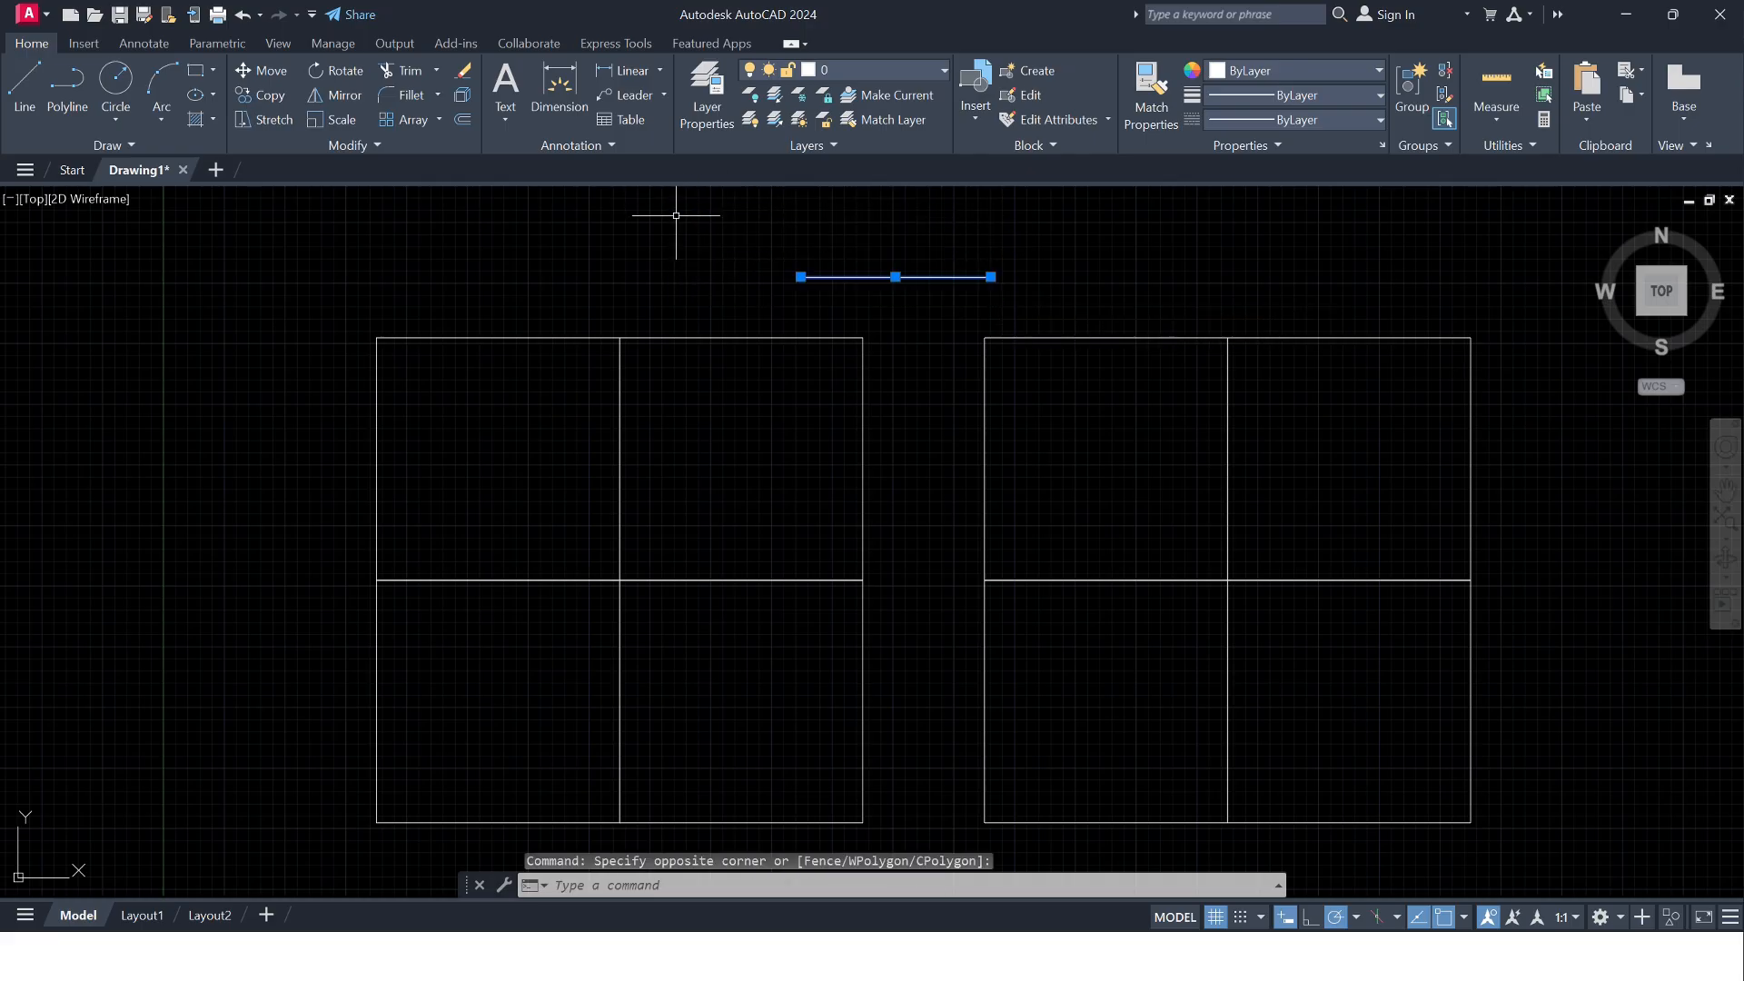
key("Escape")
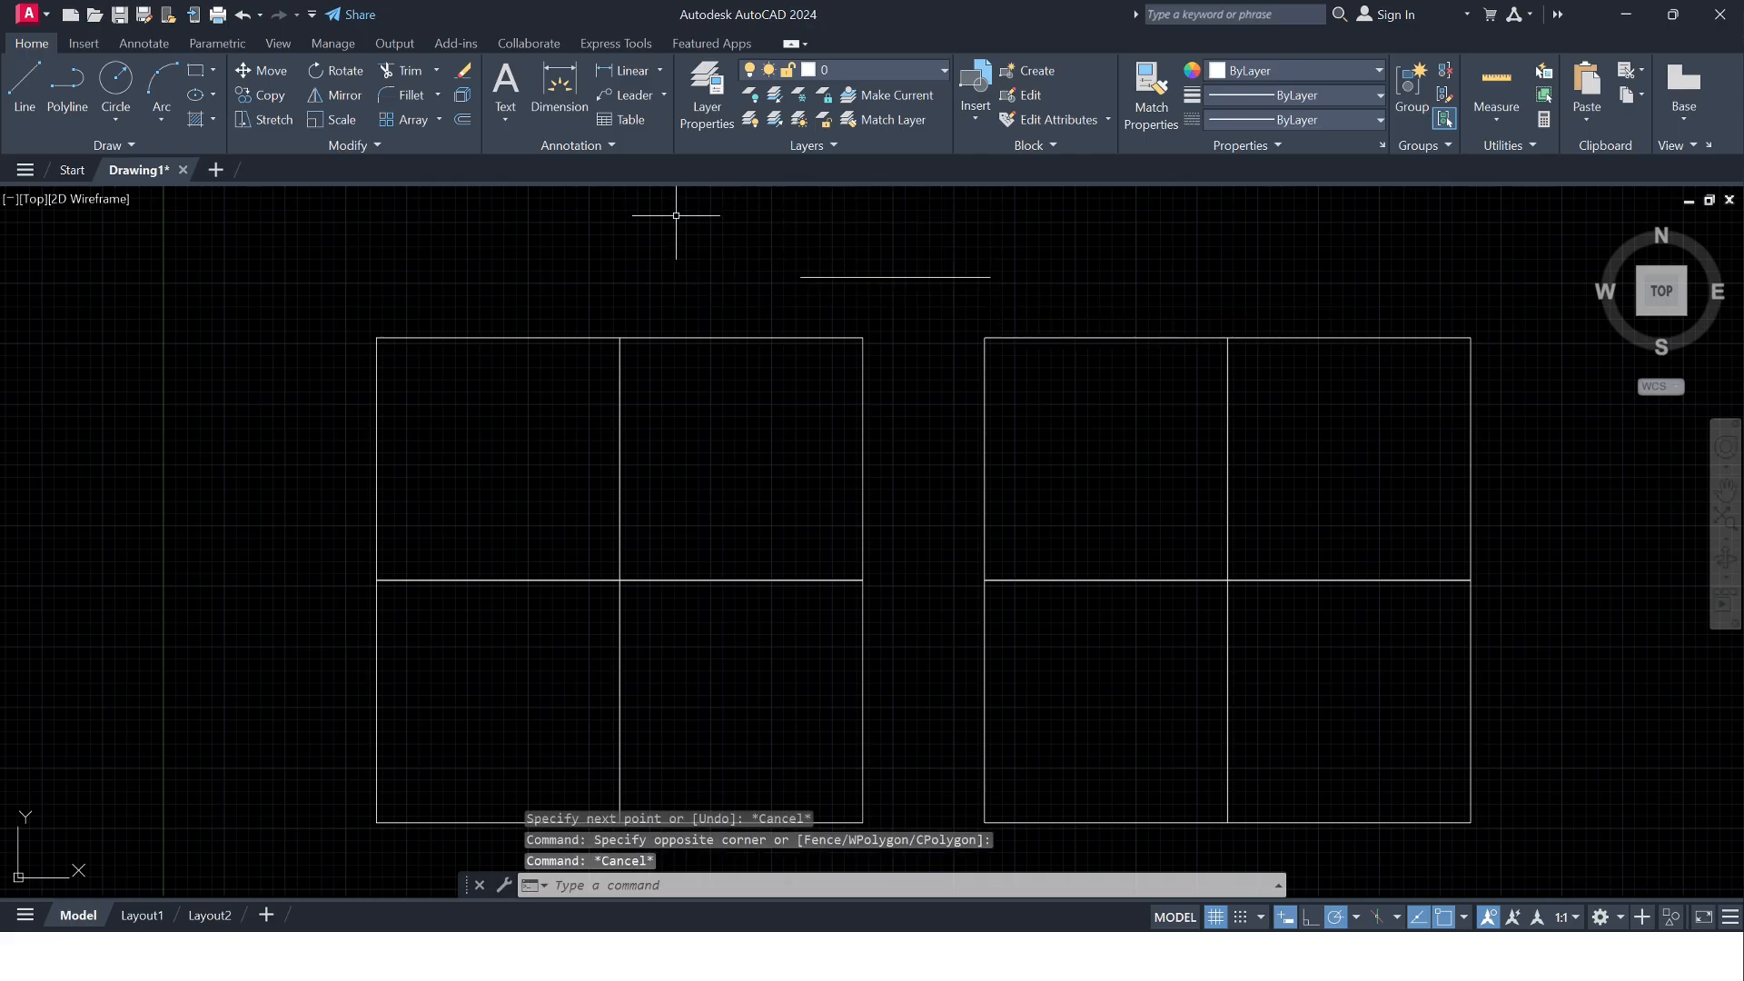
left_click(1019, 293)
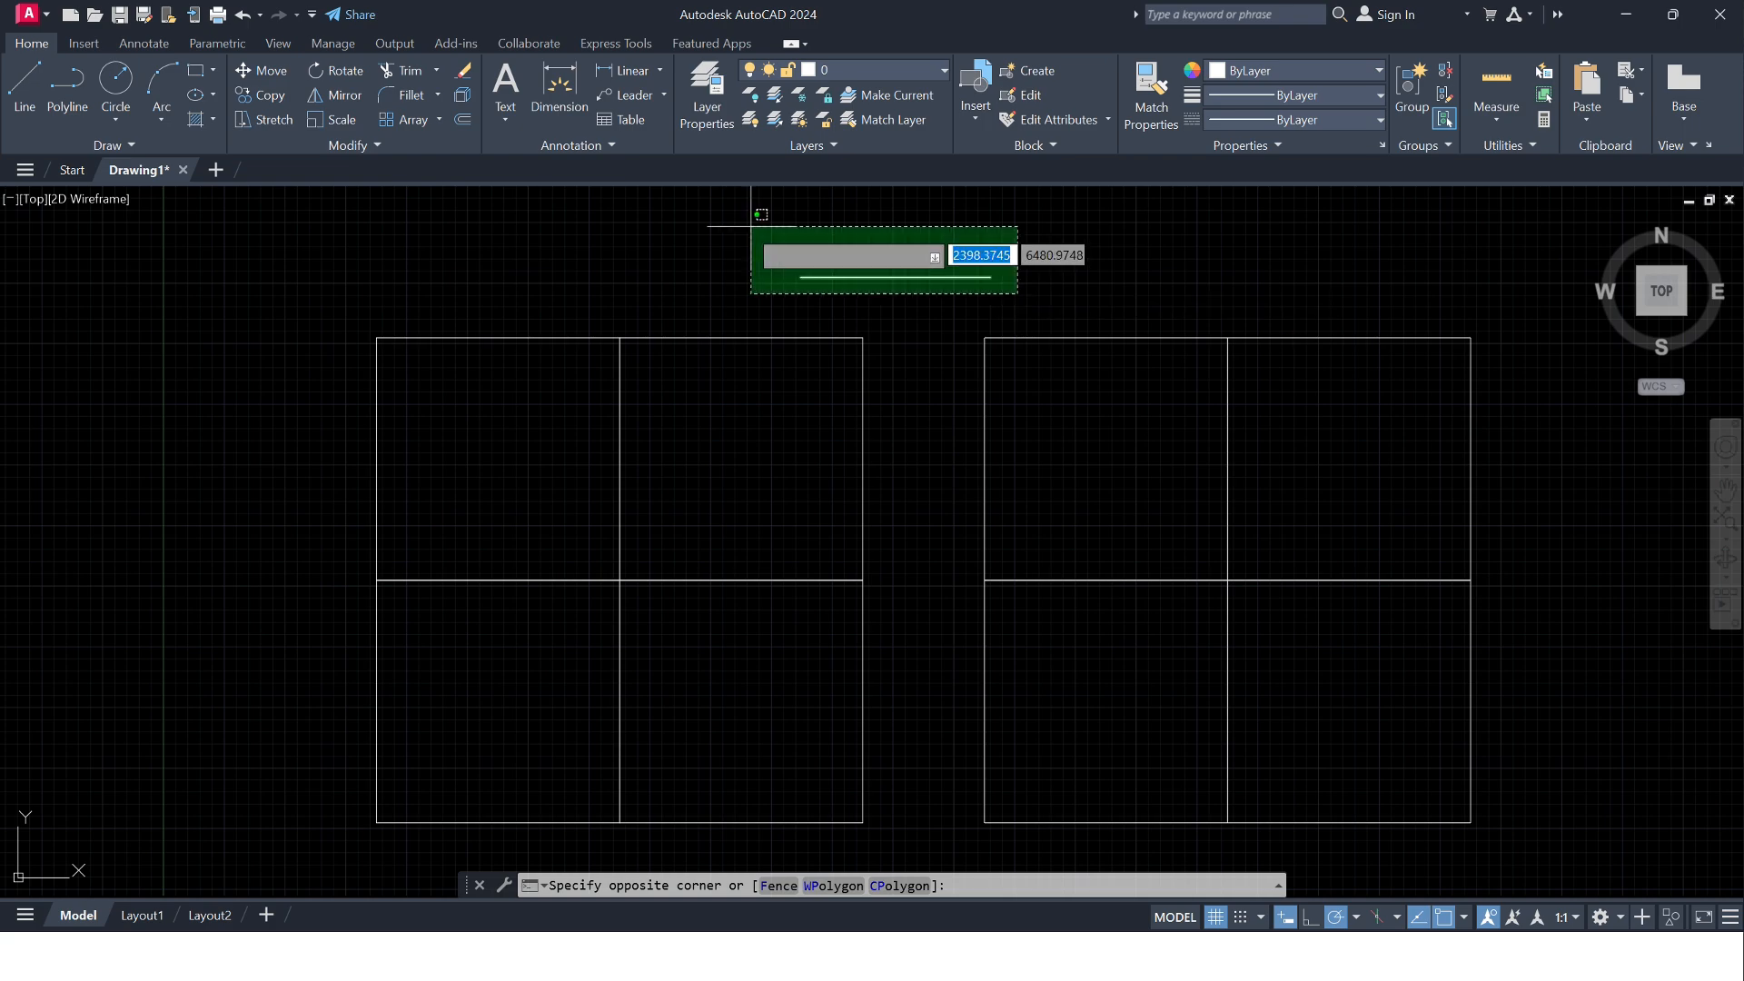
left_click(718, 229)
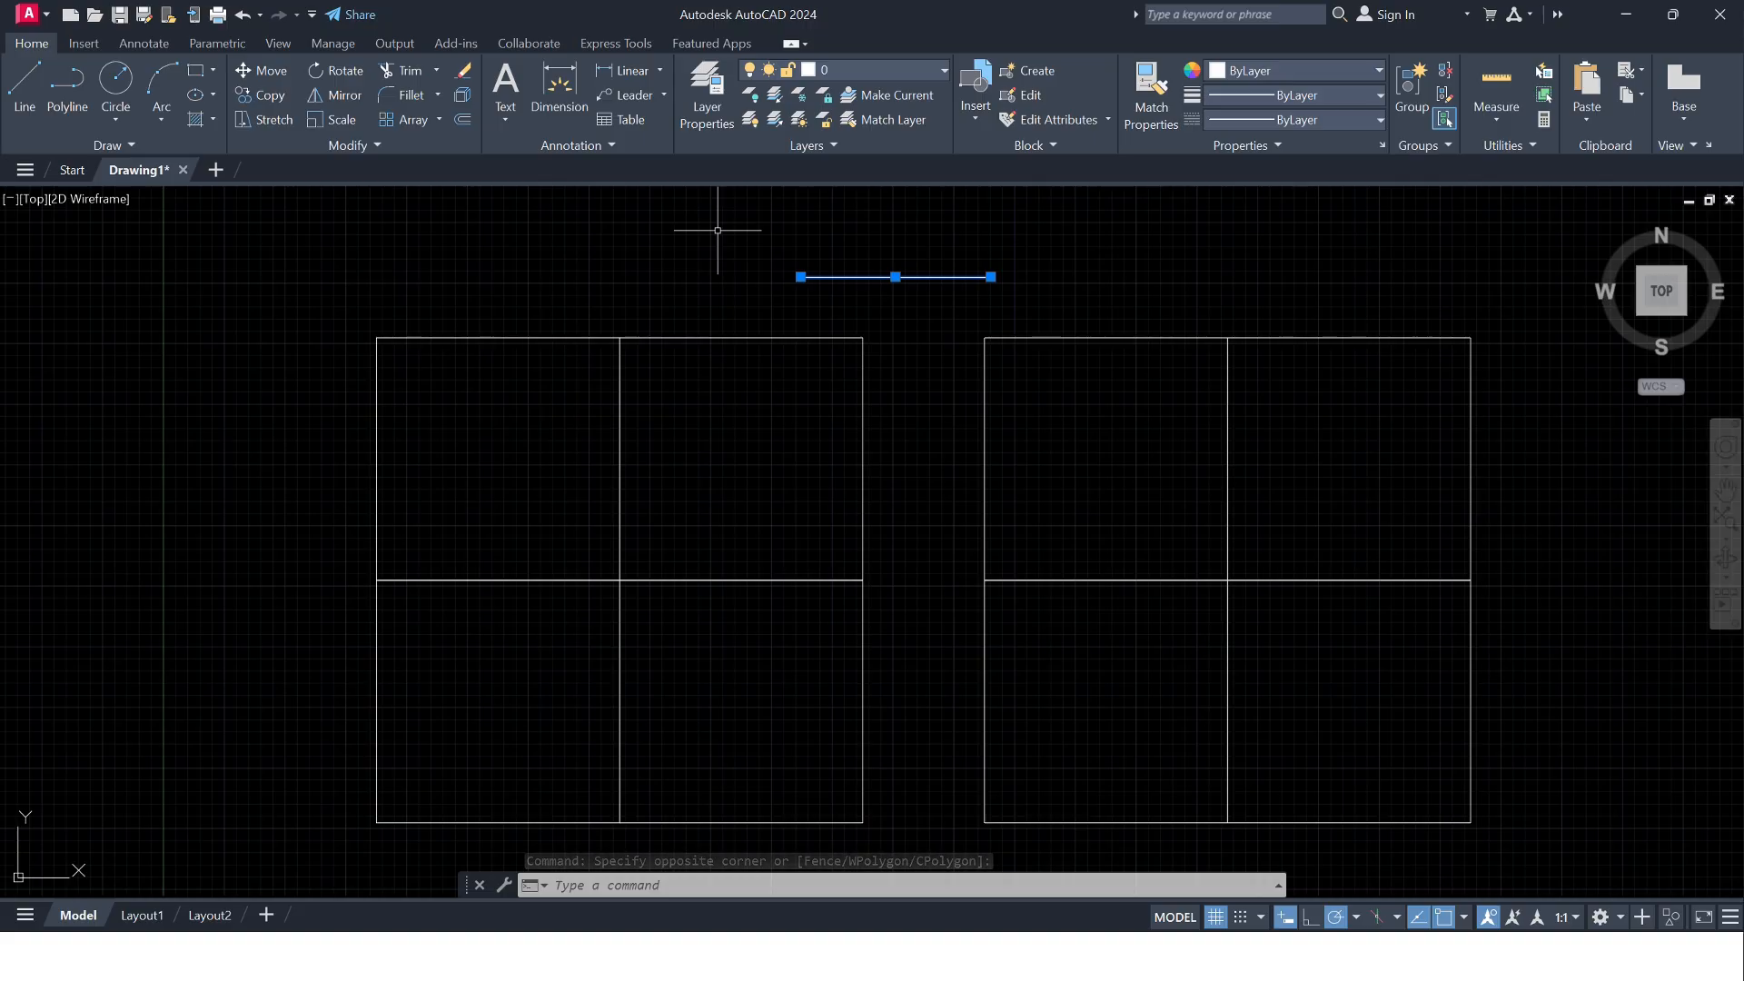
left_click(1126, 297)
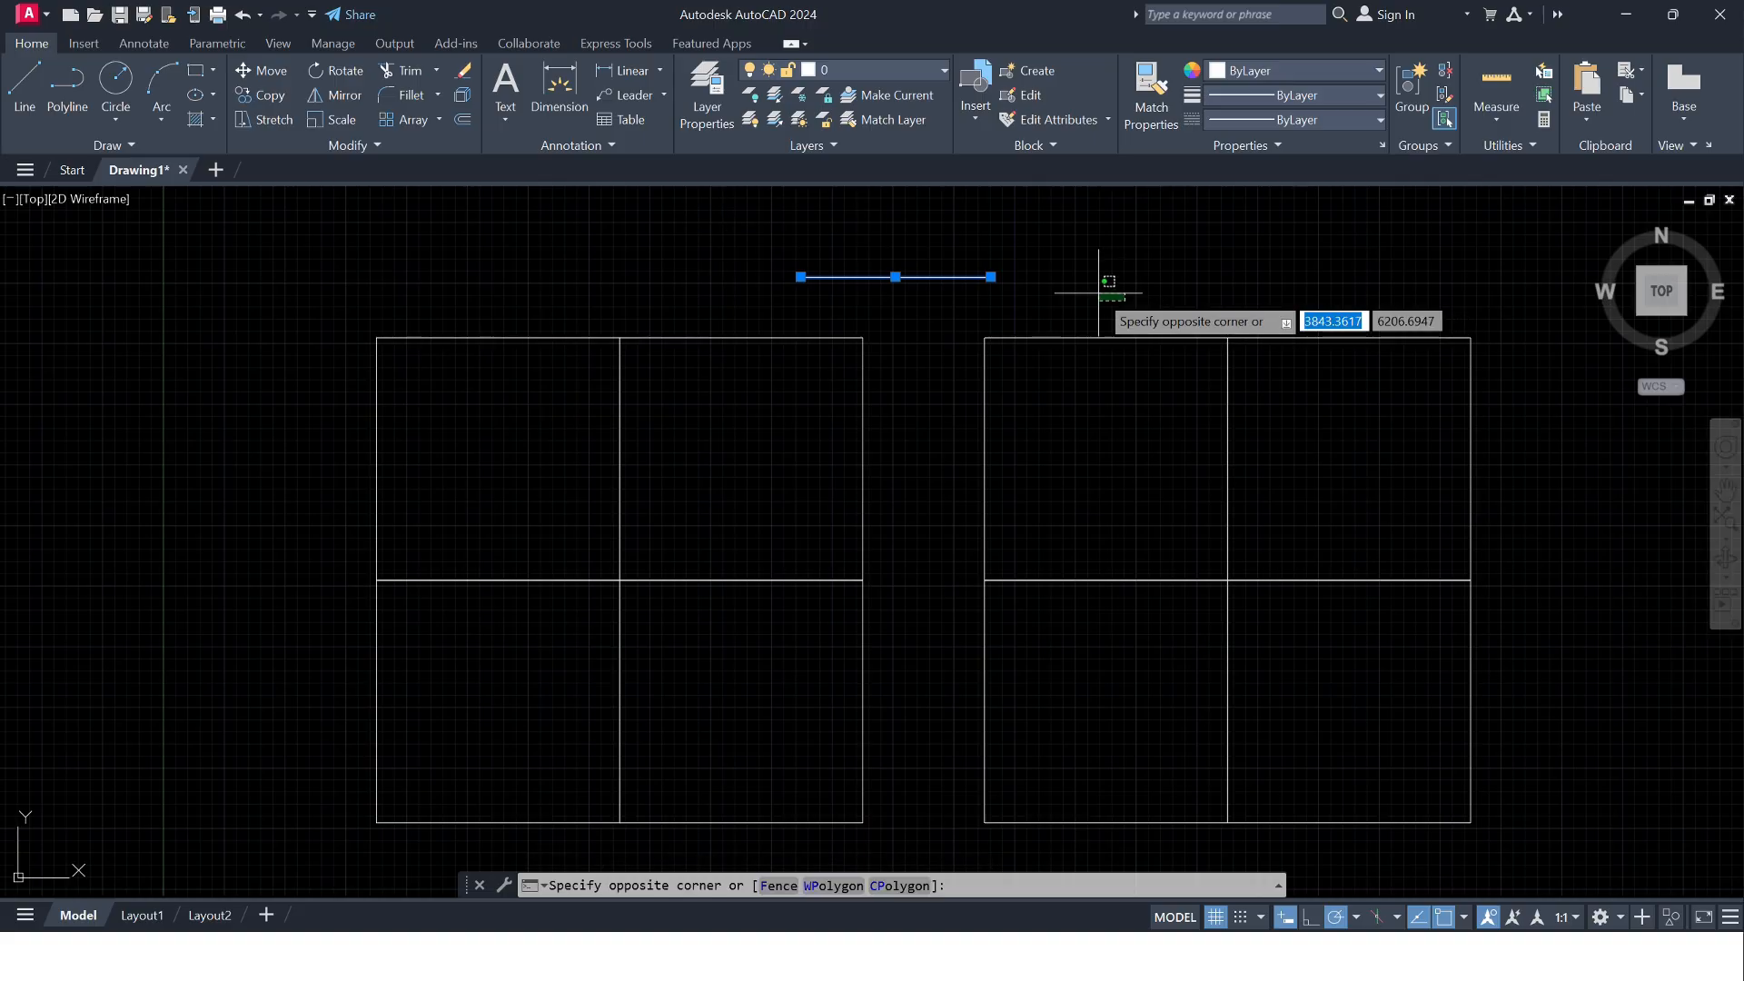
key("Escape")
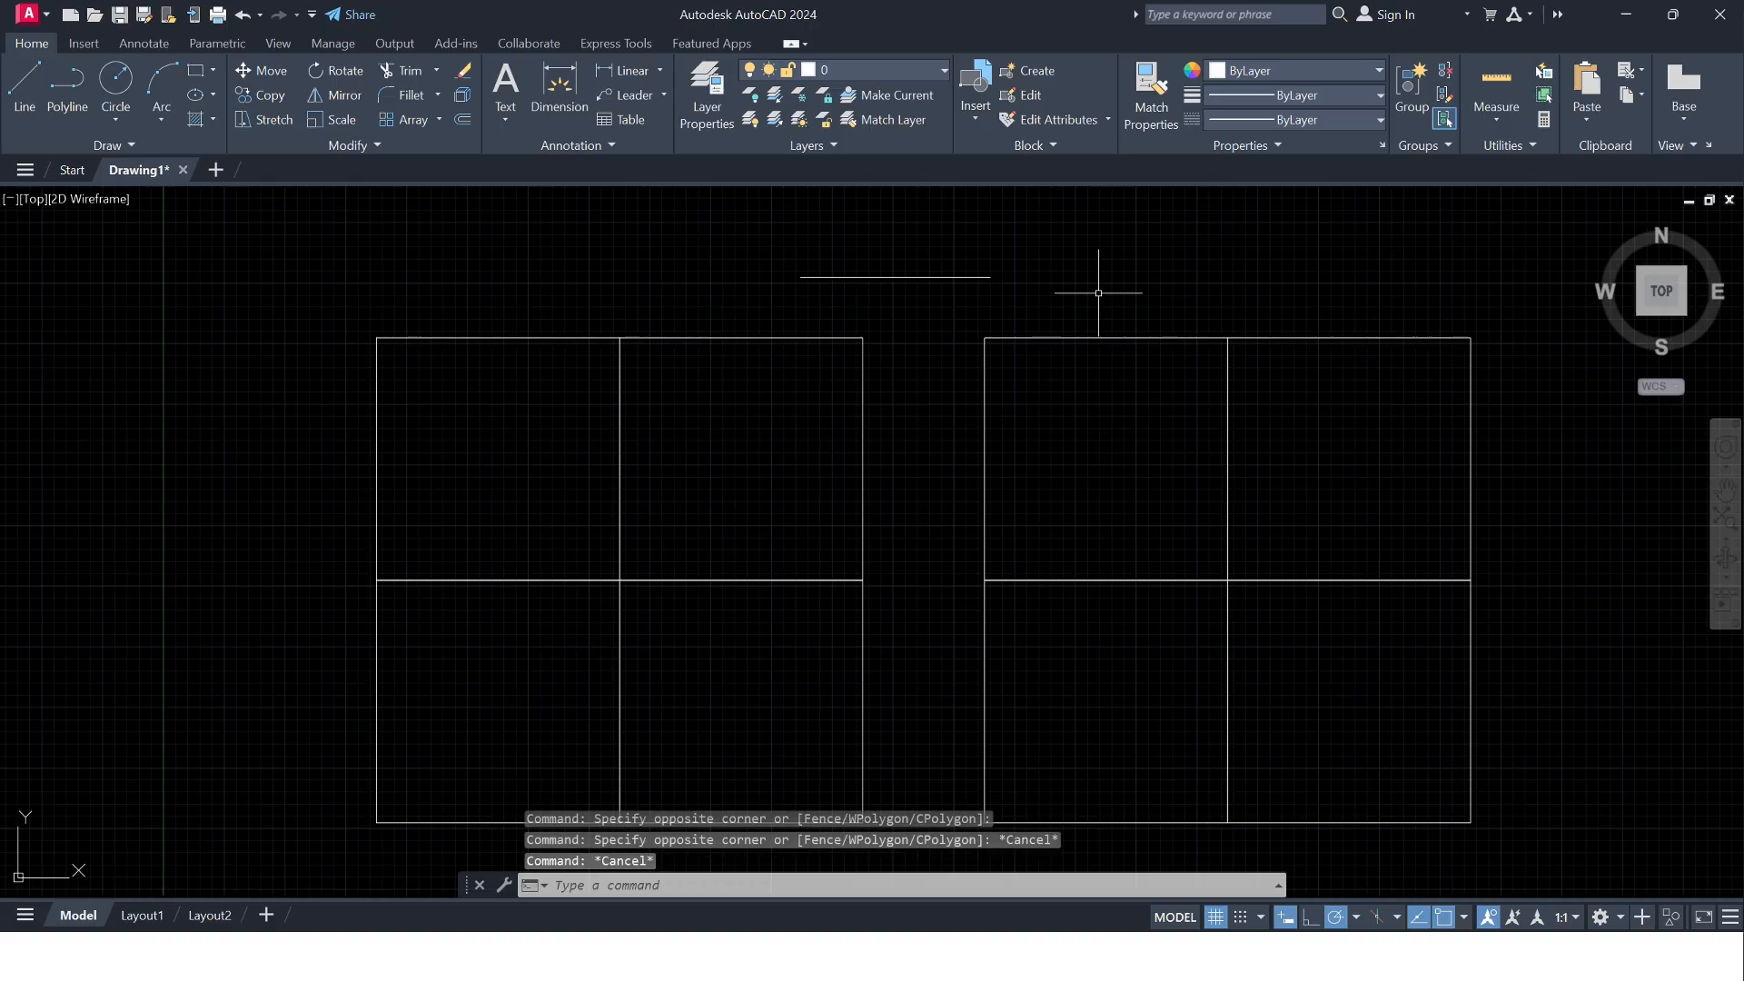
- Offset the short horizontal line above the squares 200 units upward with the Offset command
type("OFF")
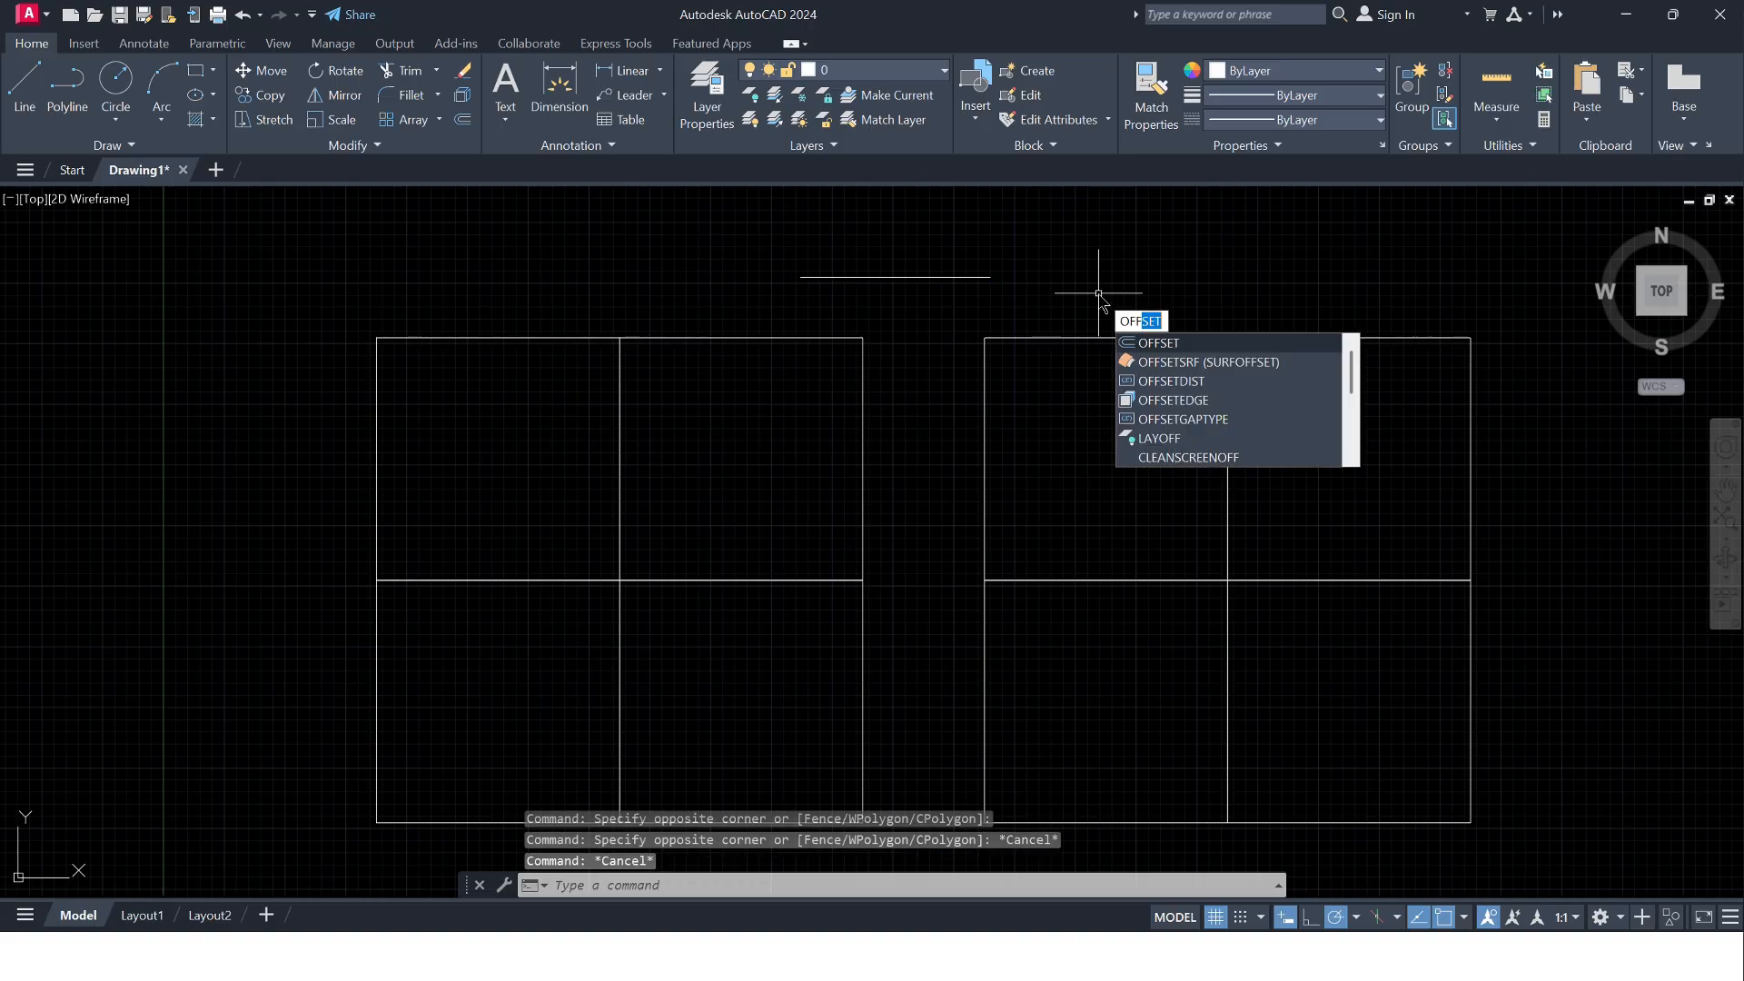
key("BackSpace")
key("BackSpace")
key("BackSpace")
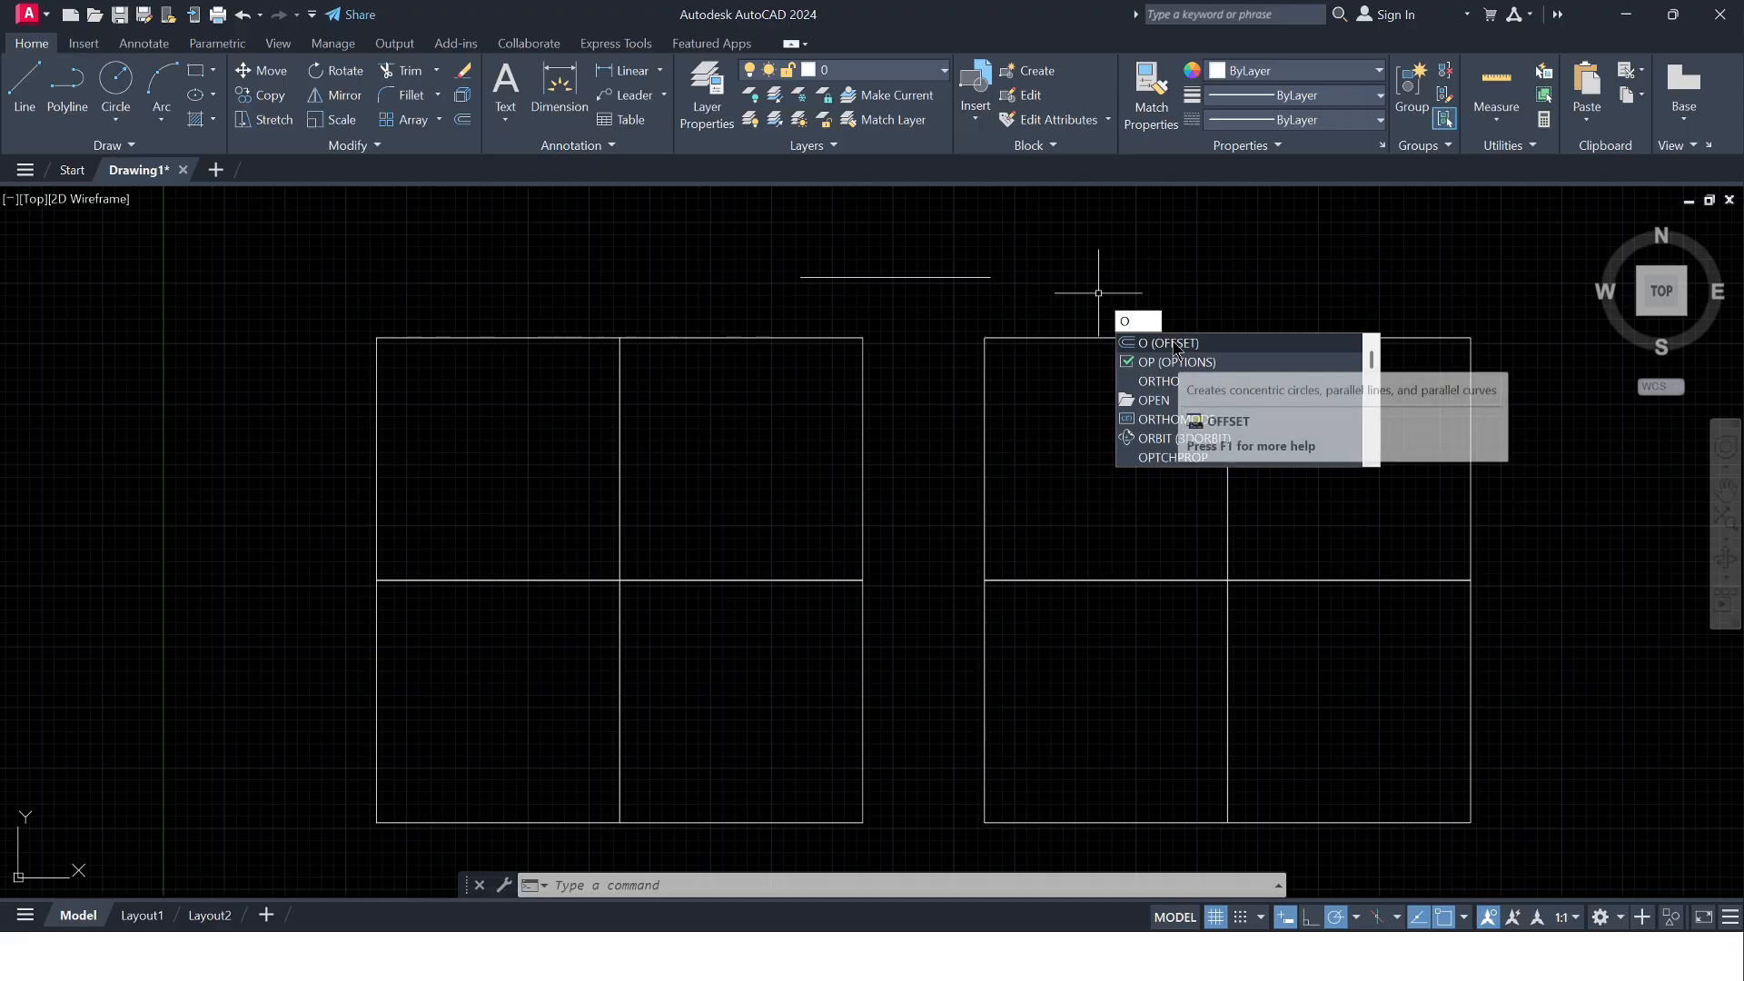
left_click(1174, 343)
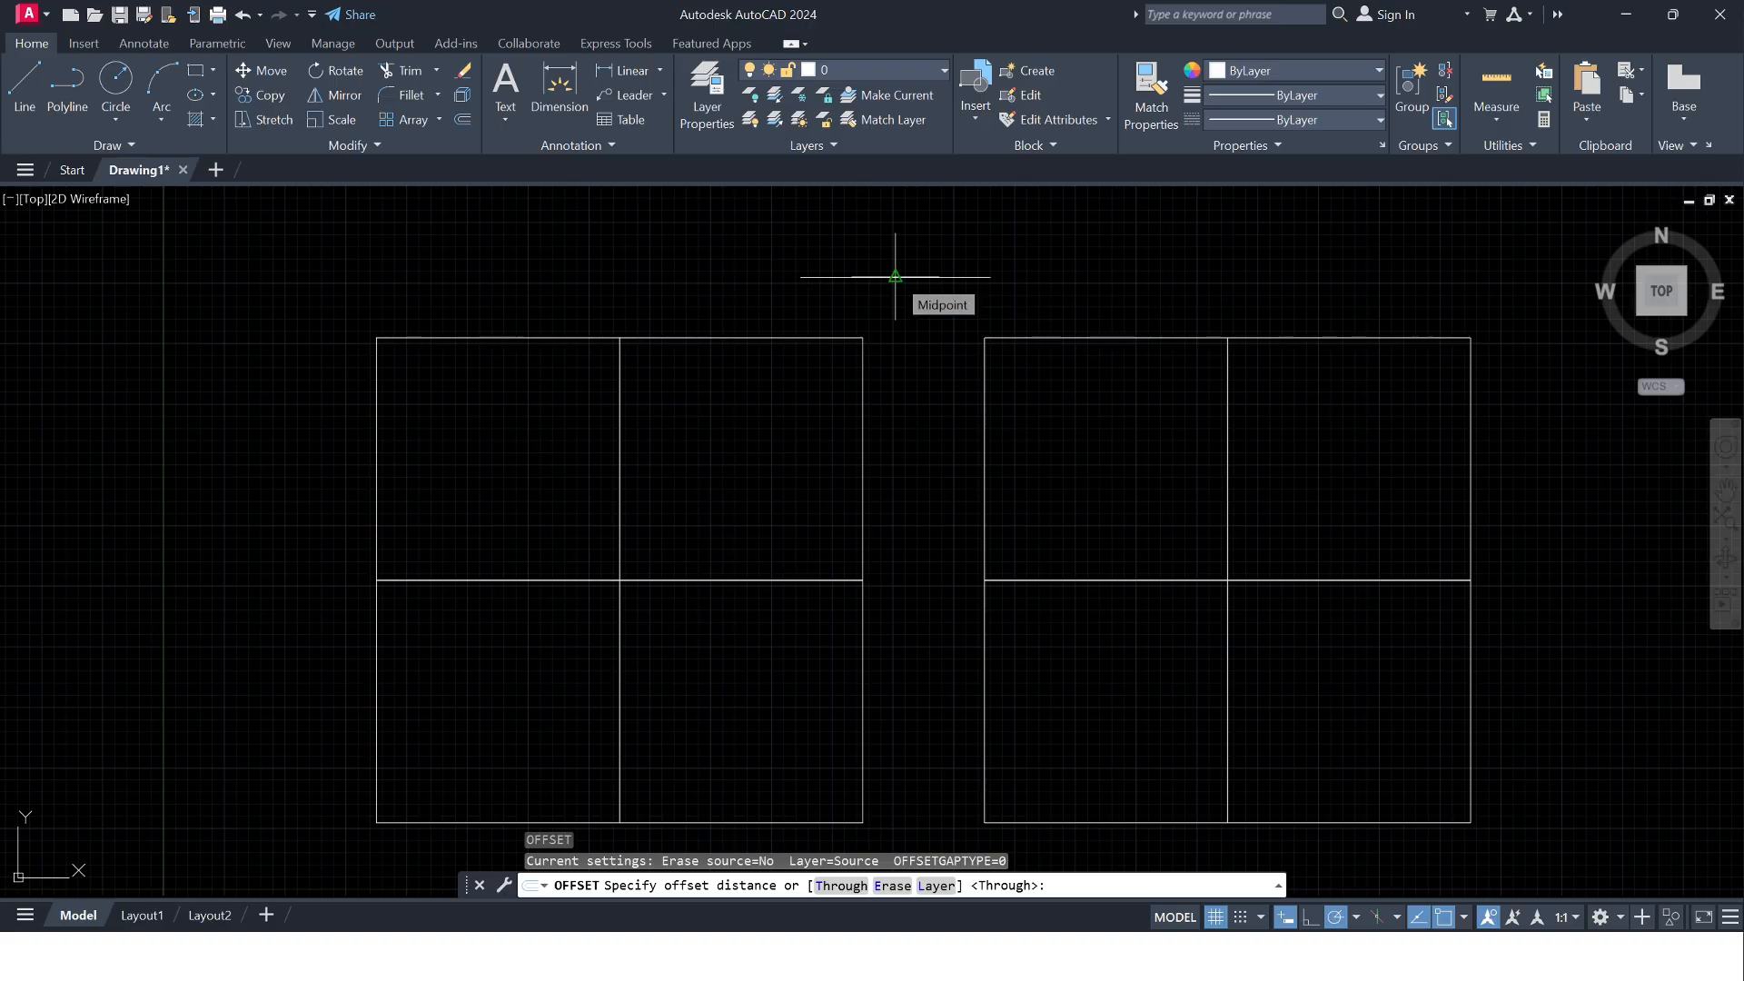
type("200")
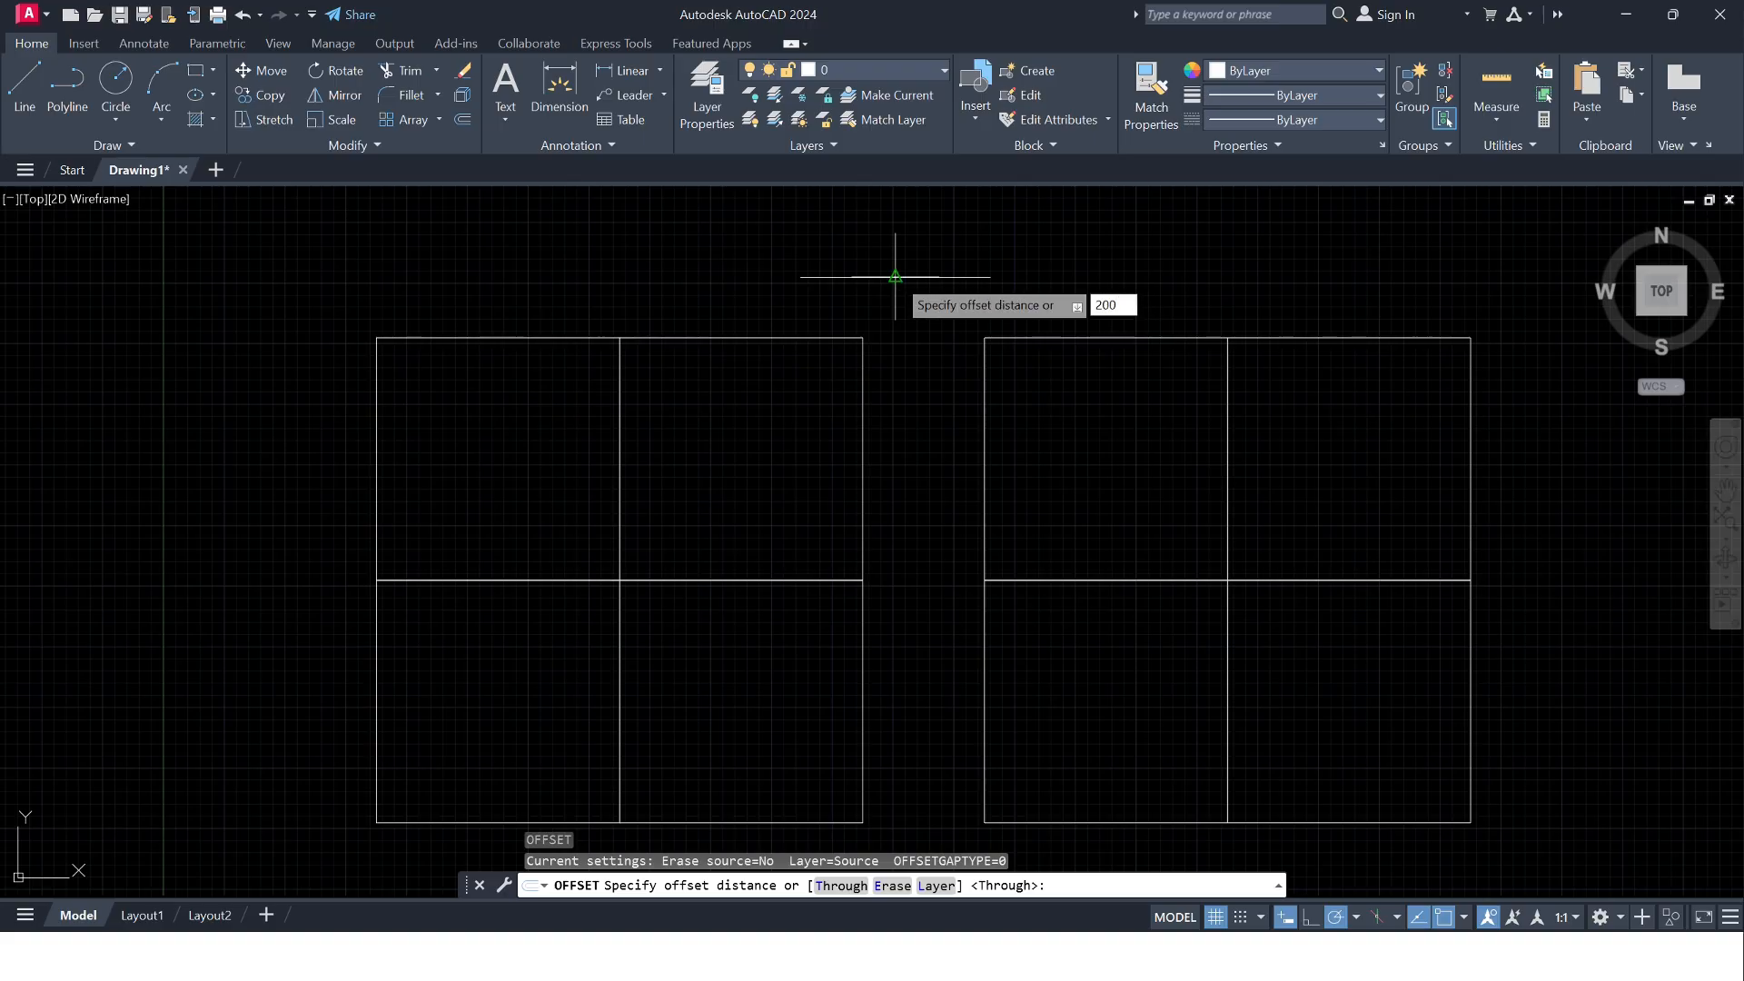
key("Return")
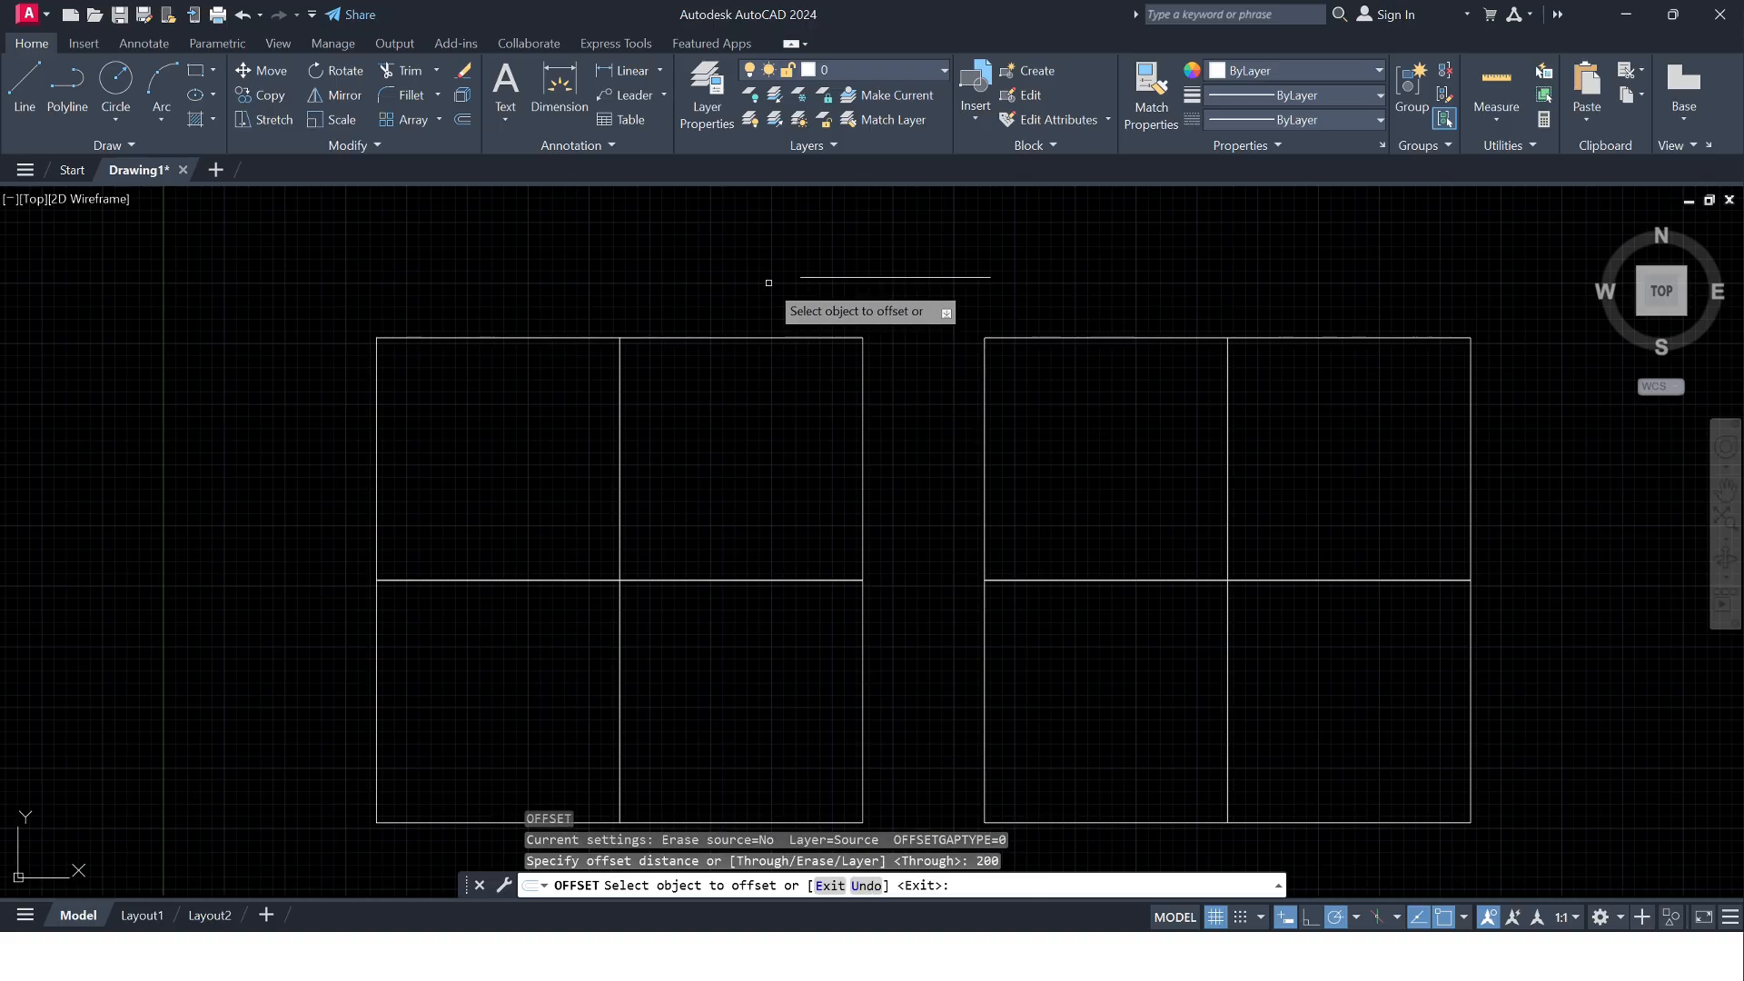
left_click(891, 278)
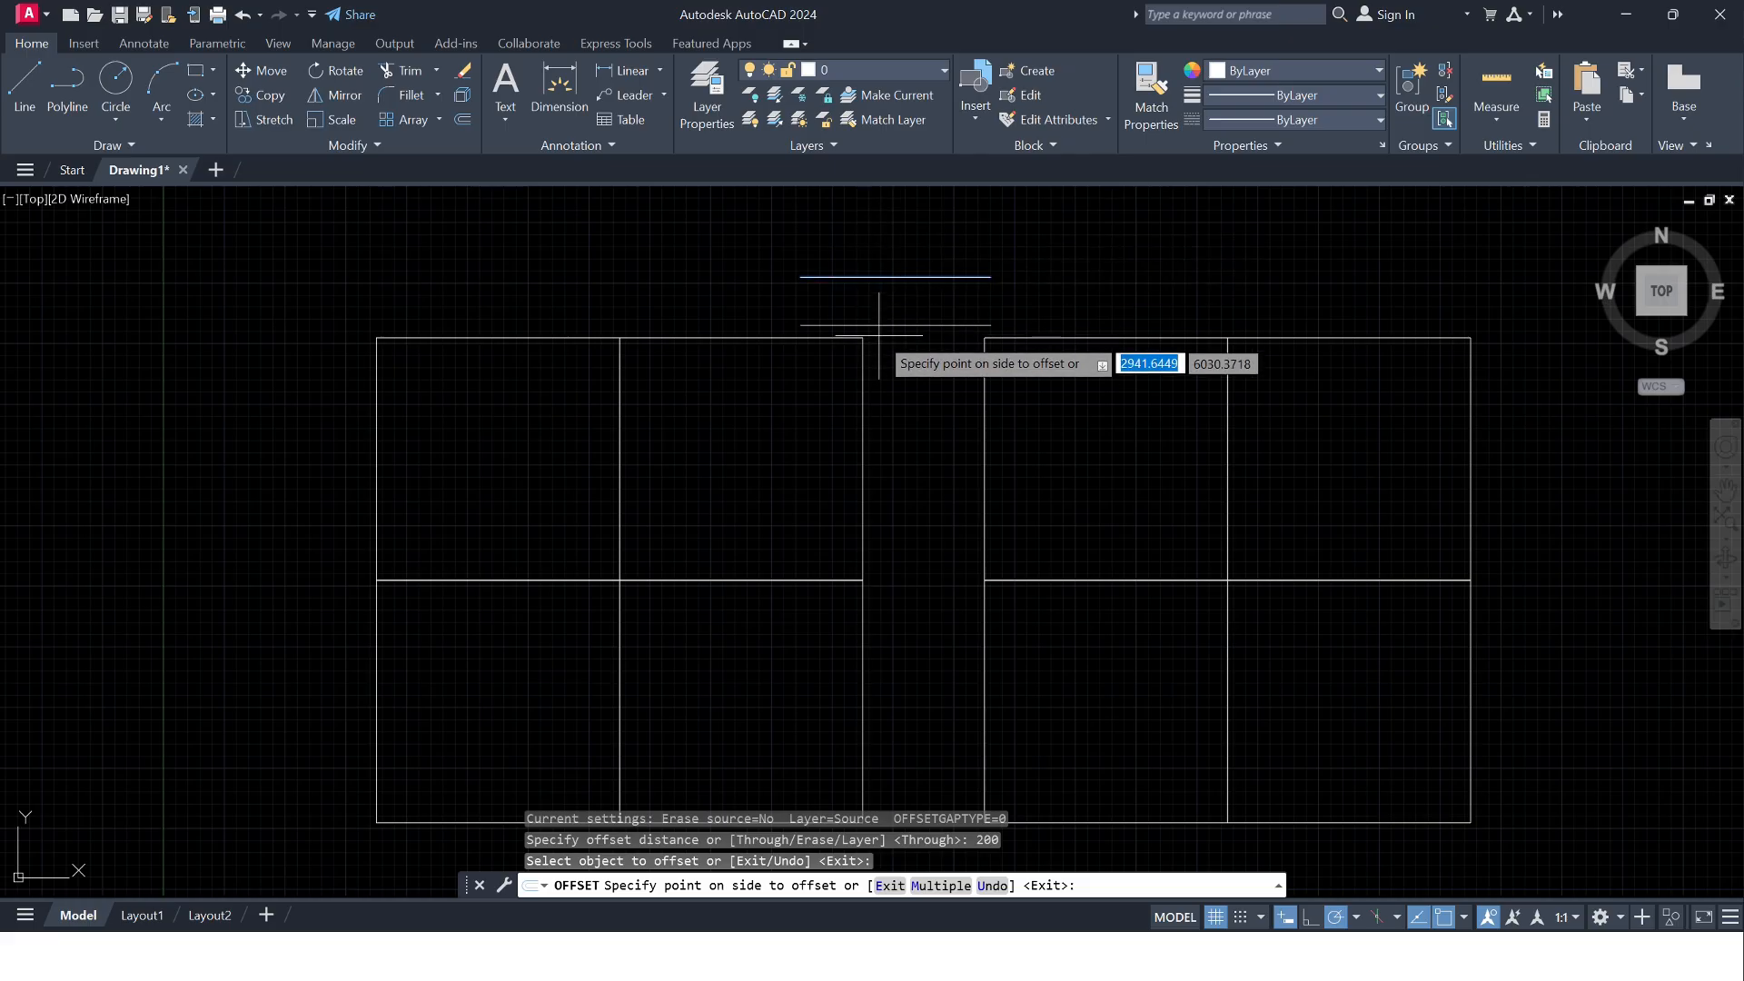
left_click(885, 248)
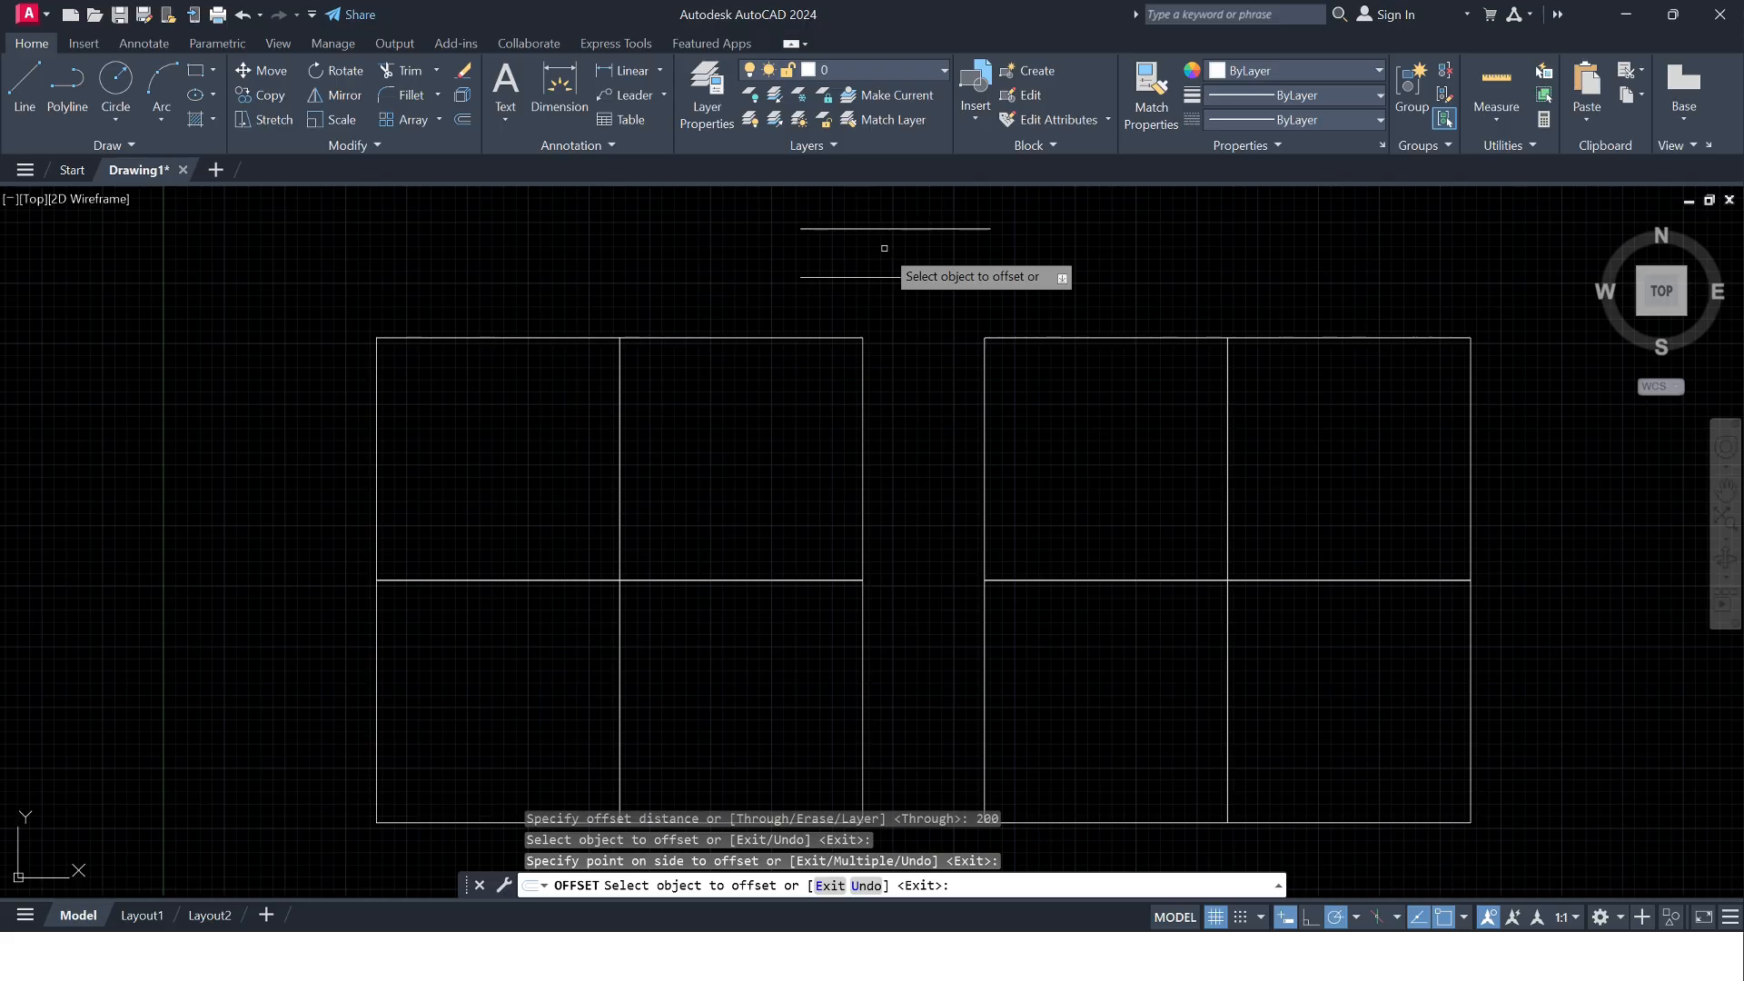
key("Return")
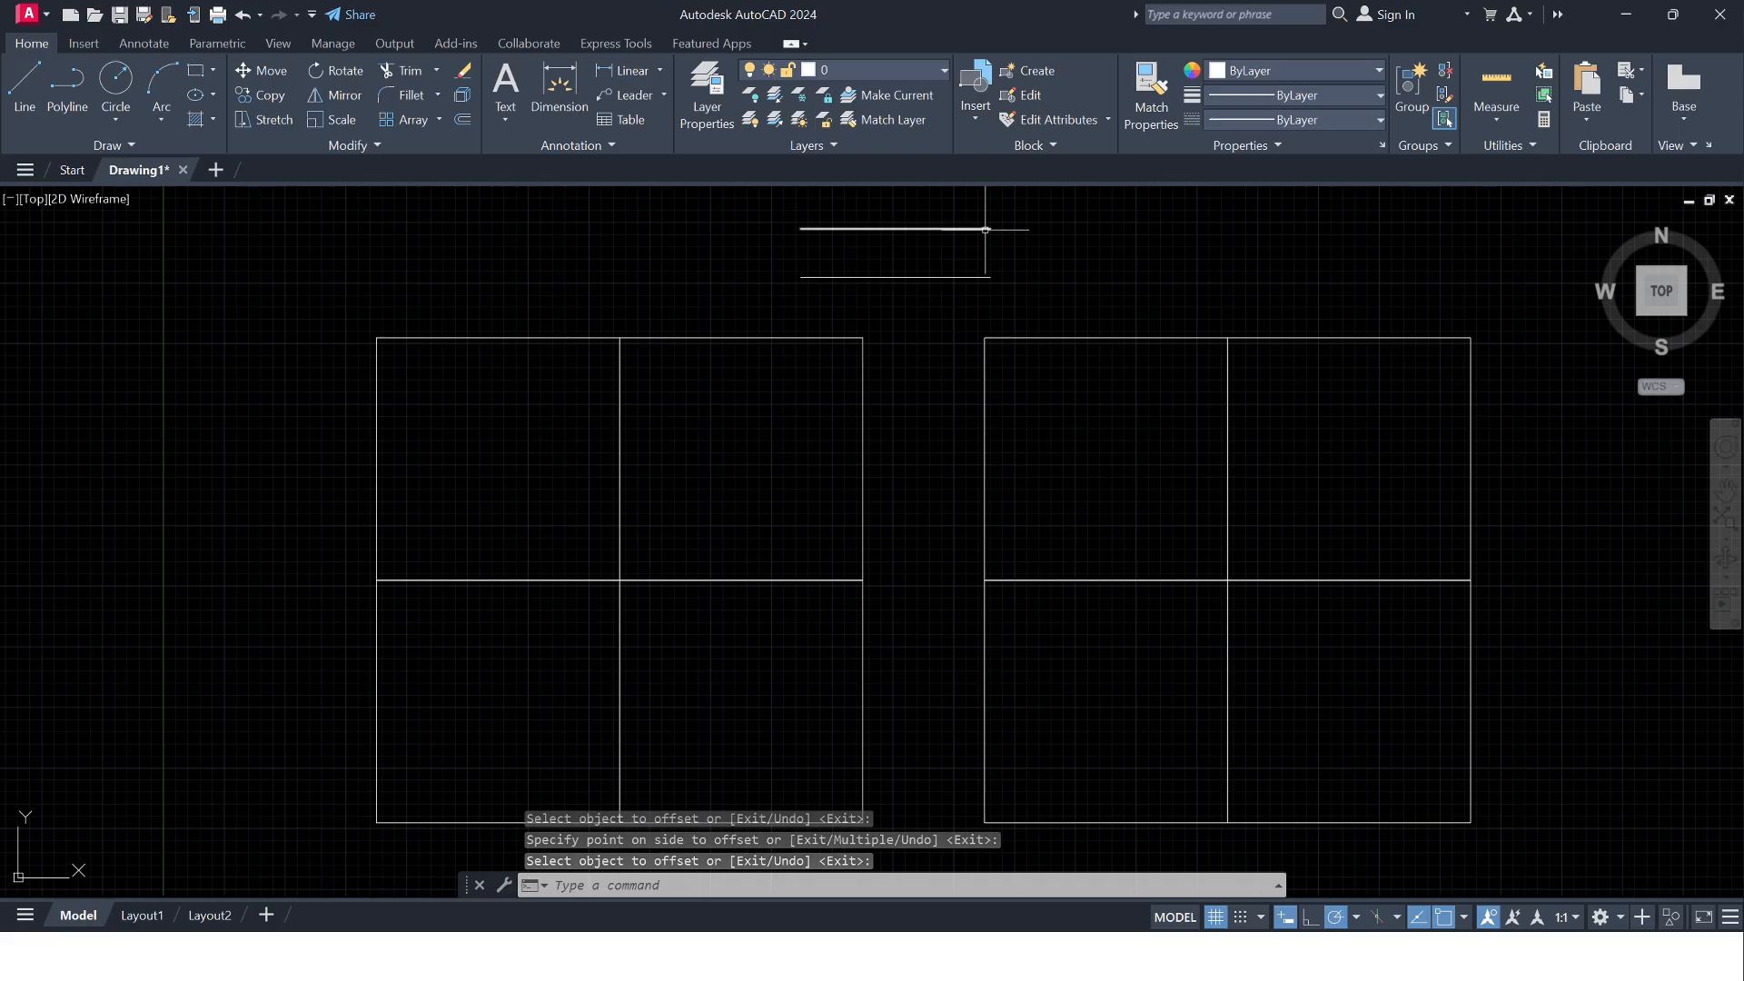
- Copy the lower of the two short lines 100 units straight up, using its right endpoint as base point
left_click(1016, 288)
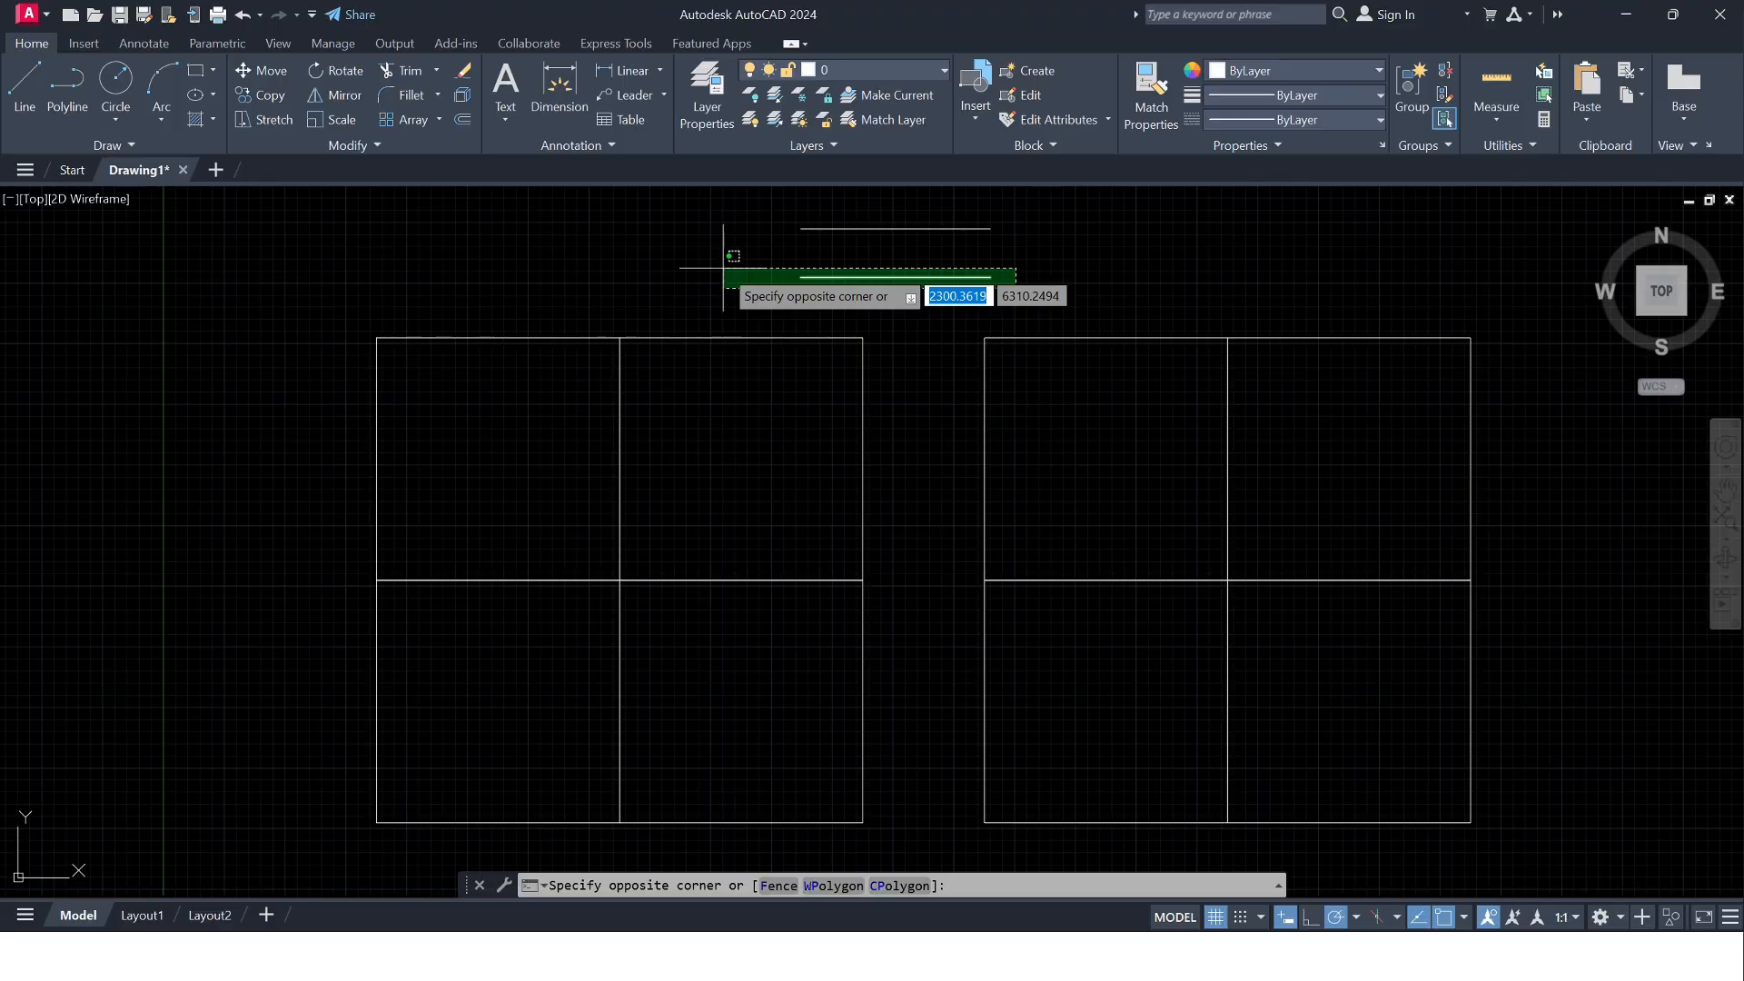
left_click(723, 268)
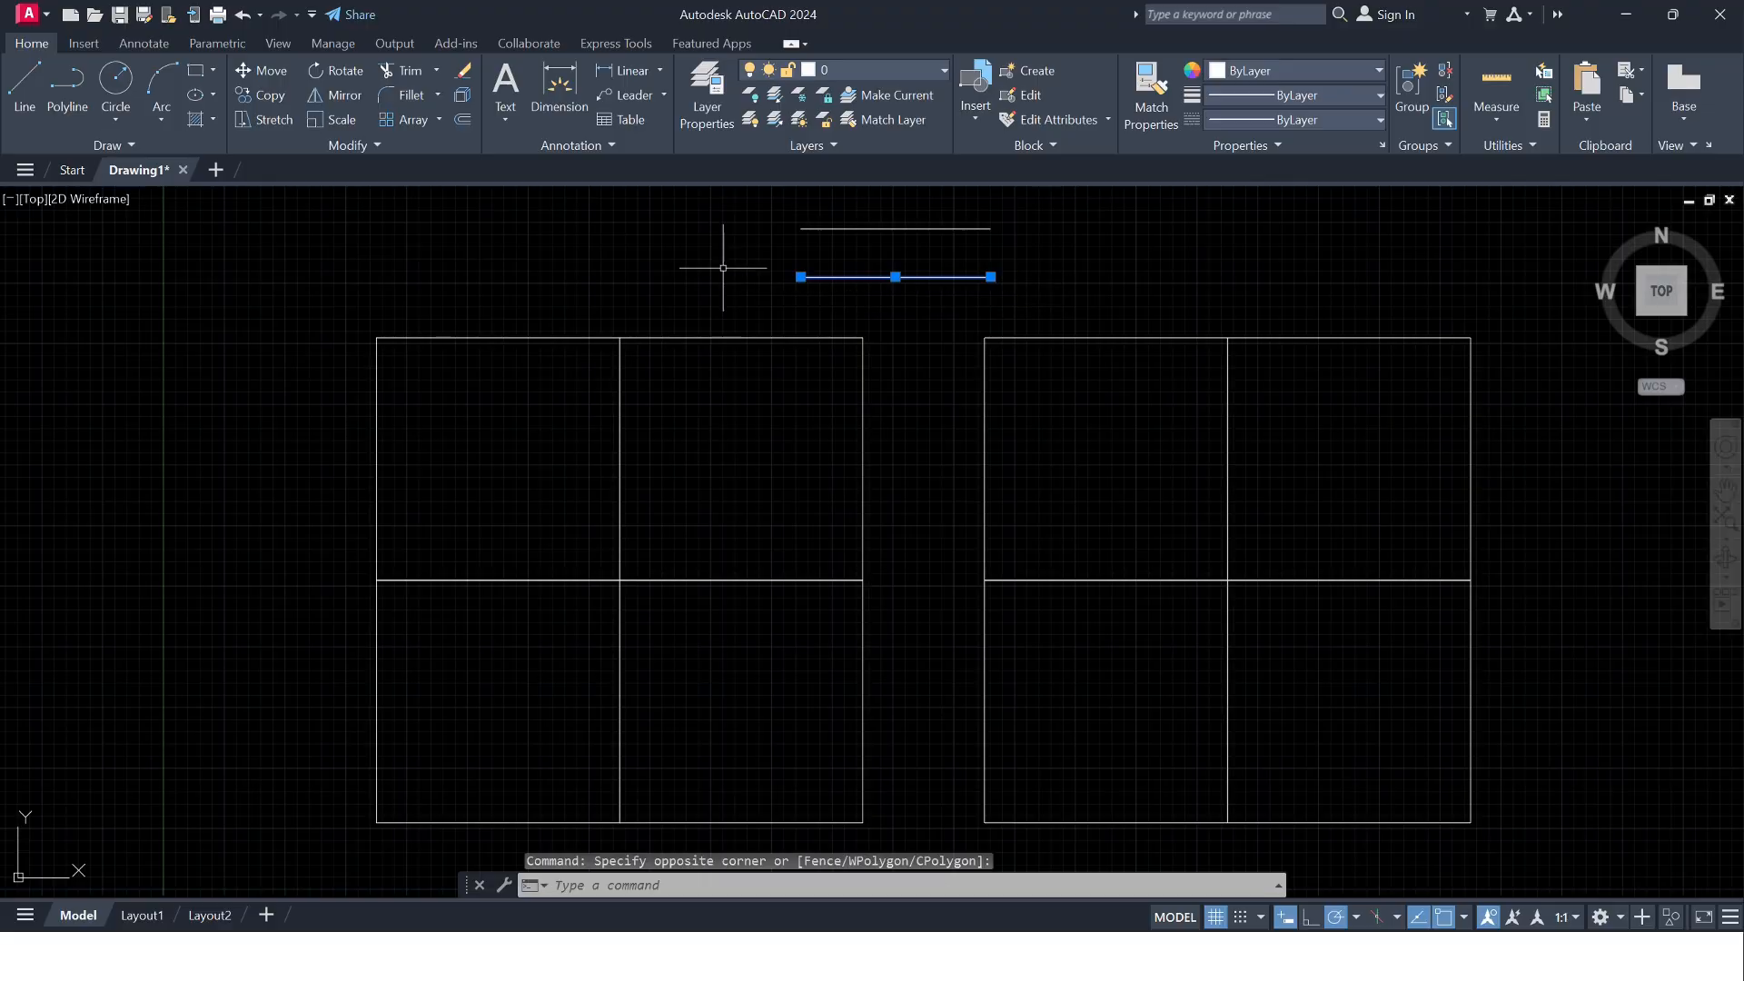
type("CO")
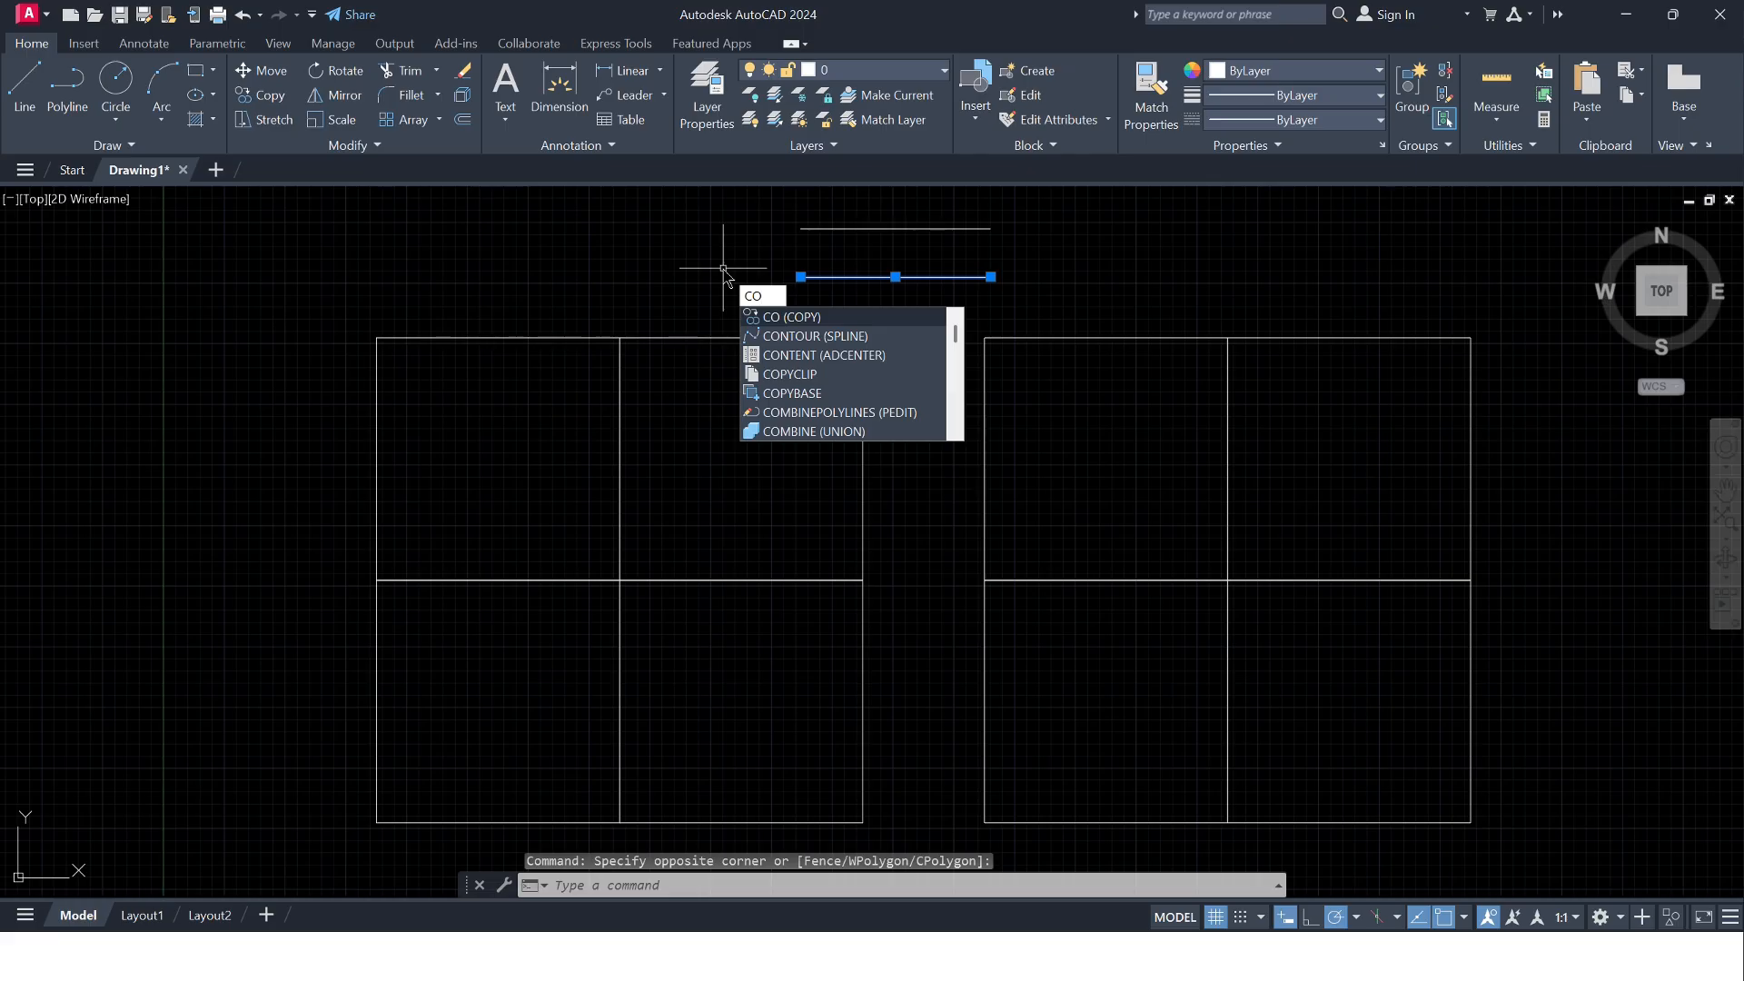
key("Return")
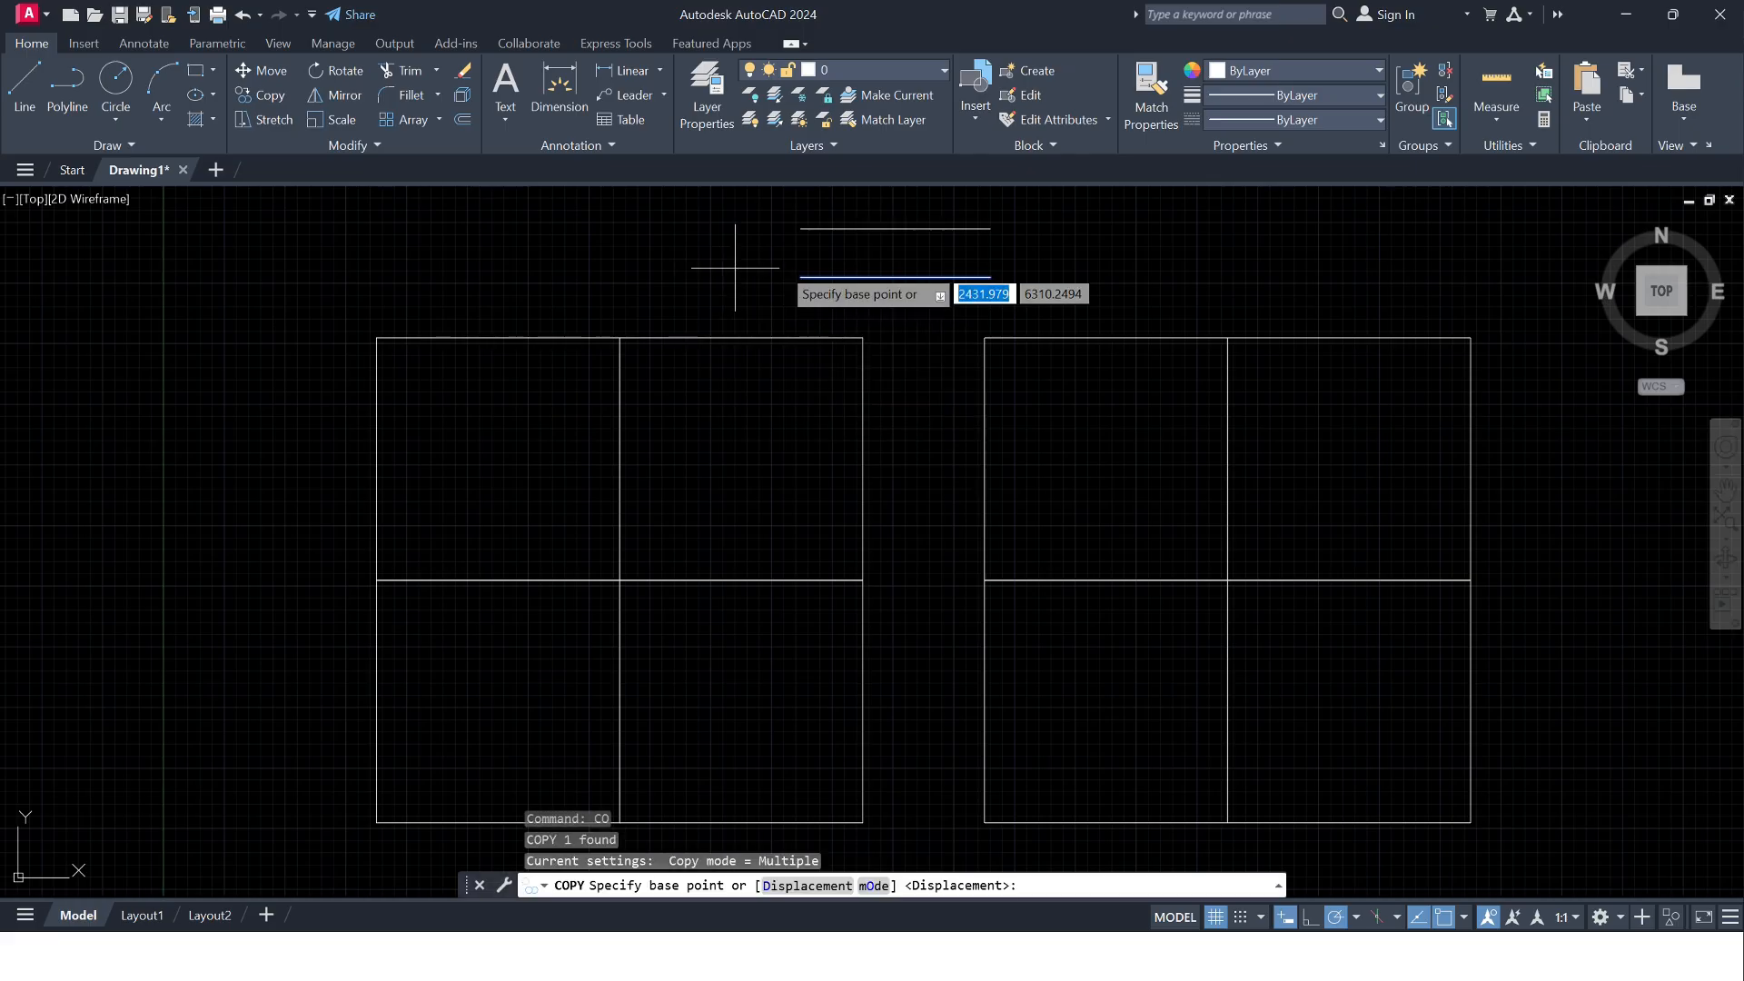
left_click(990, 276)
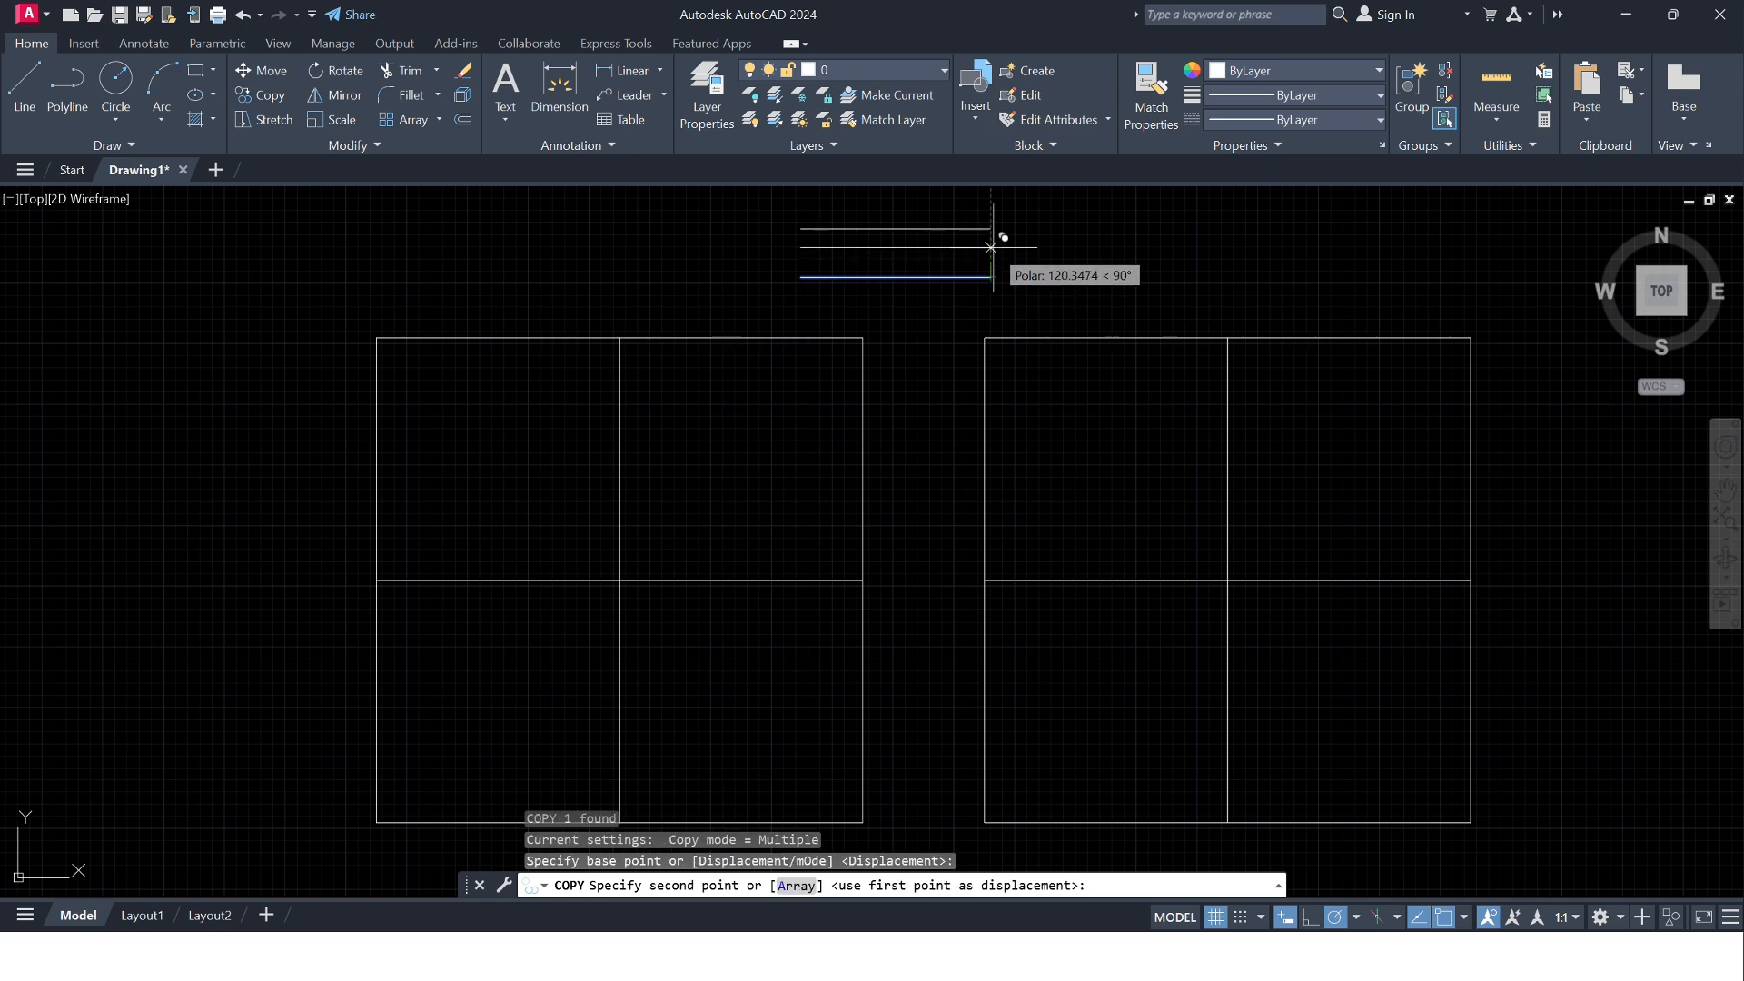
type("2")
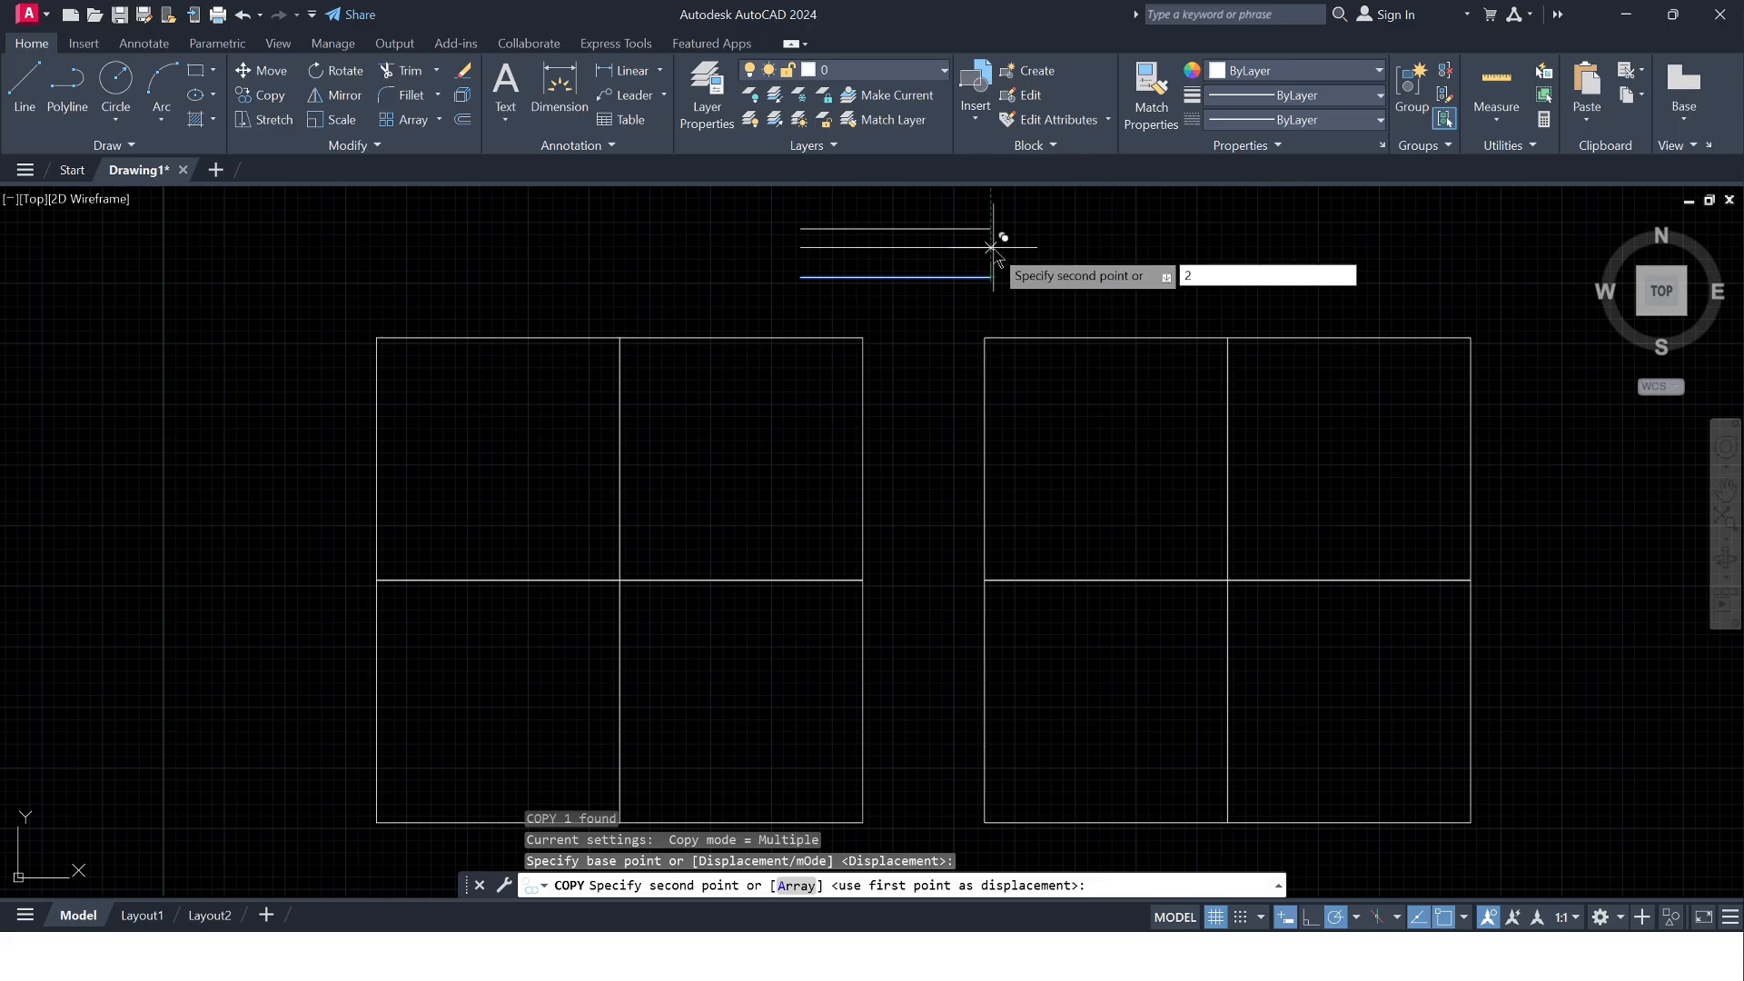
key("BackSpace")
type("100")
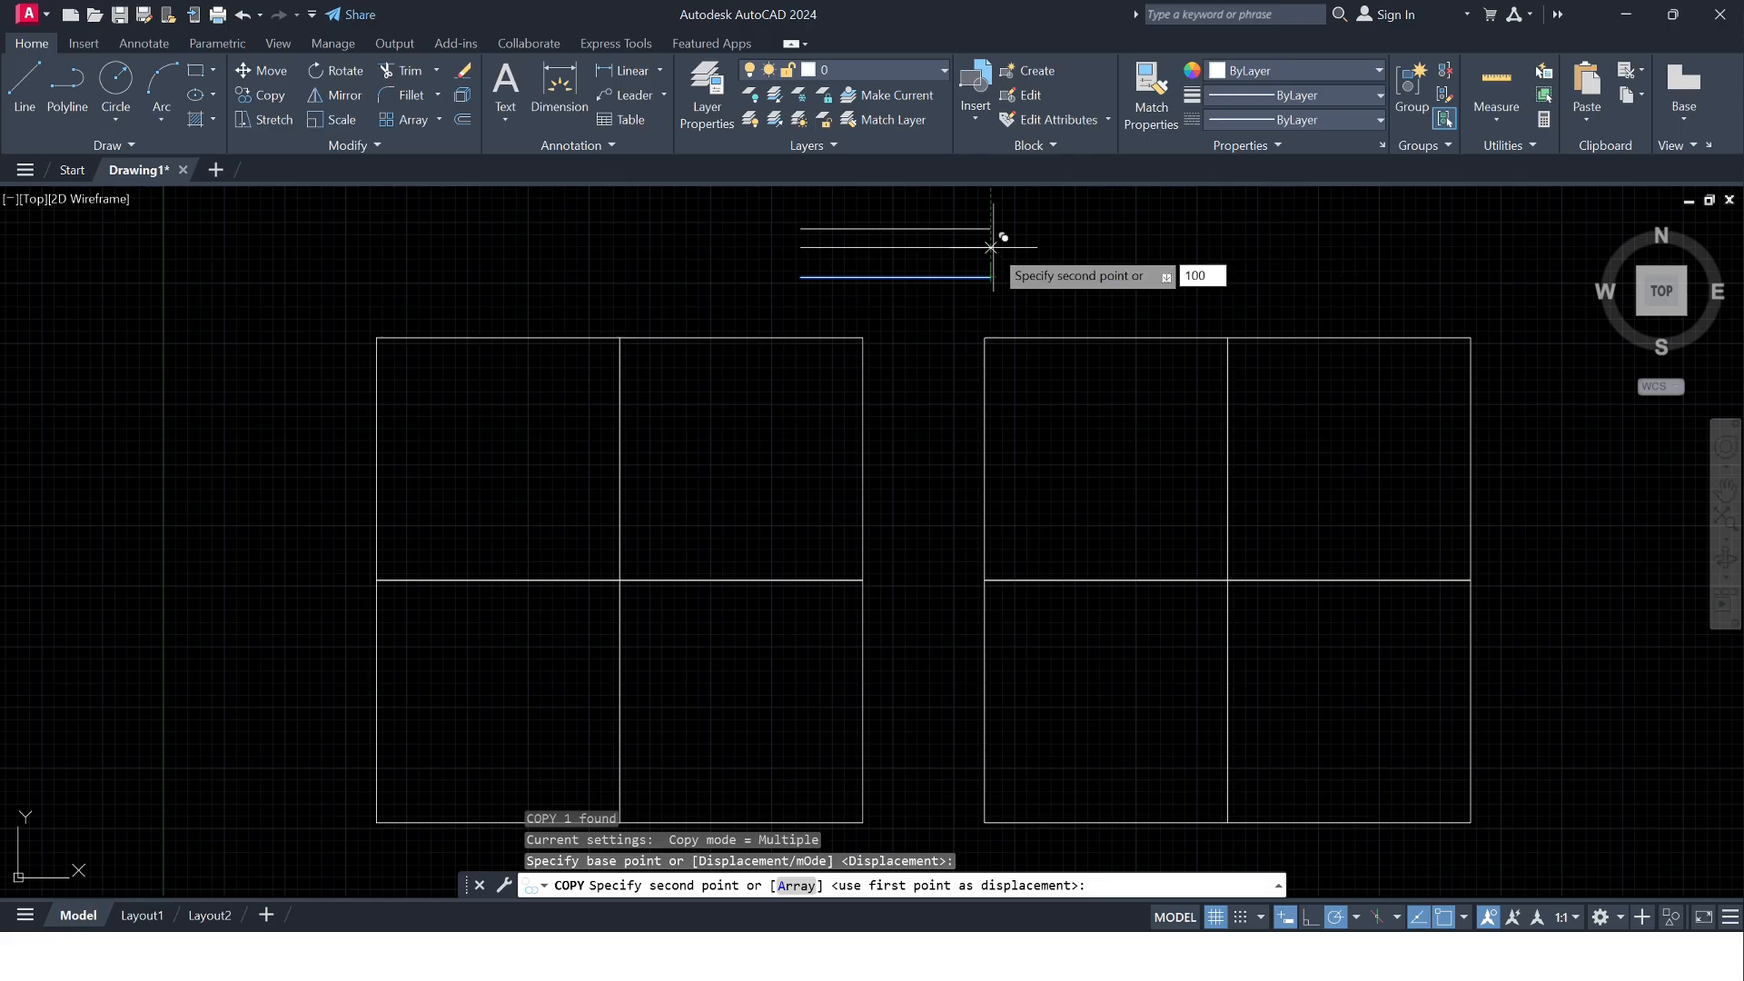
key("Return")
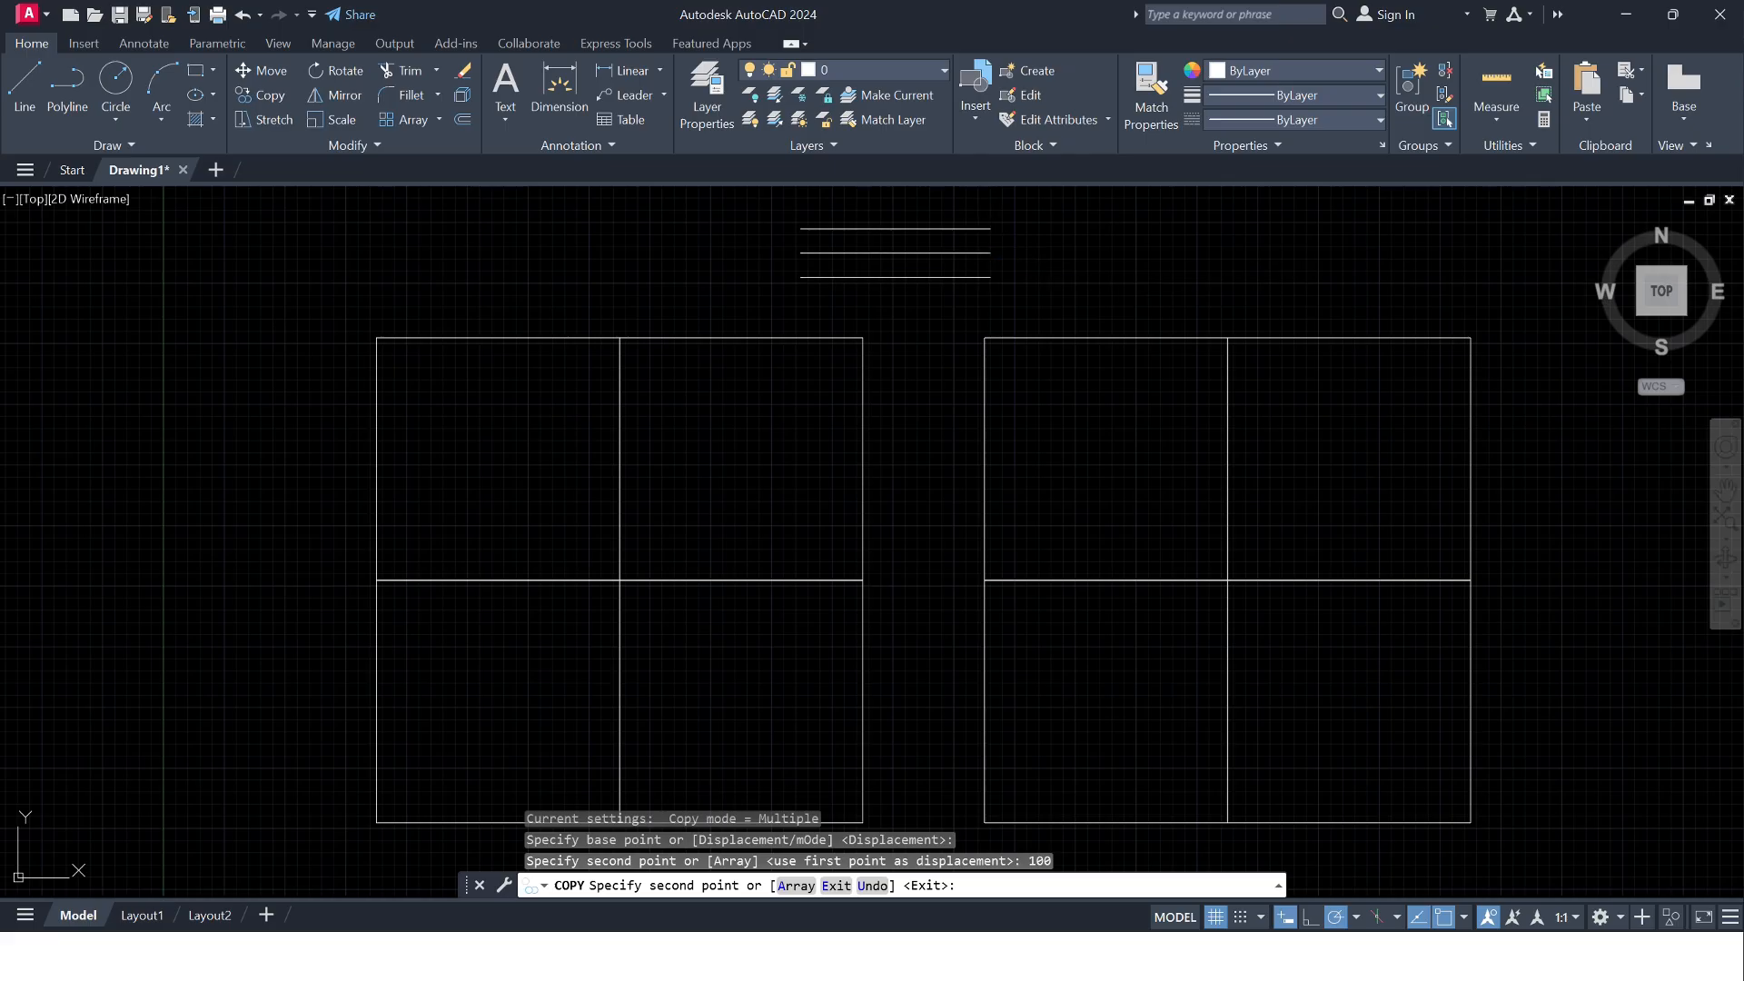
key("Escape")
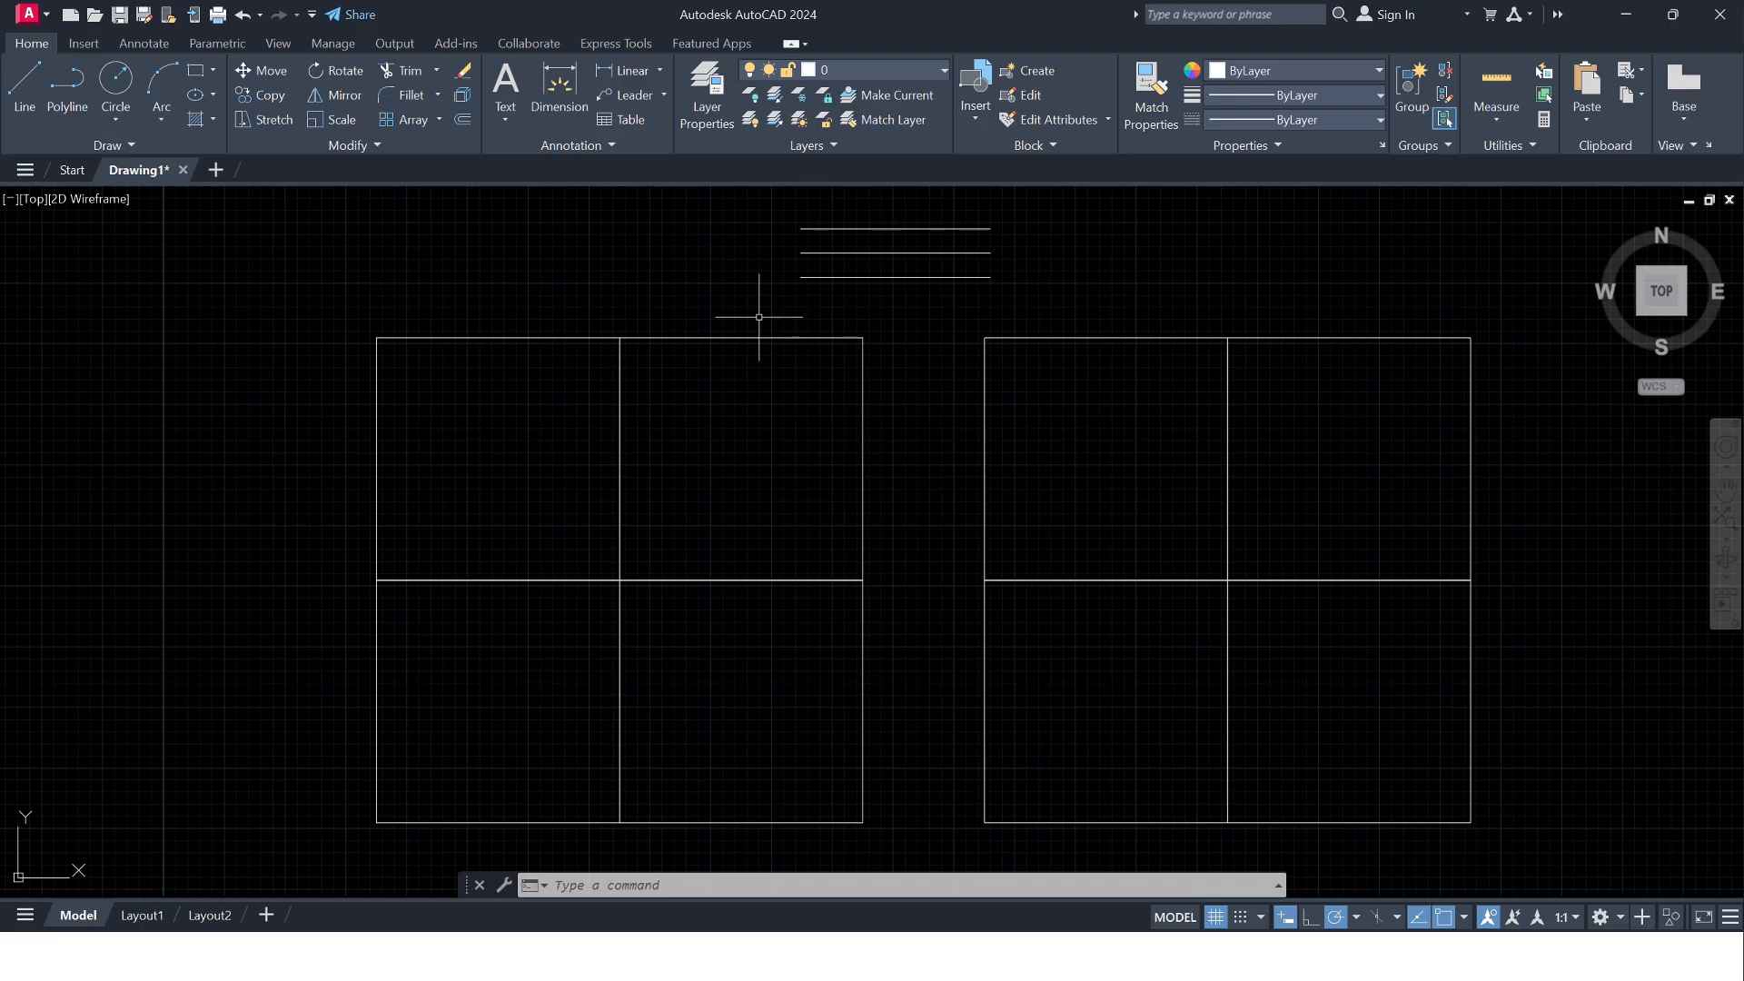
- Draw a circle freehand to the right of the right-hand block's upper squares with the Circle command
scroll(759, 317, "down", 4)
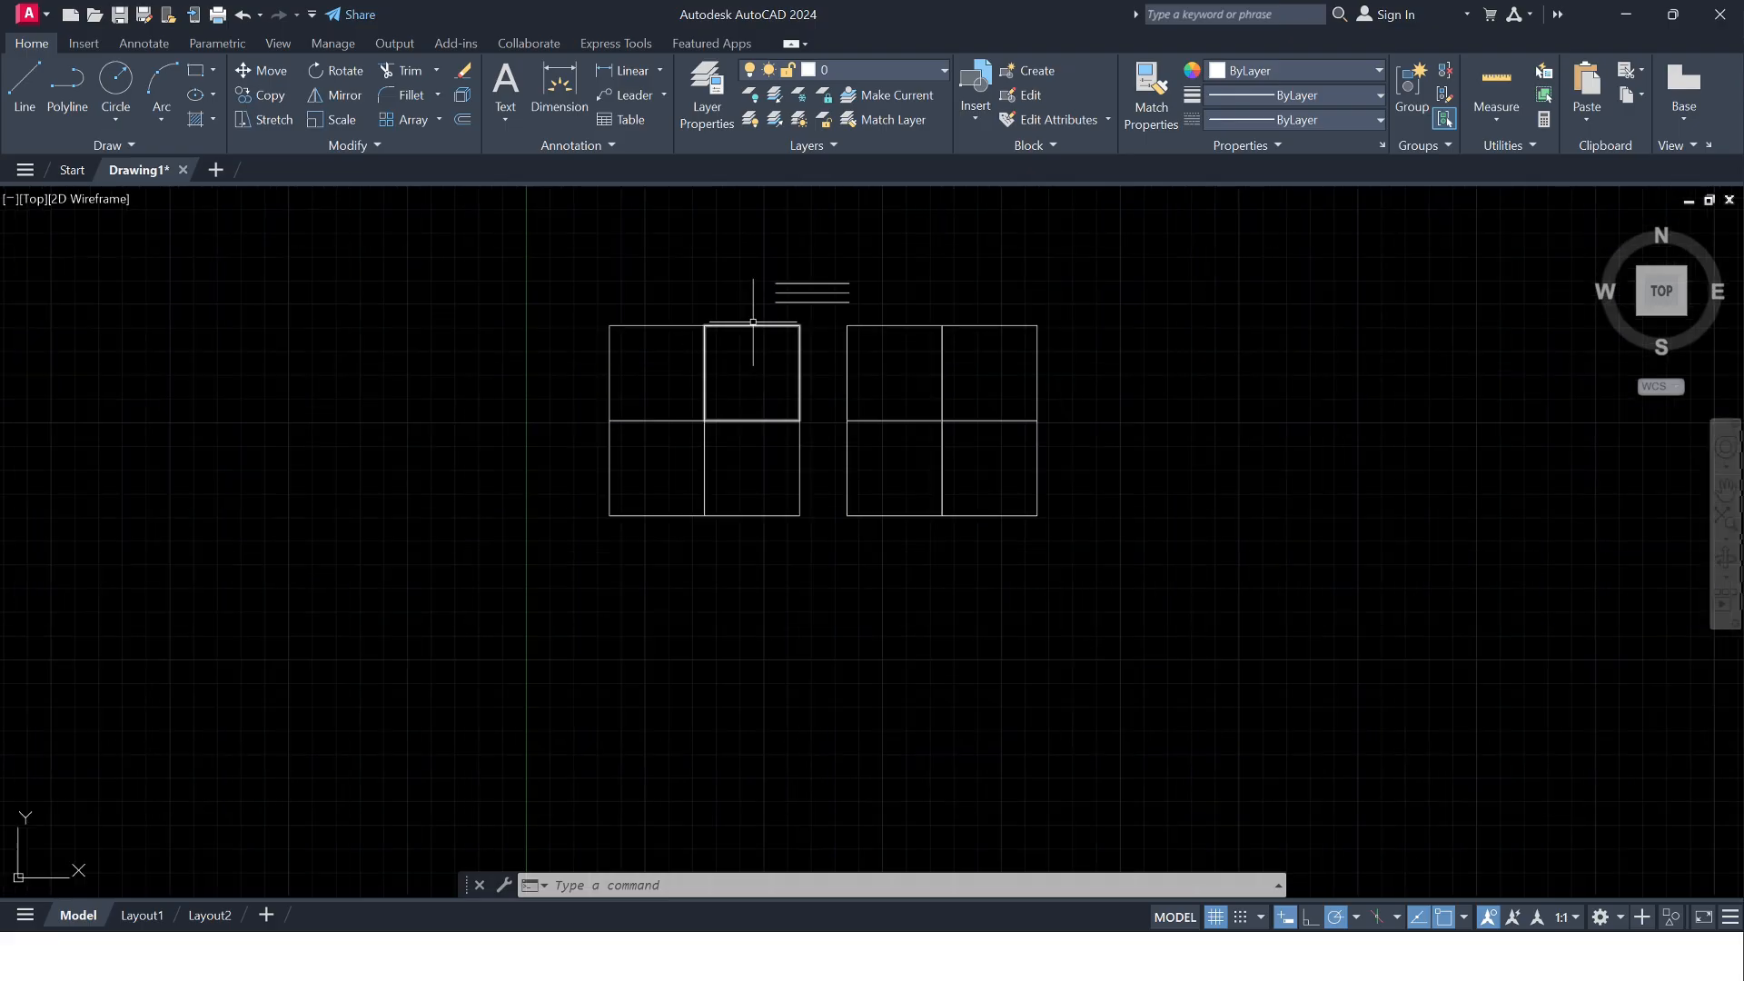
scroll(906, 276, "up", 2)
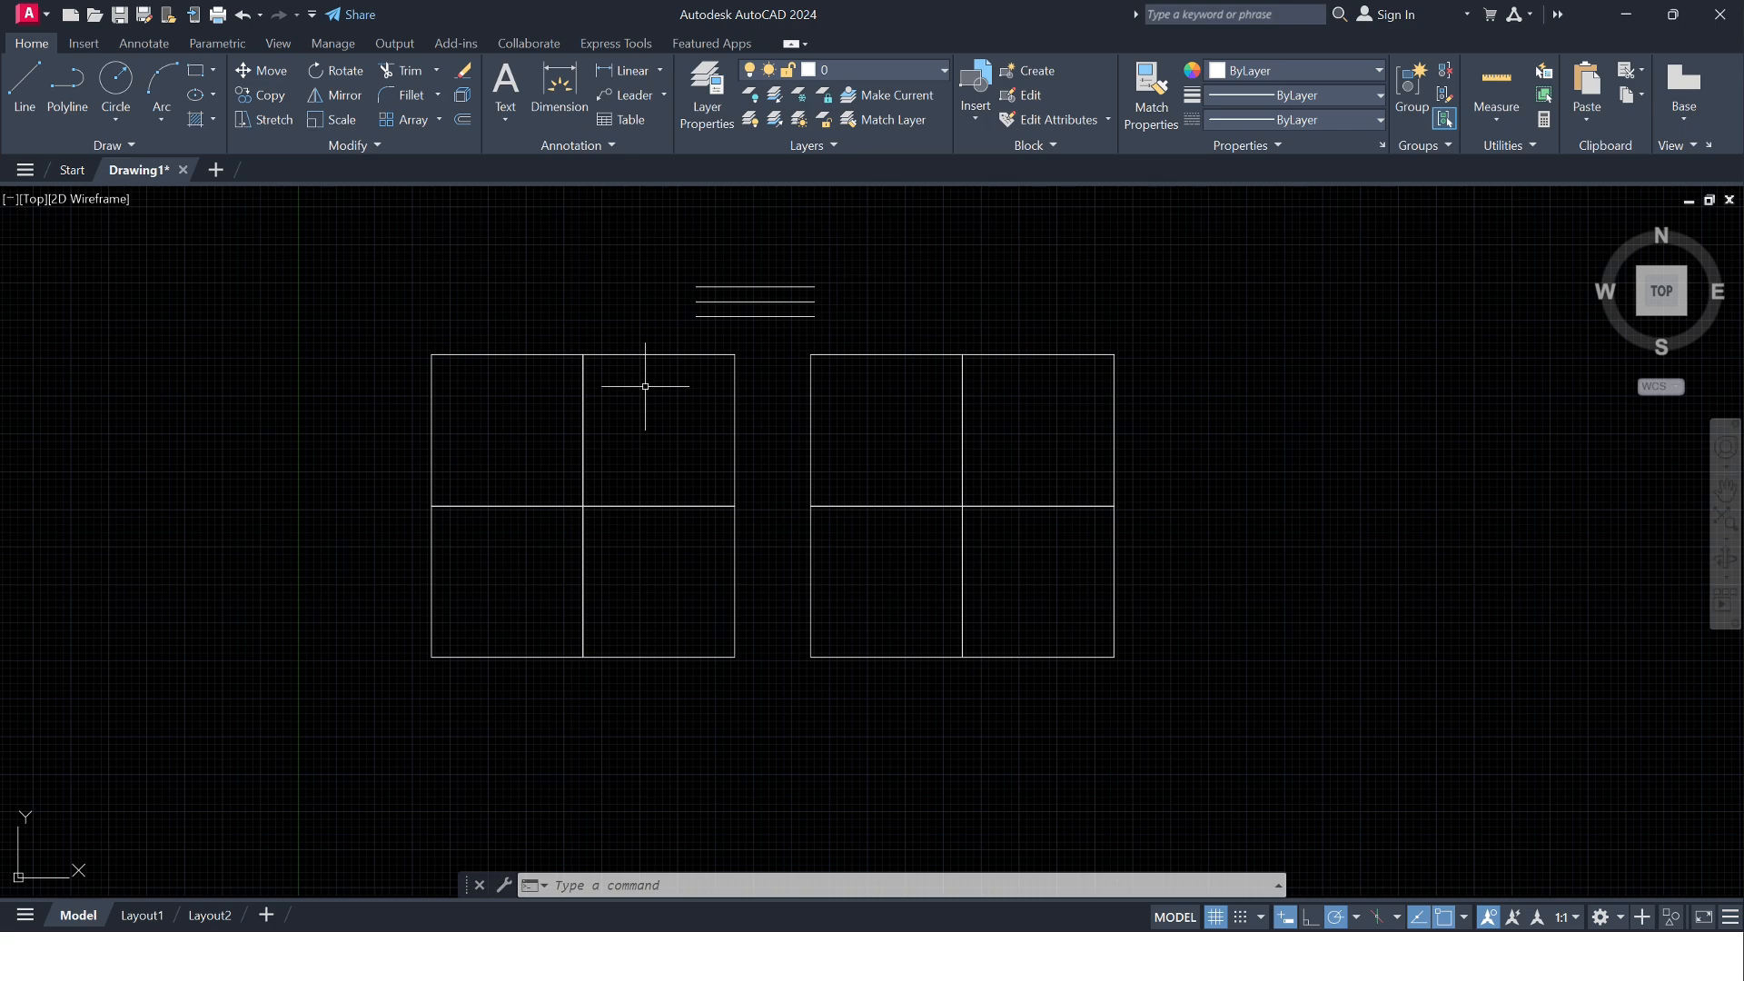
type("c")
key("Return")
left_click(1233, 388)
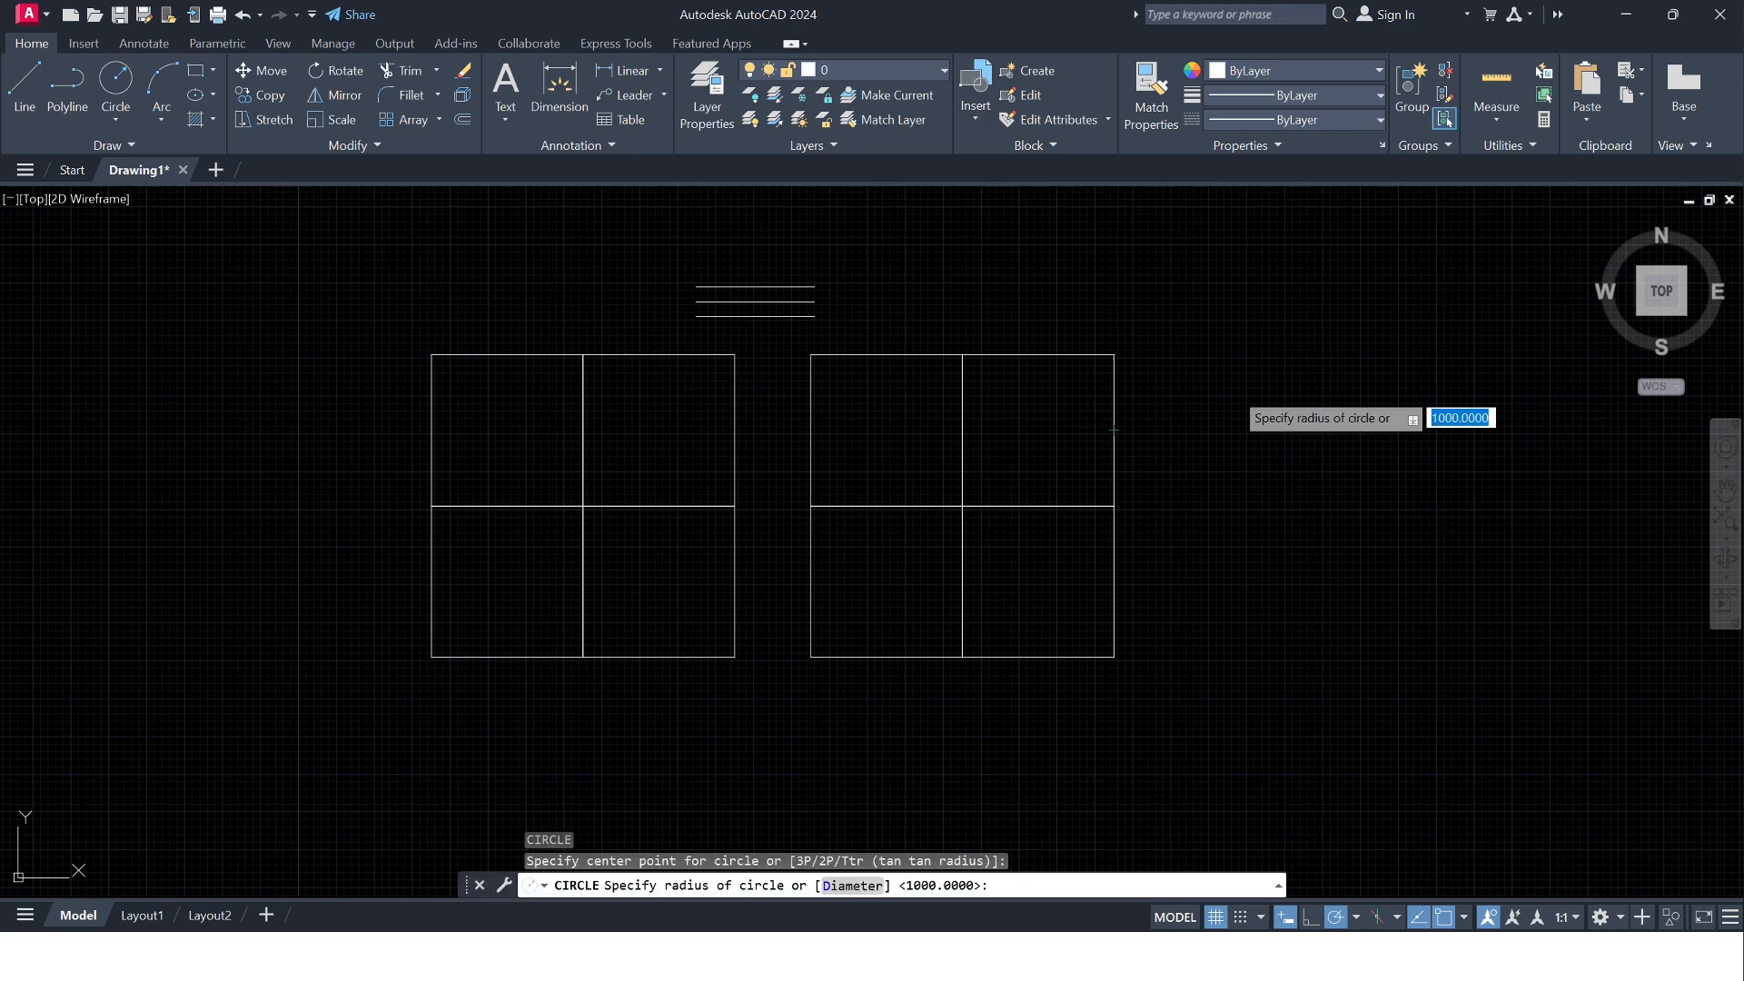
left_click(1279, 447)
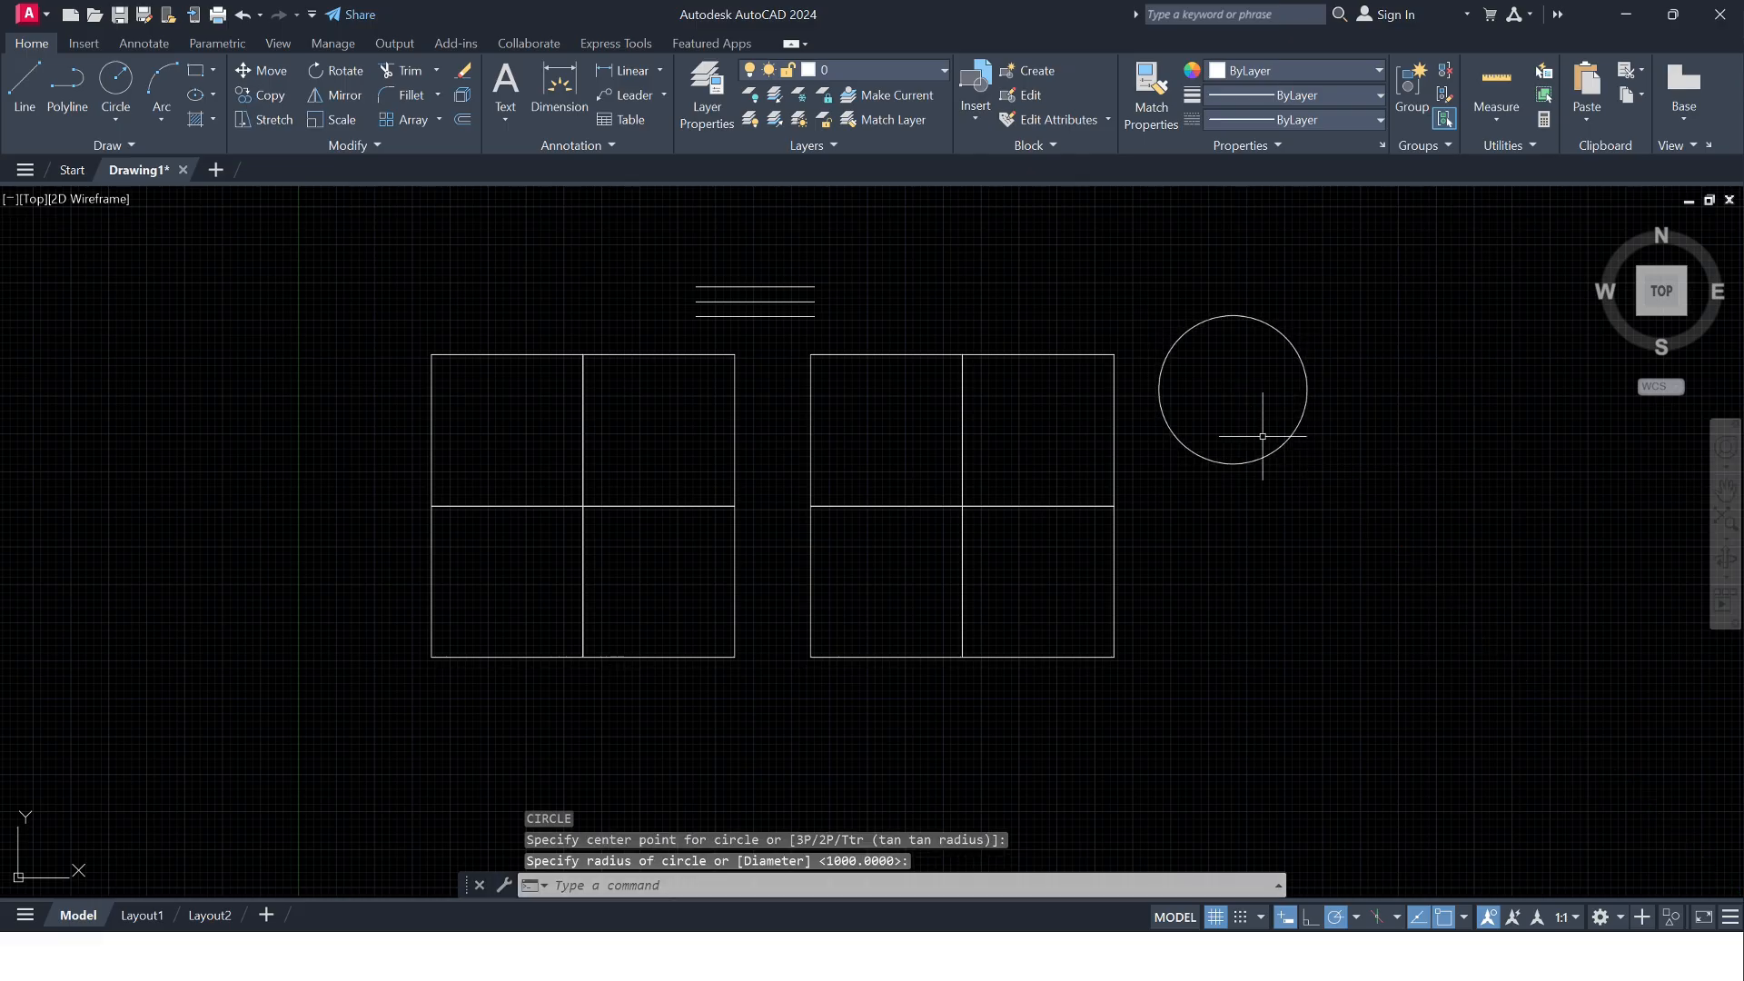
- Draw a seven-sided polygon, inscribed in circle, below the circle with one vertex pointing left
type("pol")
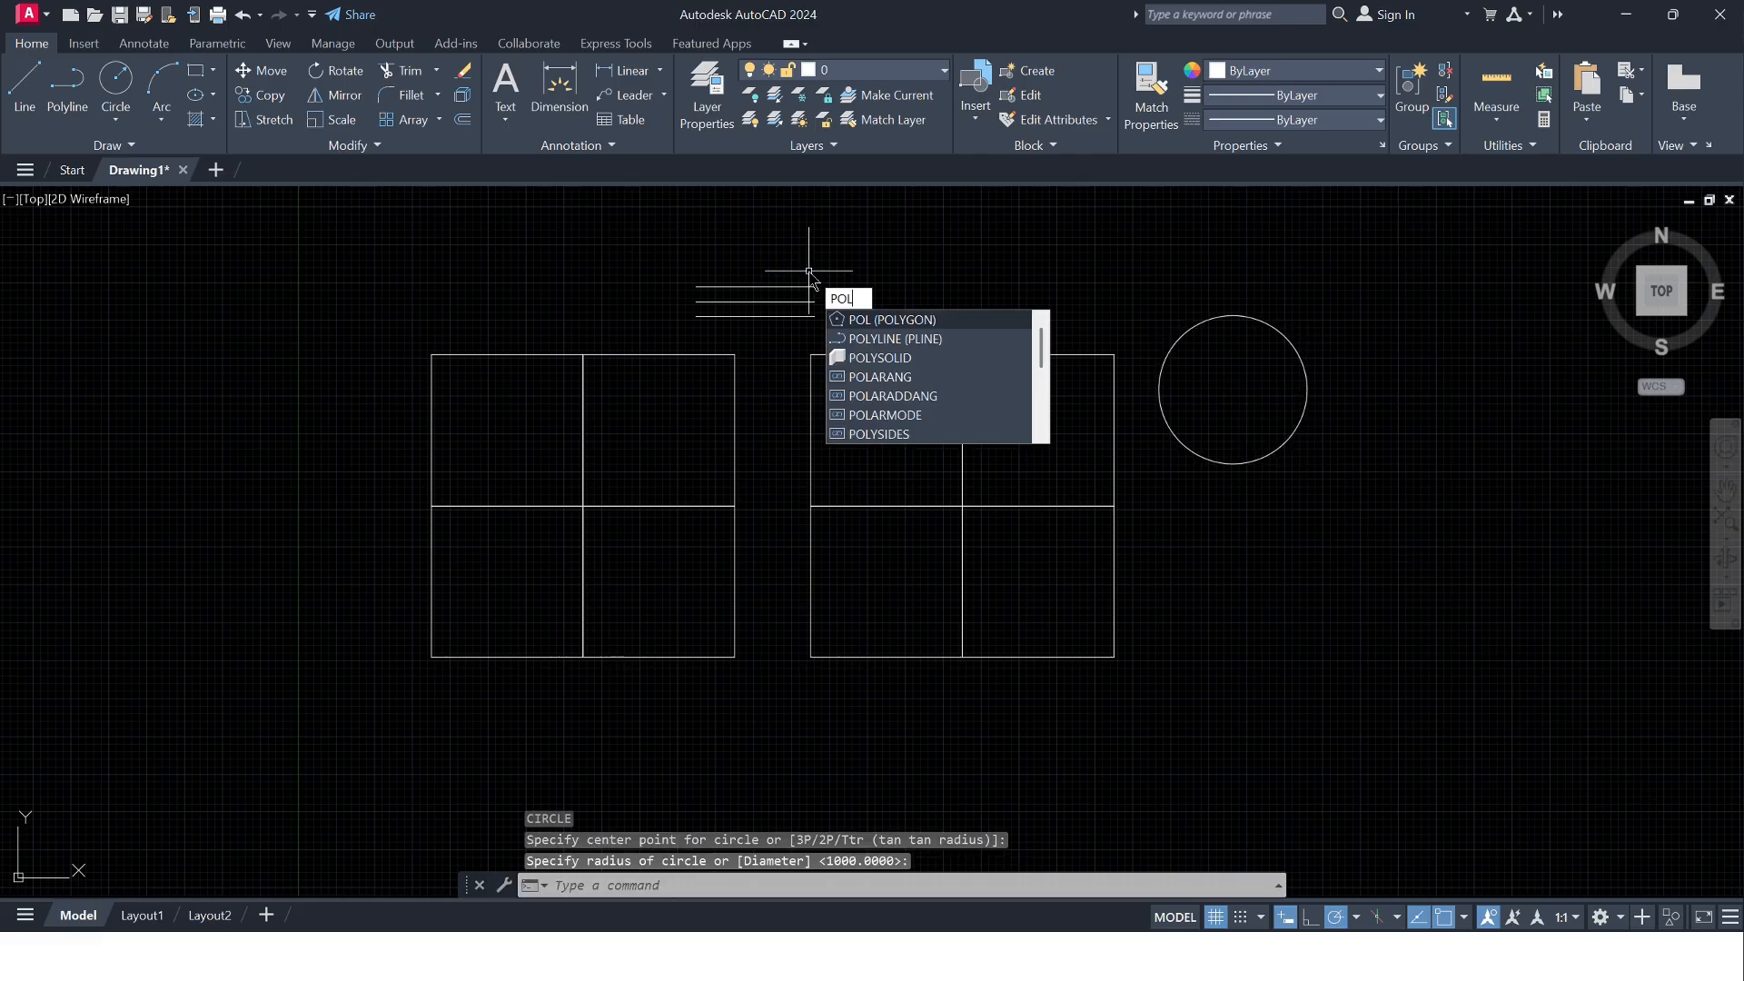
key("Return")
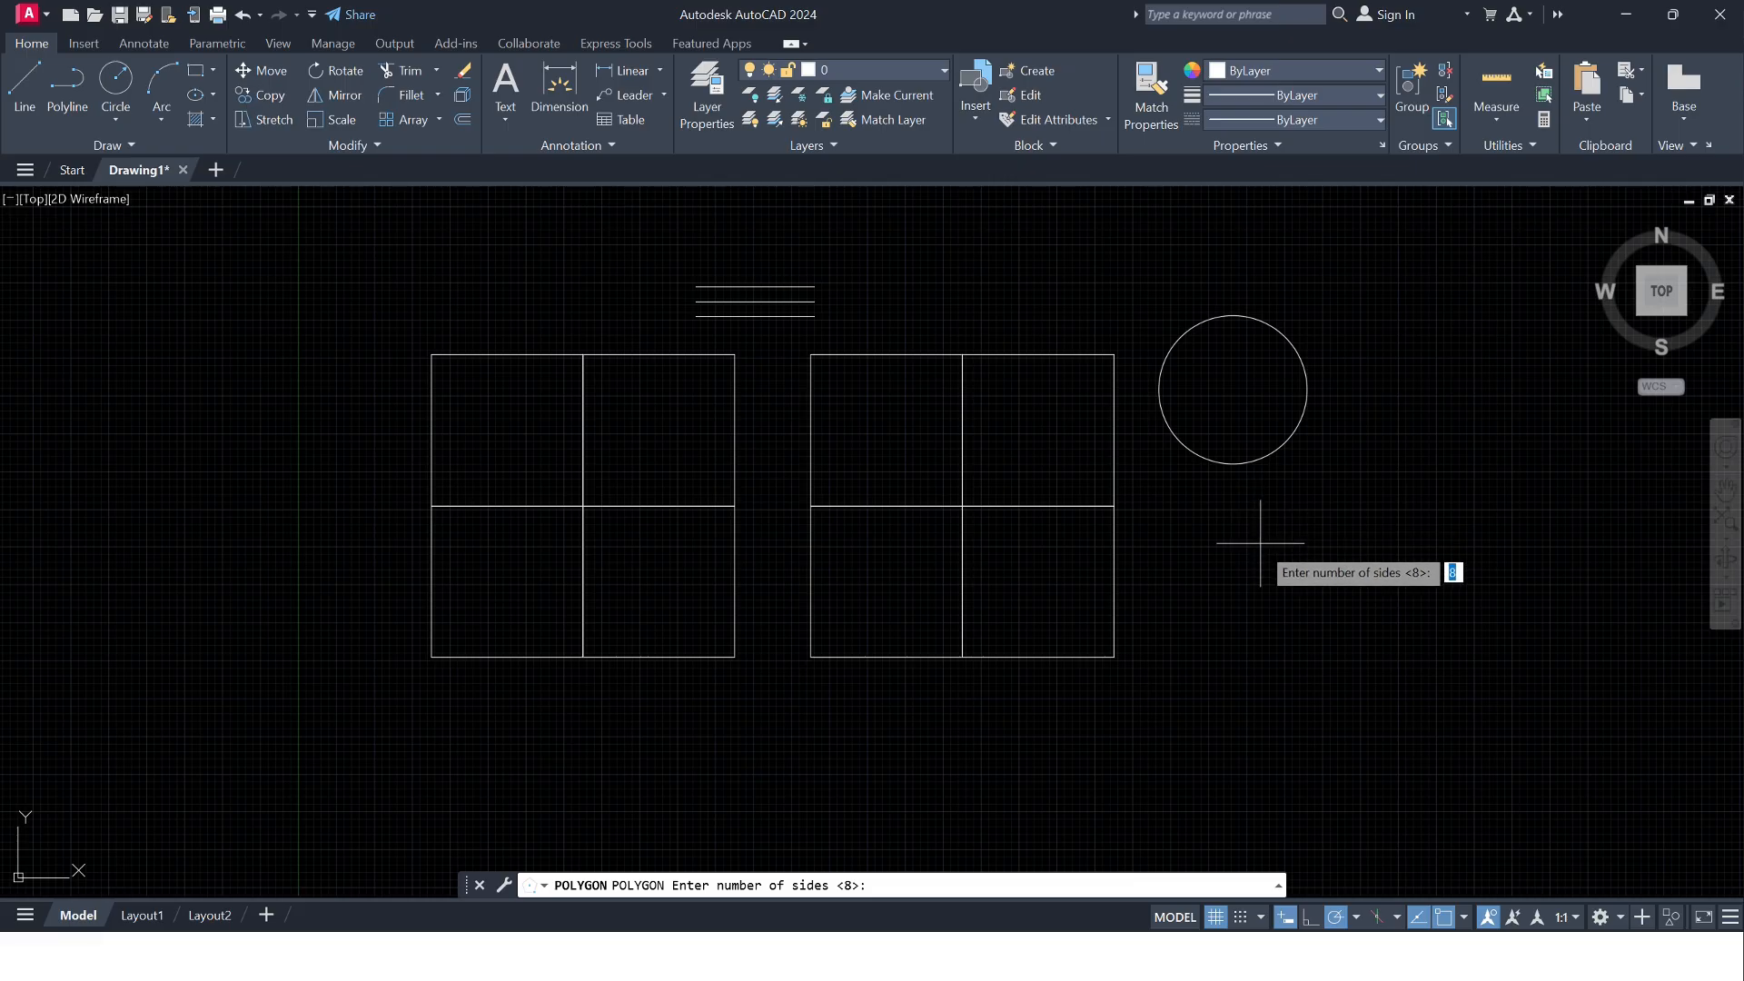
type("7")
key("Return")
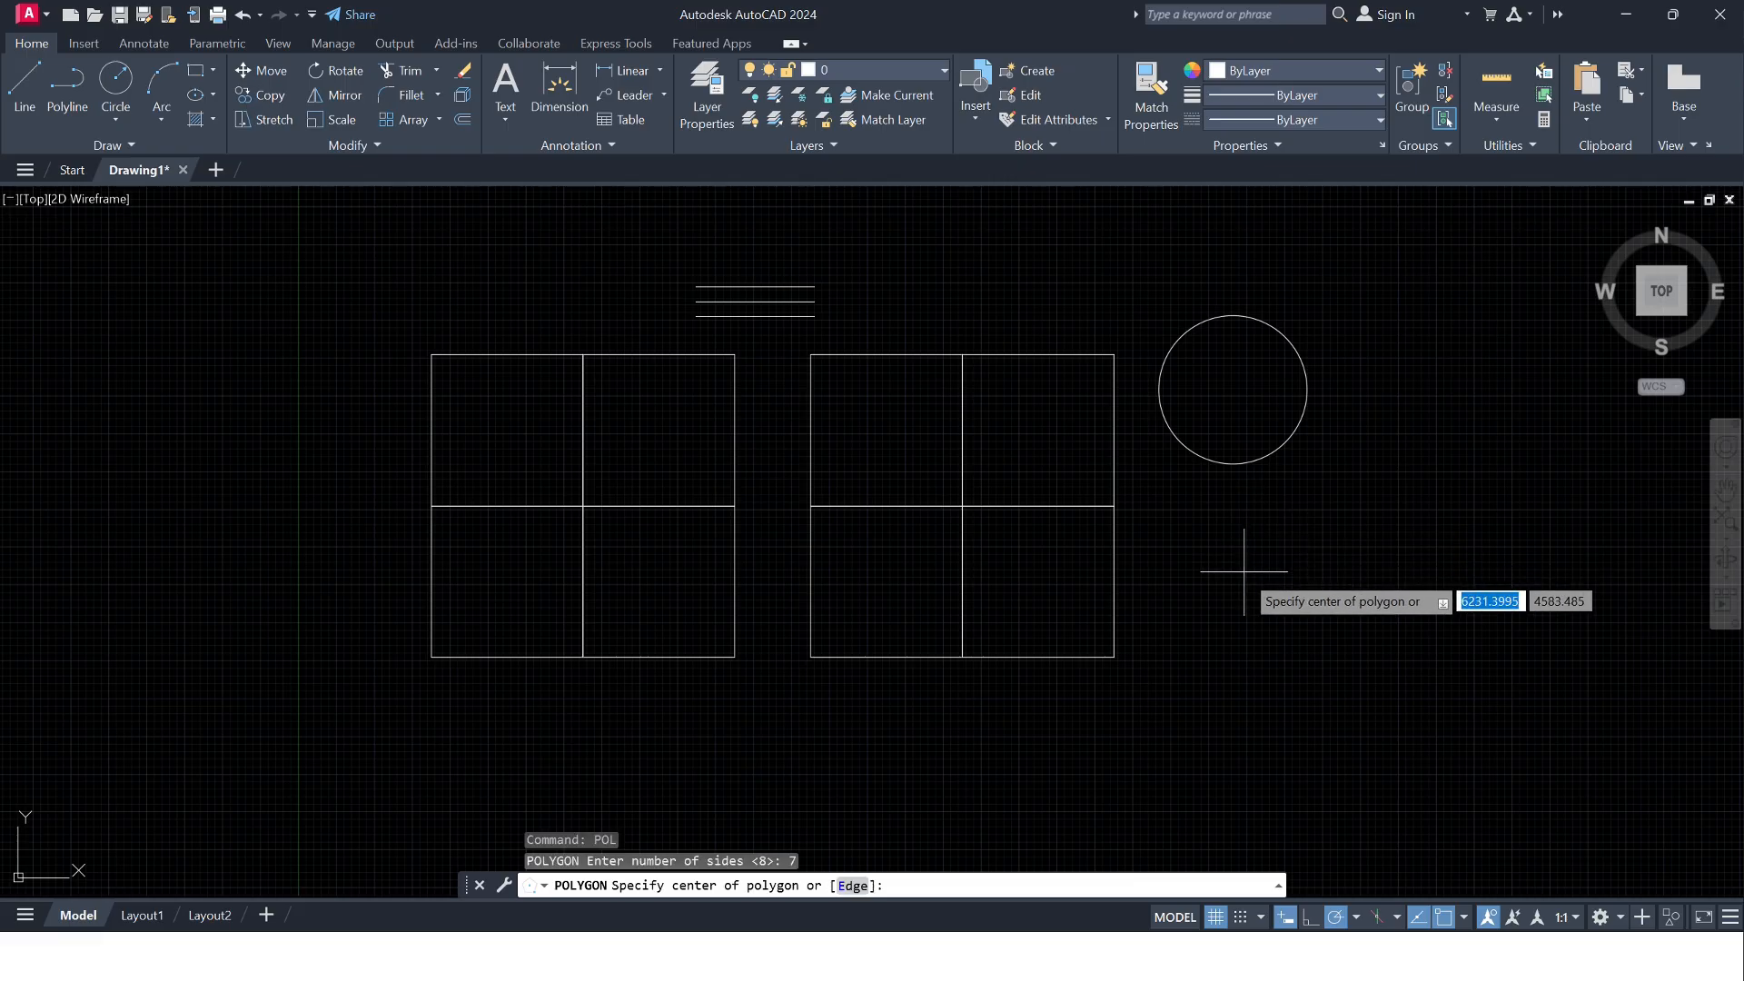
left_click(1240, 574)
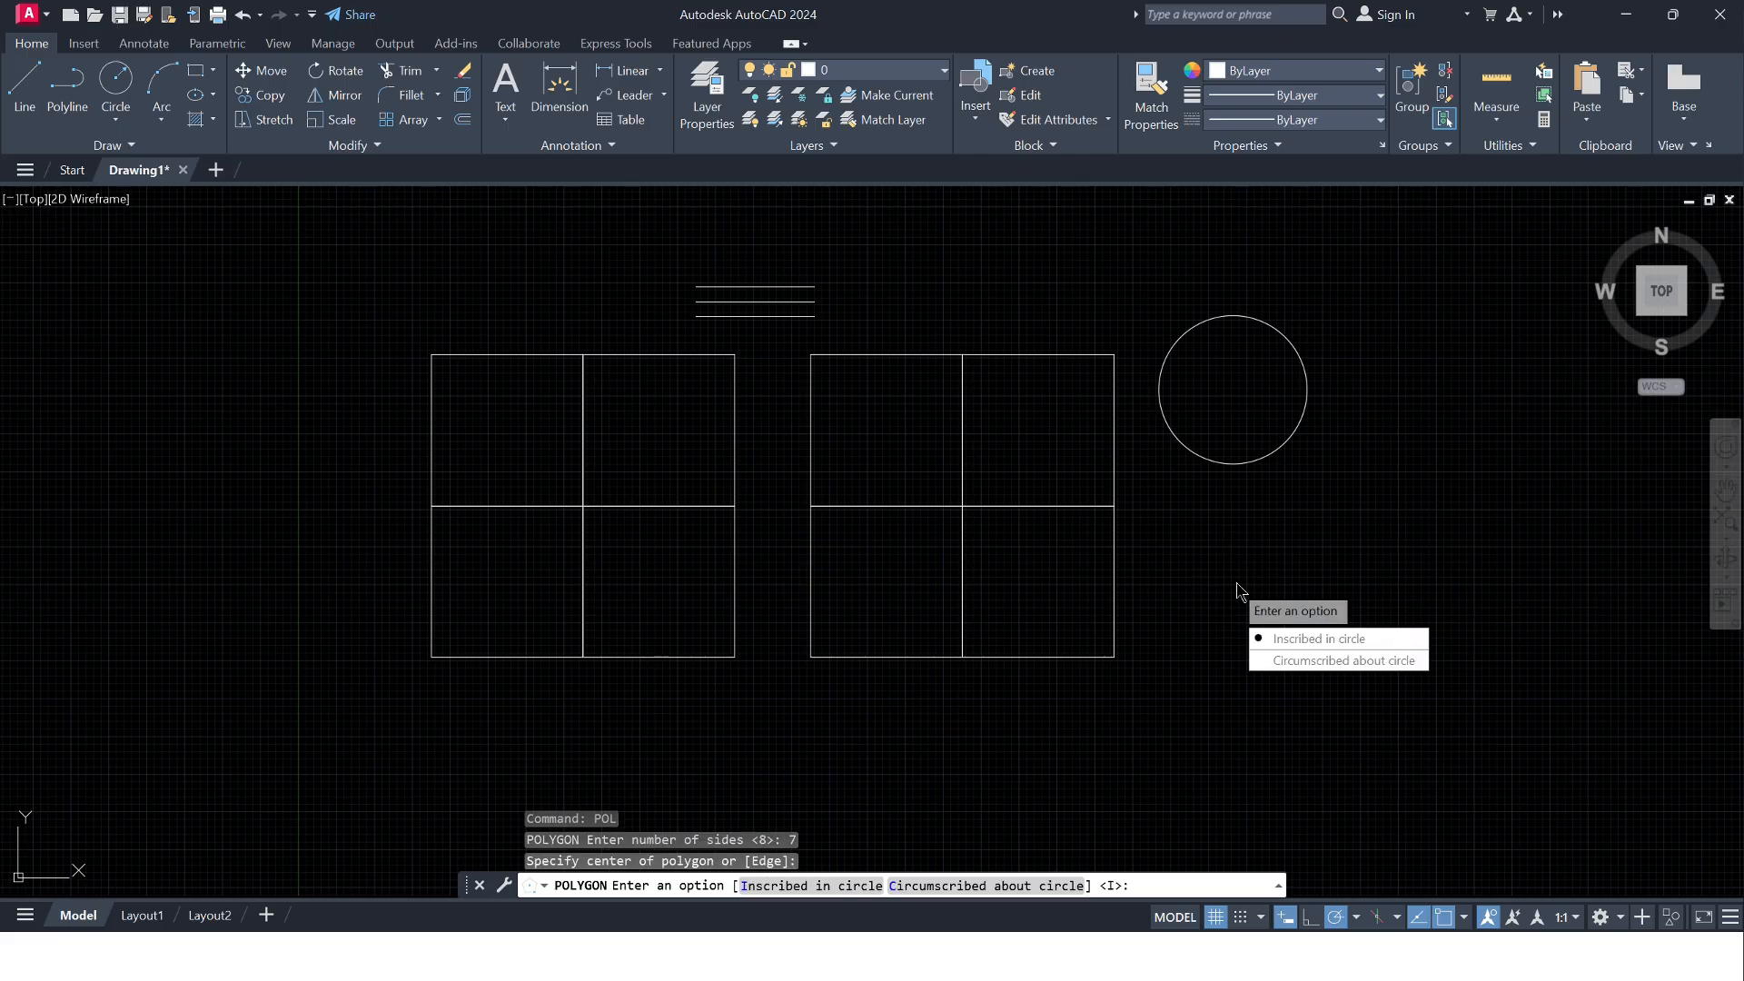
left_click(1338, 639)
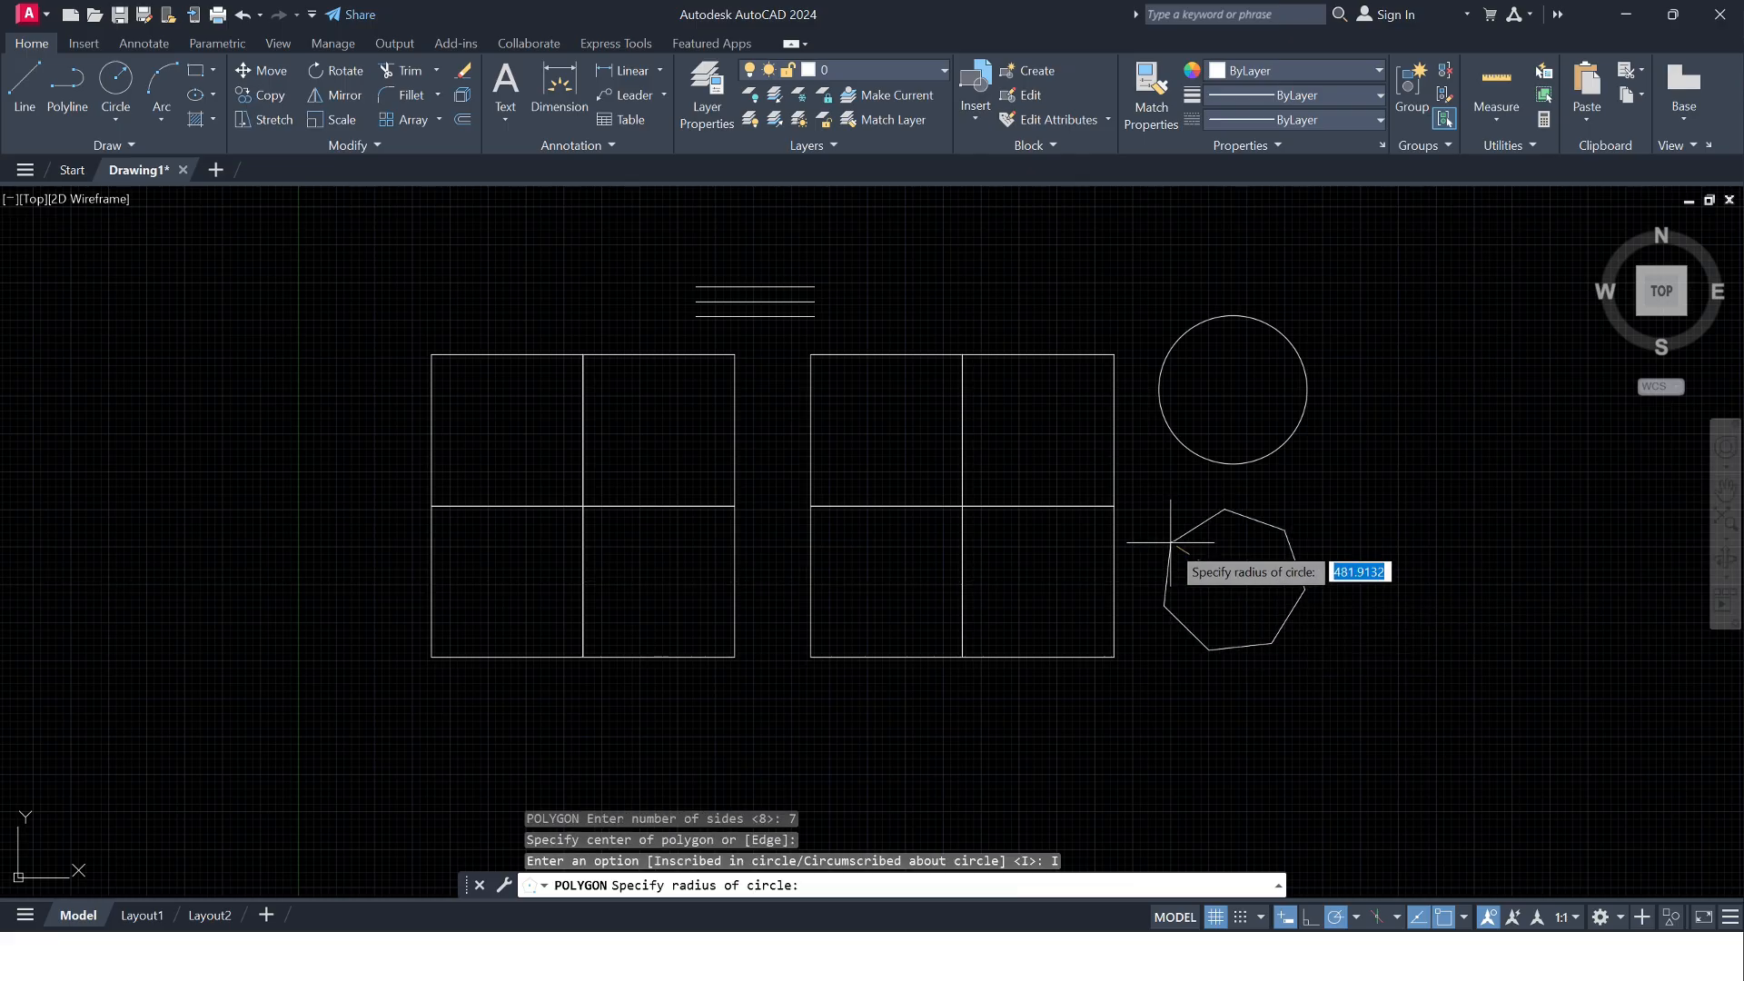
left_click(1168, 582)
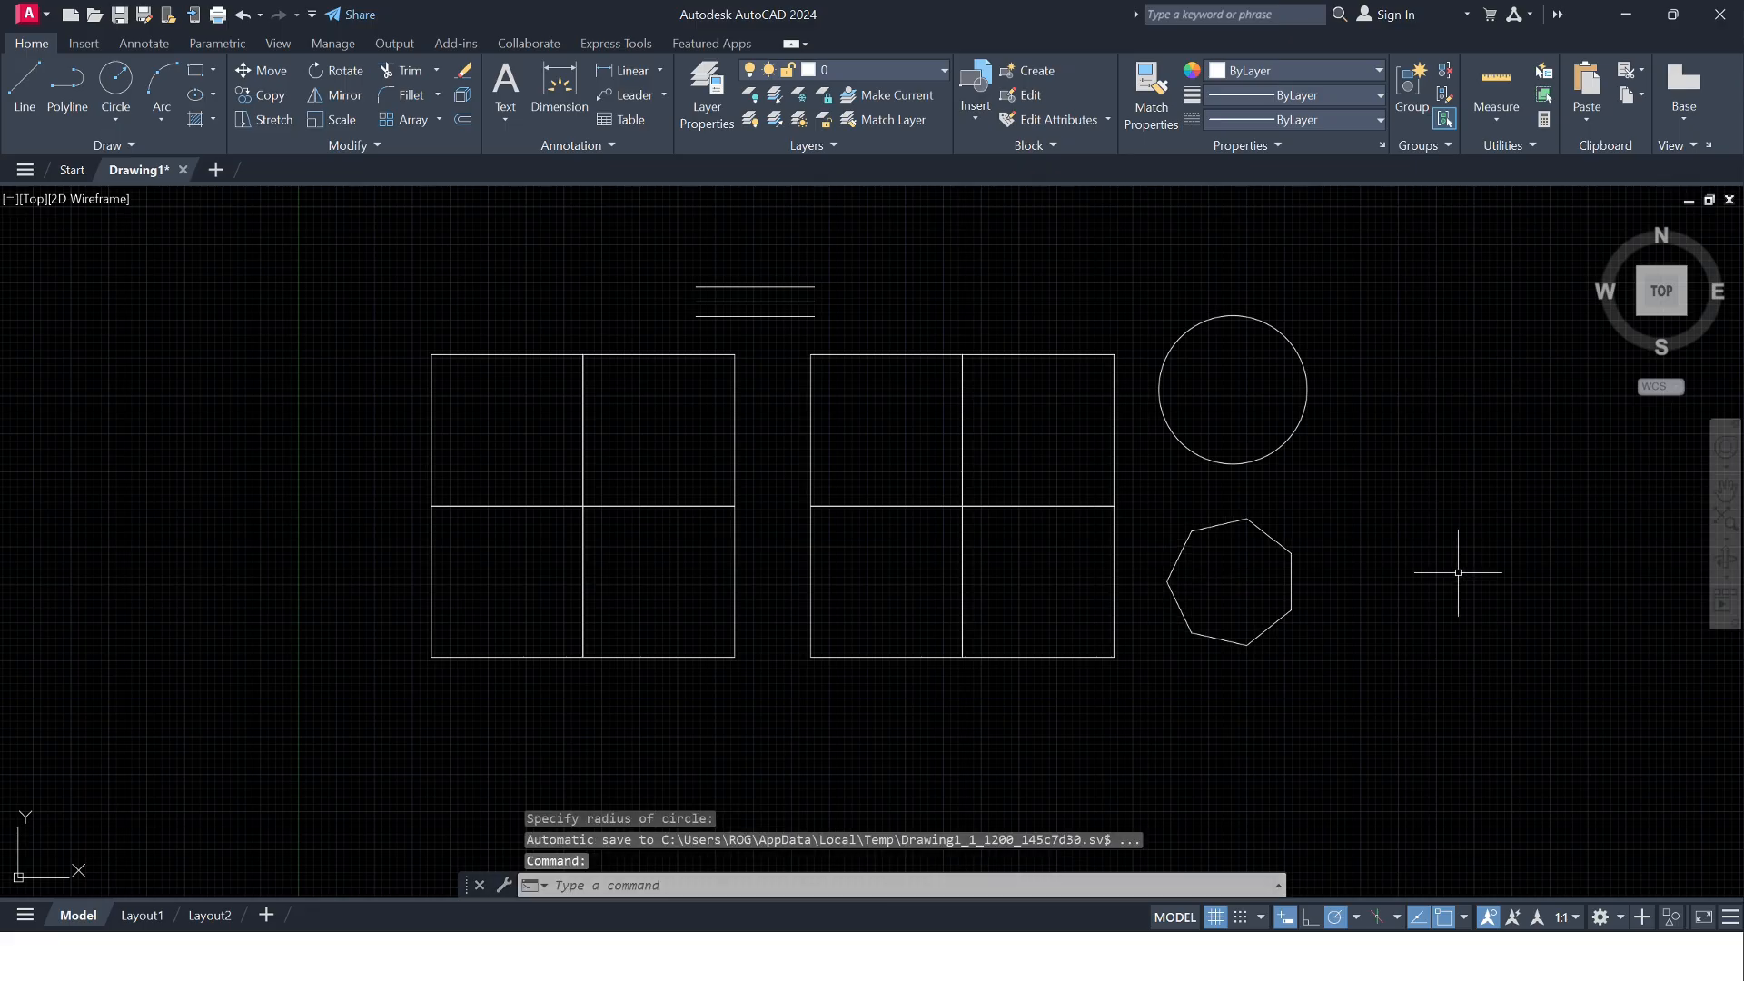
scroll(1278, 617, "up", 2)
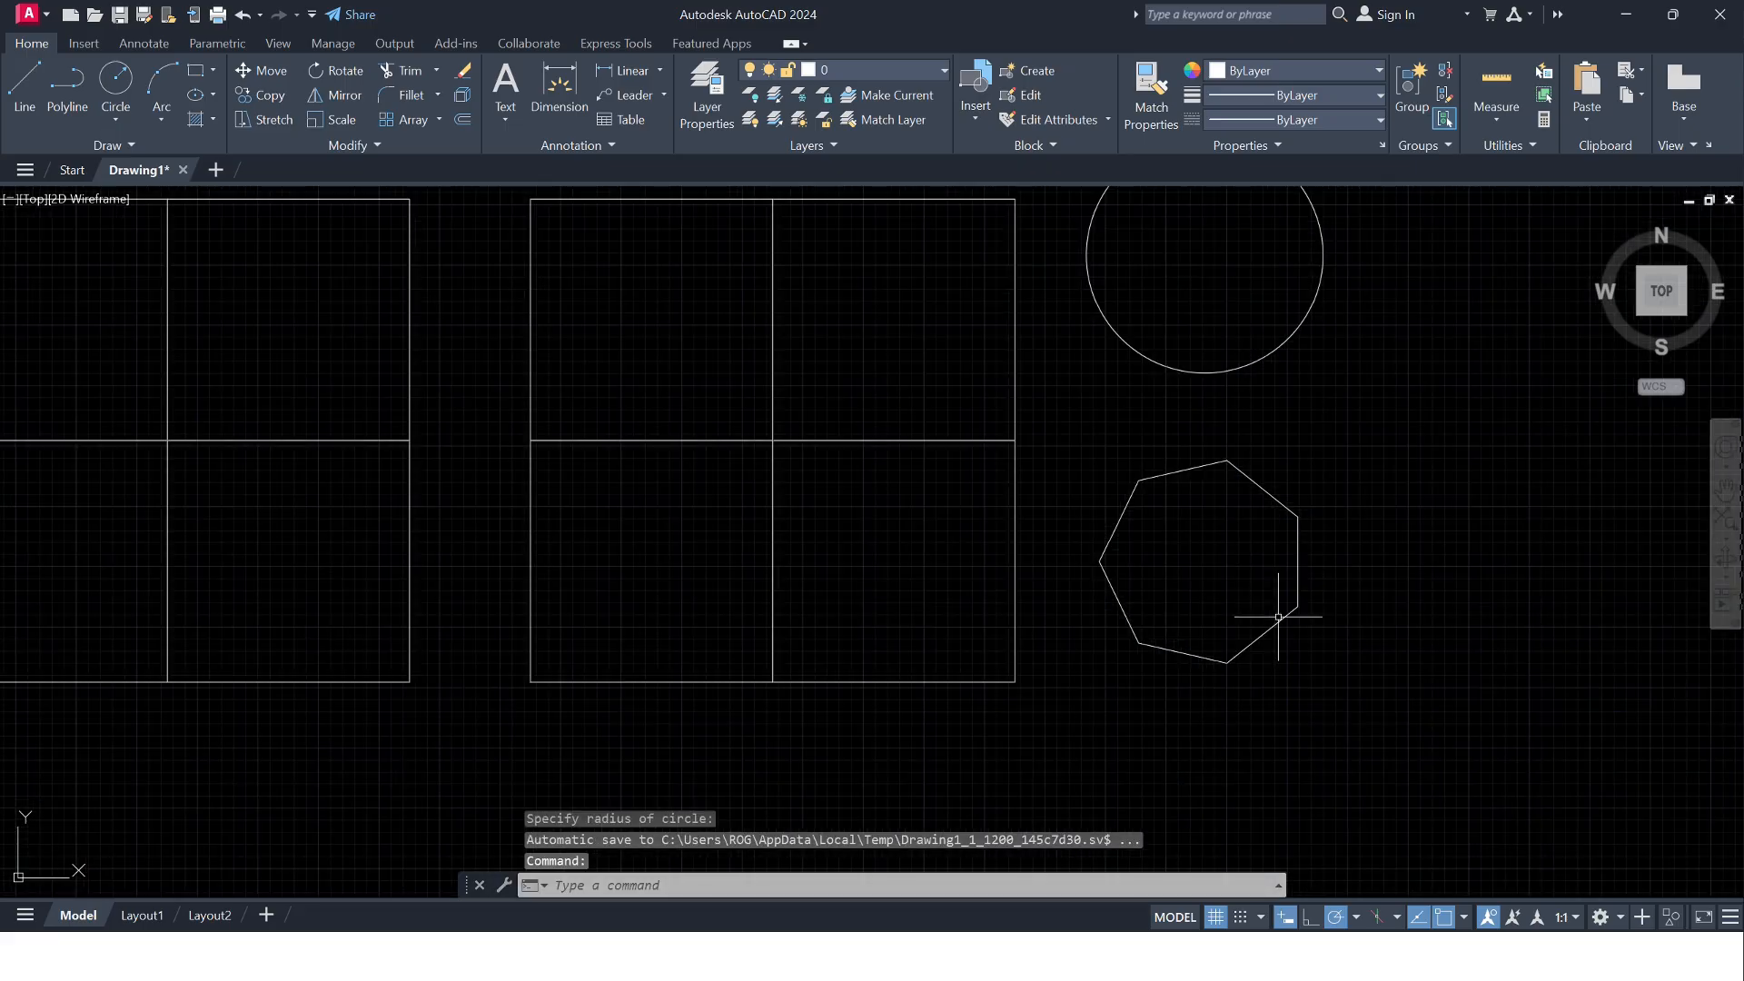
- Offset the upper-right square of the left-hand block 100 units inward with the Offset command
scroll(1278, 617, "down", 2)
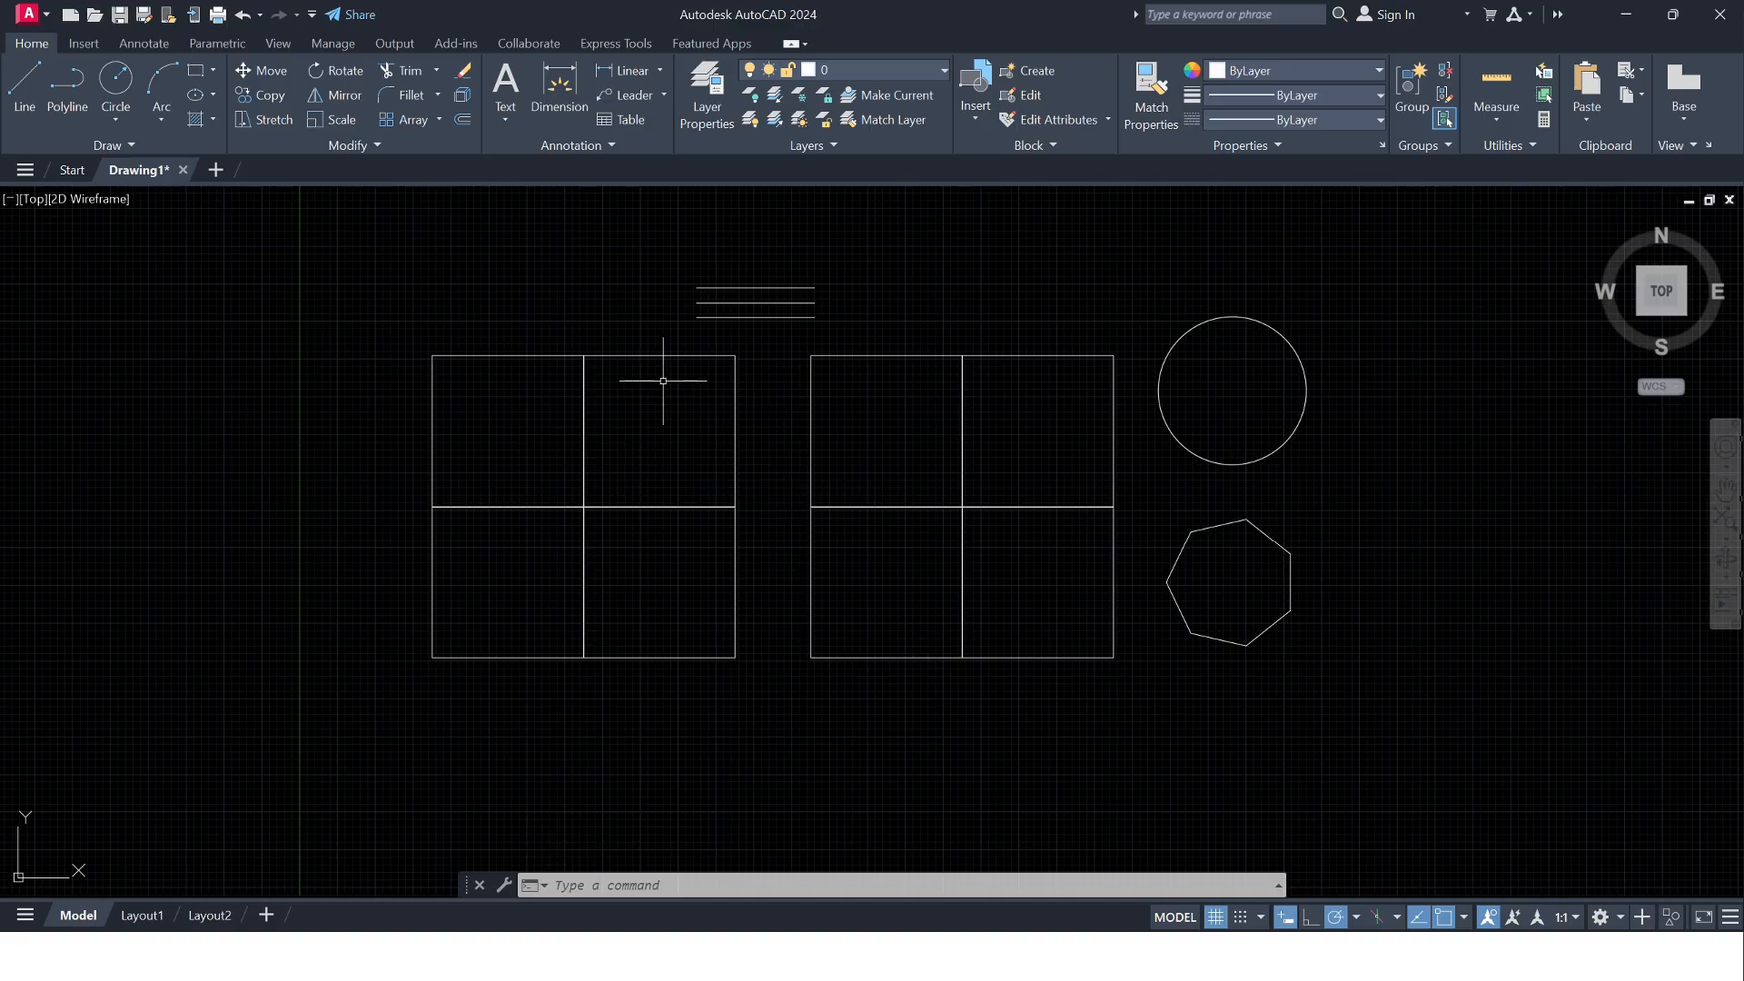
scroll(664, 381, "up", 2)
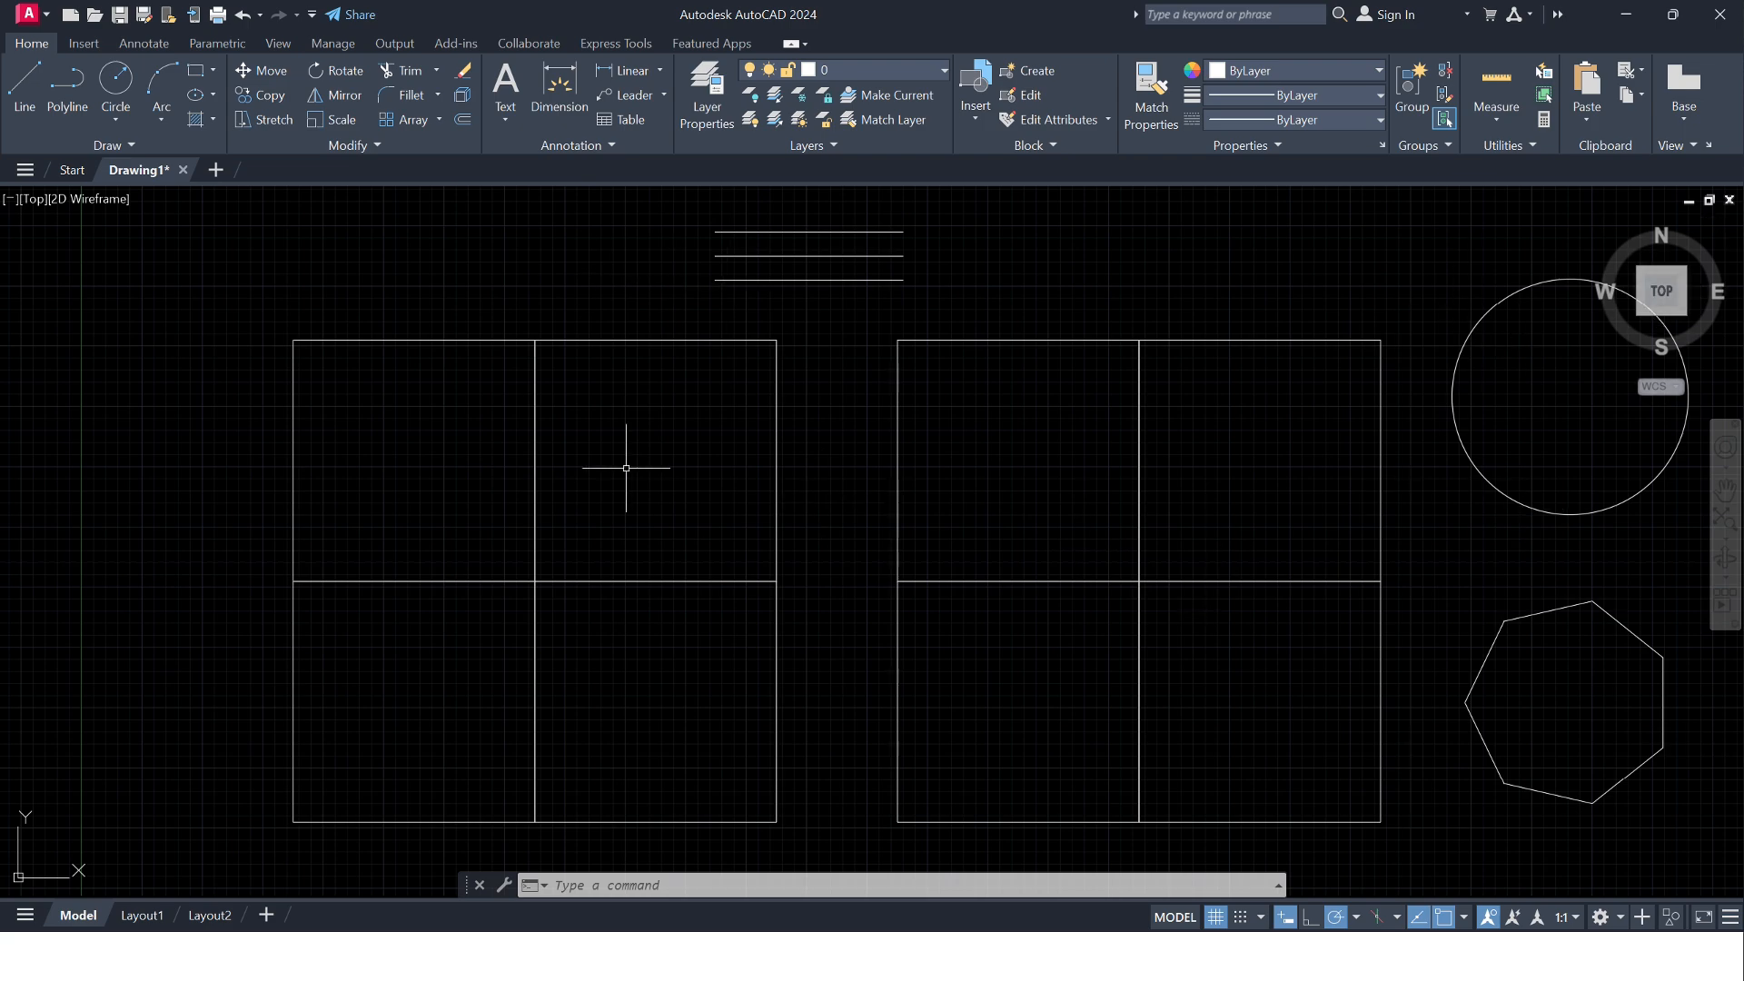
type("o")
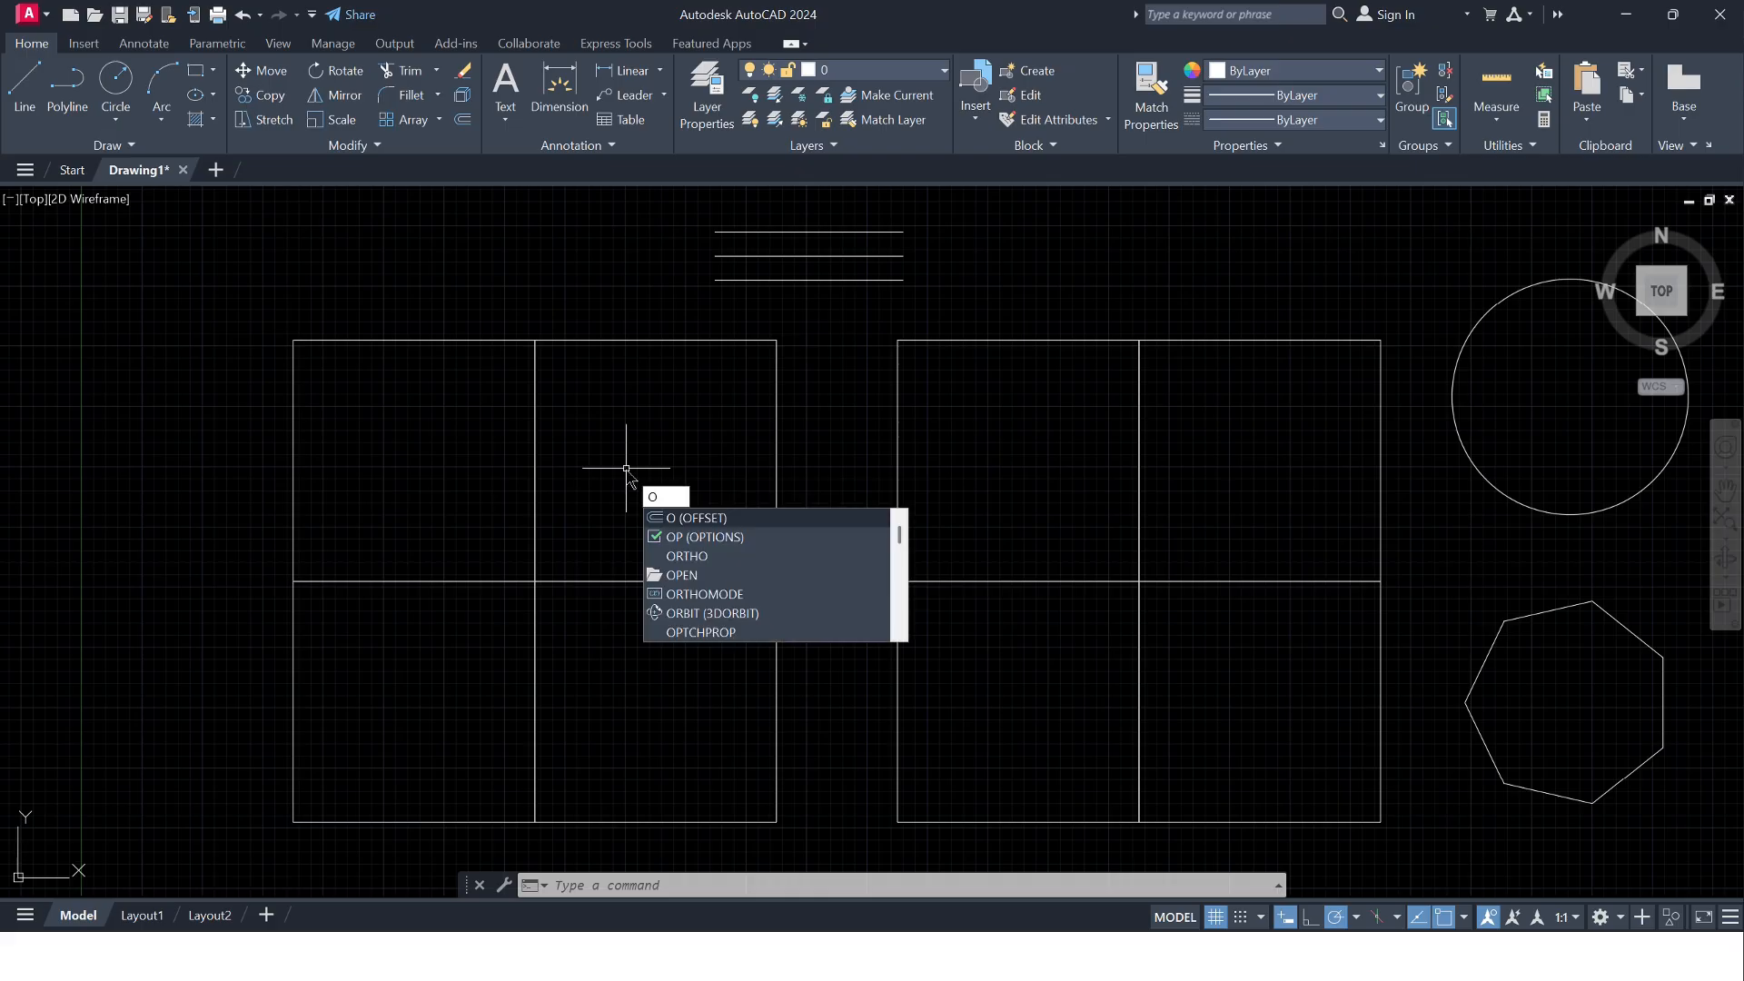
key("Return")
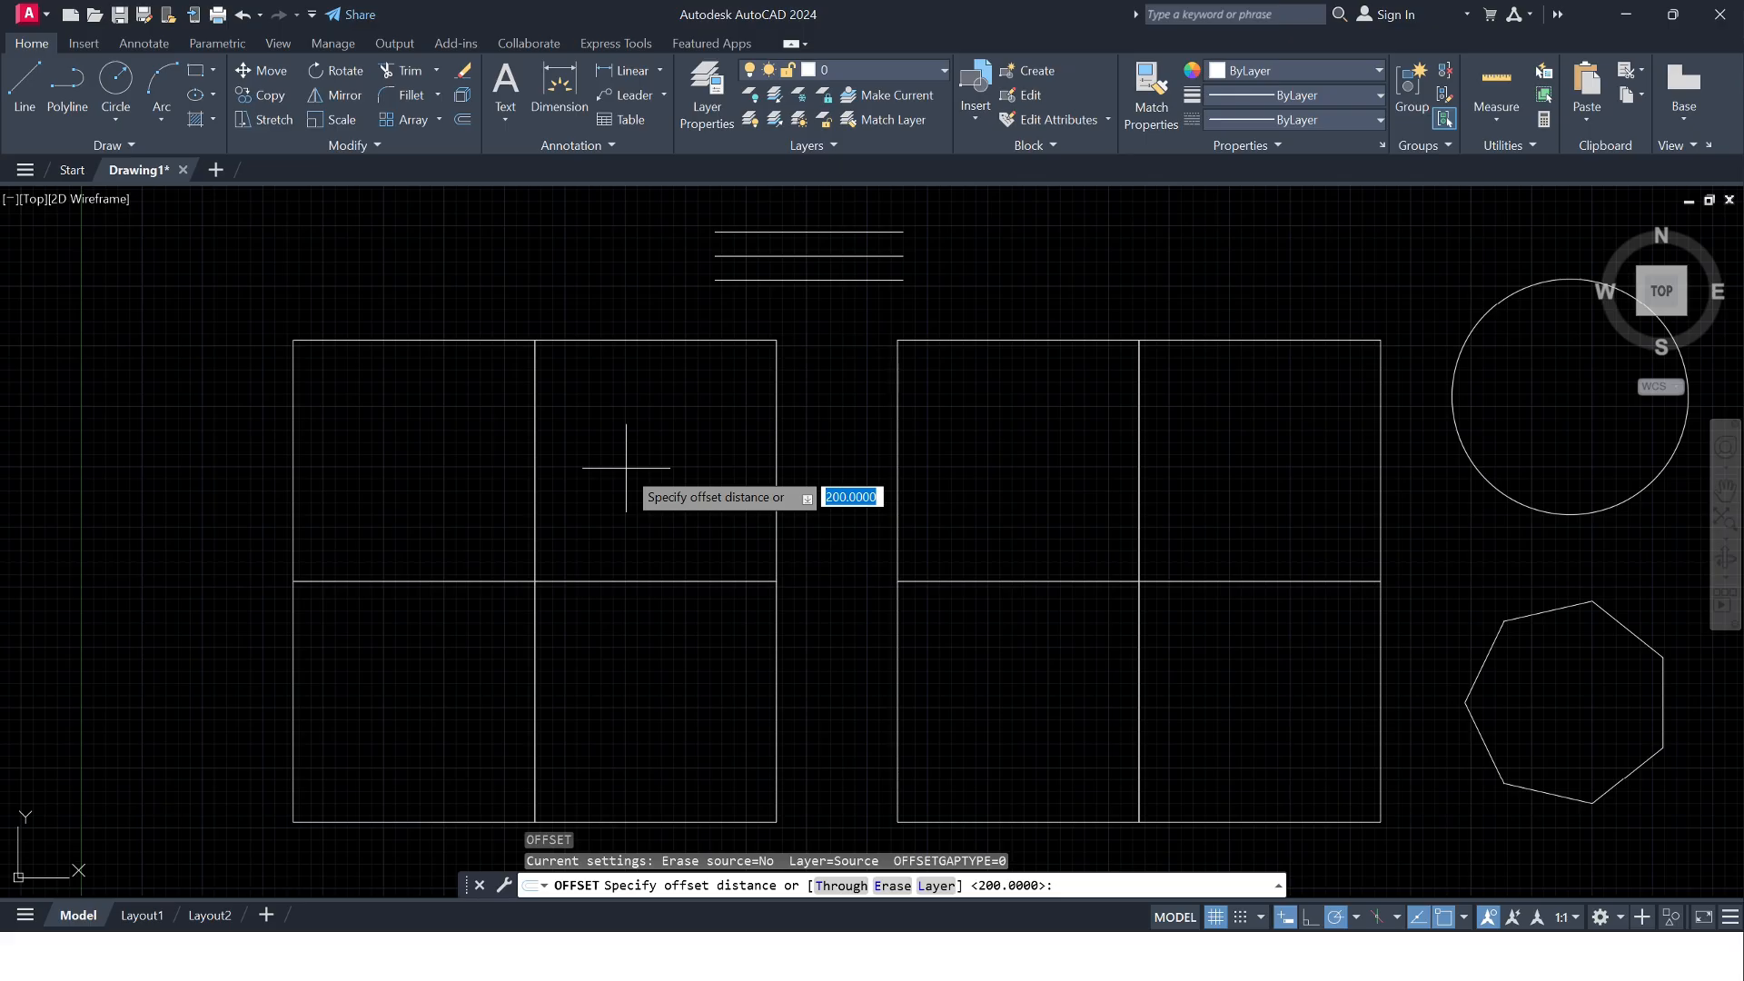
type("100")
key("Return")
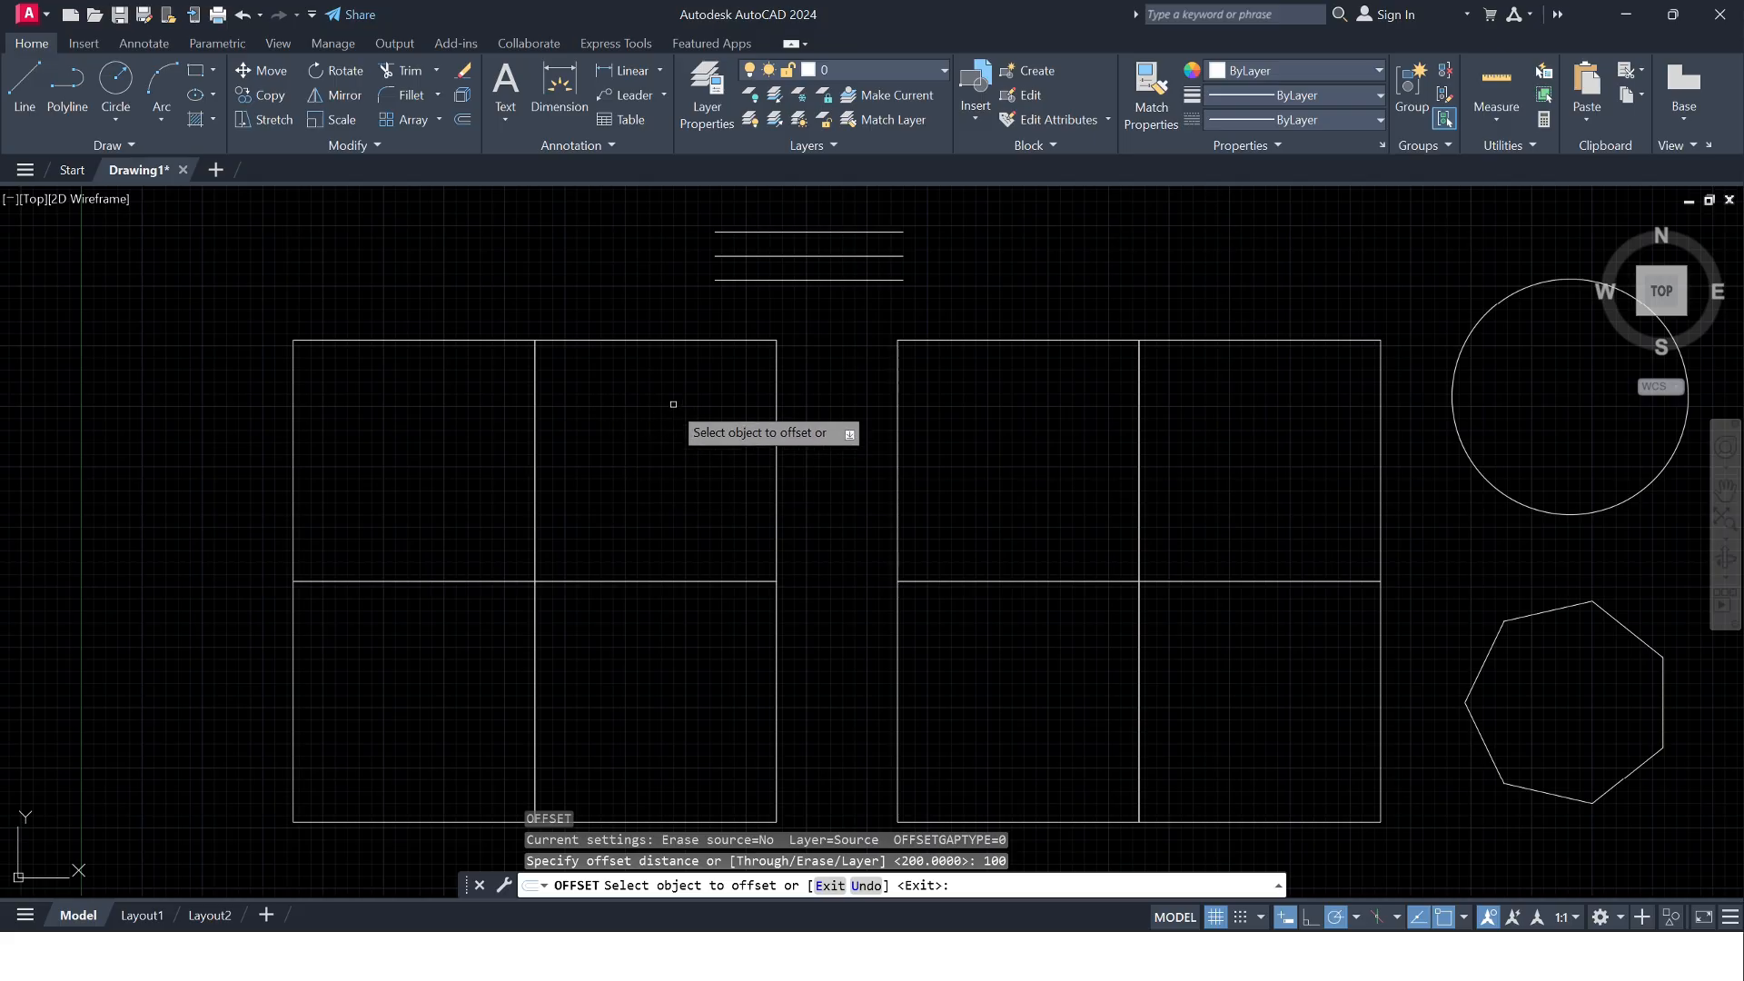
left_click(658, 342)
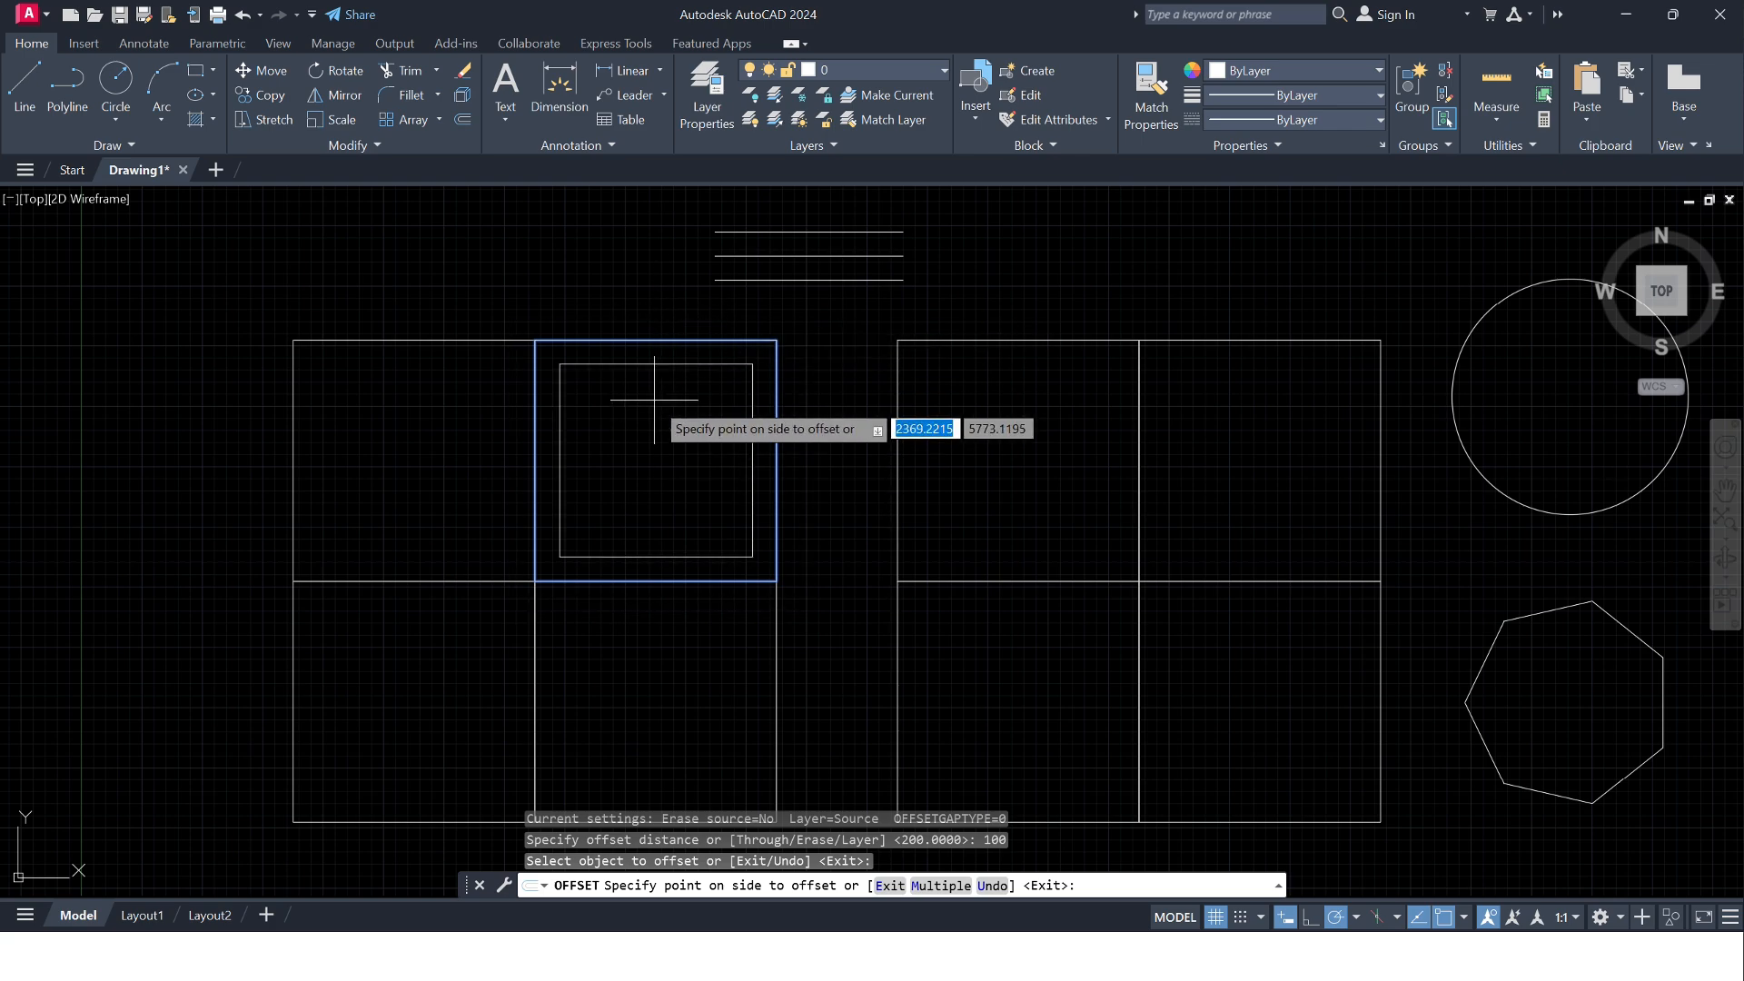
left_click(666, 468)
- Offset both upper squares of the right-hand block and the circle inward by the same 100 units
left_click(966, 344)
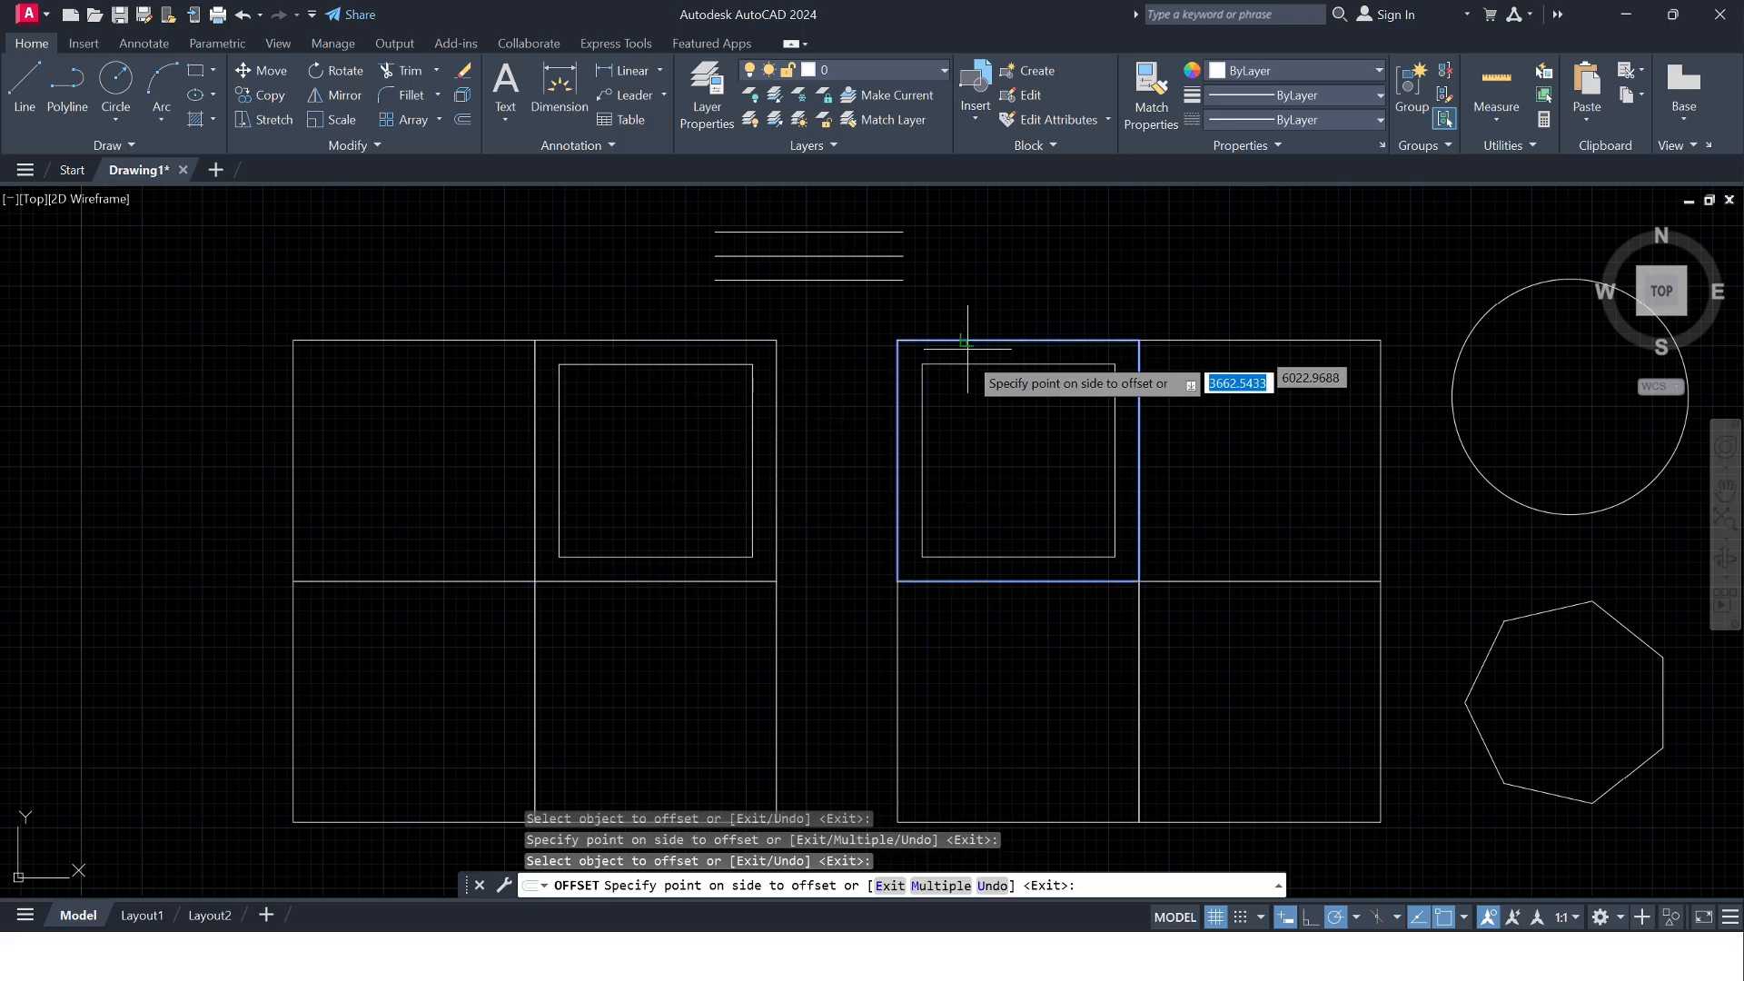
left_click(950, 421)
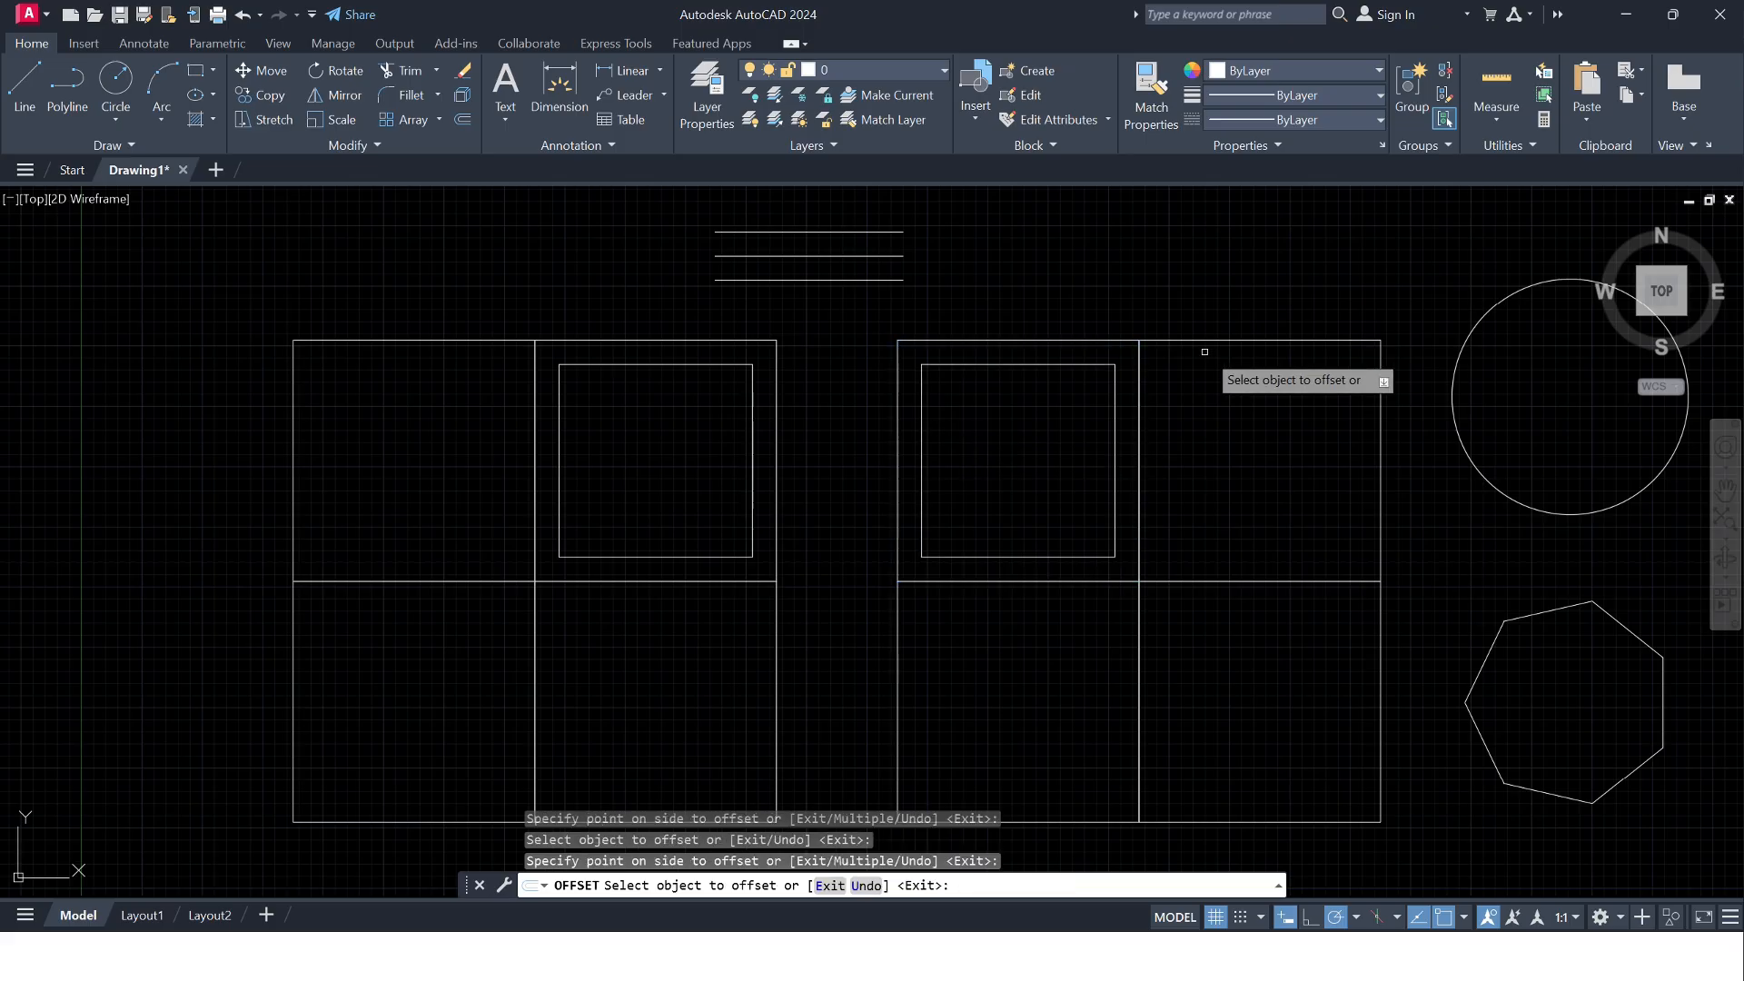
left_click(1218, 343)
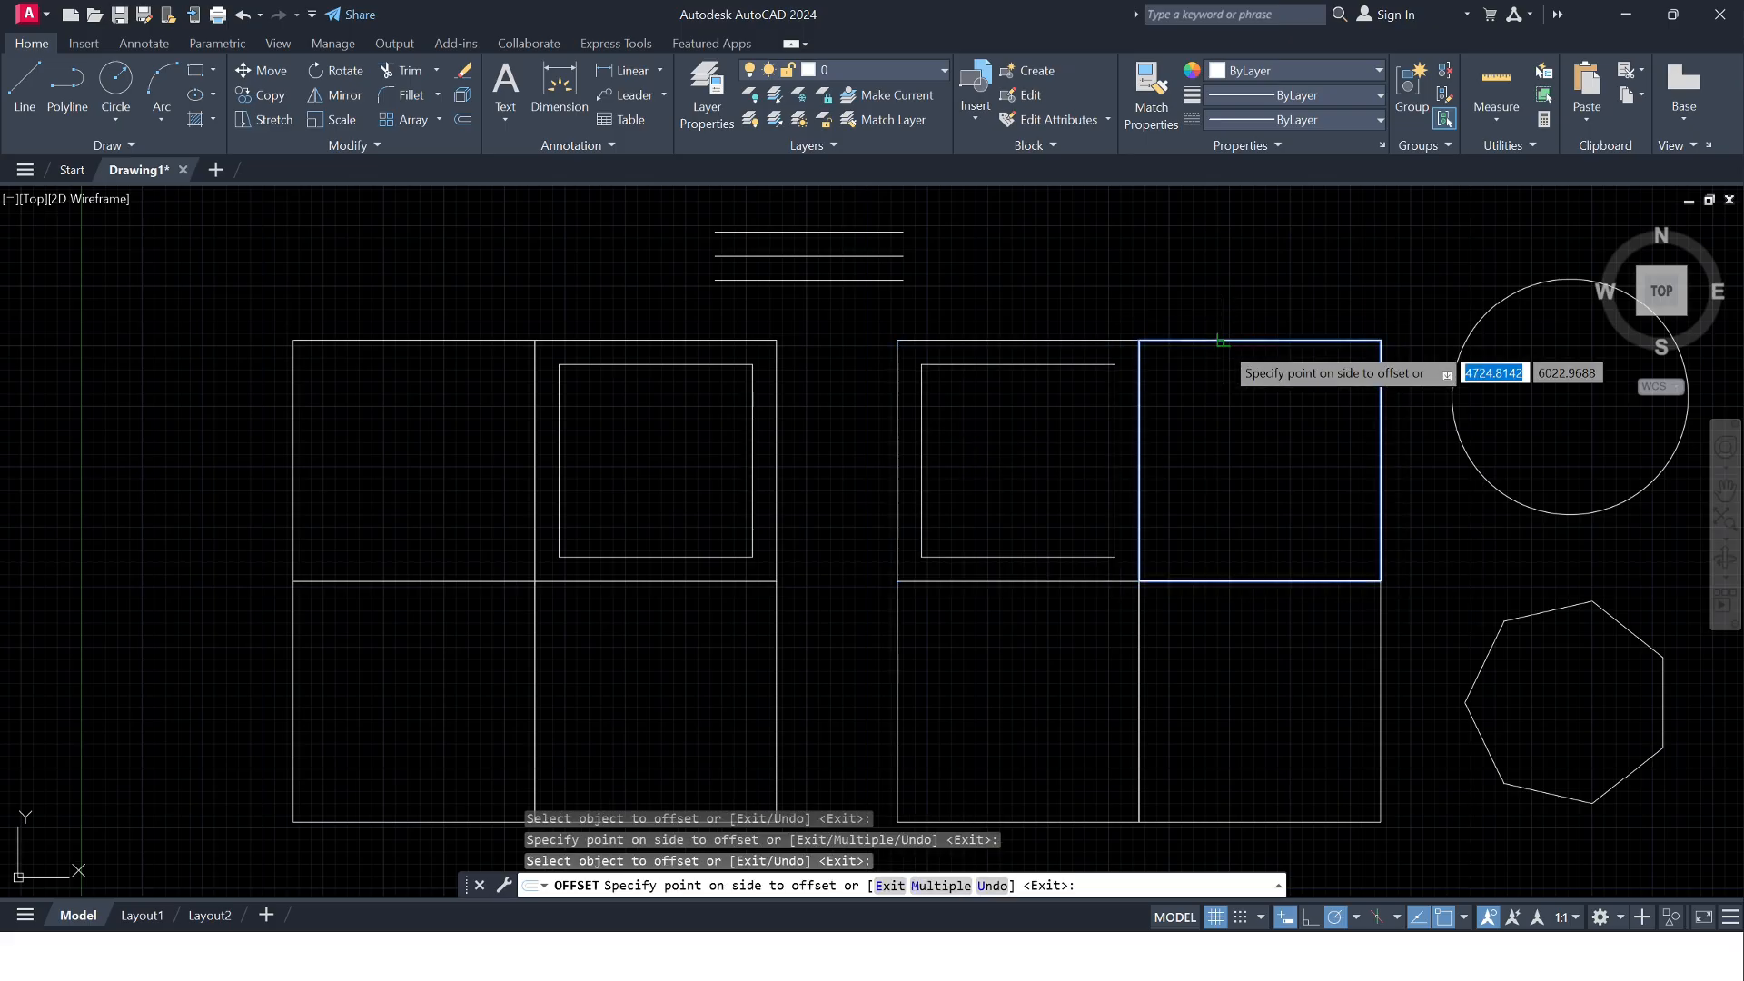
left_click(1223, 396)
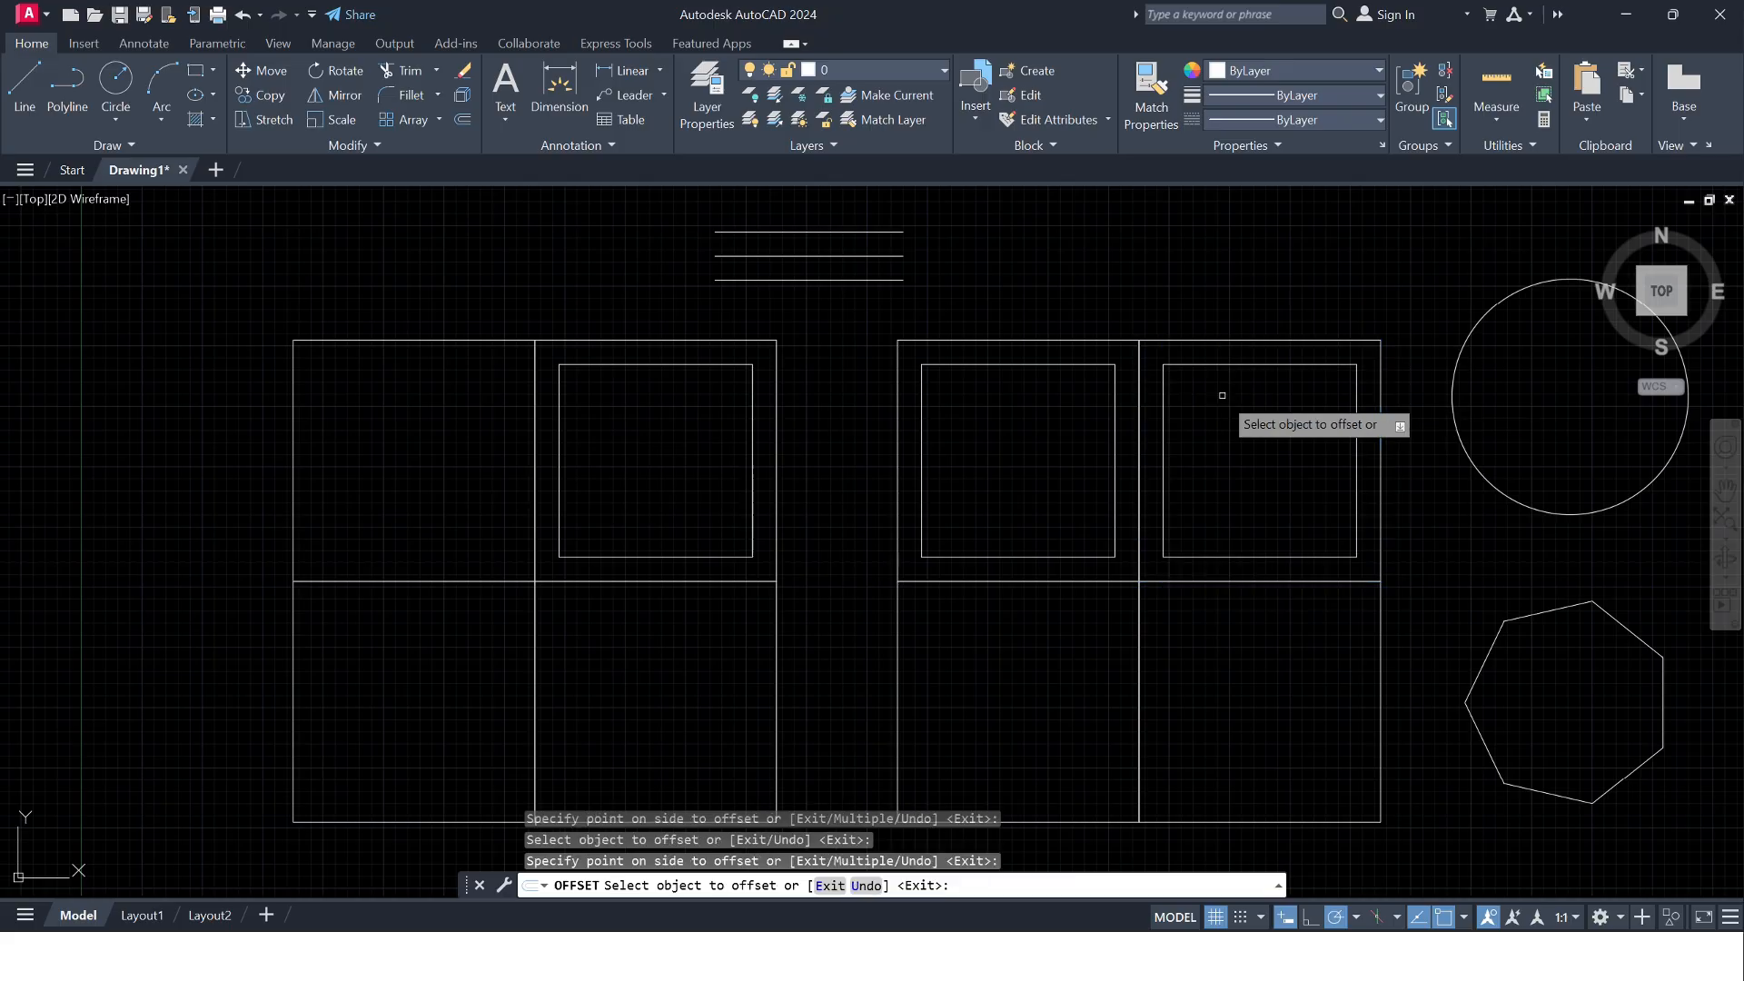
left_click(1507, 300)
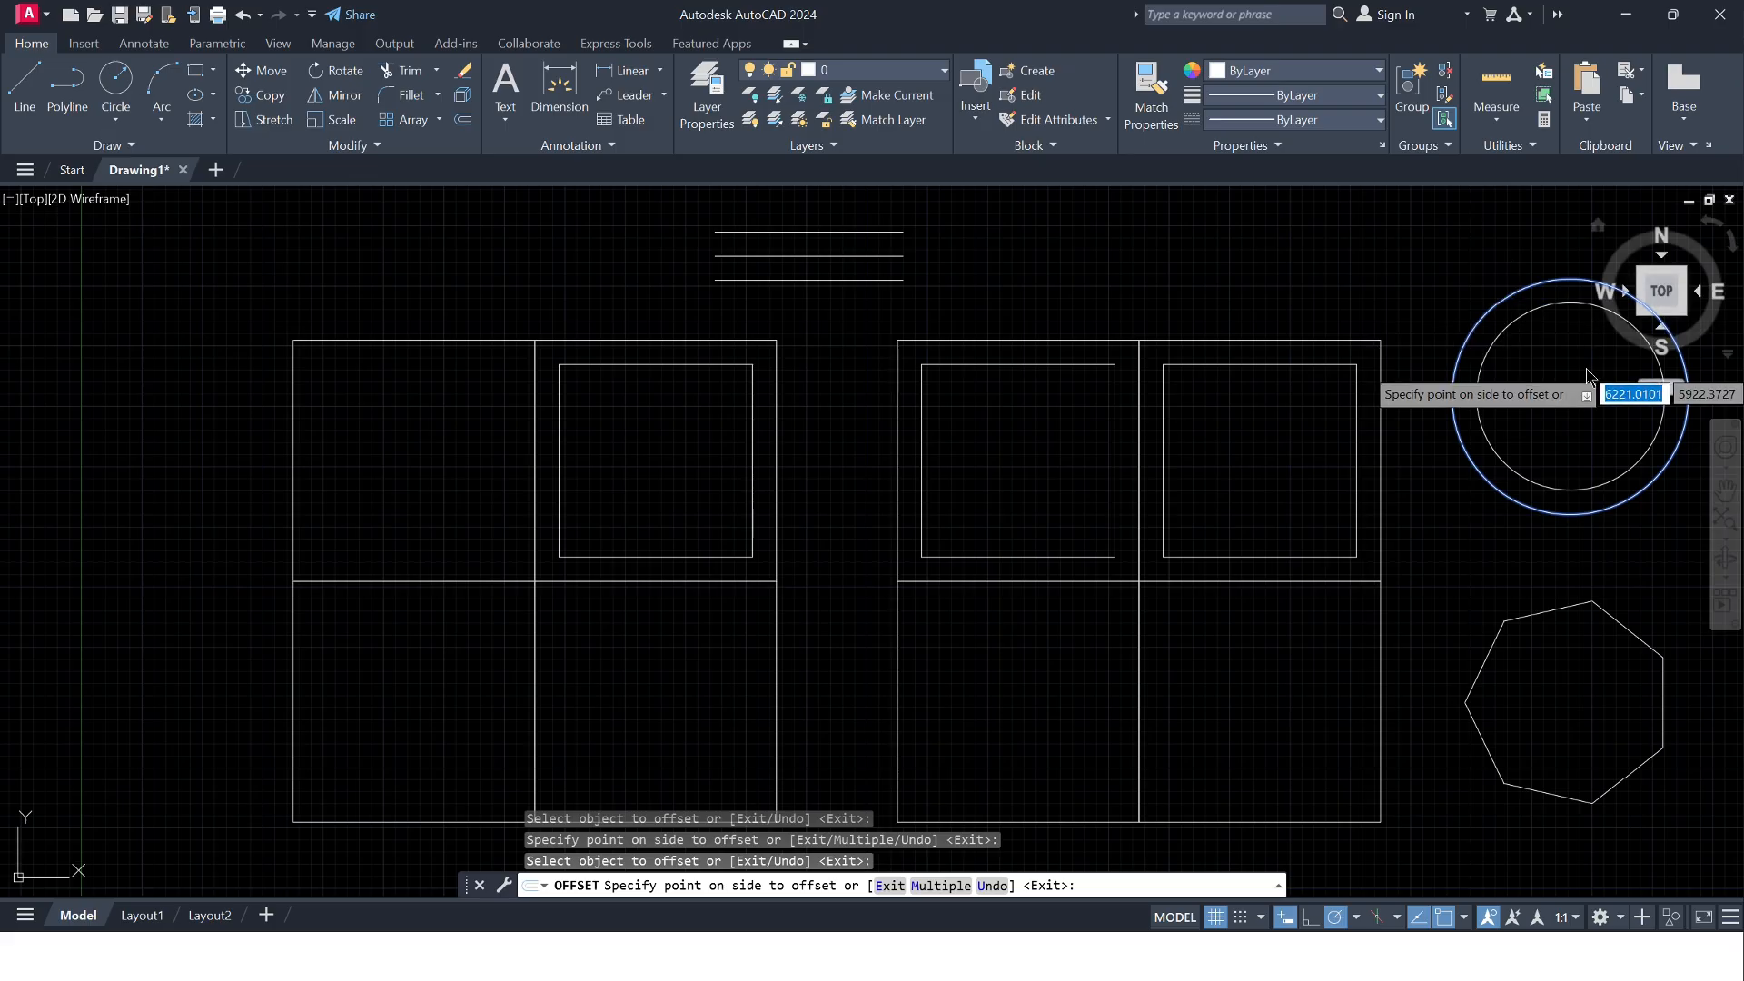
left_click(1588, 376)
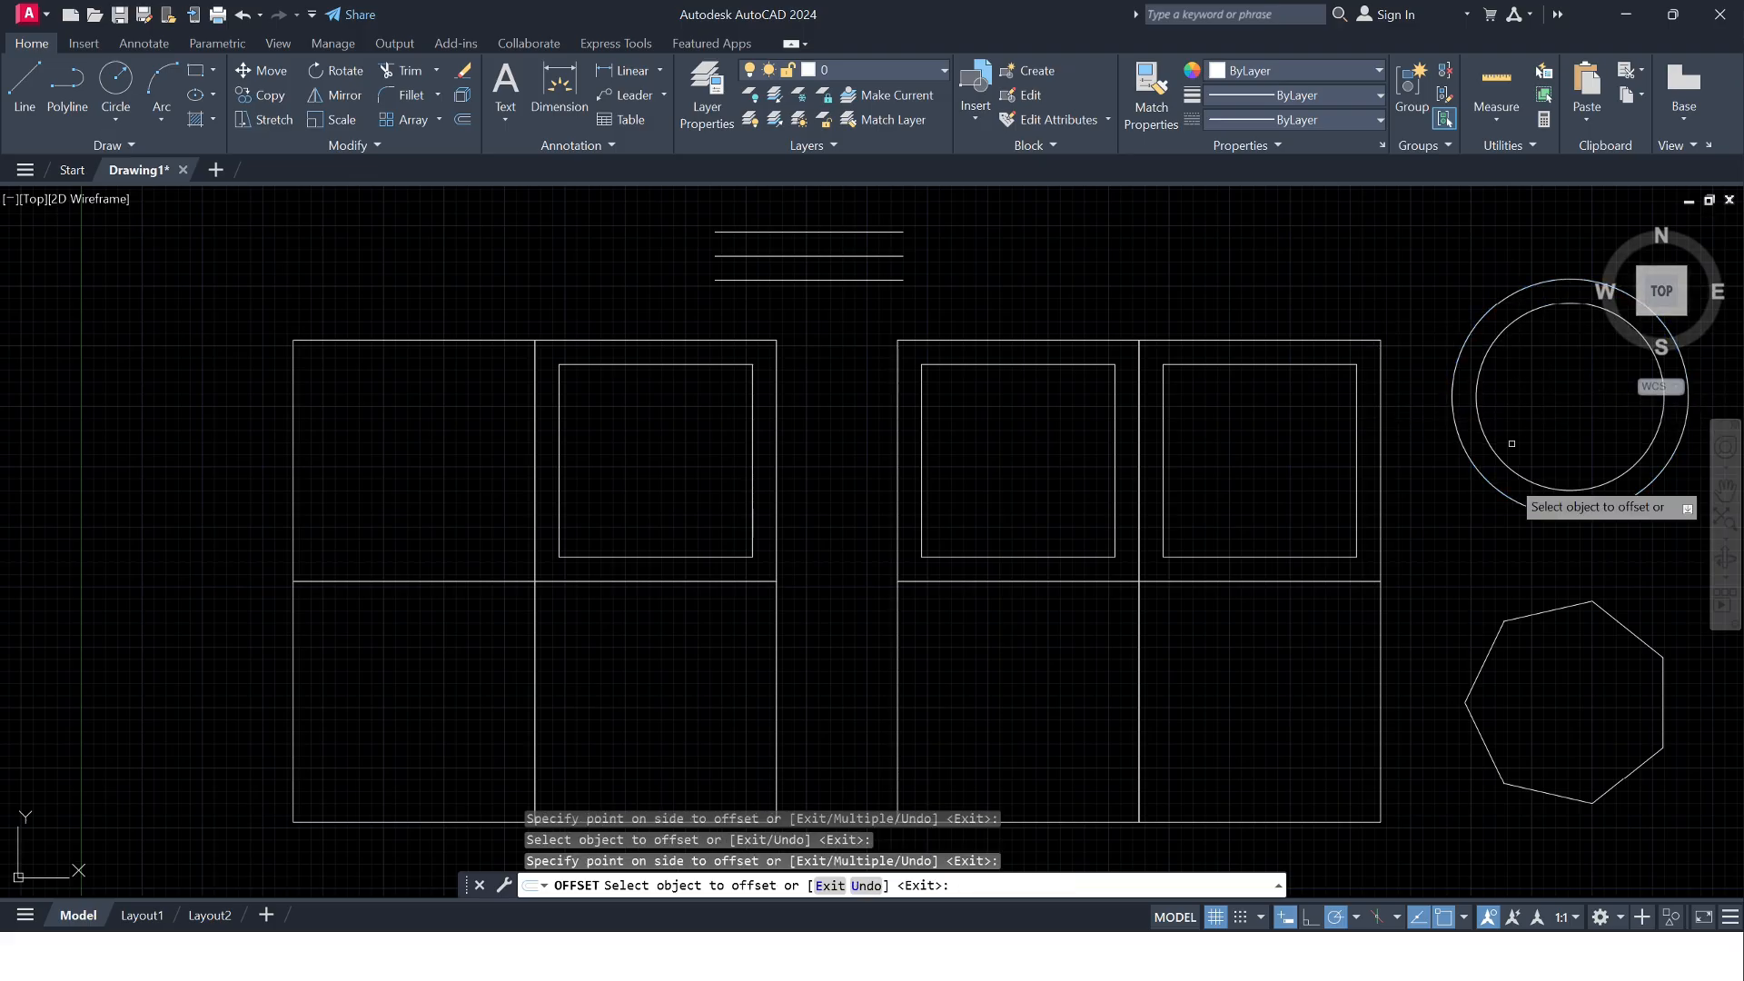
- Offset the heptagon at 100-unit spacing, once inward and three times successively outward
left_click(1544, 612)
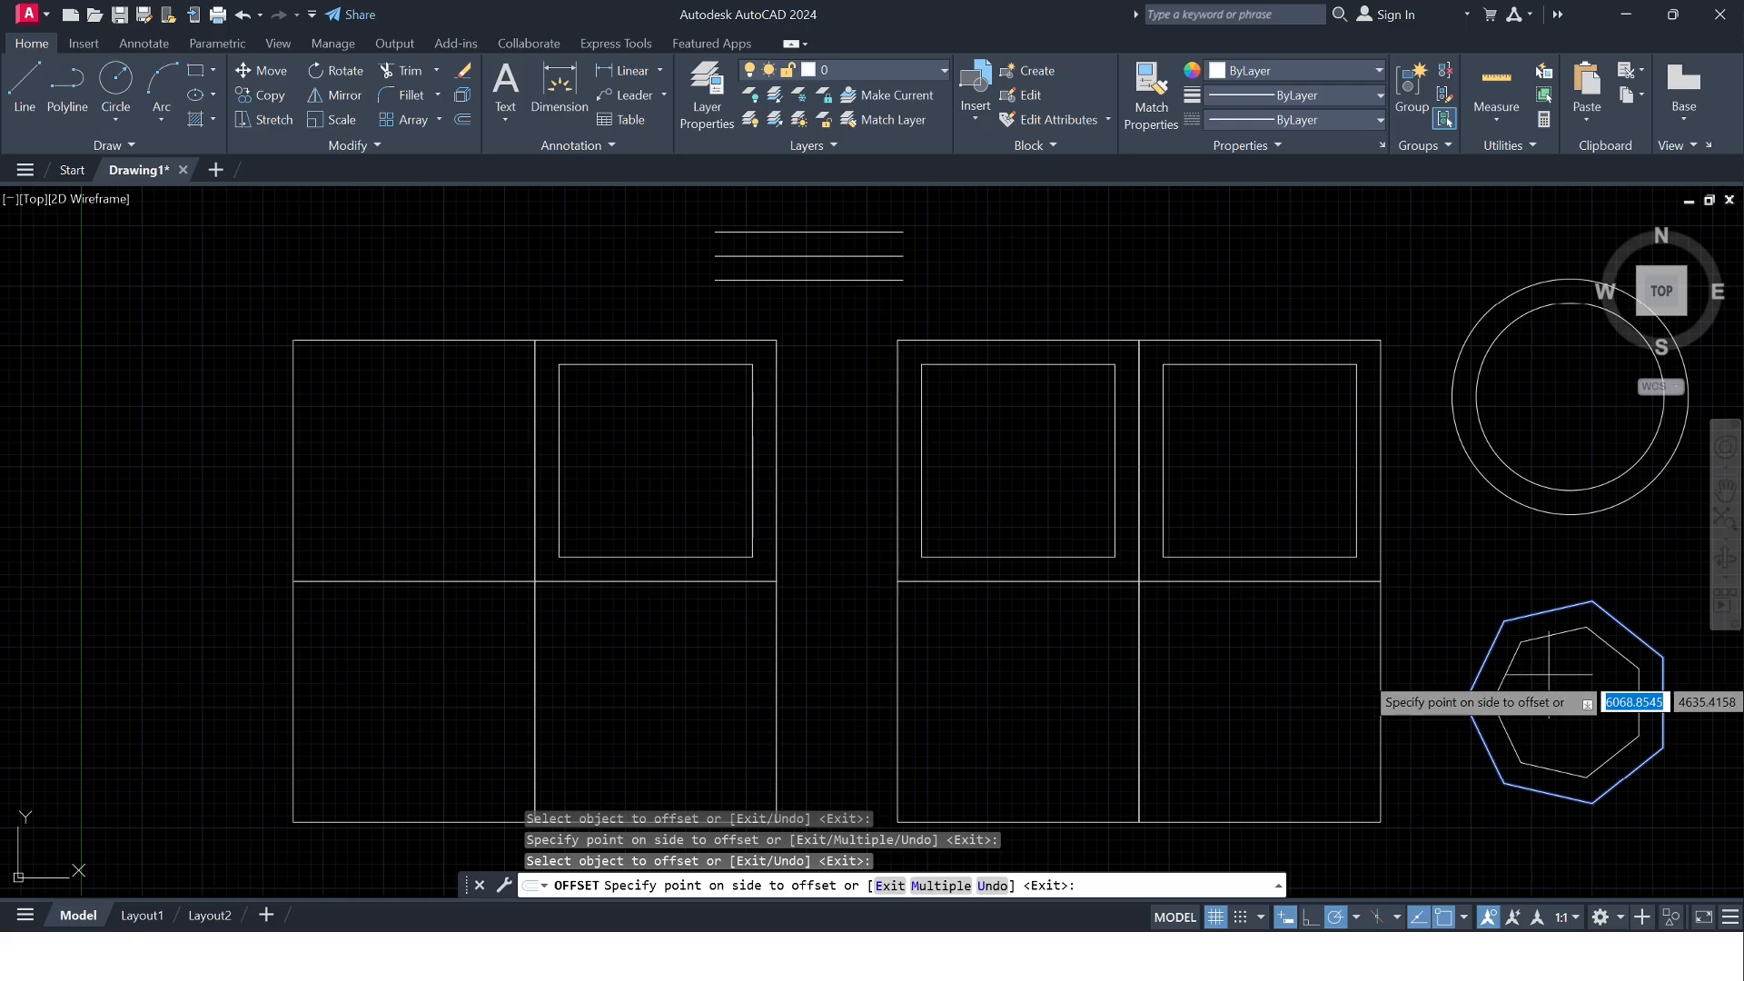
left_click(1513, 599)
left_click(1518, 616)
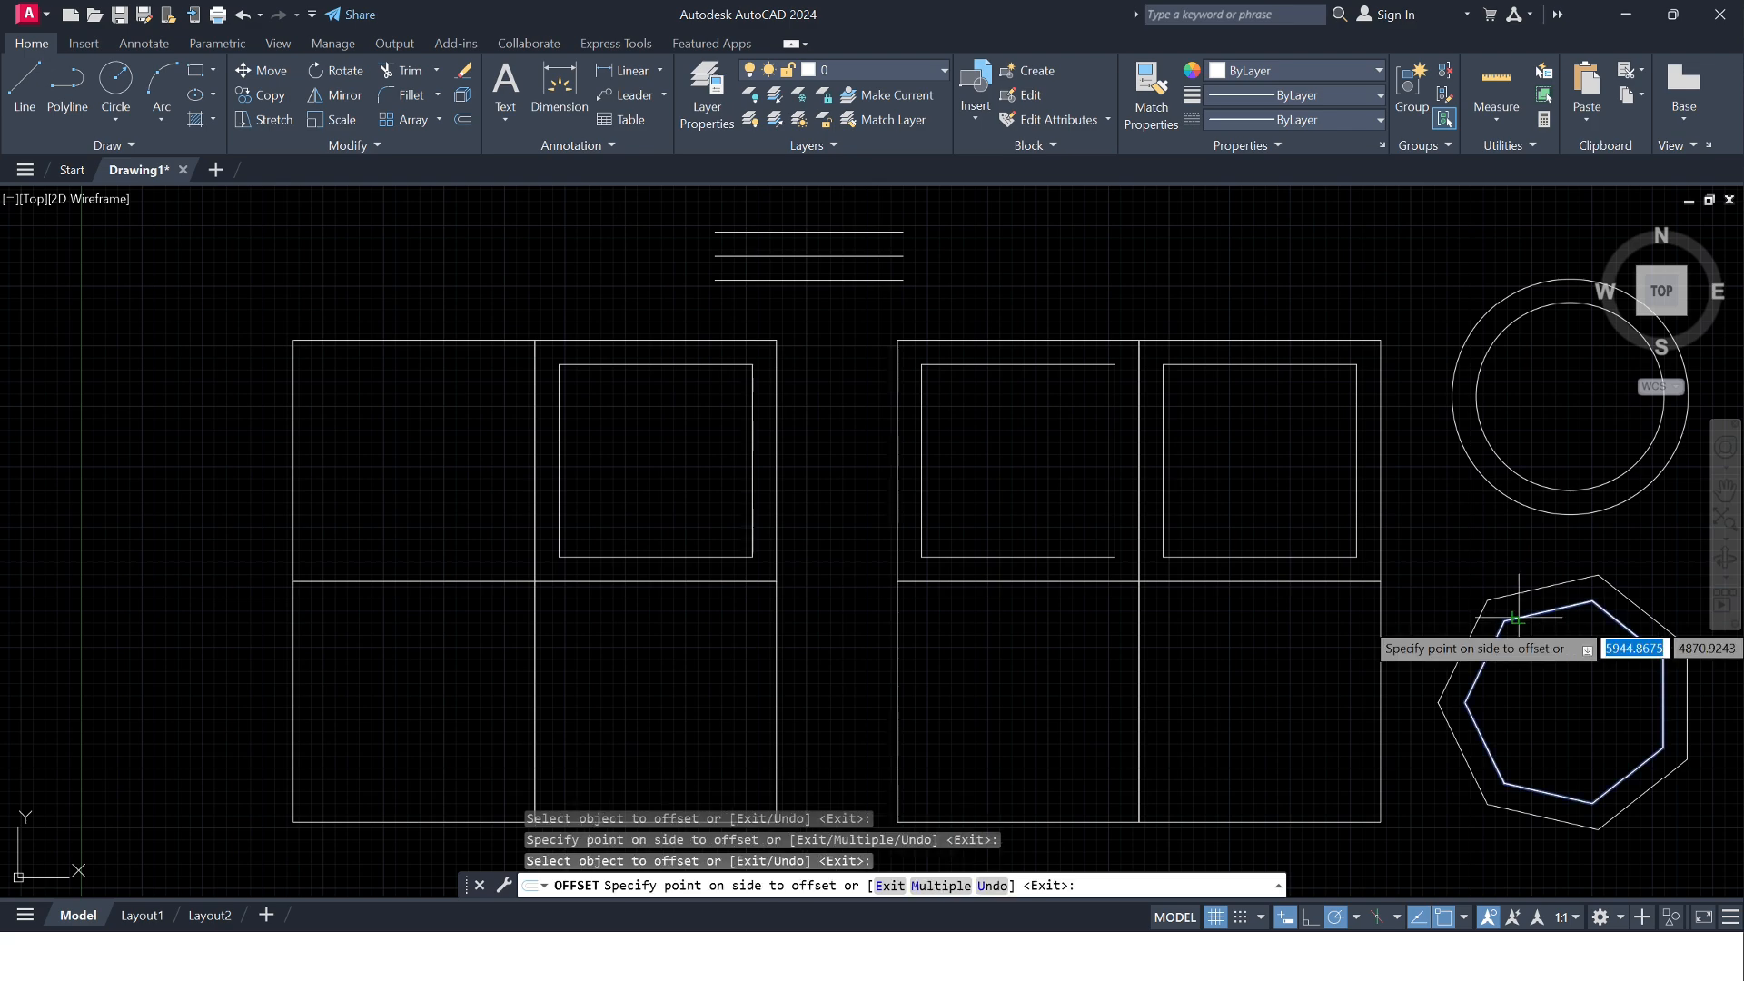
left_click(1536, 667)
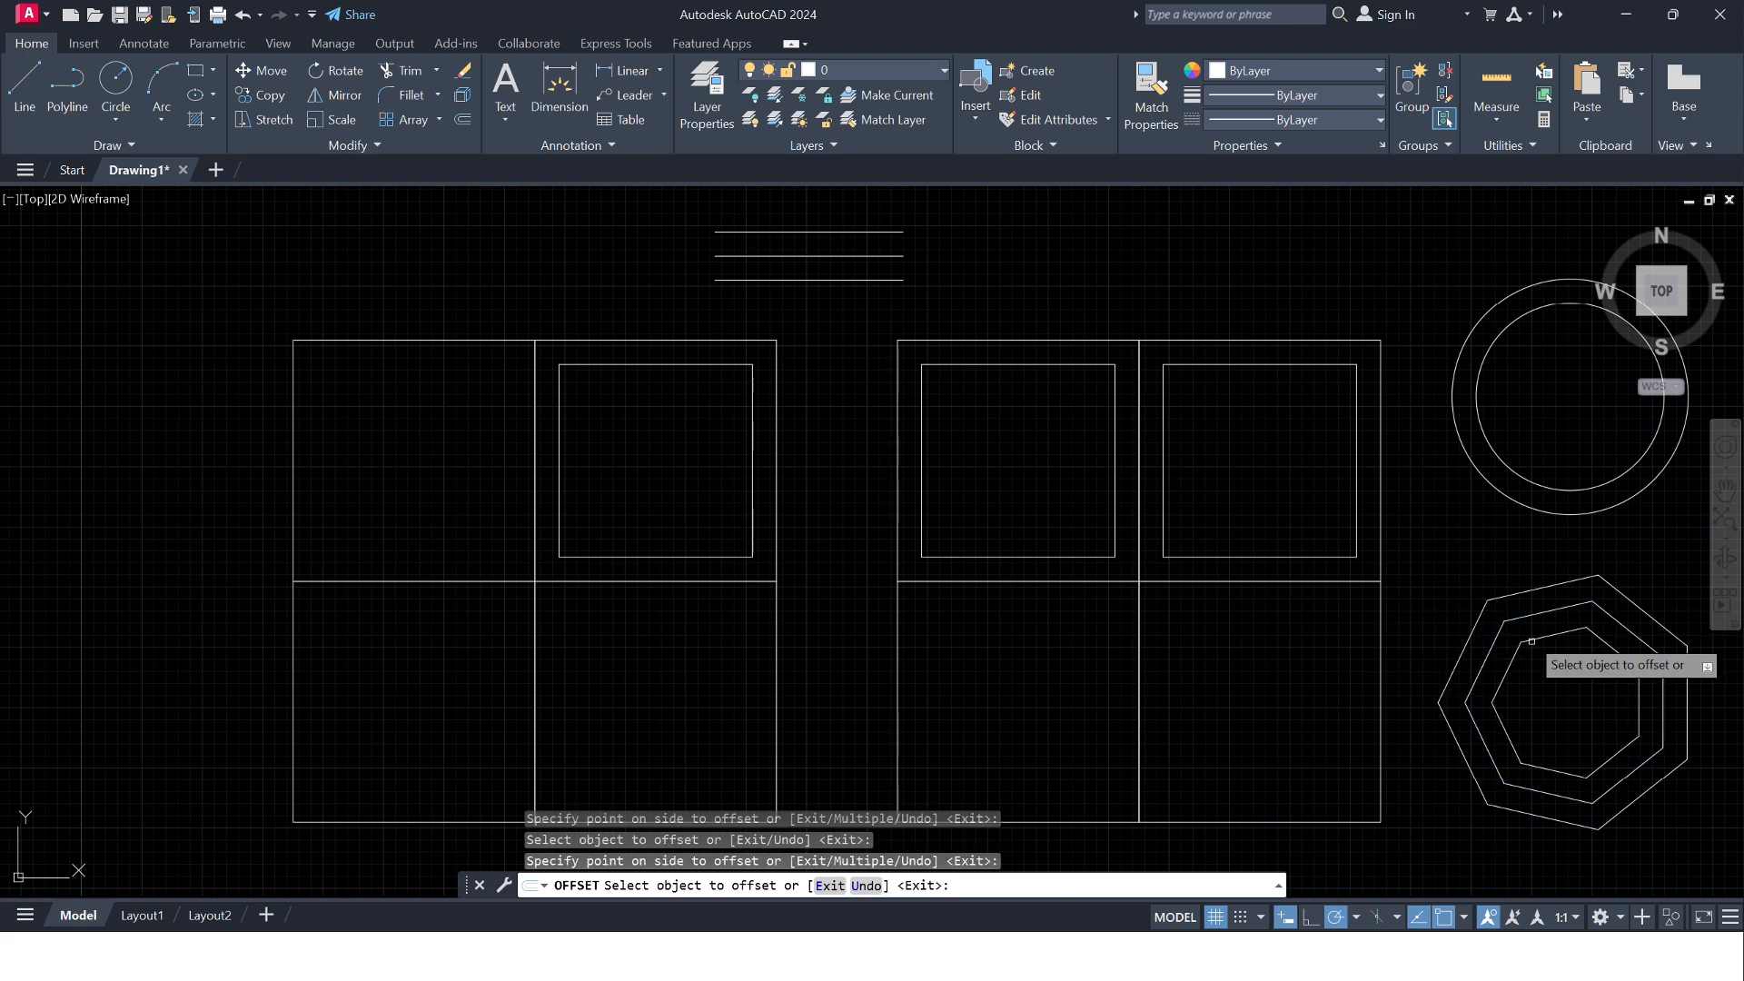
left_click(1513, 595)
left_click(1503, 565)
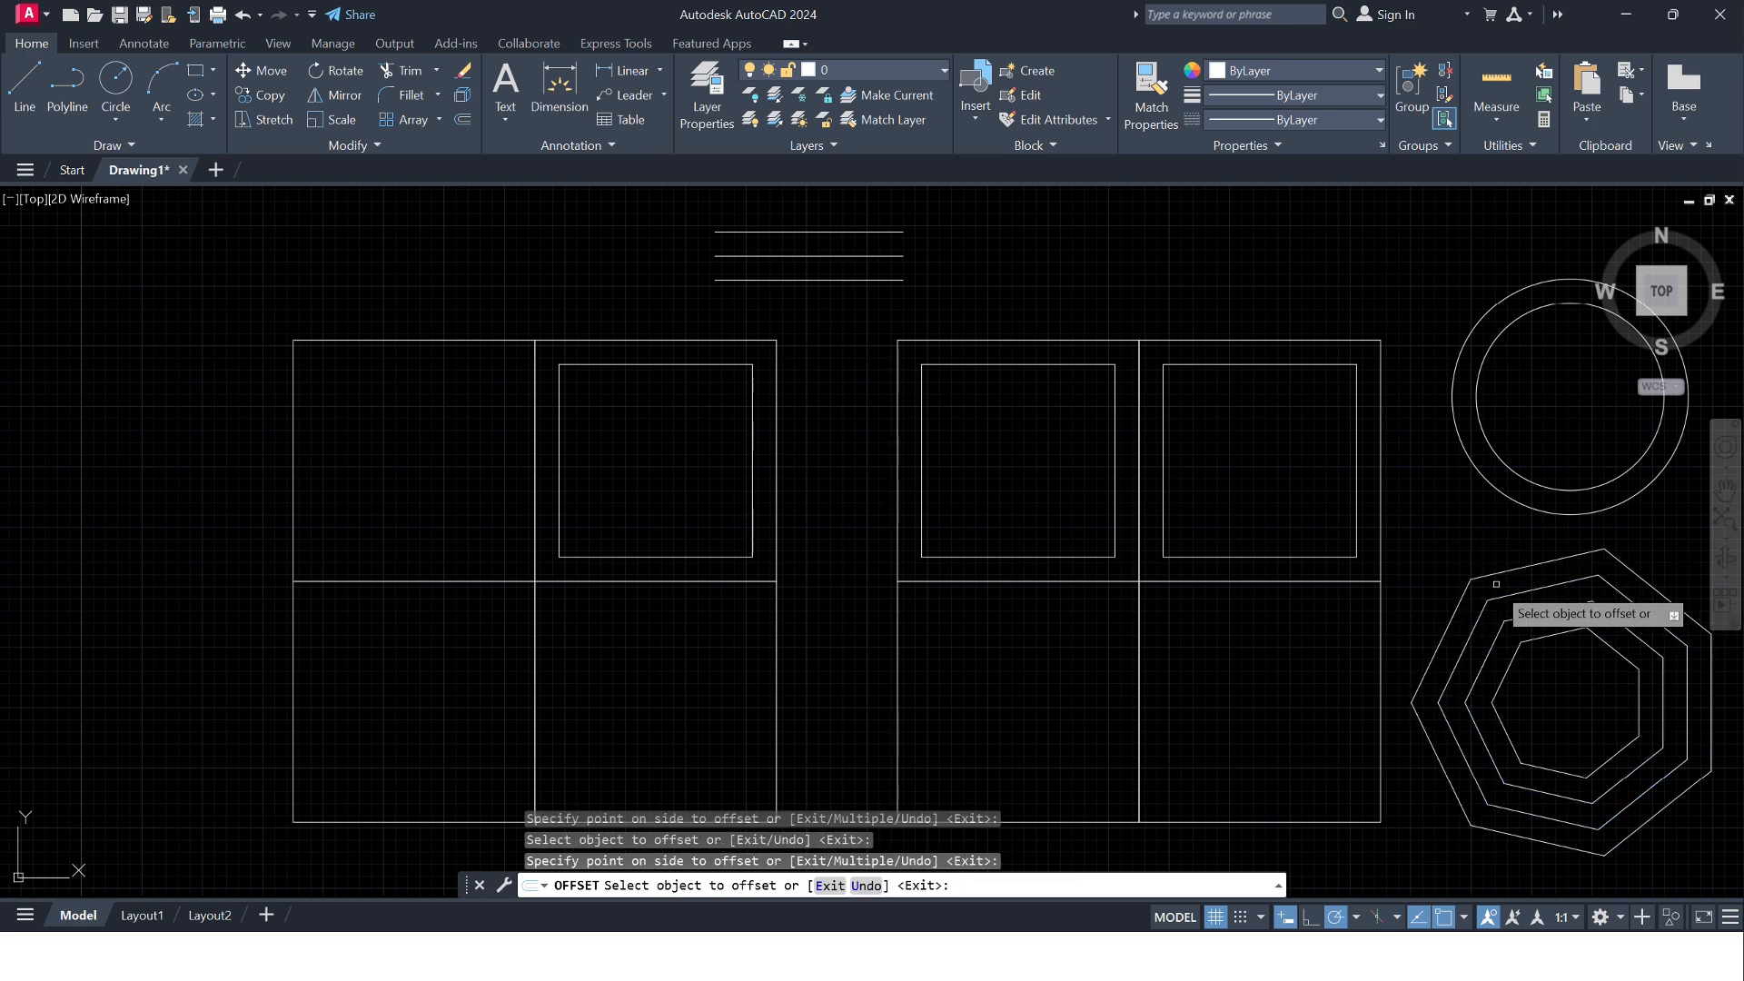
left_click(1492, 574)
left_click(1454, 552)
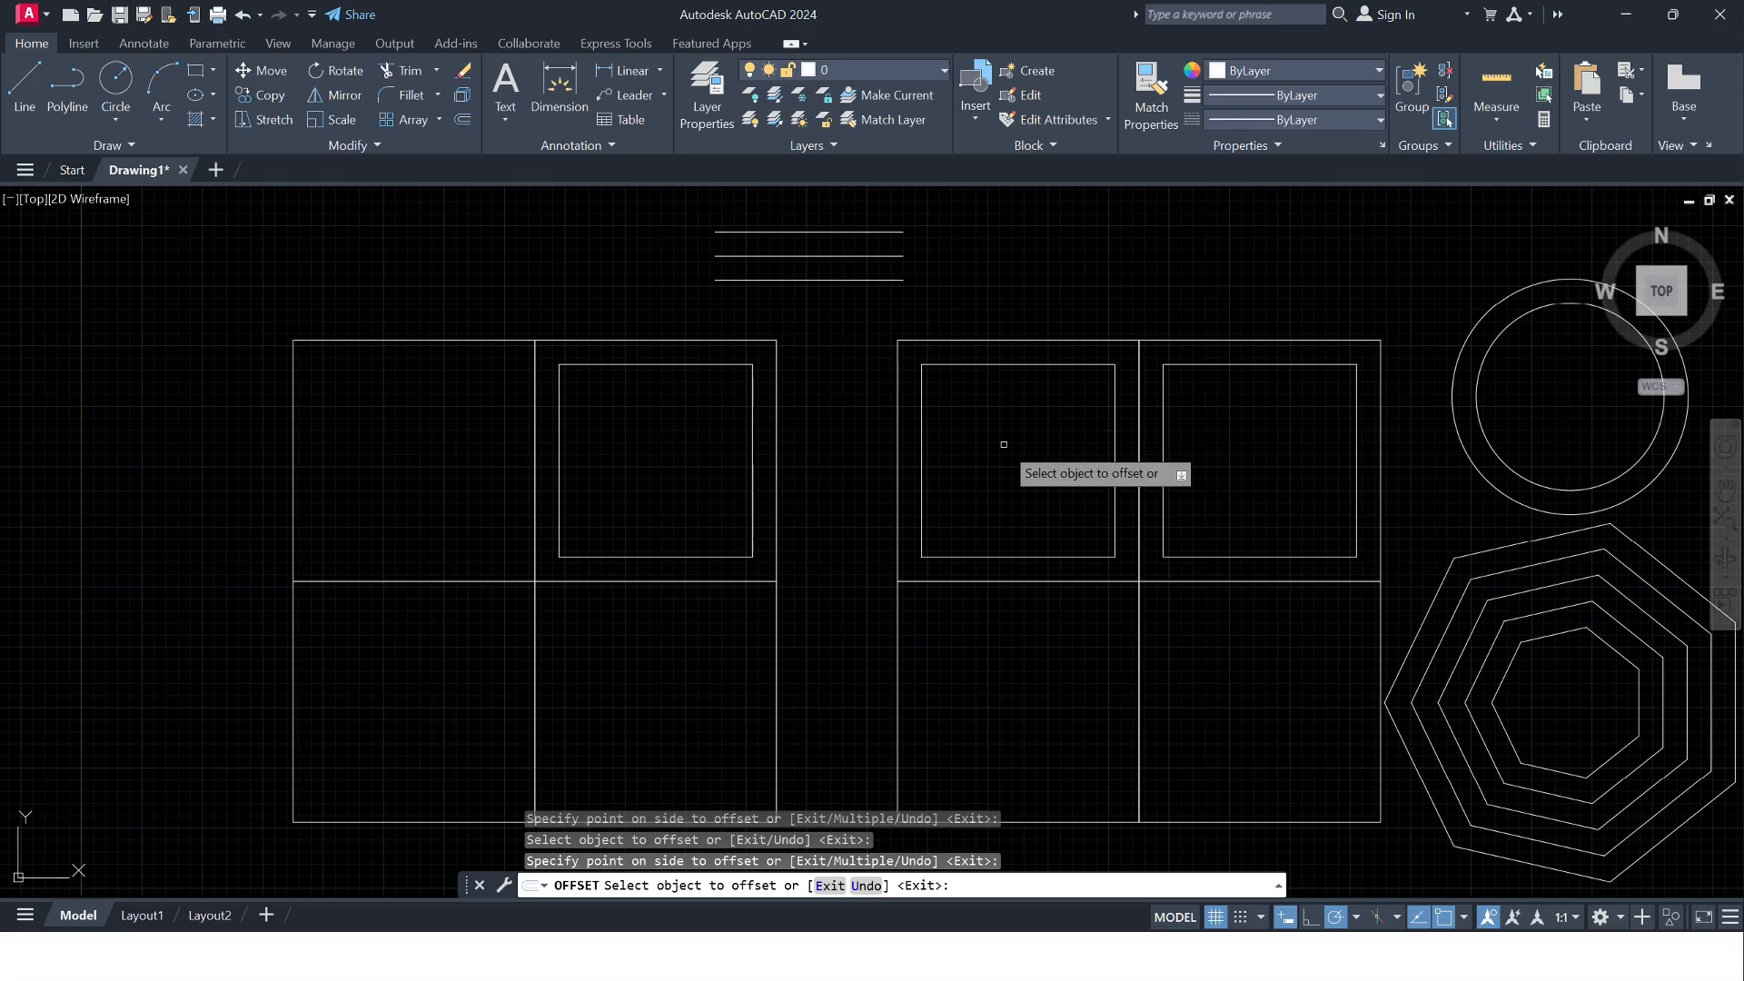
key("Return")
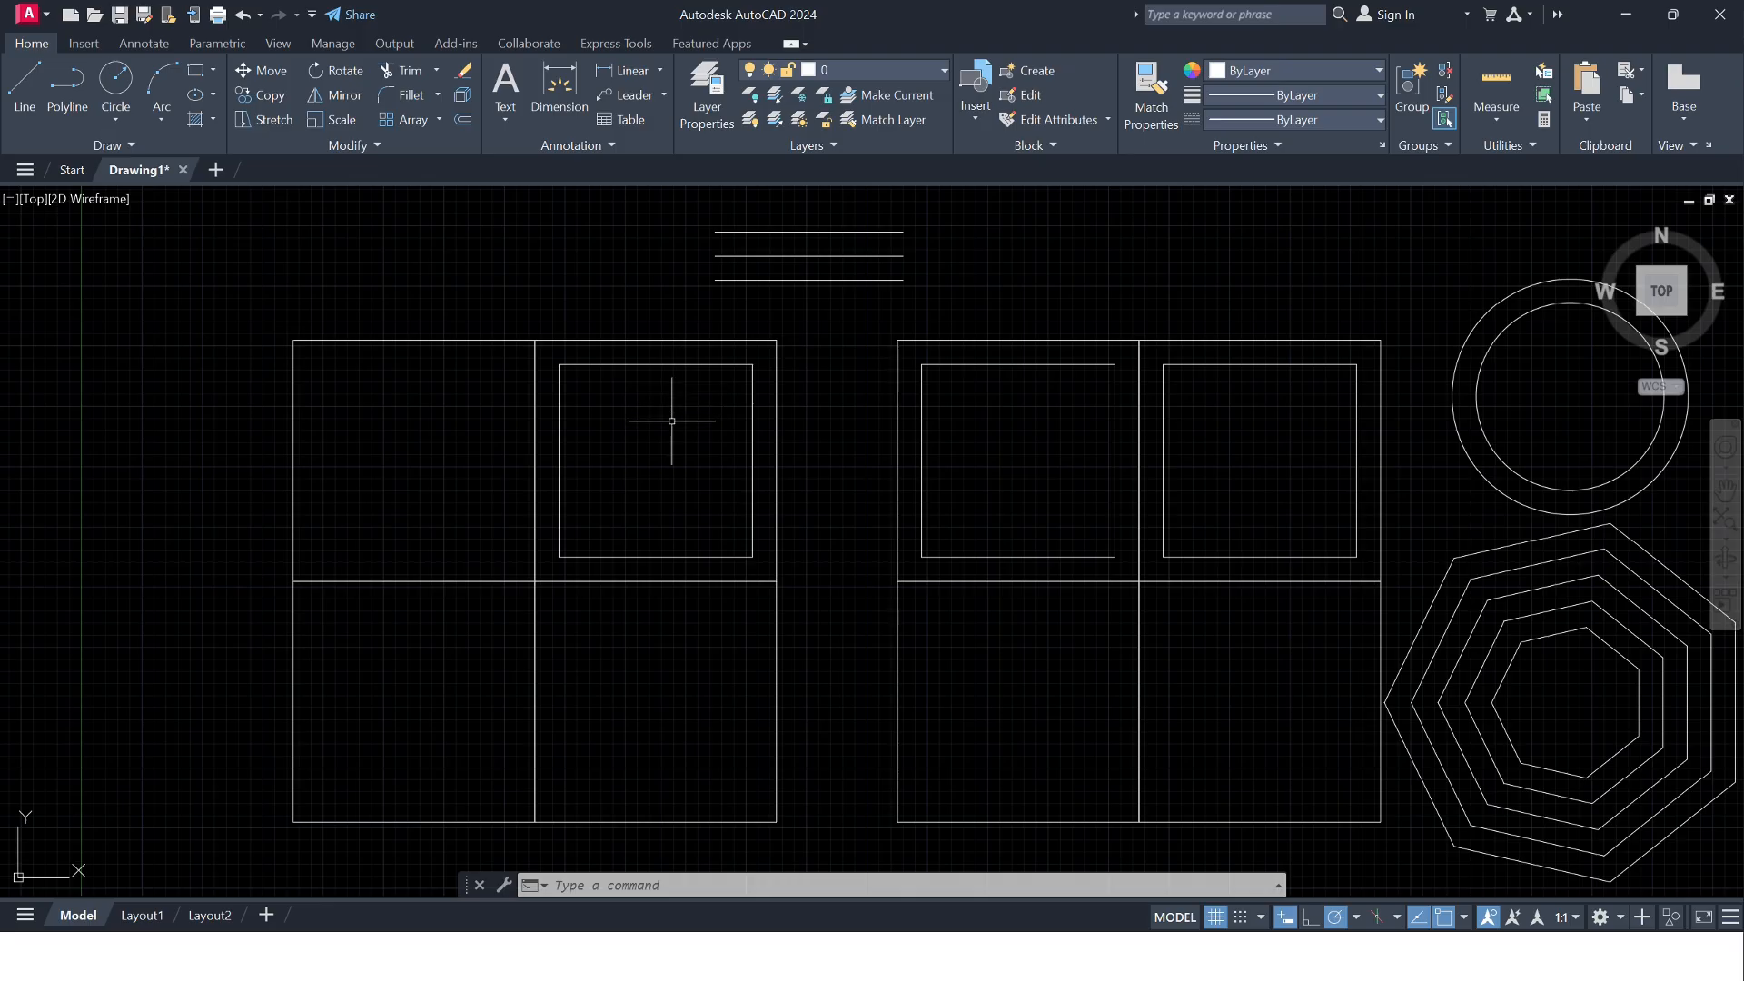
- Offset the left block's upper-right outer square and the right block's lower-left square 200 units inward
type("o")
key("Return")
type("200")
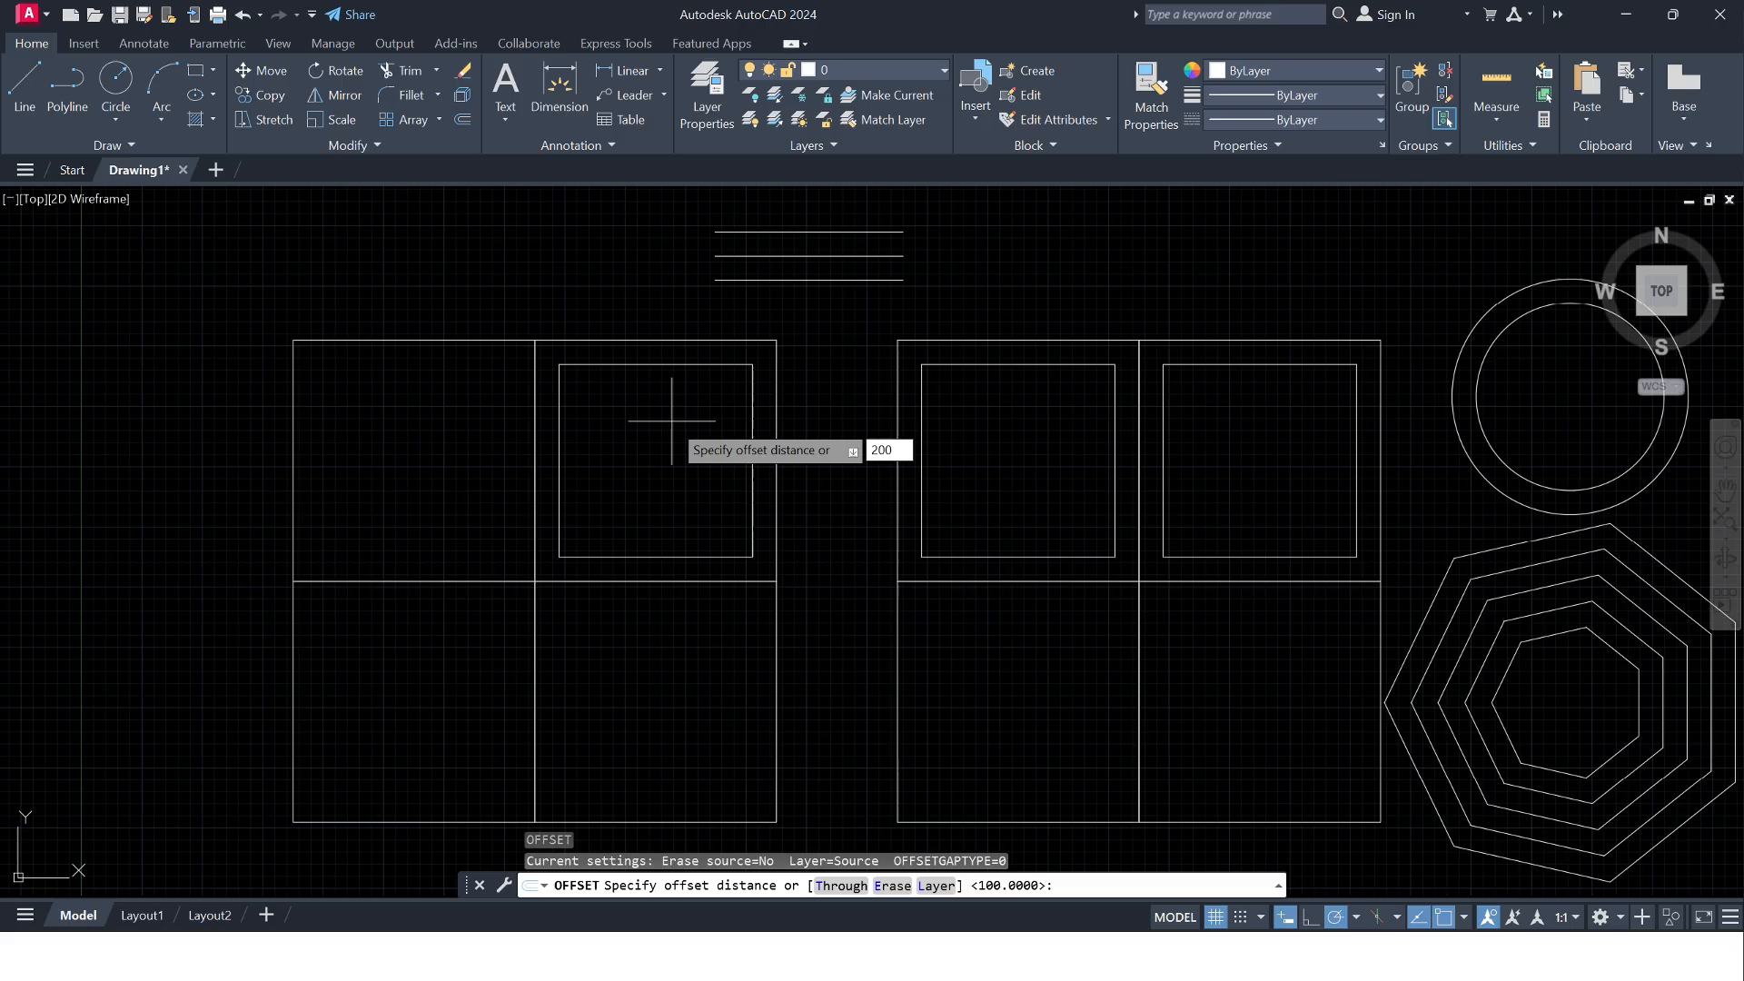
key("Return")
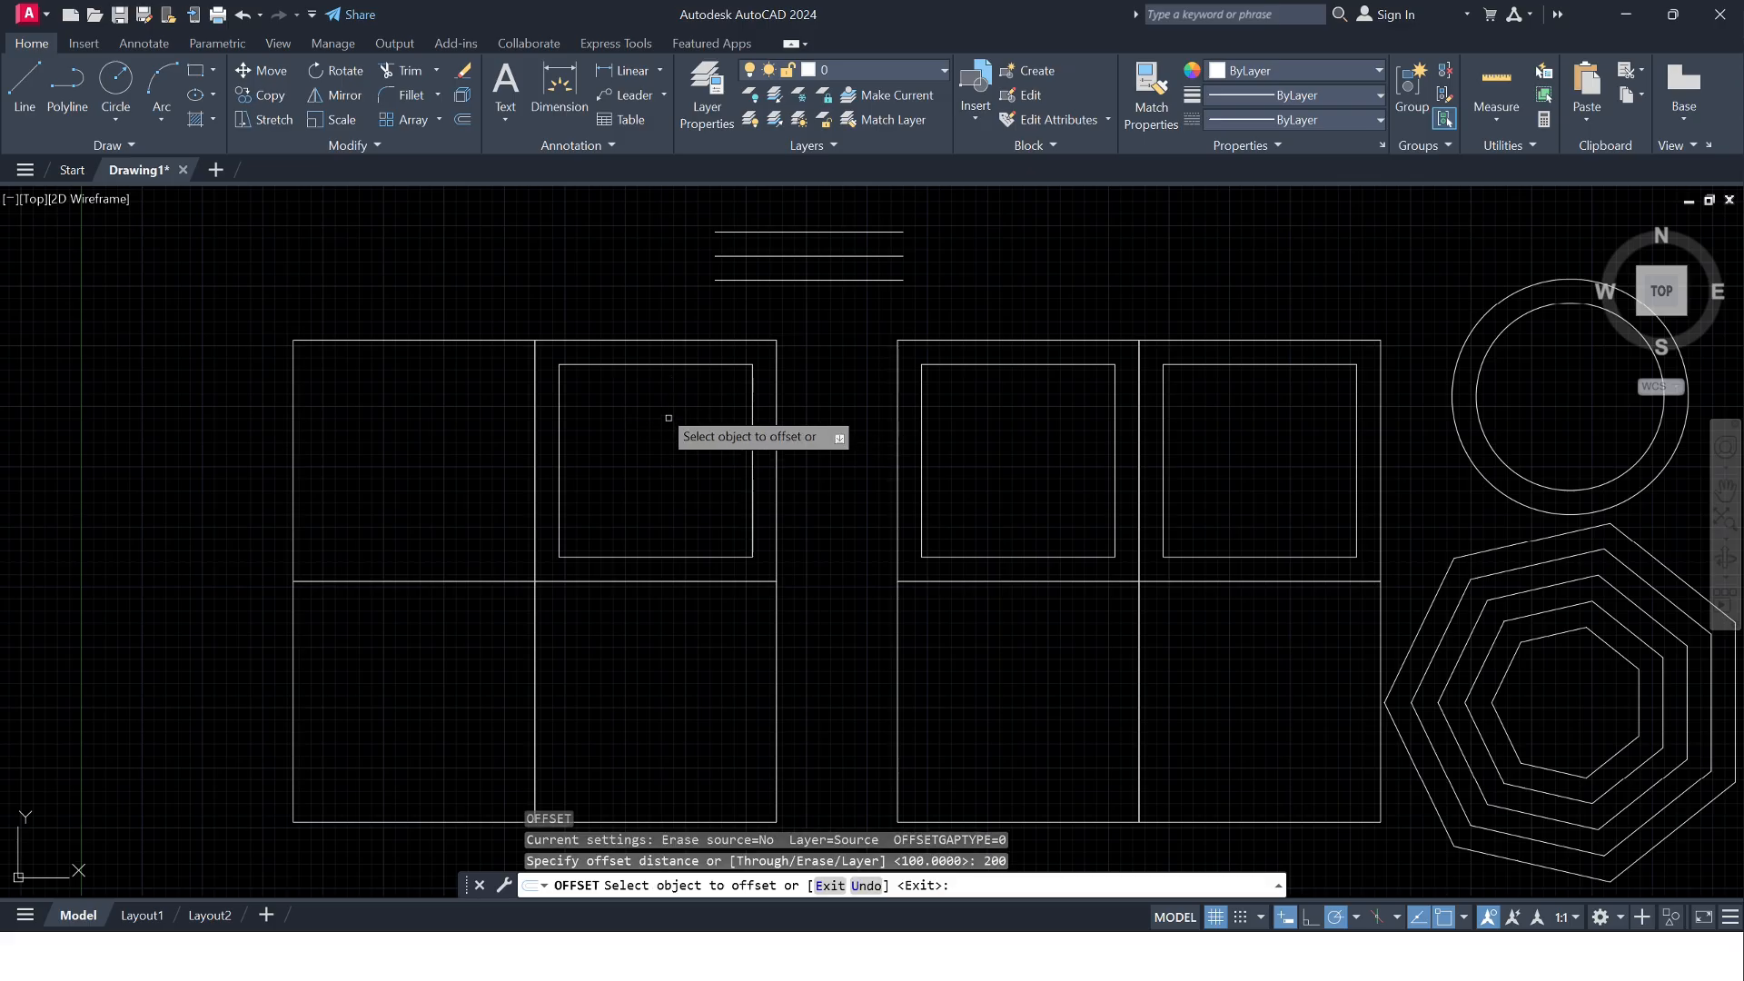
left_click(651, 341)
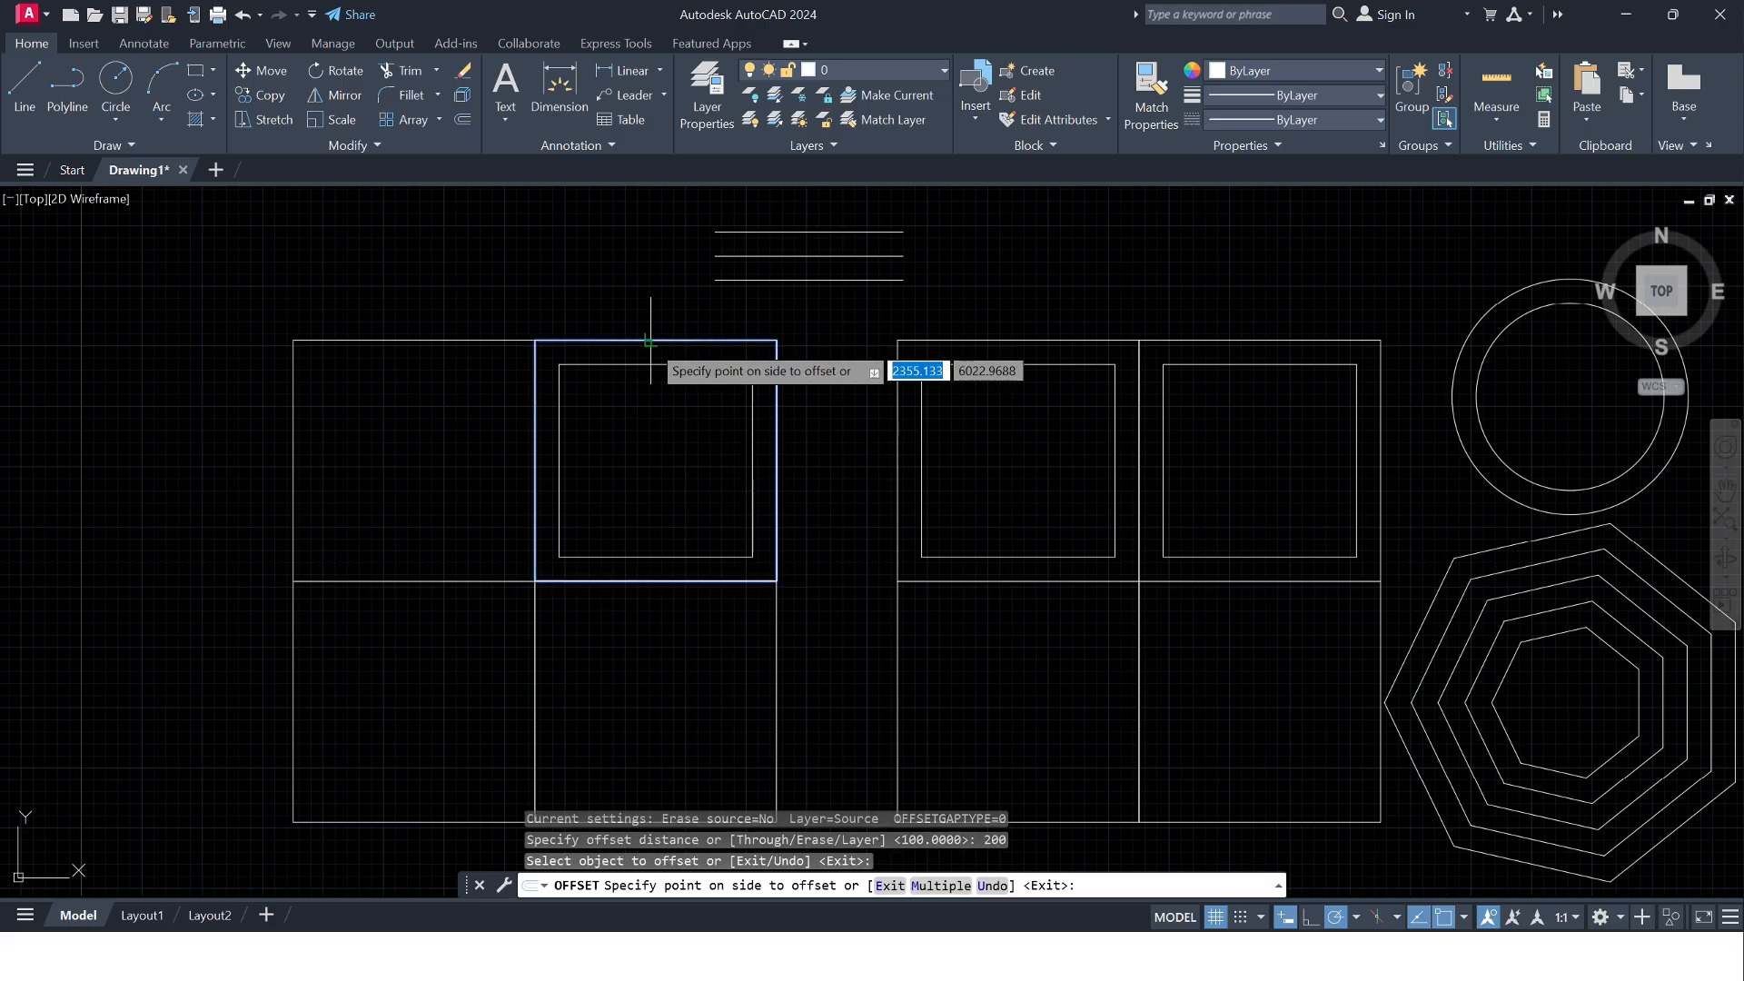
left_click(654, 437)
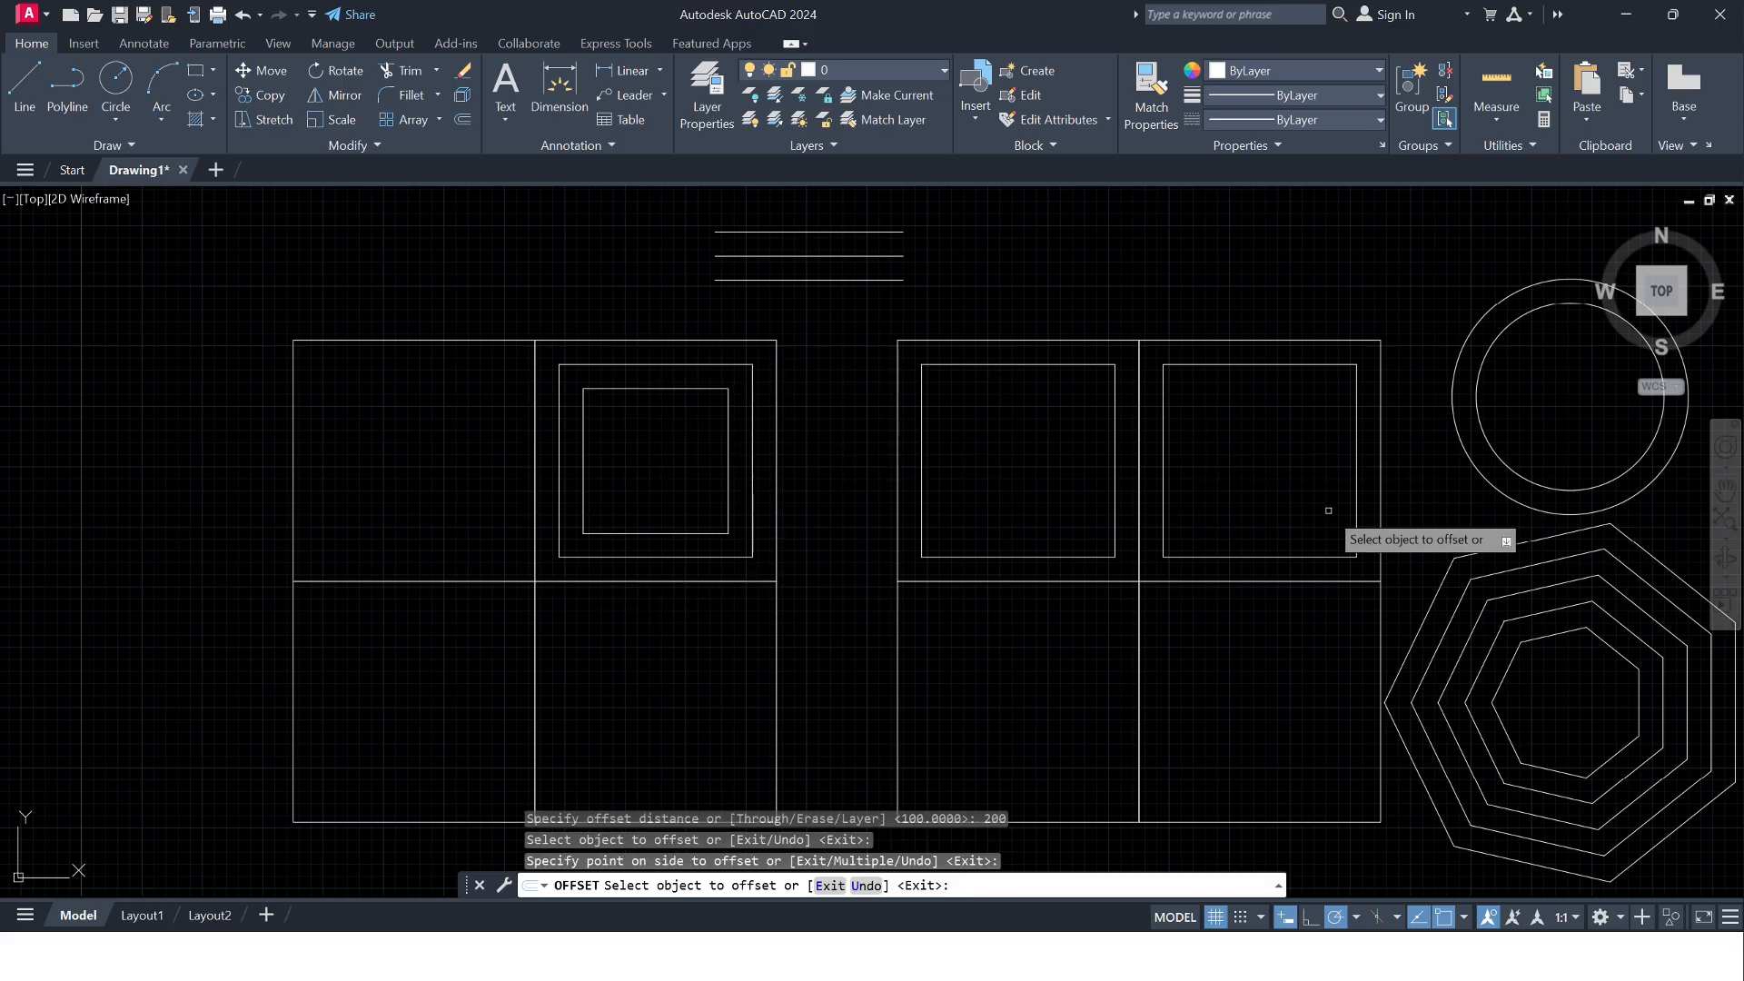
left_click(982, 582)
left_click(997, 670)
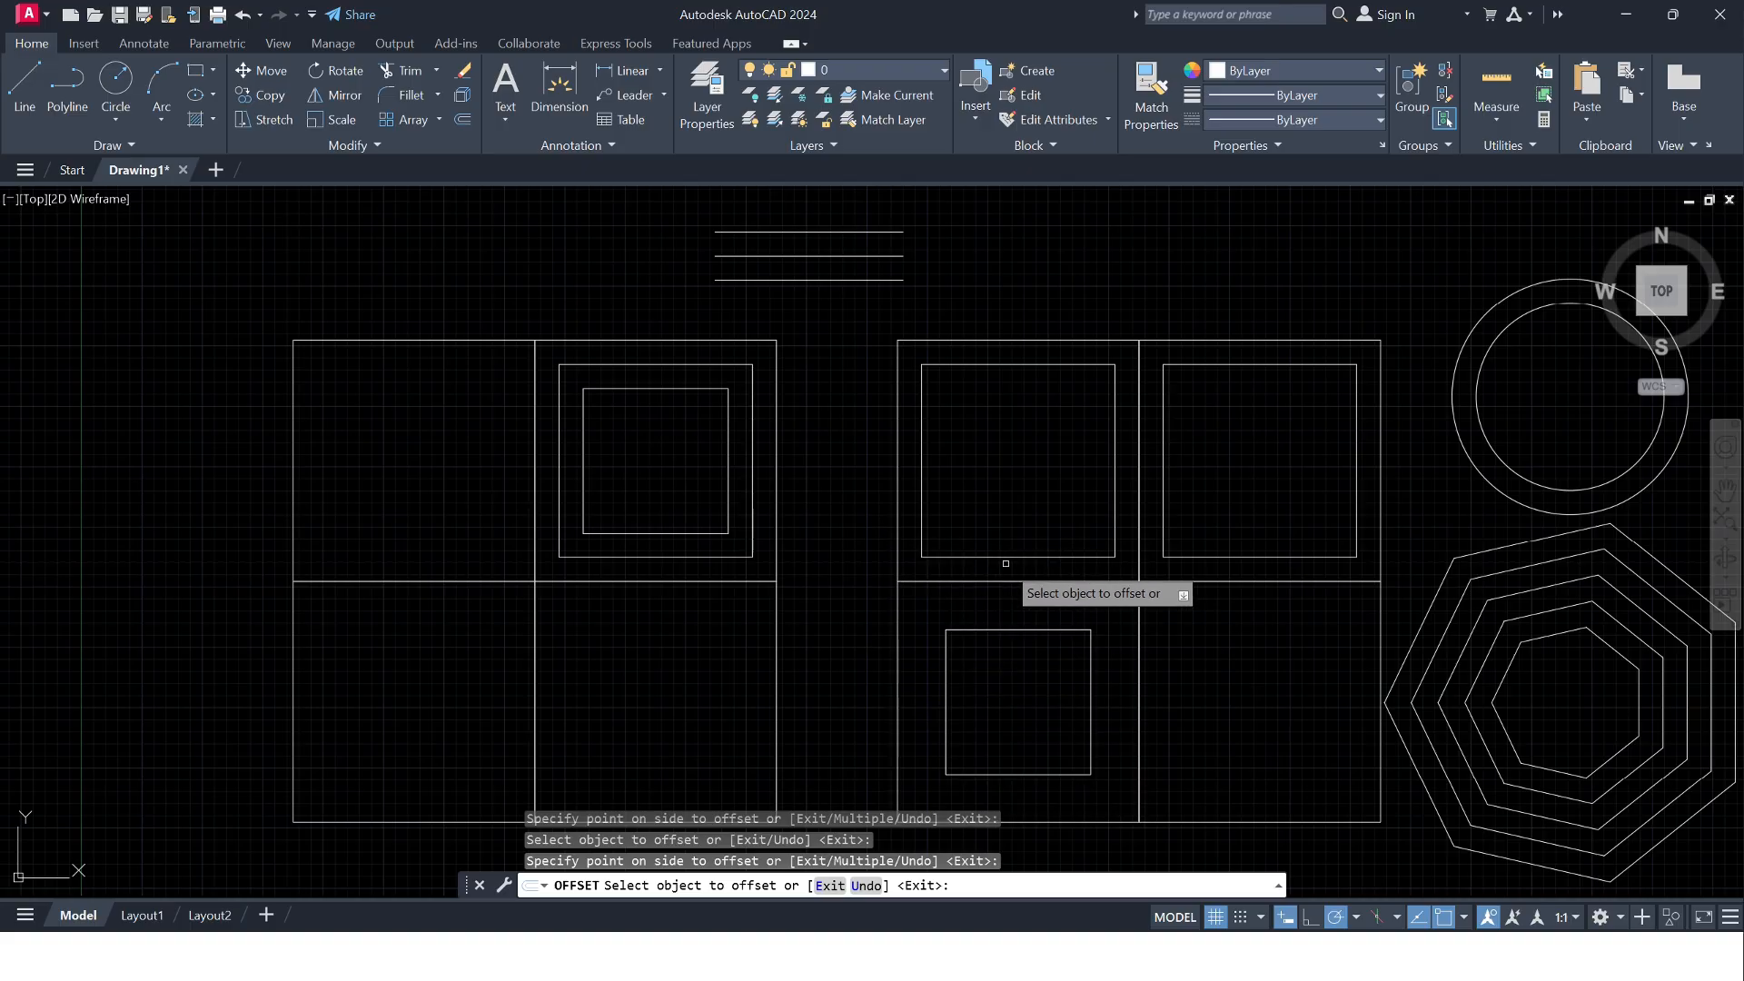
scroll(1006, 563, "down", 4)
scroll(1006, 563, "up", 4)
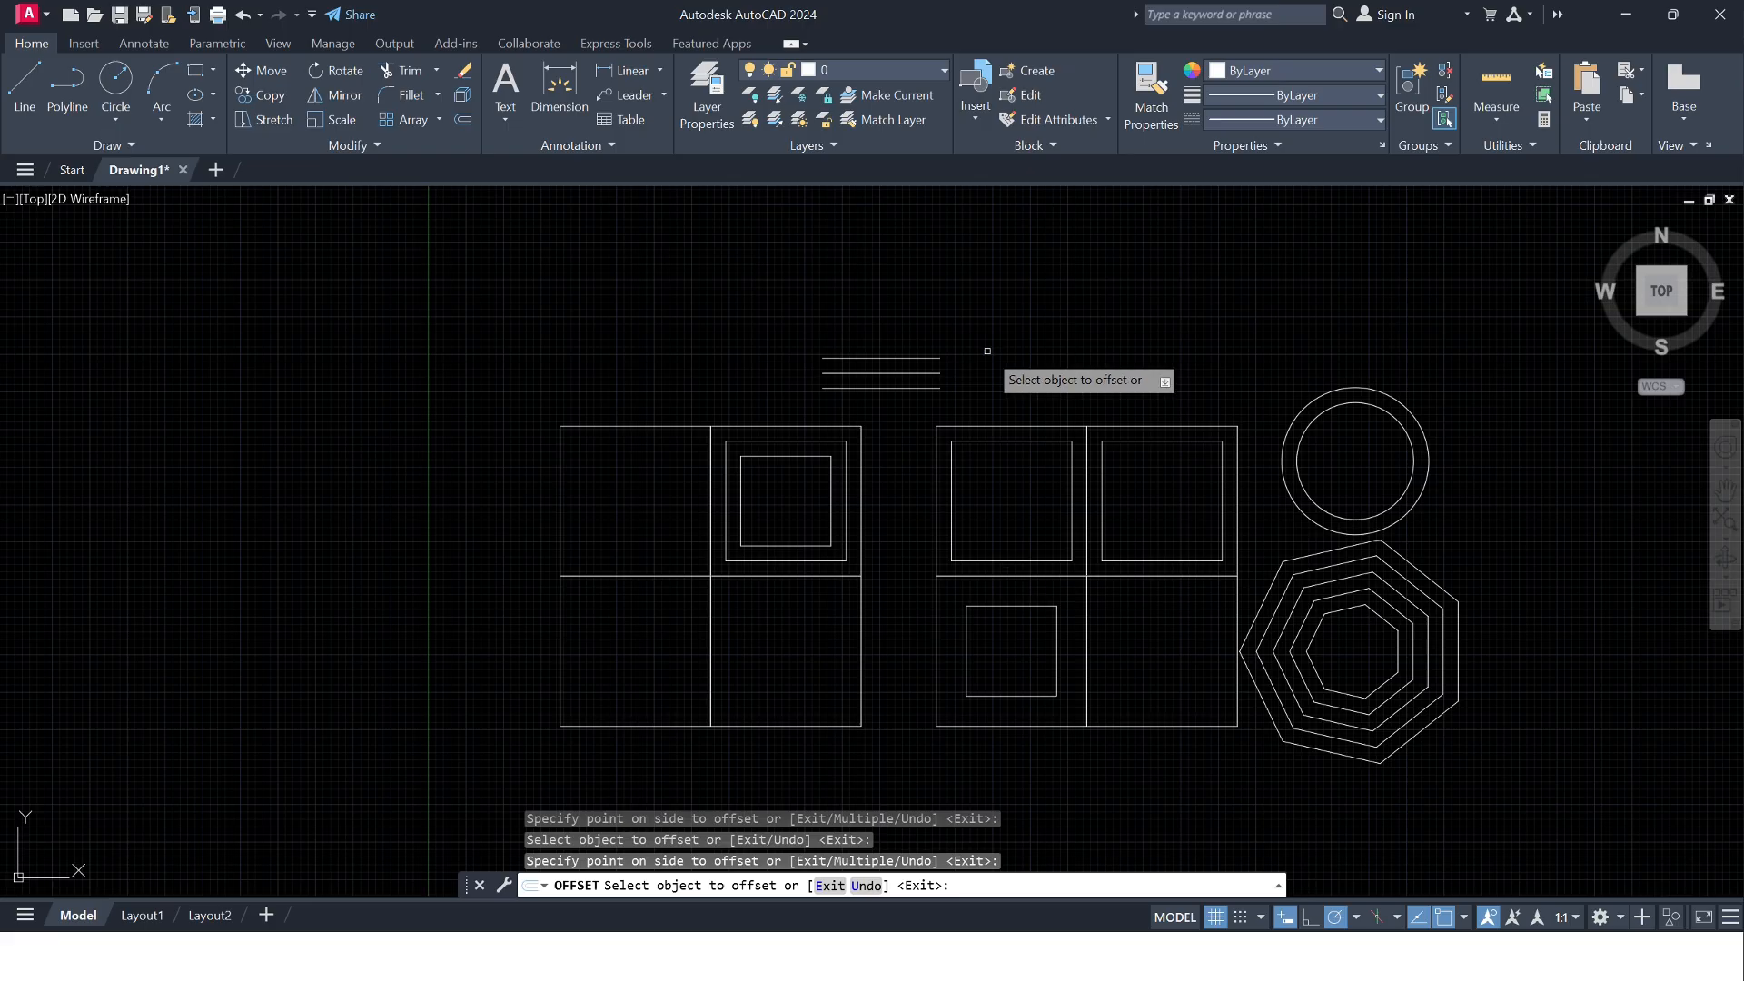
key("Escape")
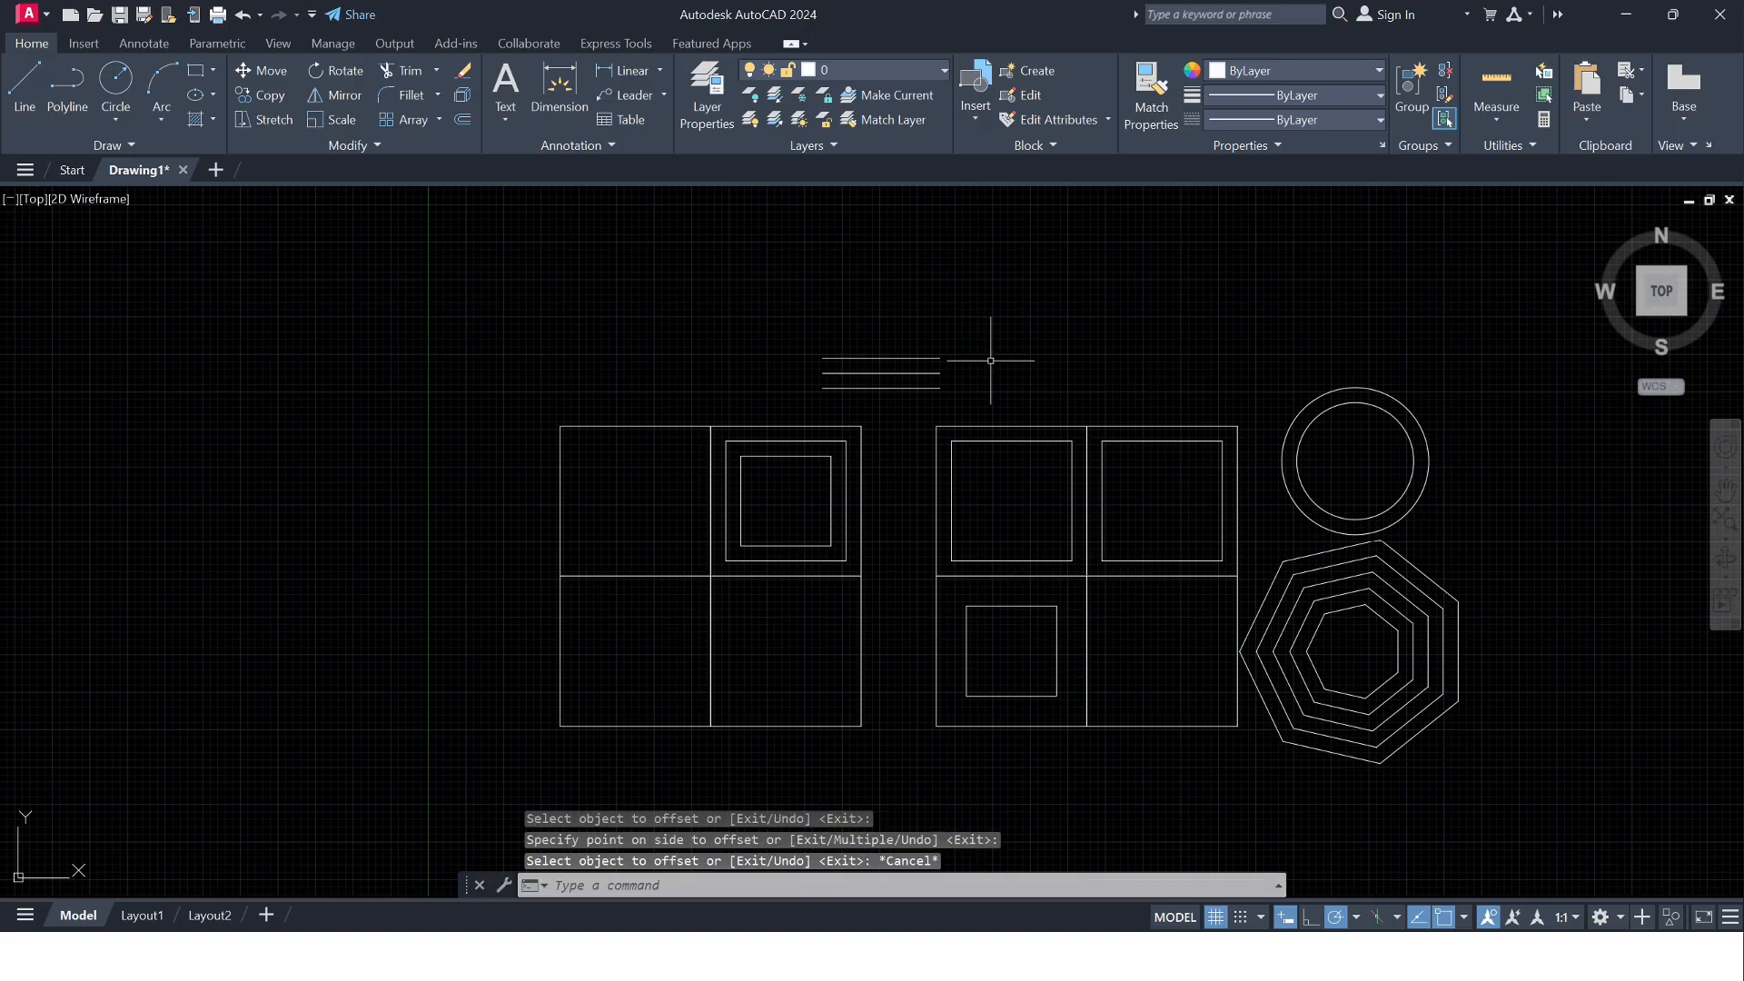
scroll(822, 506, "up", 2)
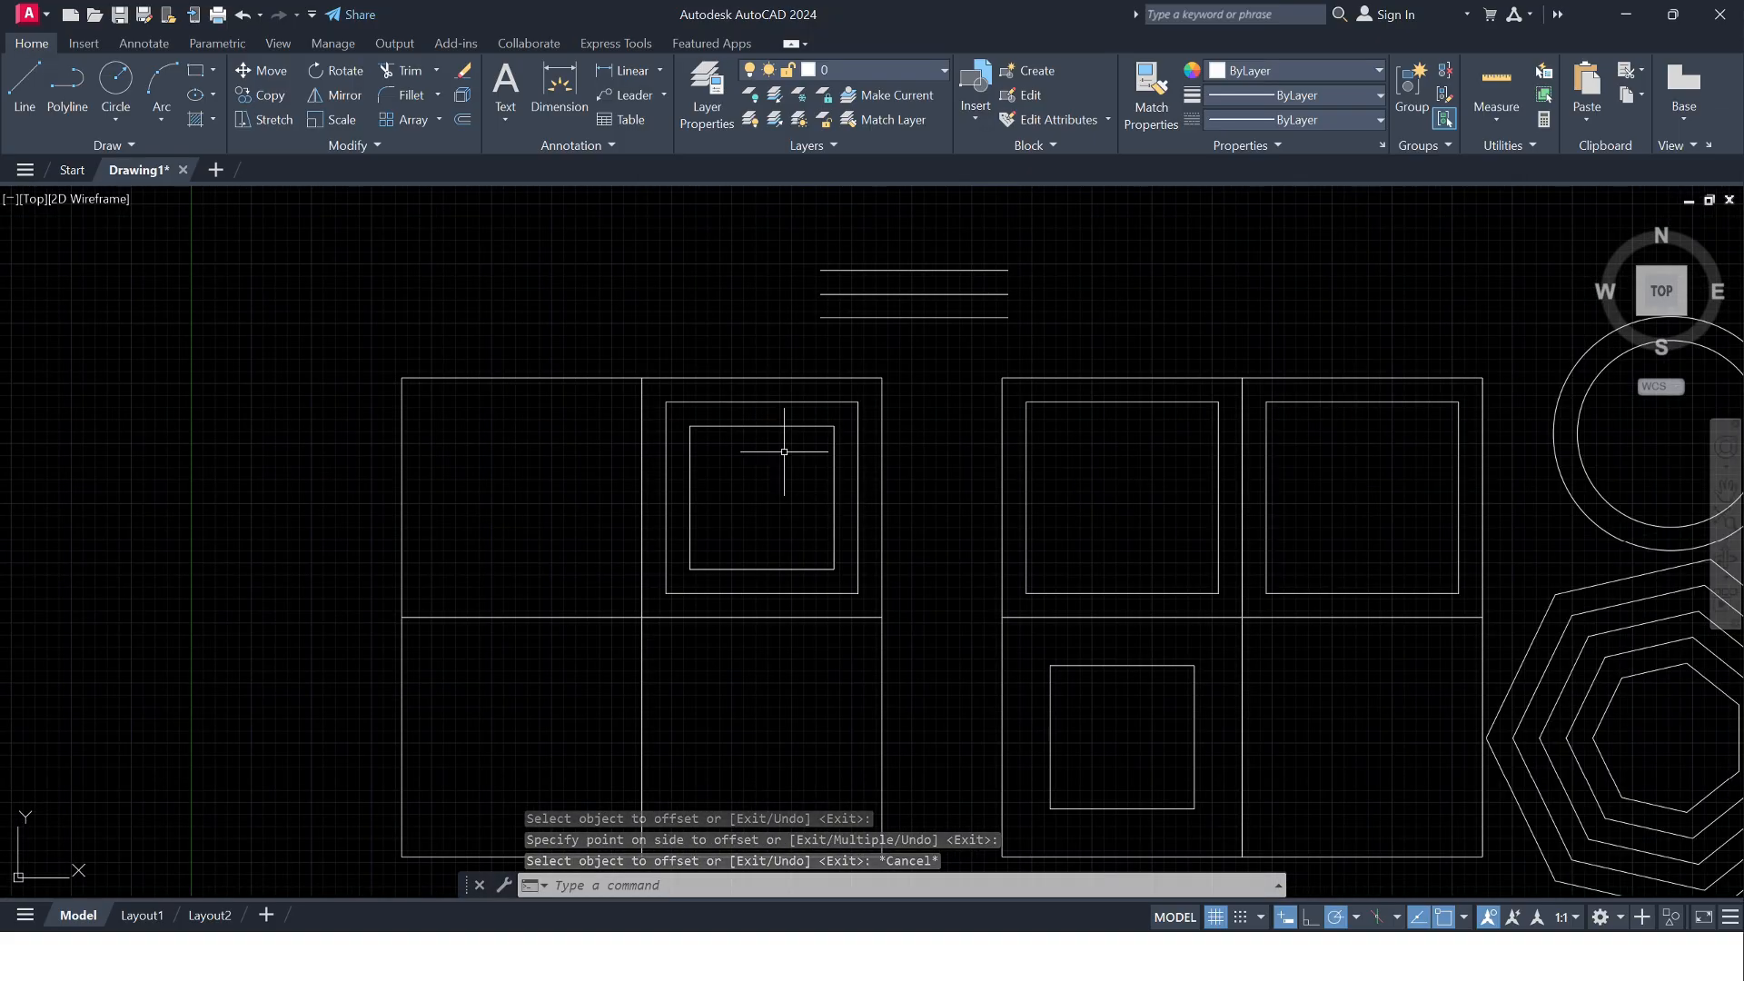
left_click(1296, 312)
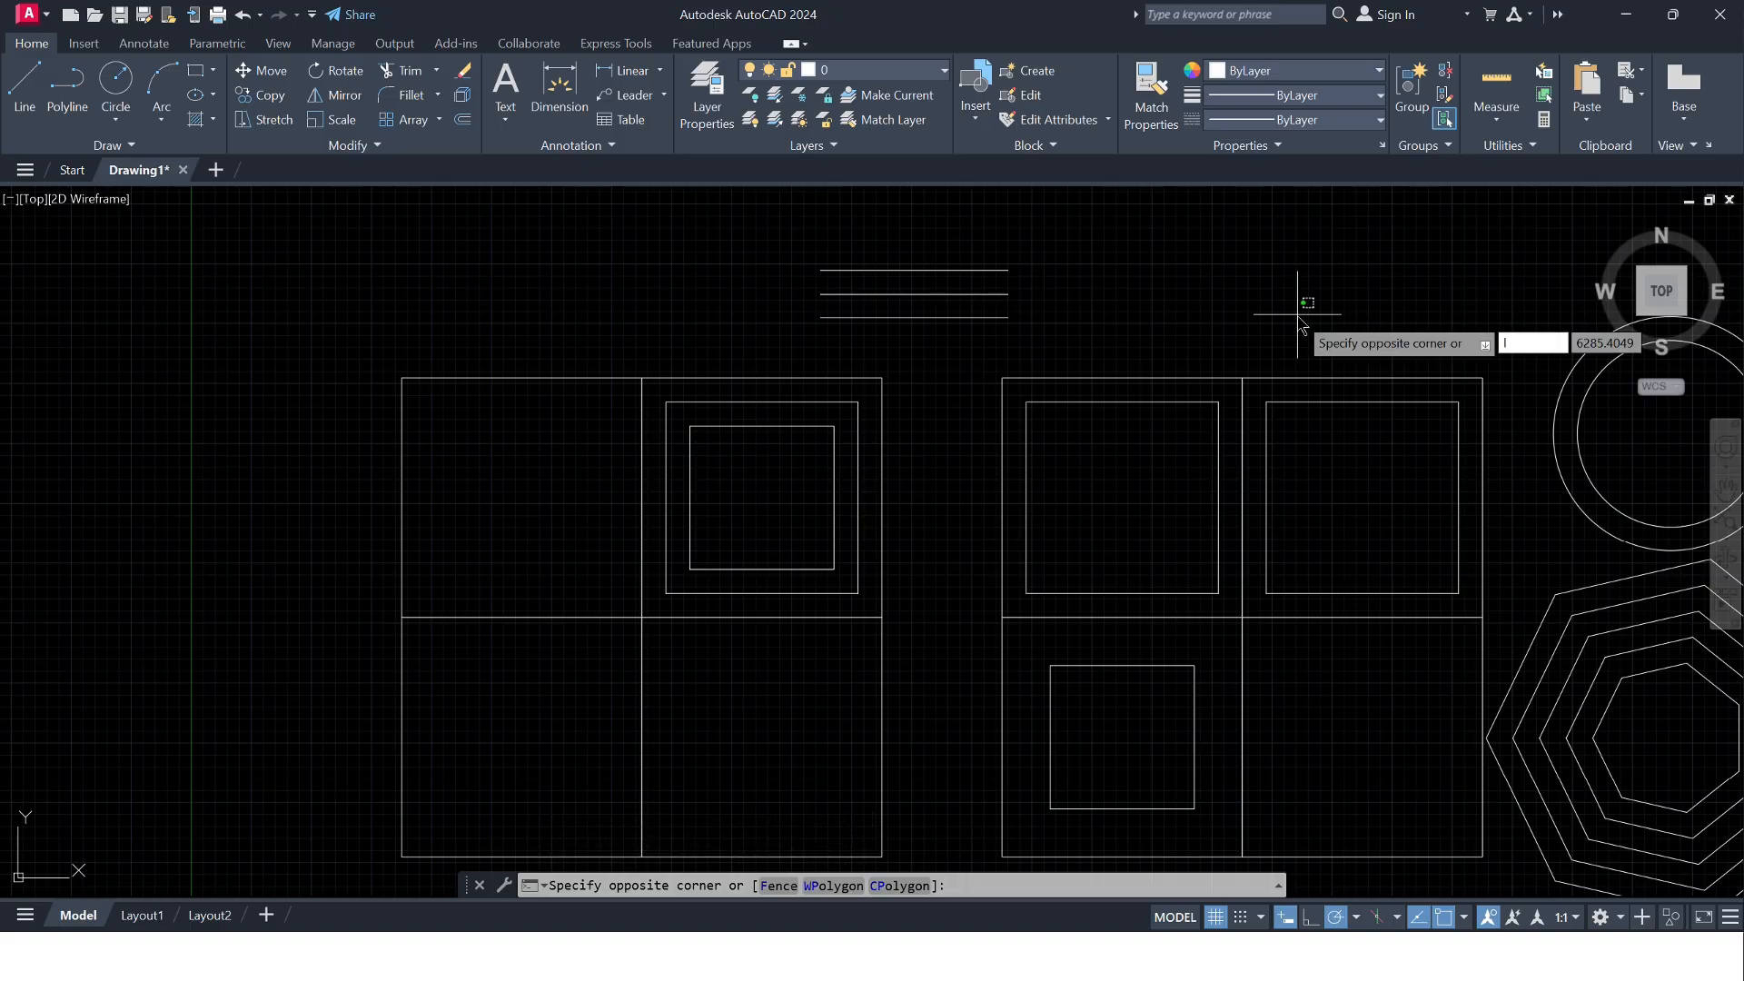
key("Escape")
key("Escape")
key("Escape")
- Draw a vertical line about 480 units long crossing the three short horizontal lines near their middle
type("l")
key("Return")
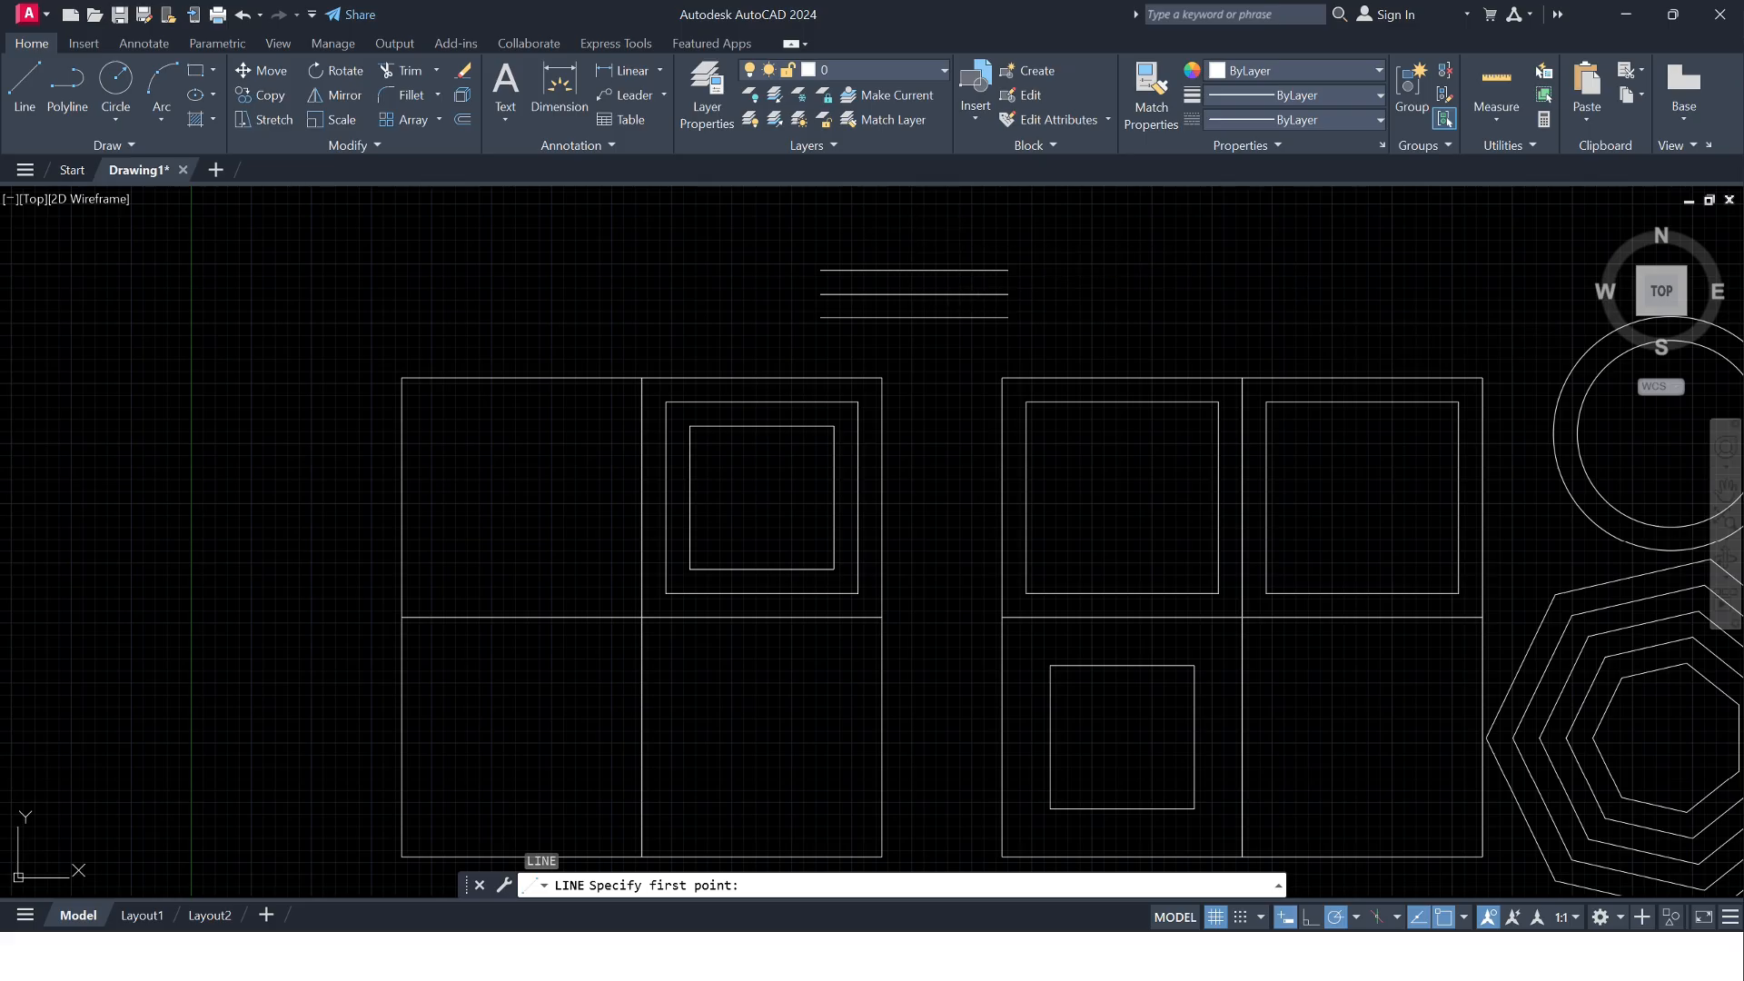
left_click(912, 234)
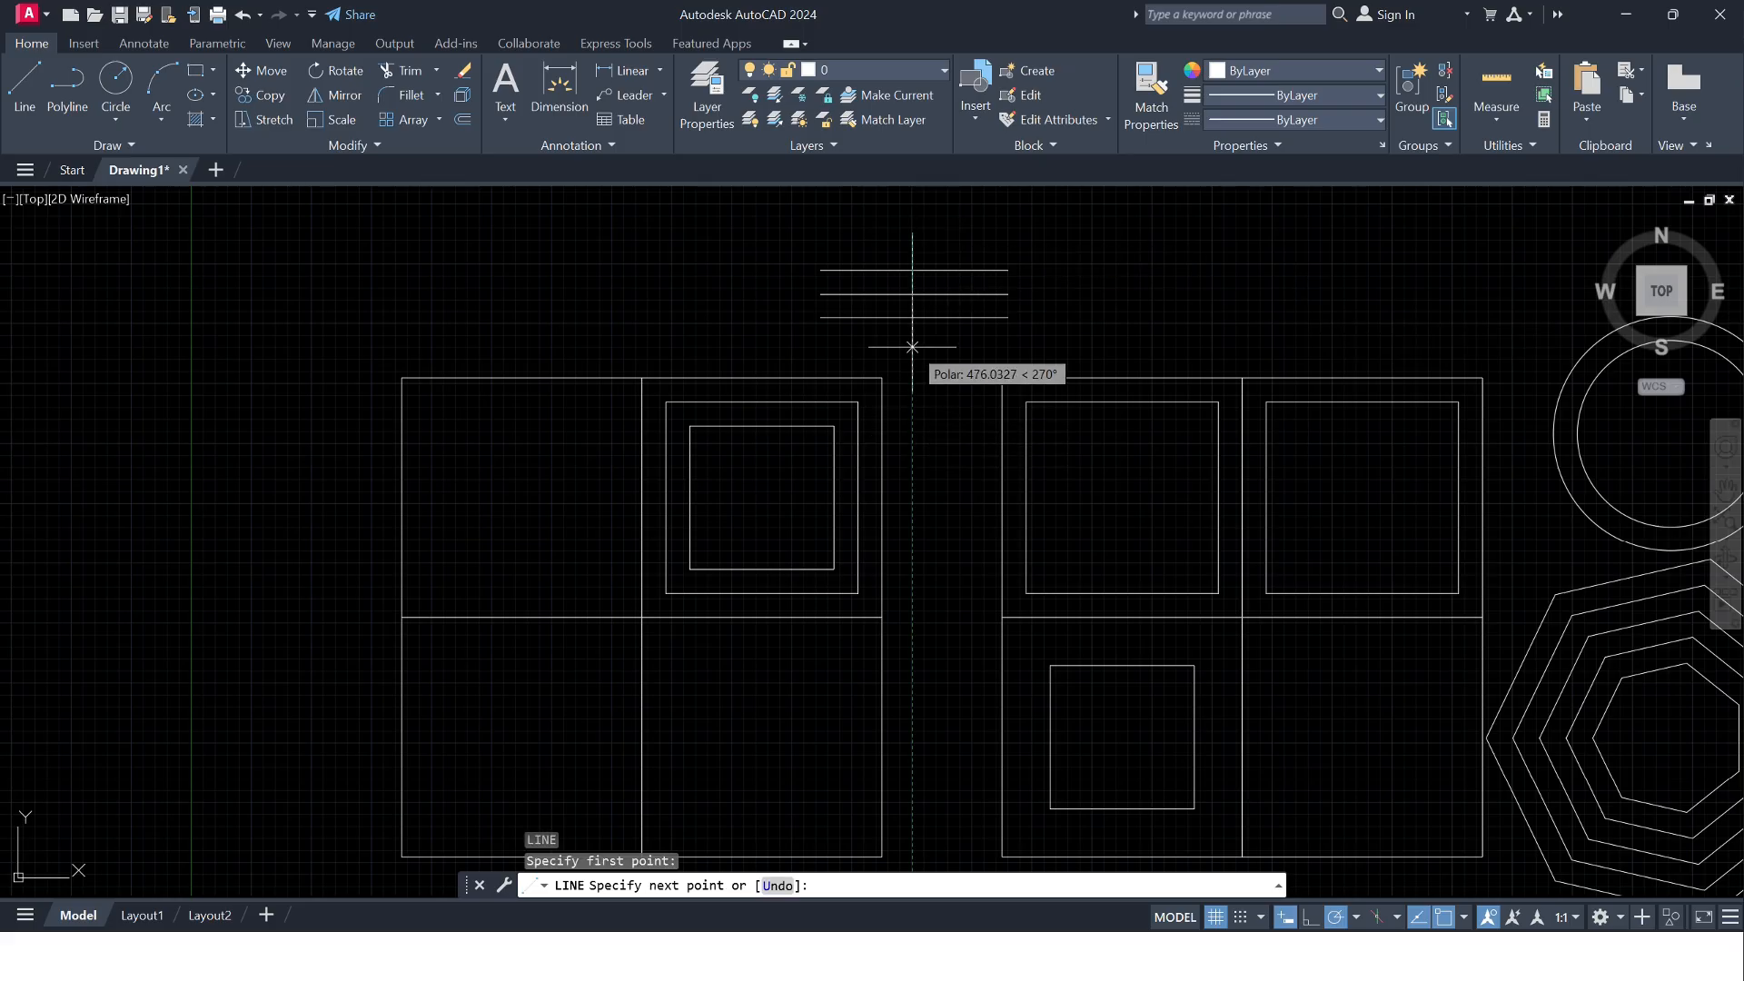
left_click(931, 348)
key("Escape")
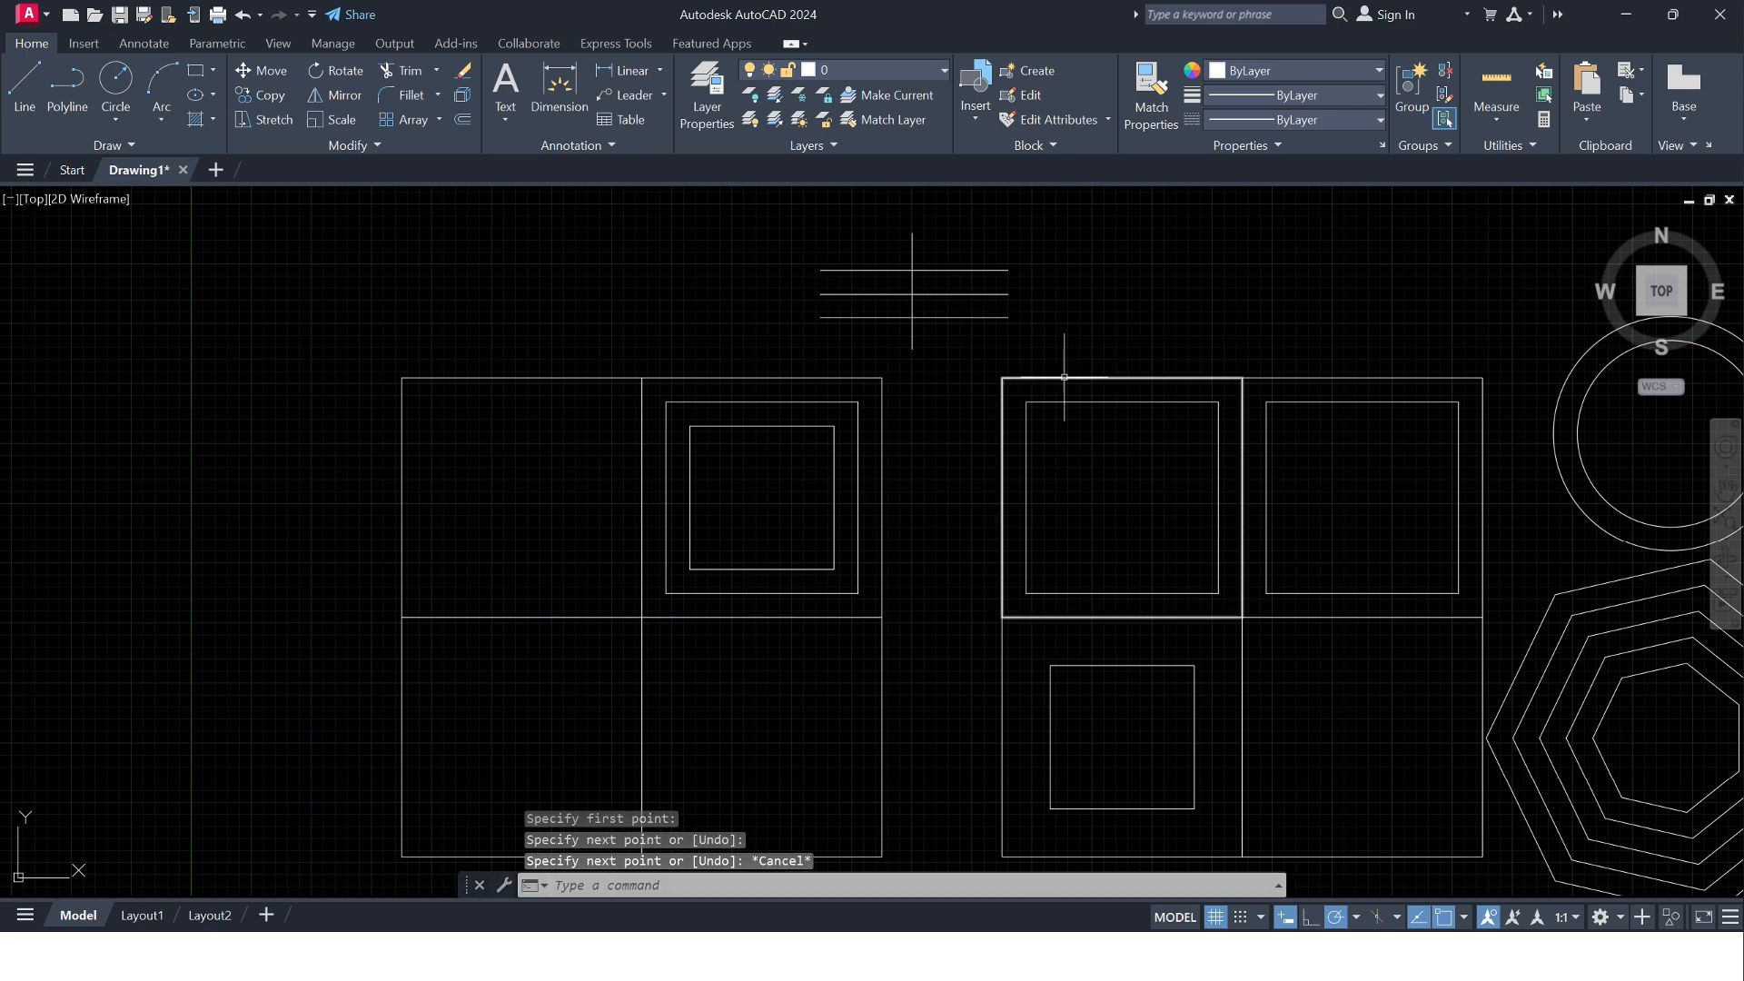
- Trim the three short horizontal lines one by one to the right of the vertical line, and undo those trims
scroll(858, 293, "up", 10)
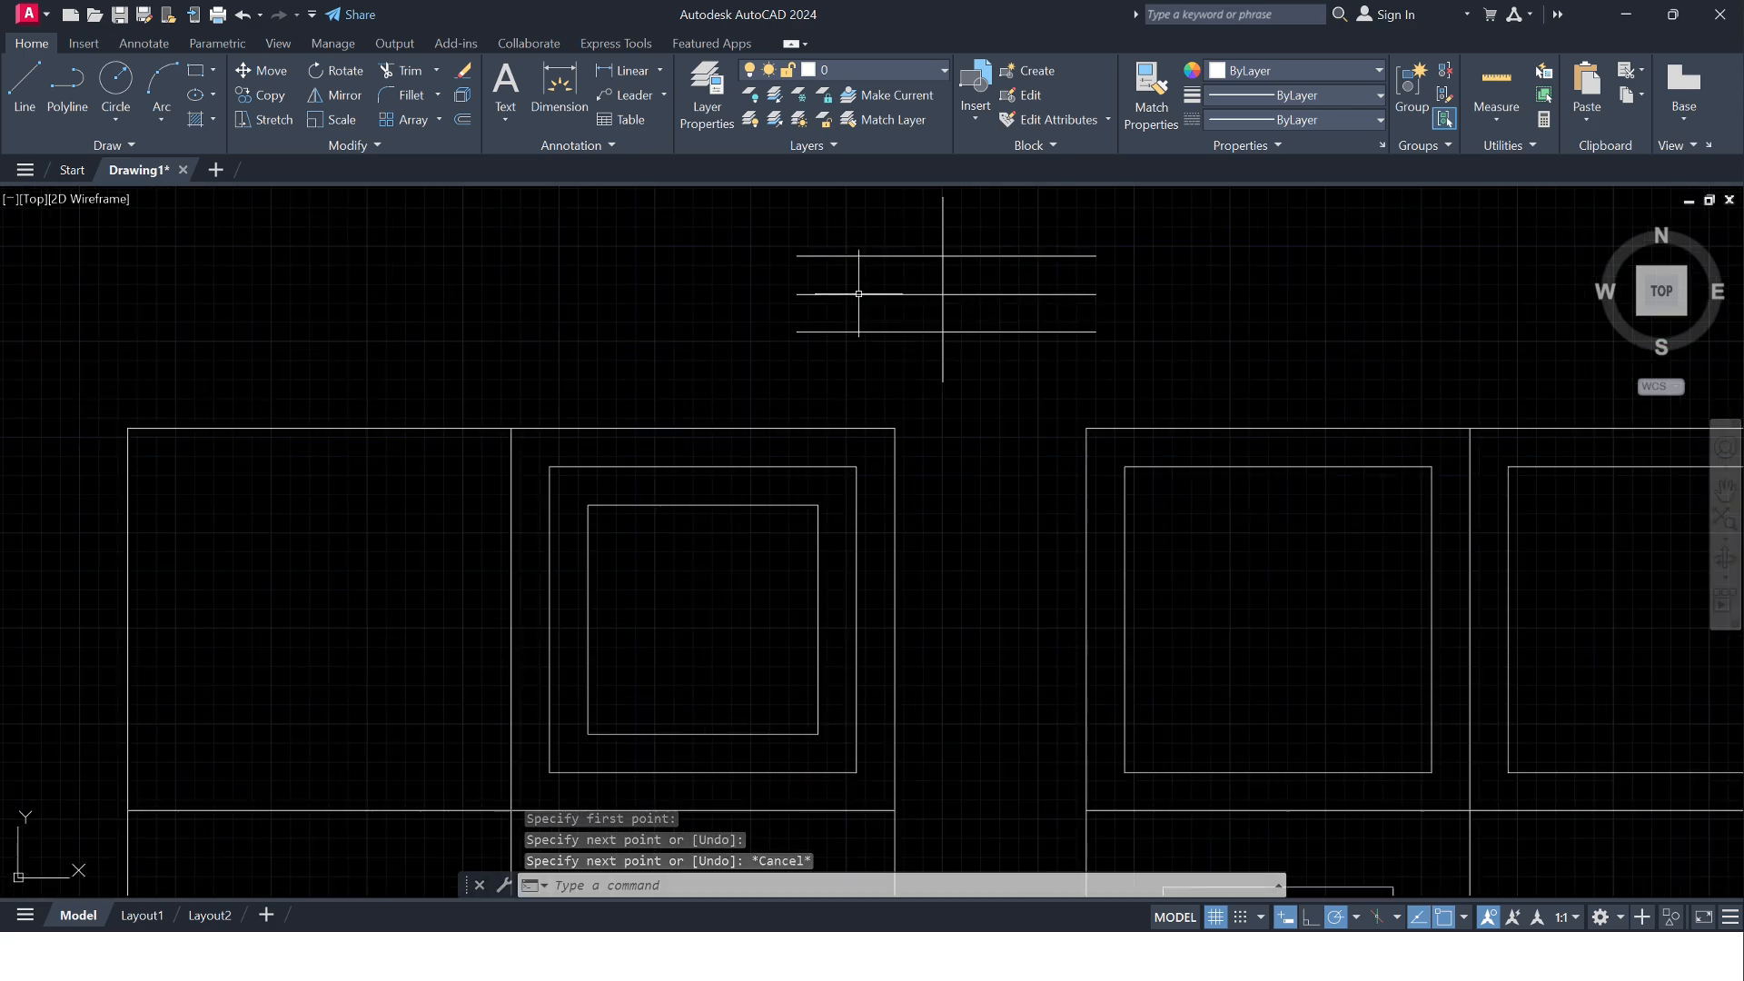
scroll(858, 294, "down", 10)
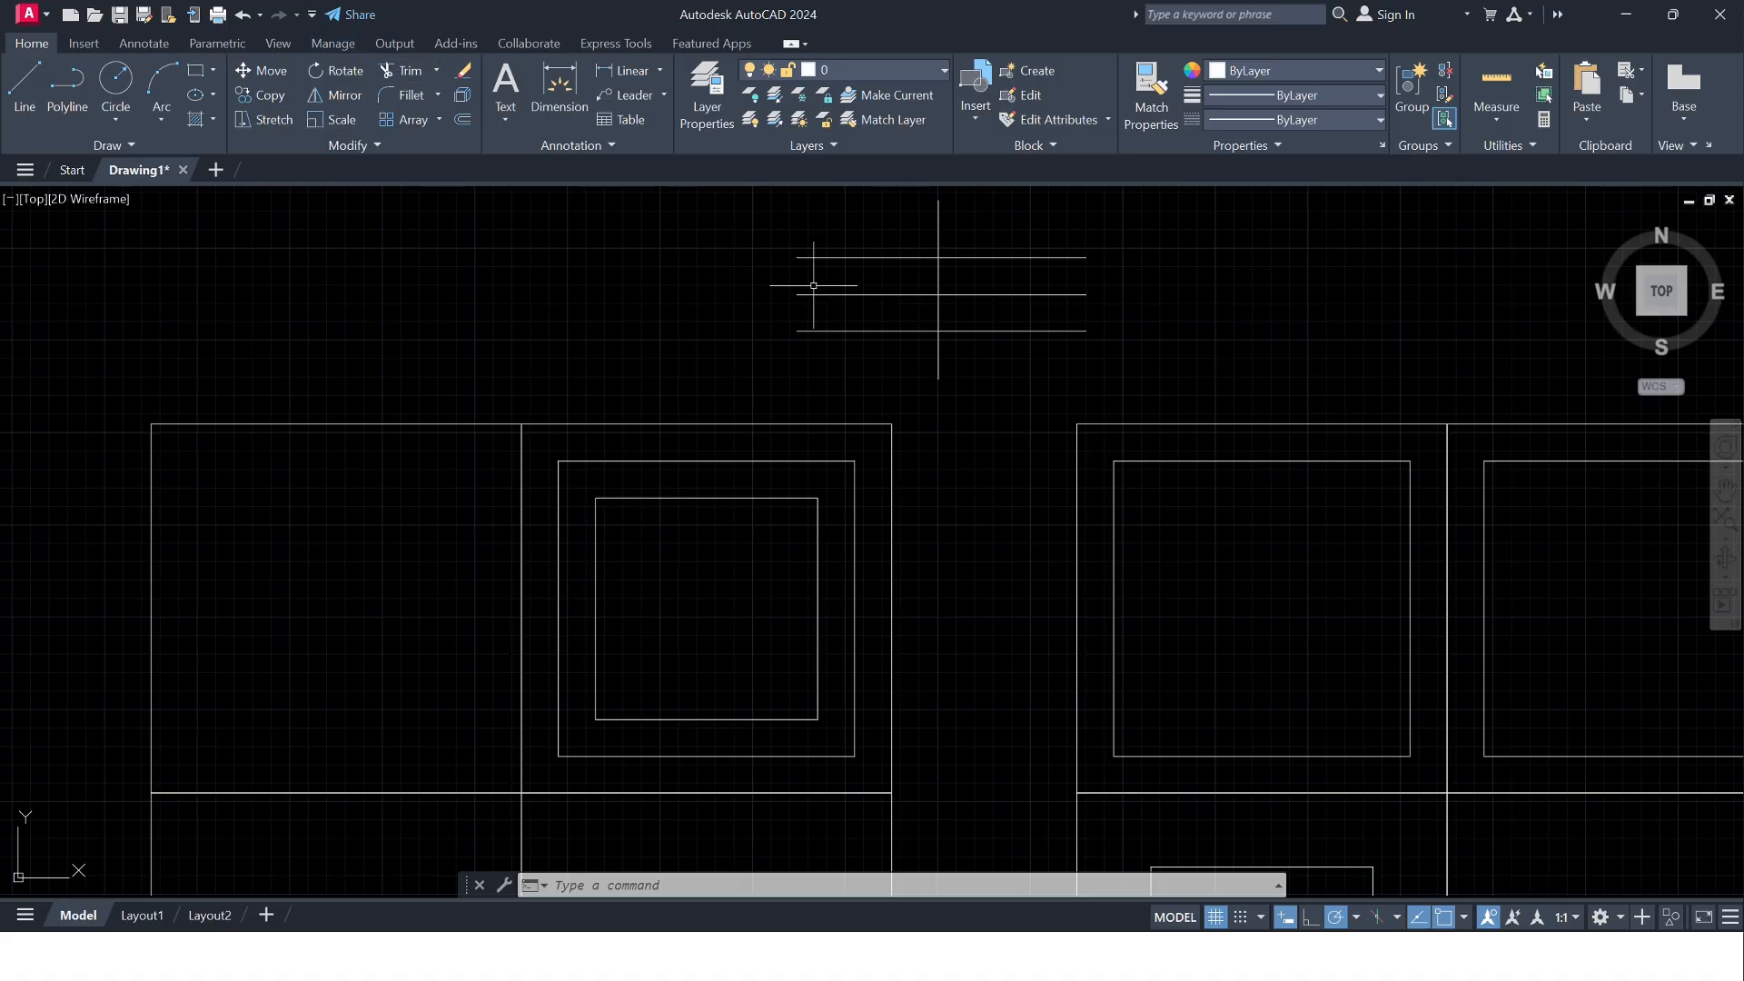
type("TRIM")
key("BackSpace")
key("BackSpace")
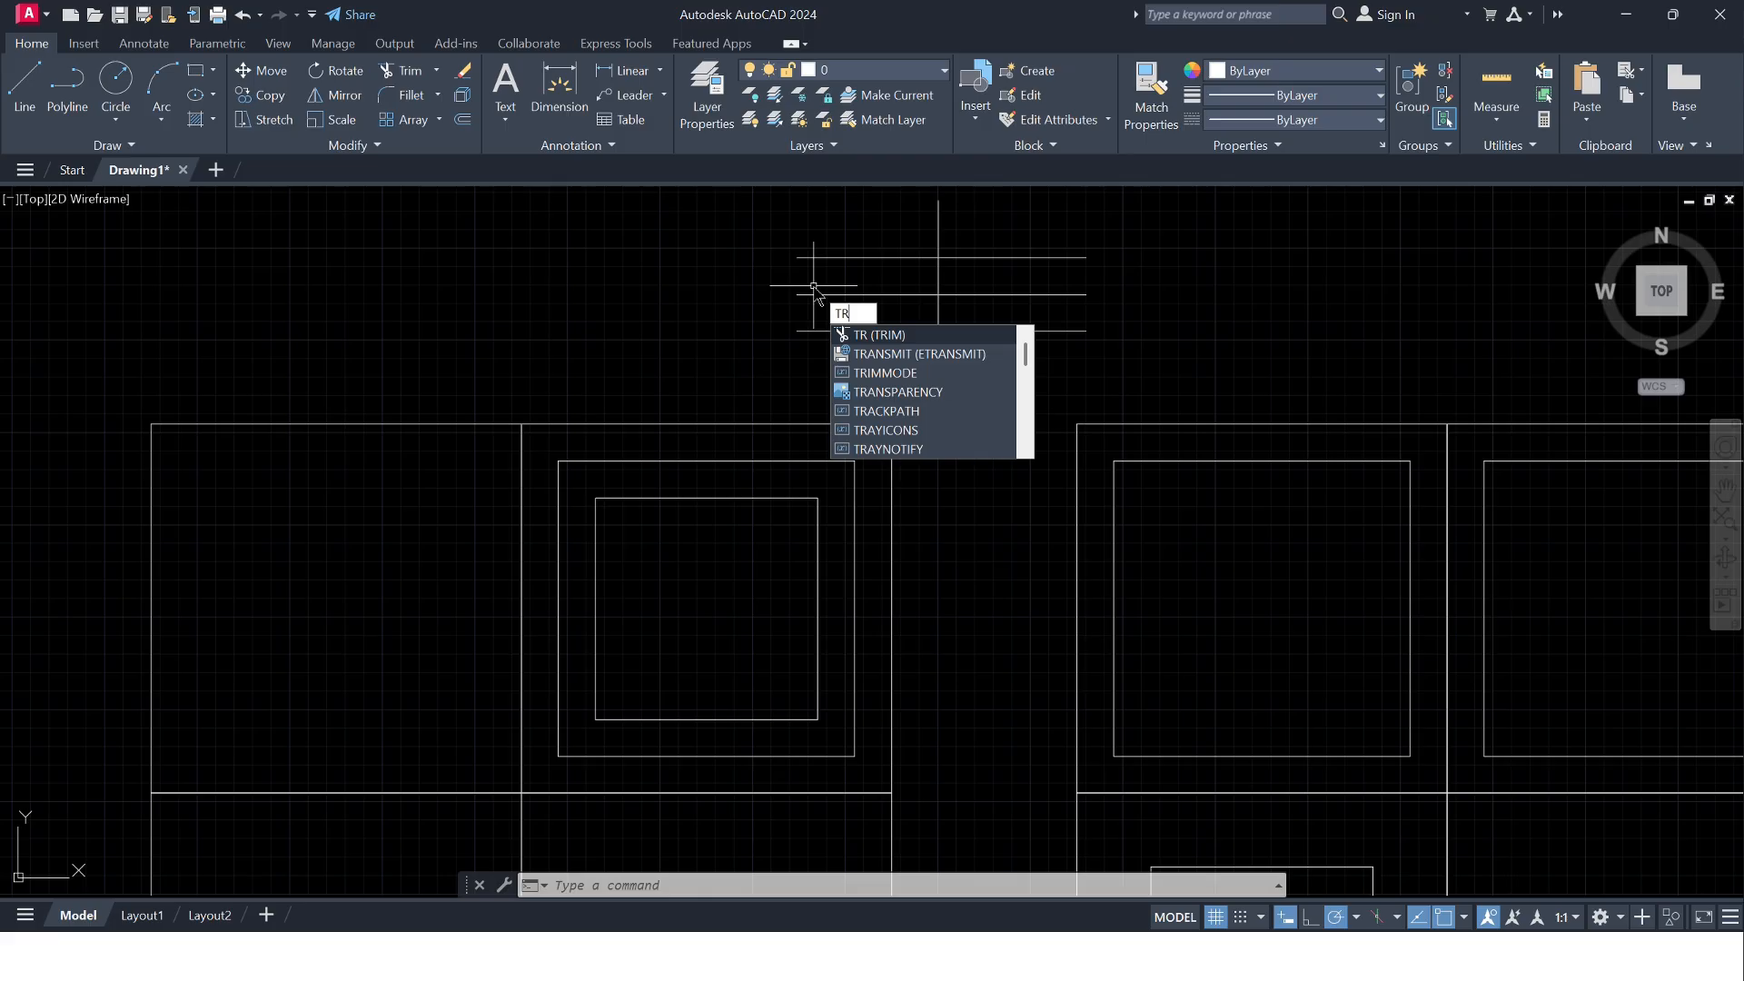
key("Return")
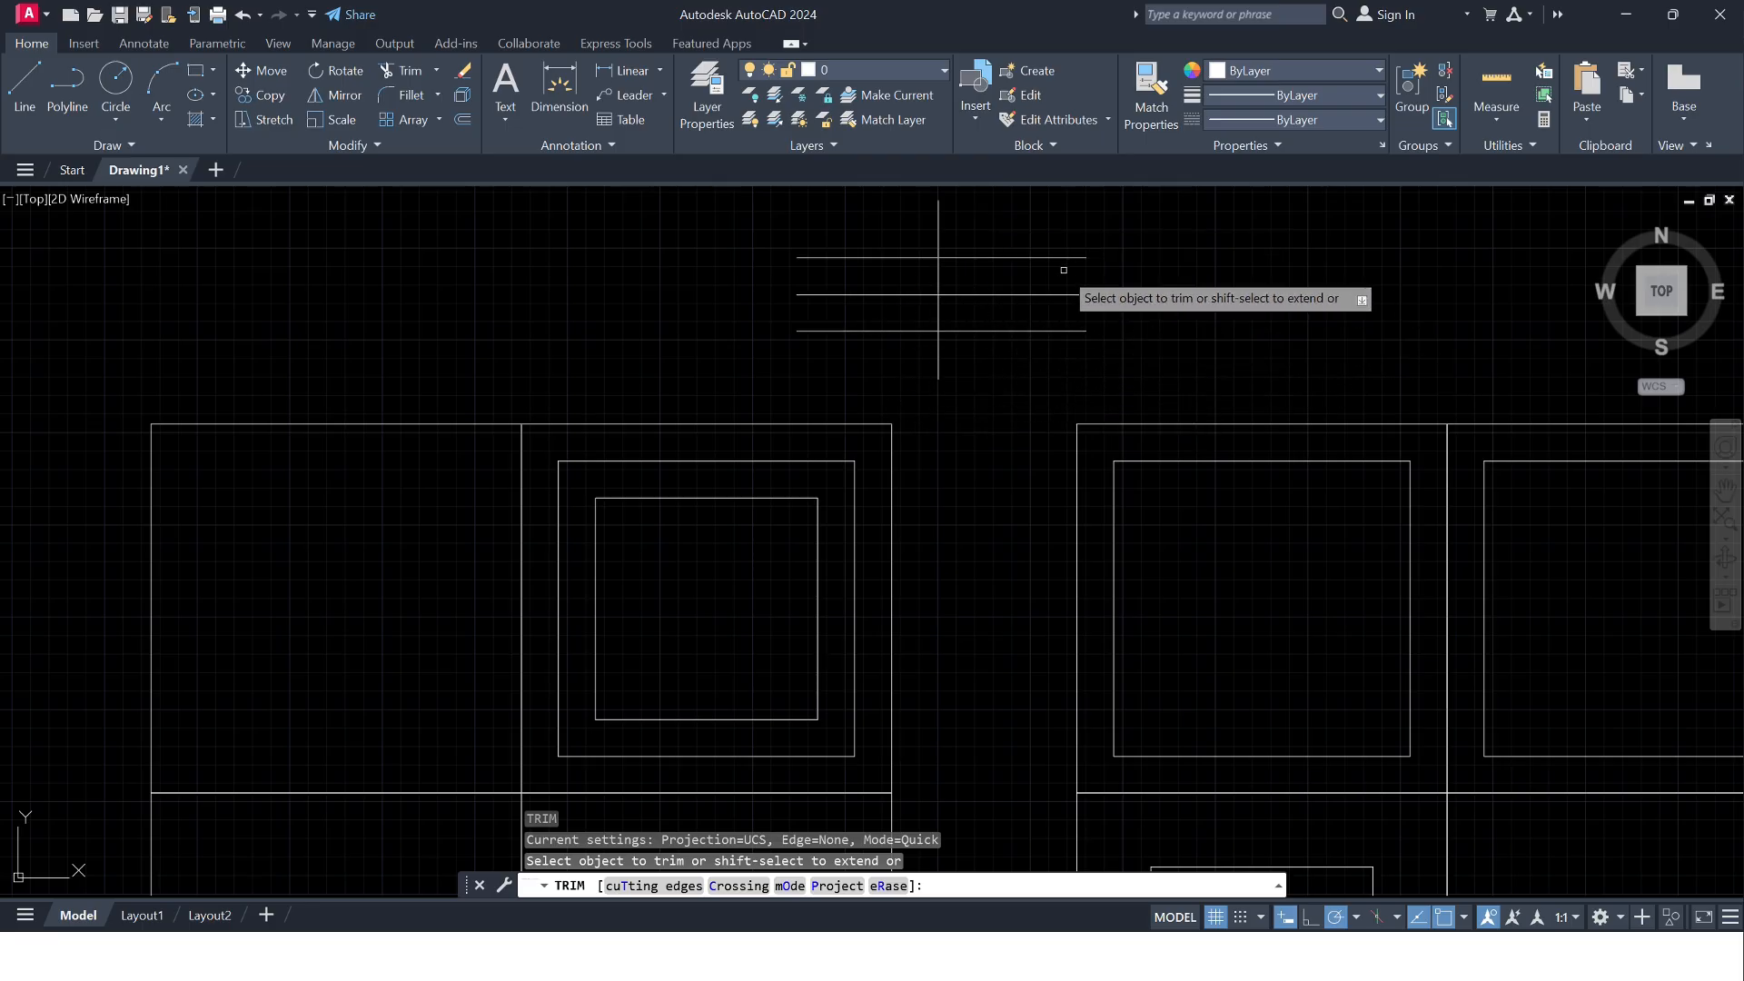
left_click(980, 257)
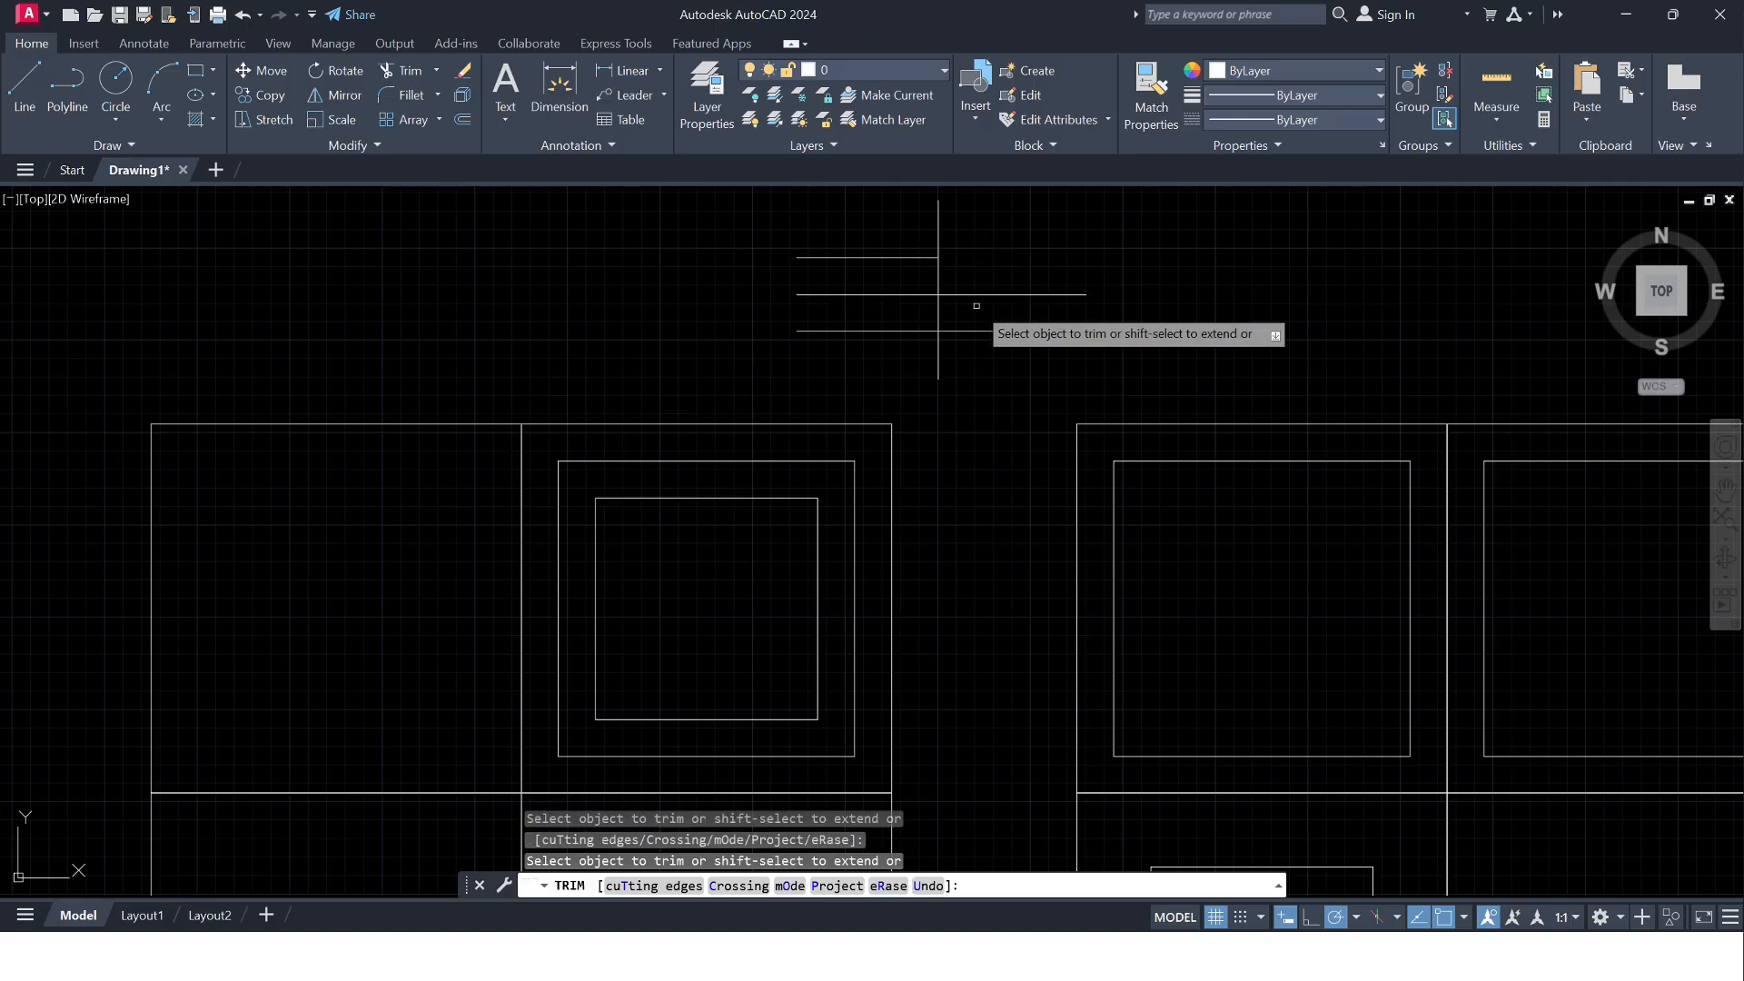
left_click(981, 296)
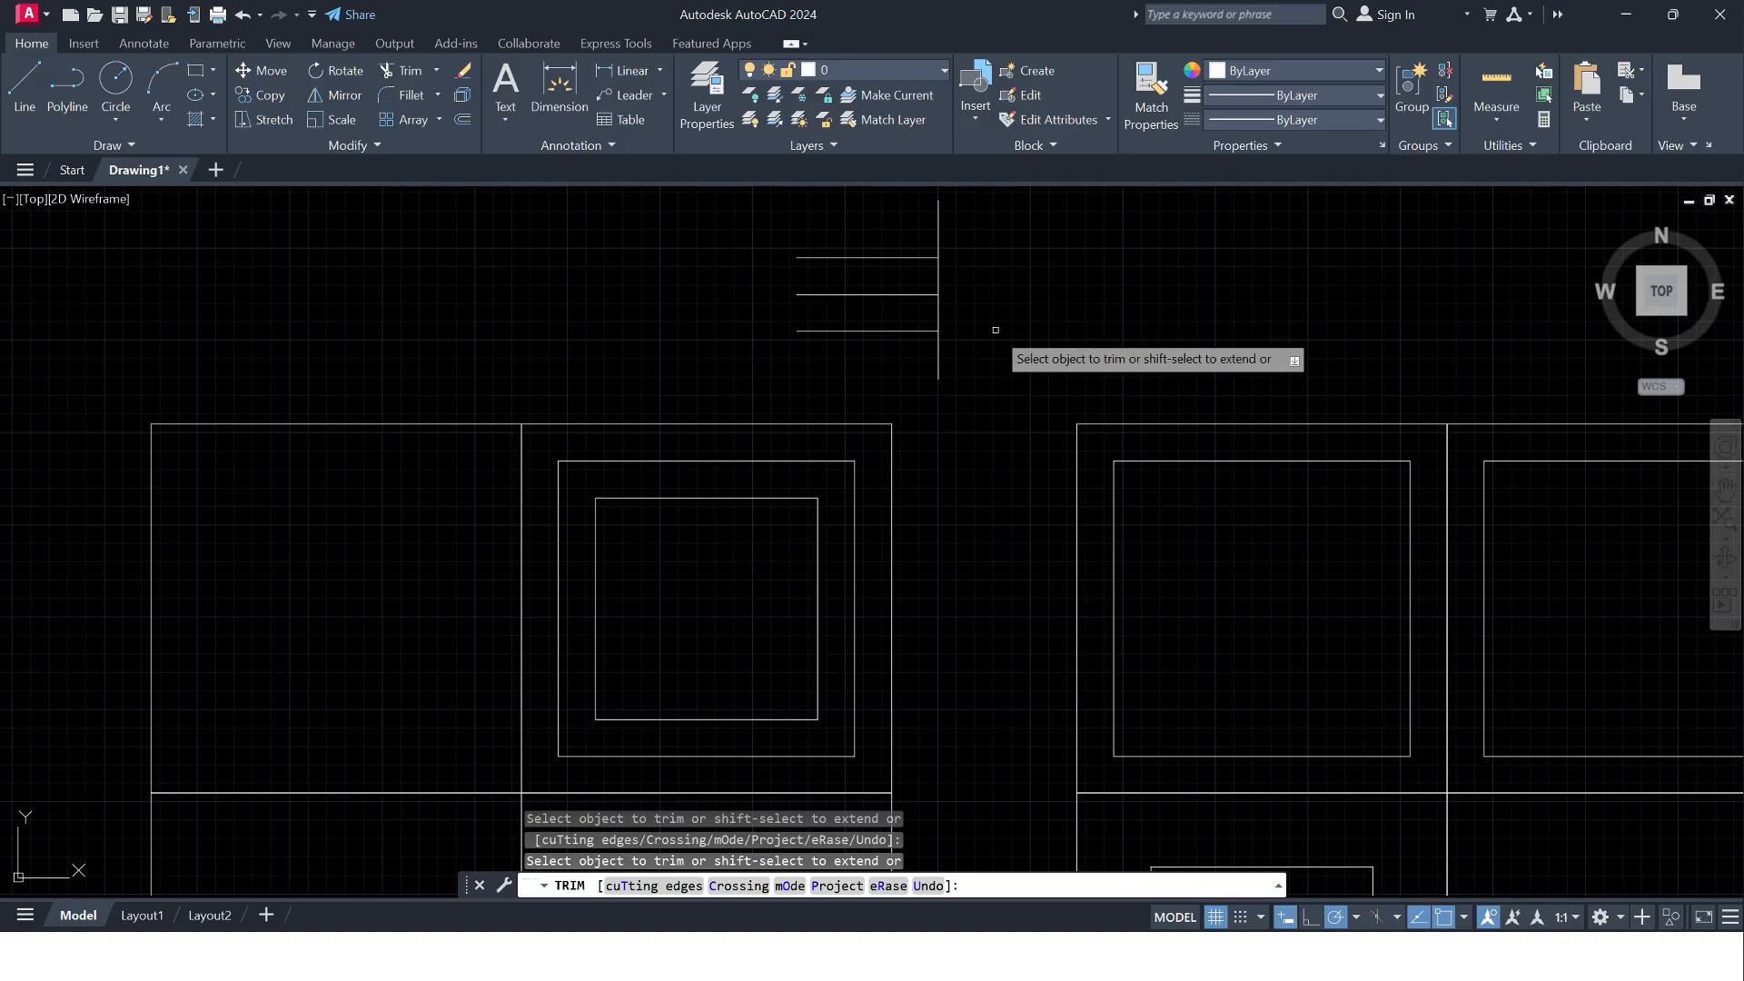
key("ctrl+z")
key("ctrl+z")
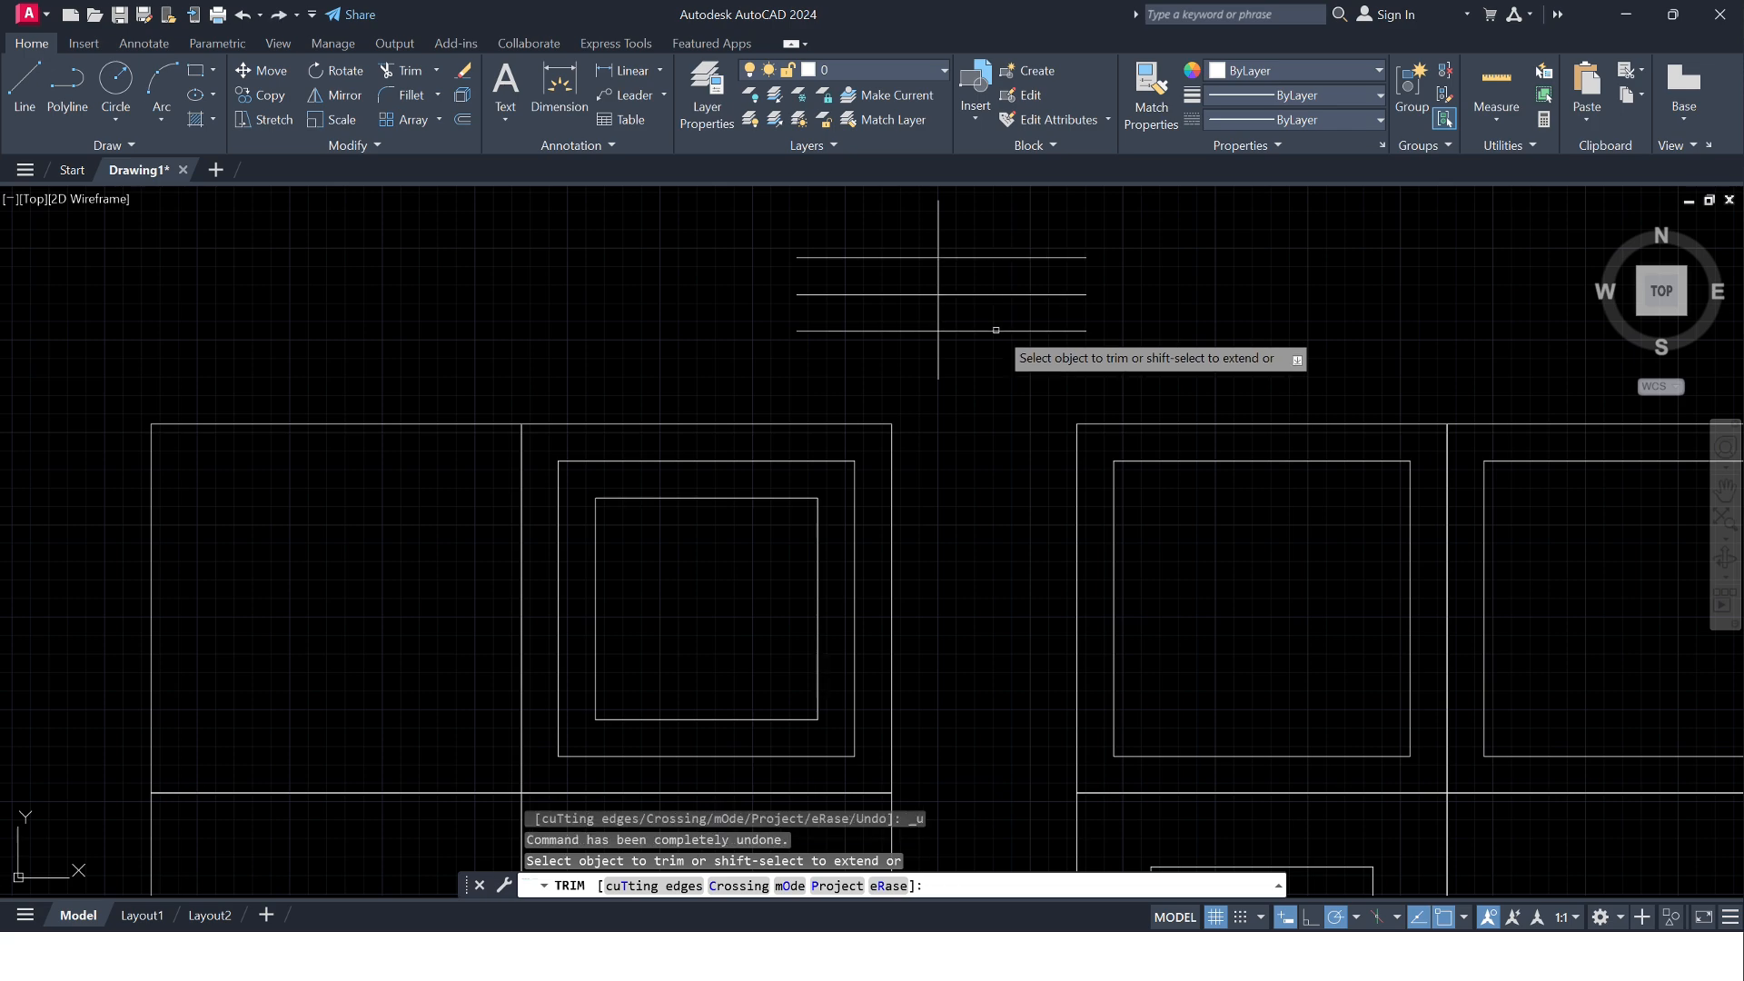
- Trim all three short horizontal lines to the right of the vertical line in one pass with a fence
left_click(1031, 364)
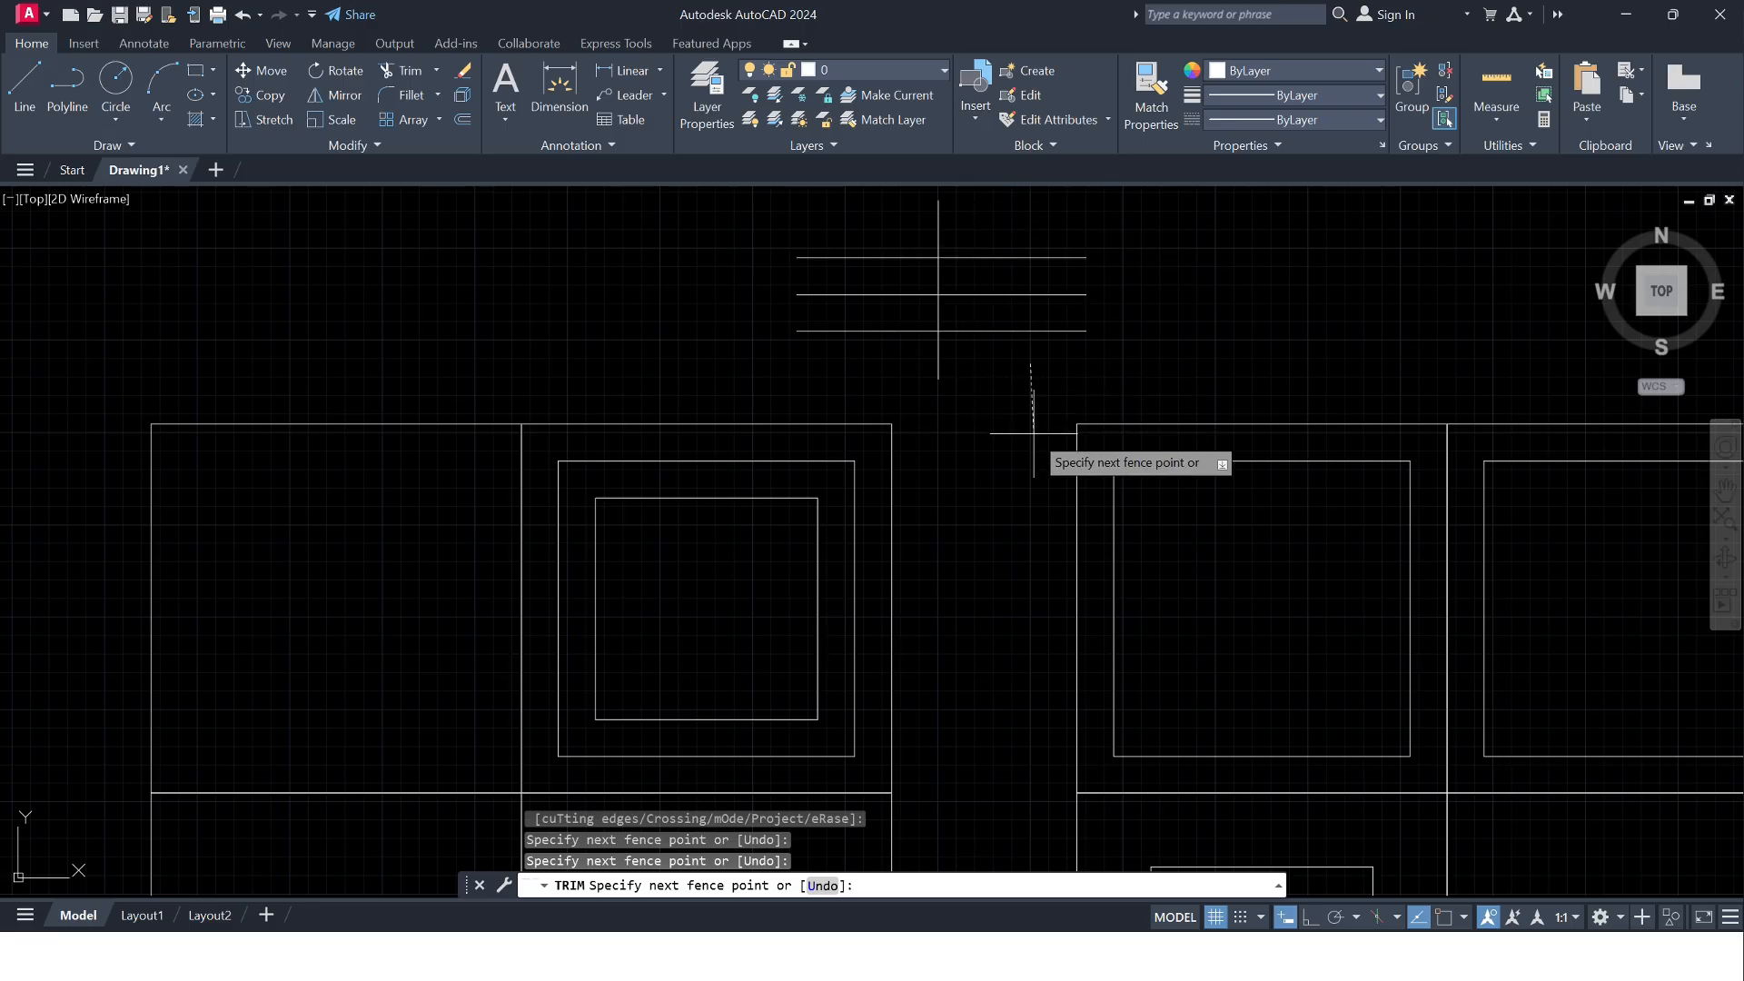
left_click(1023, 225)
key("Return")
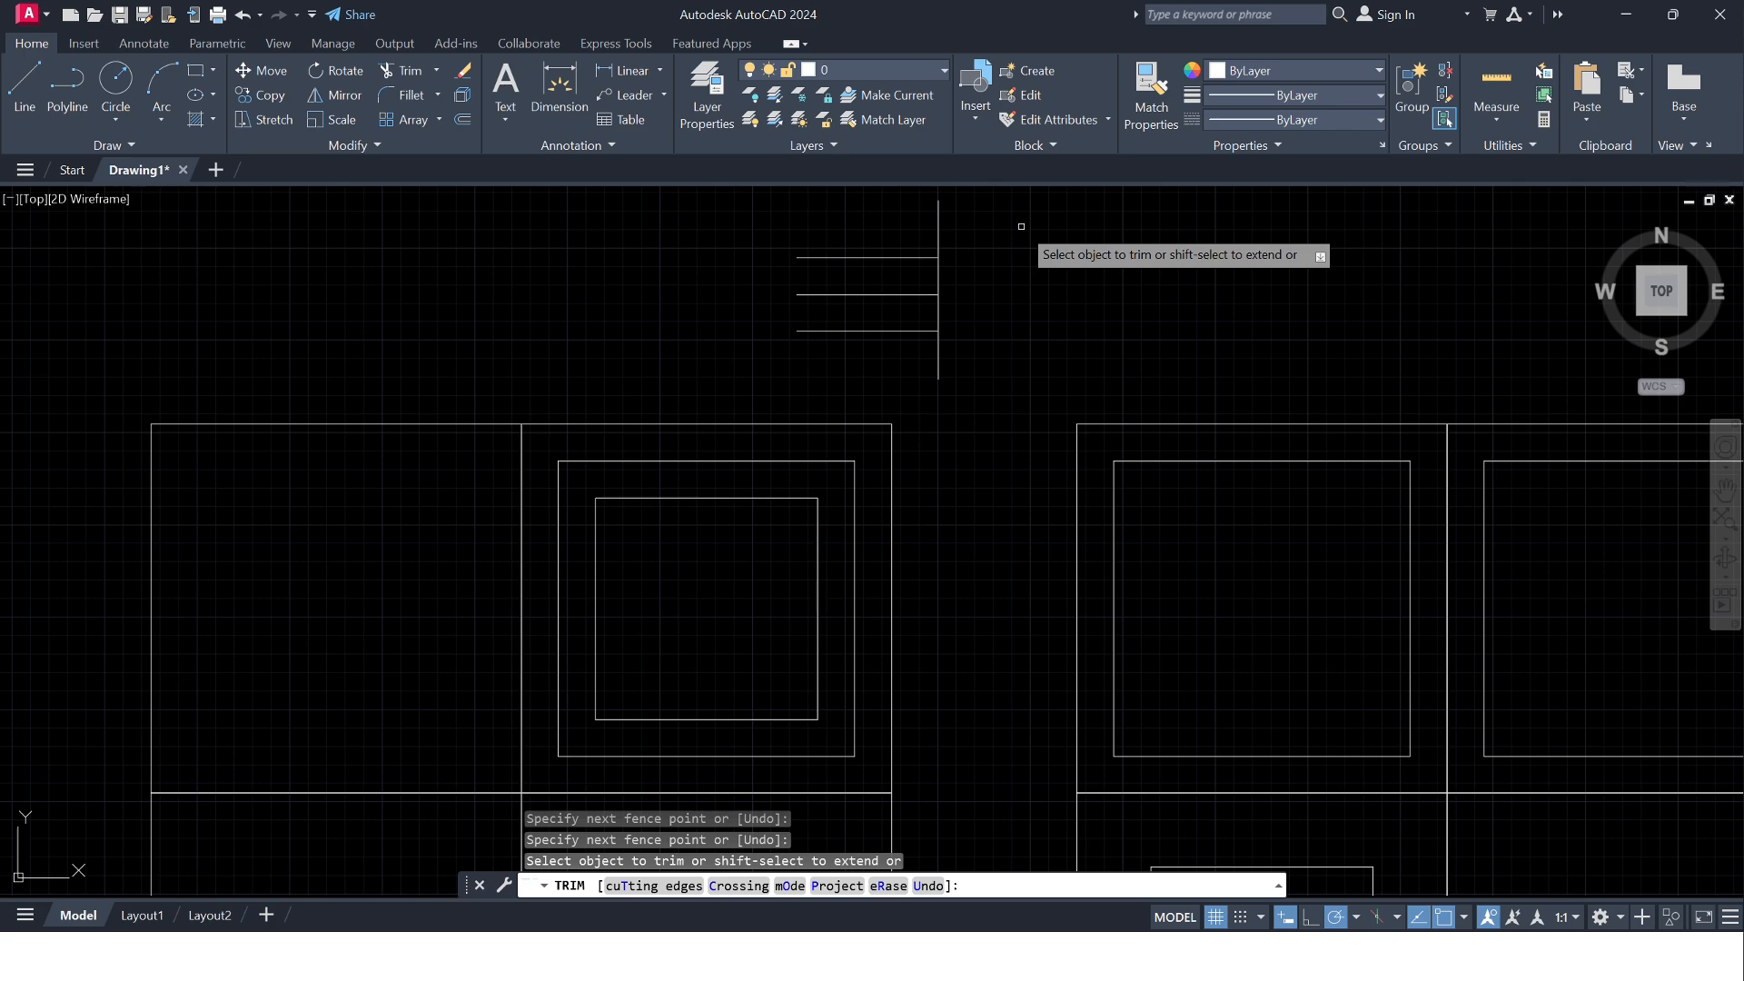
key("Return")
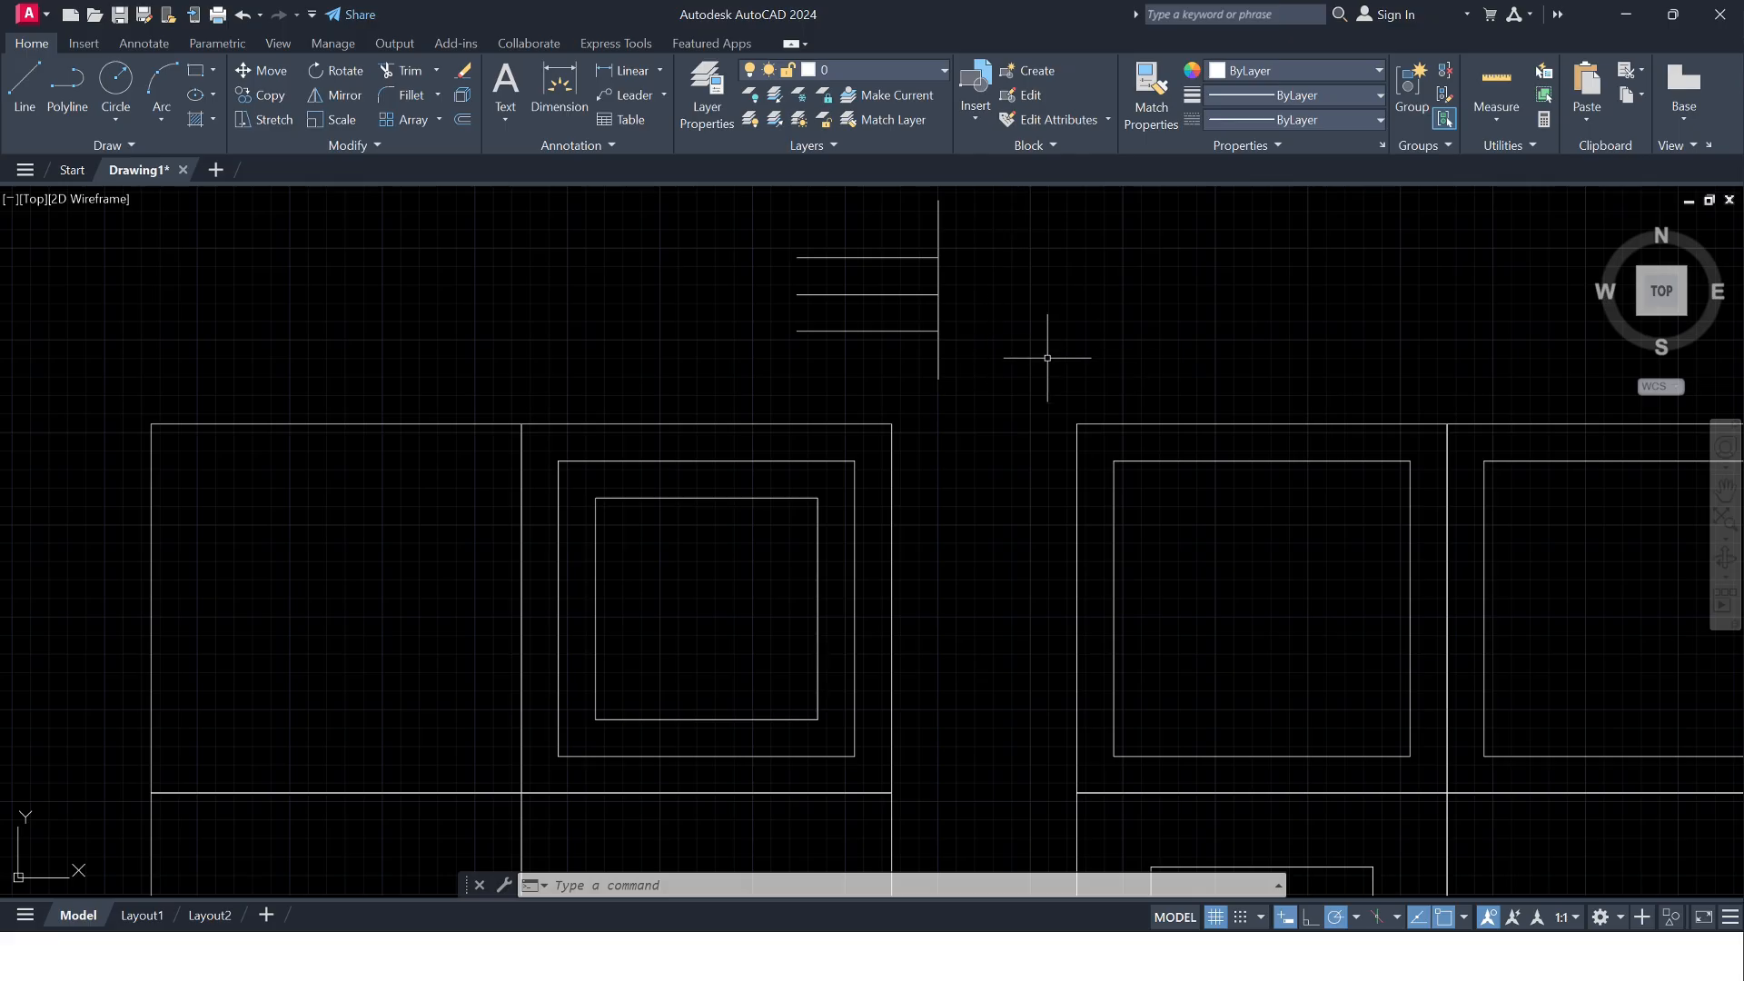
type("m")
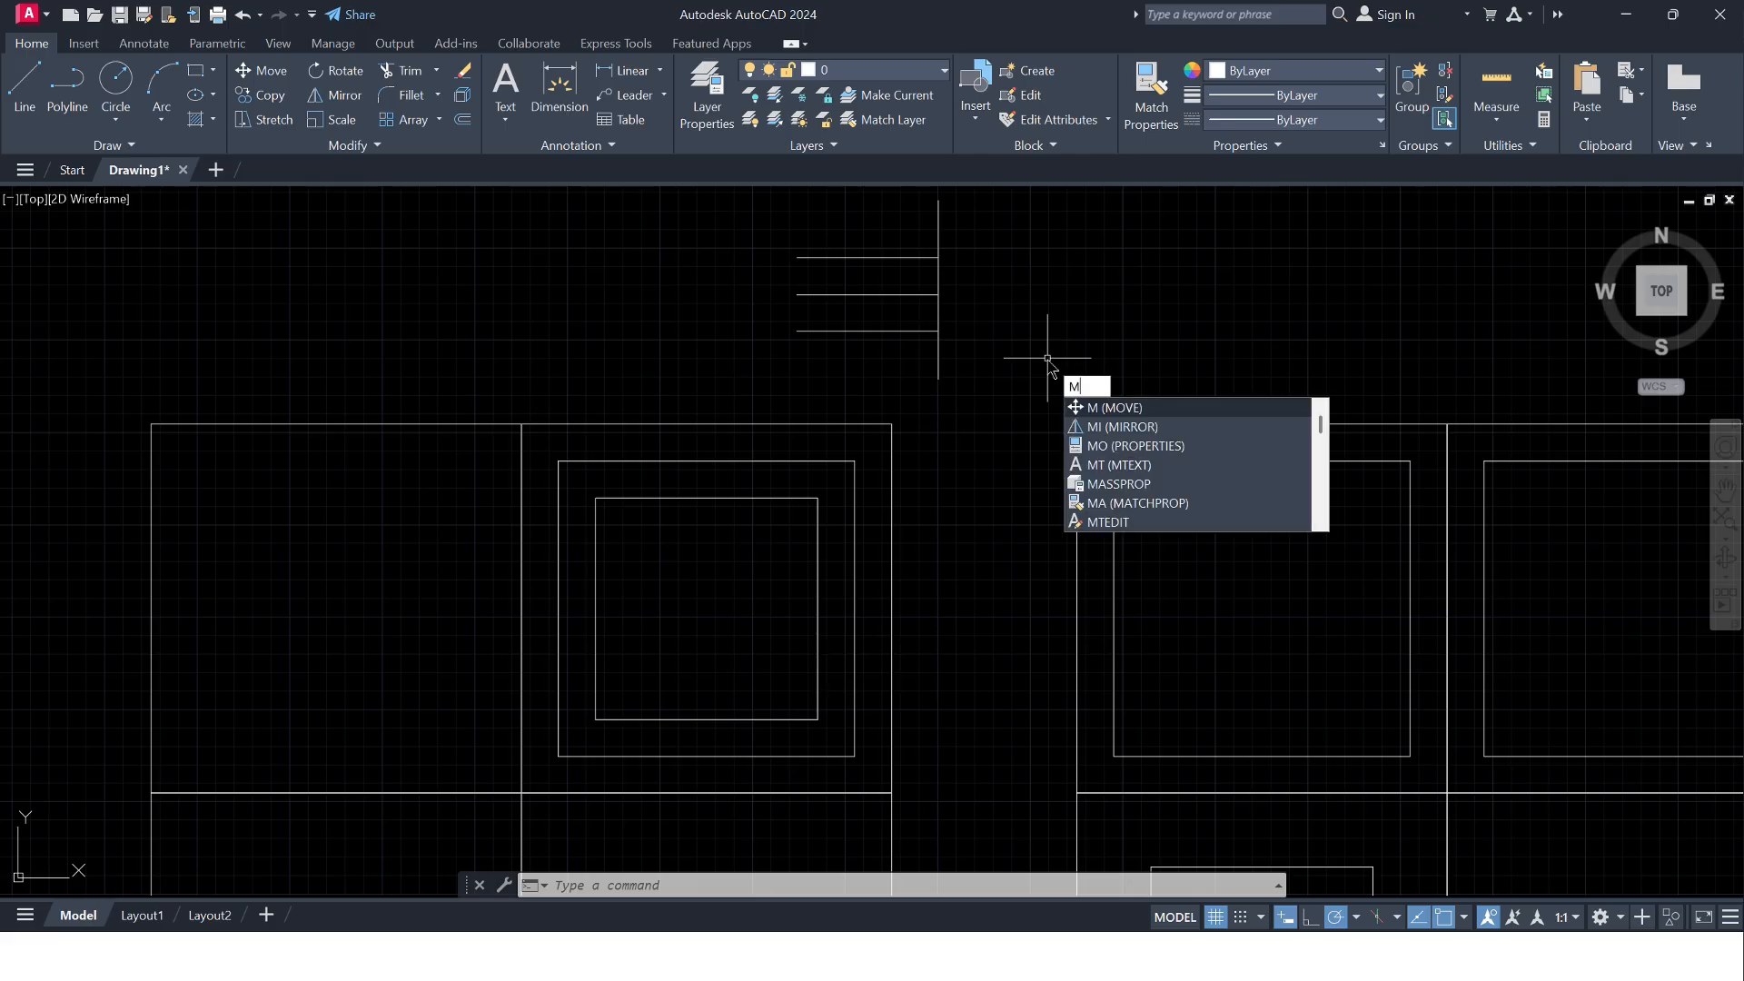
key("Return")
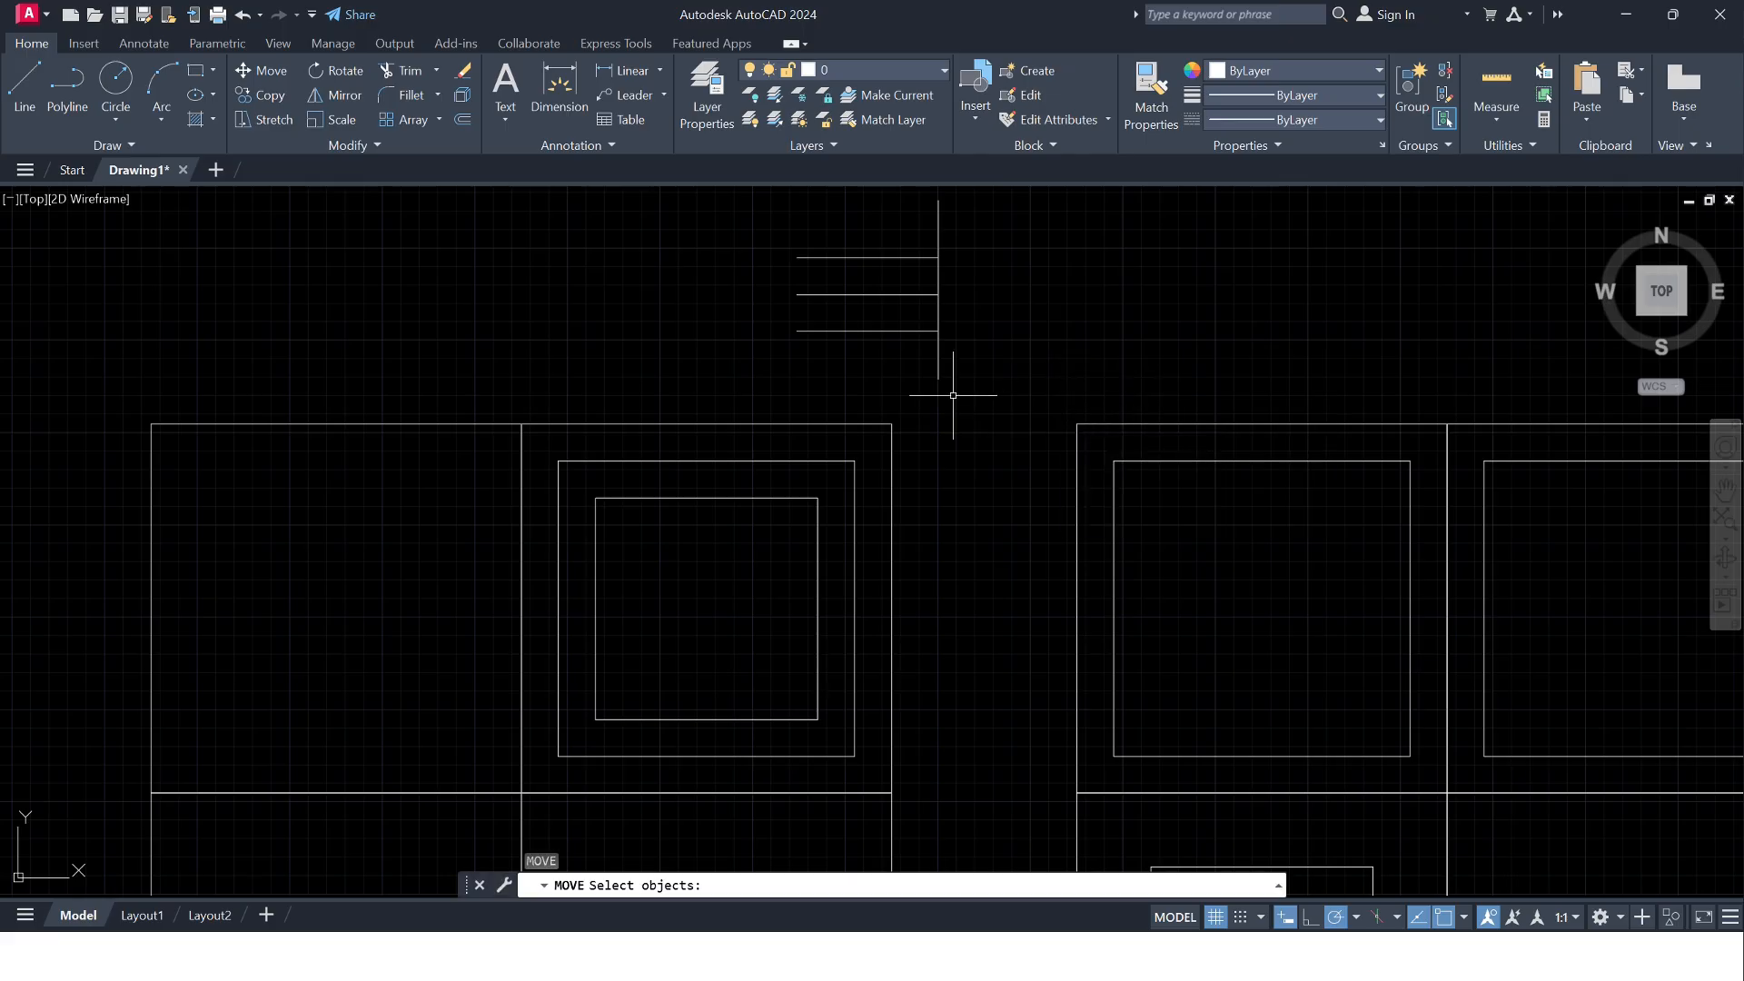
key("Escape")
- Remove the remaining part of the lowest short horizontal line, left of the vertical line, with a Trim fence
type("tr")
key("Return")
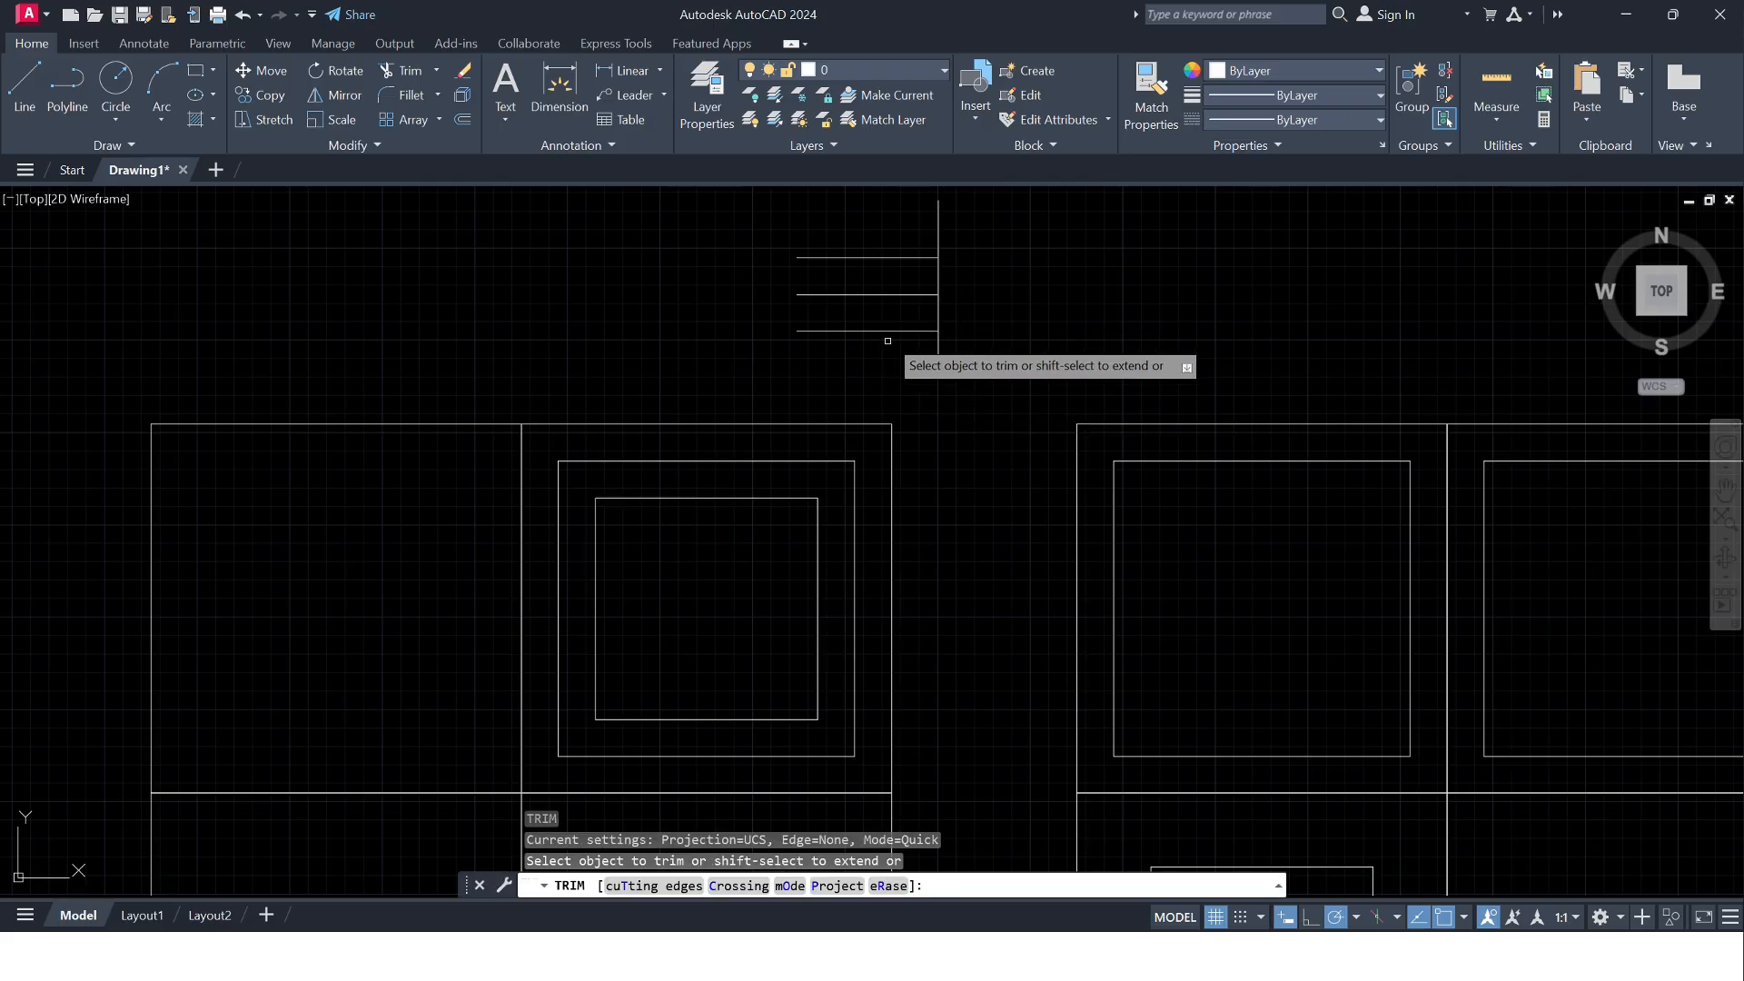
left_click(874, 347)
left_click(880, 300)
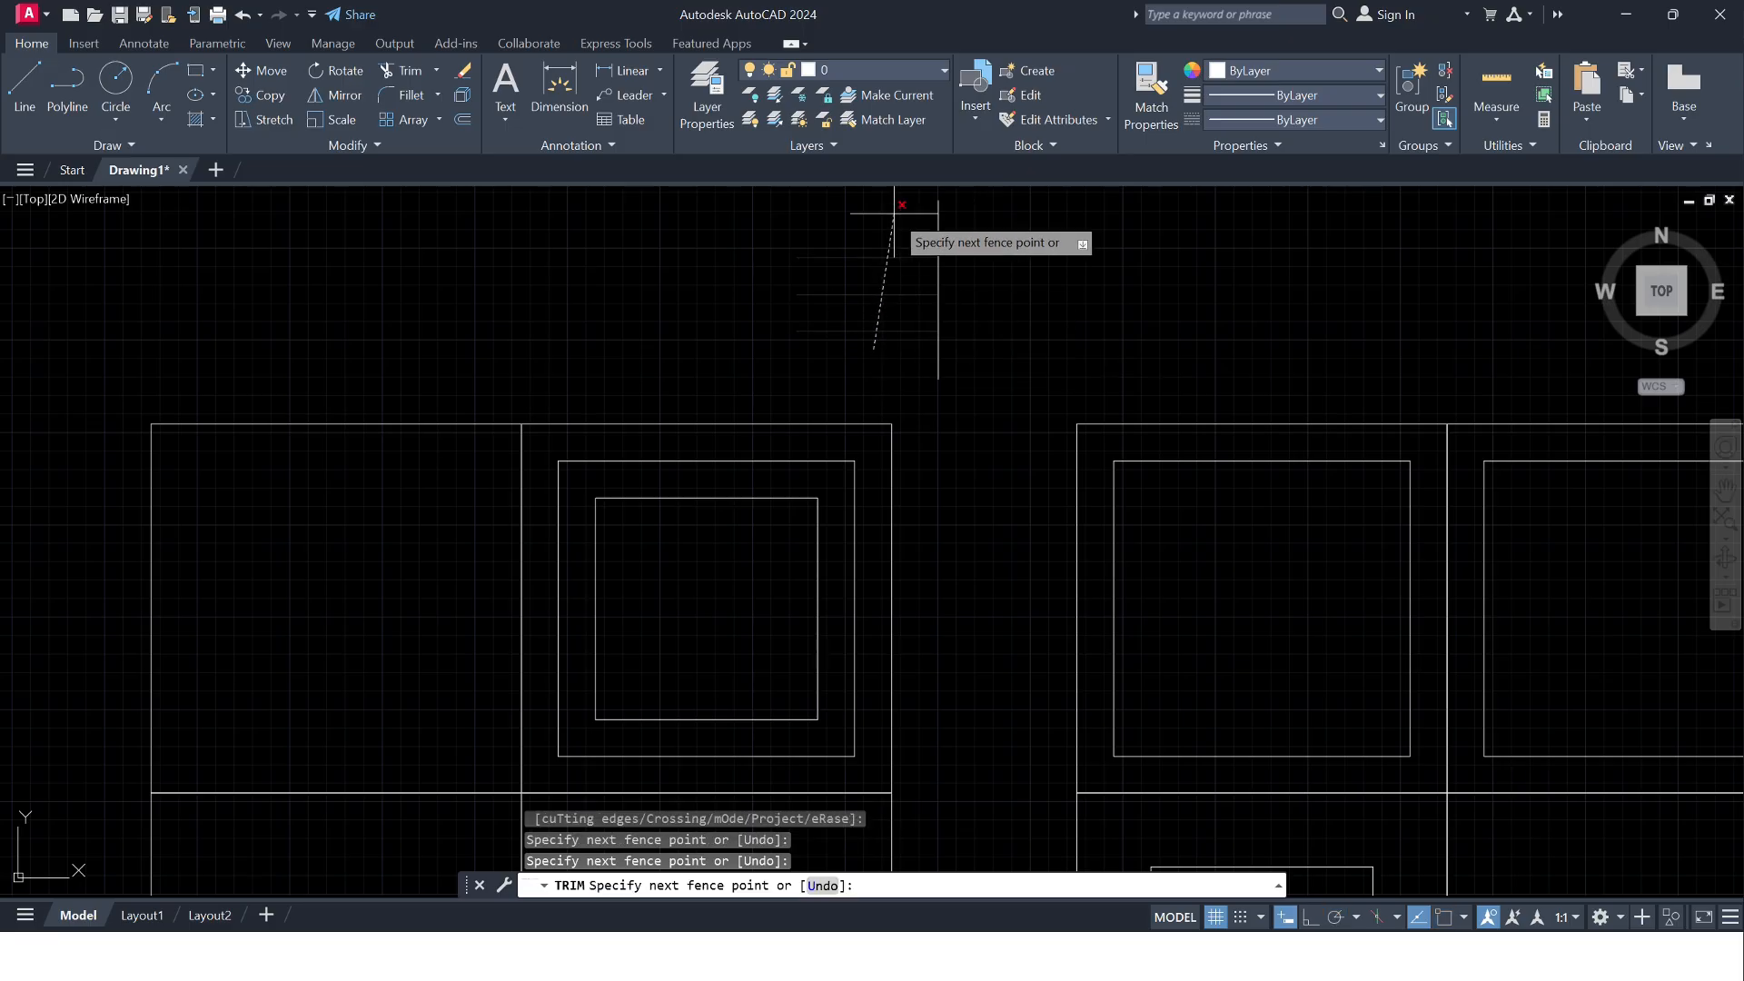
key("Return")
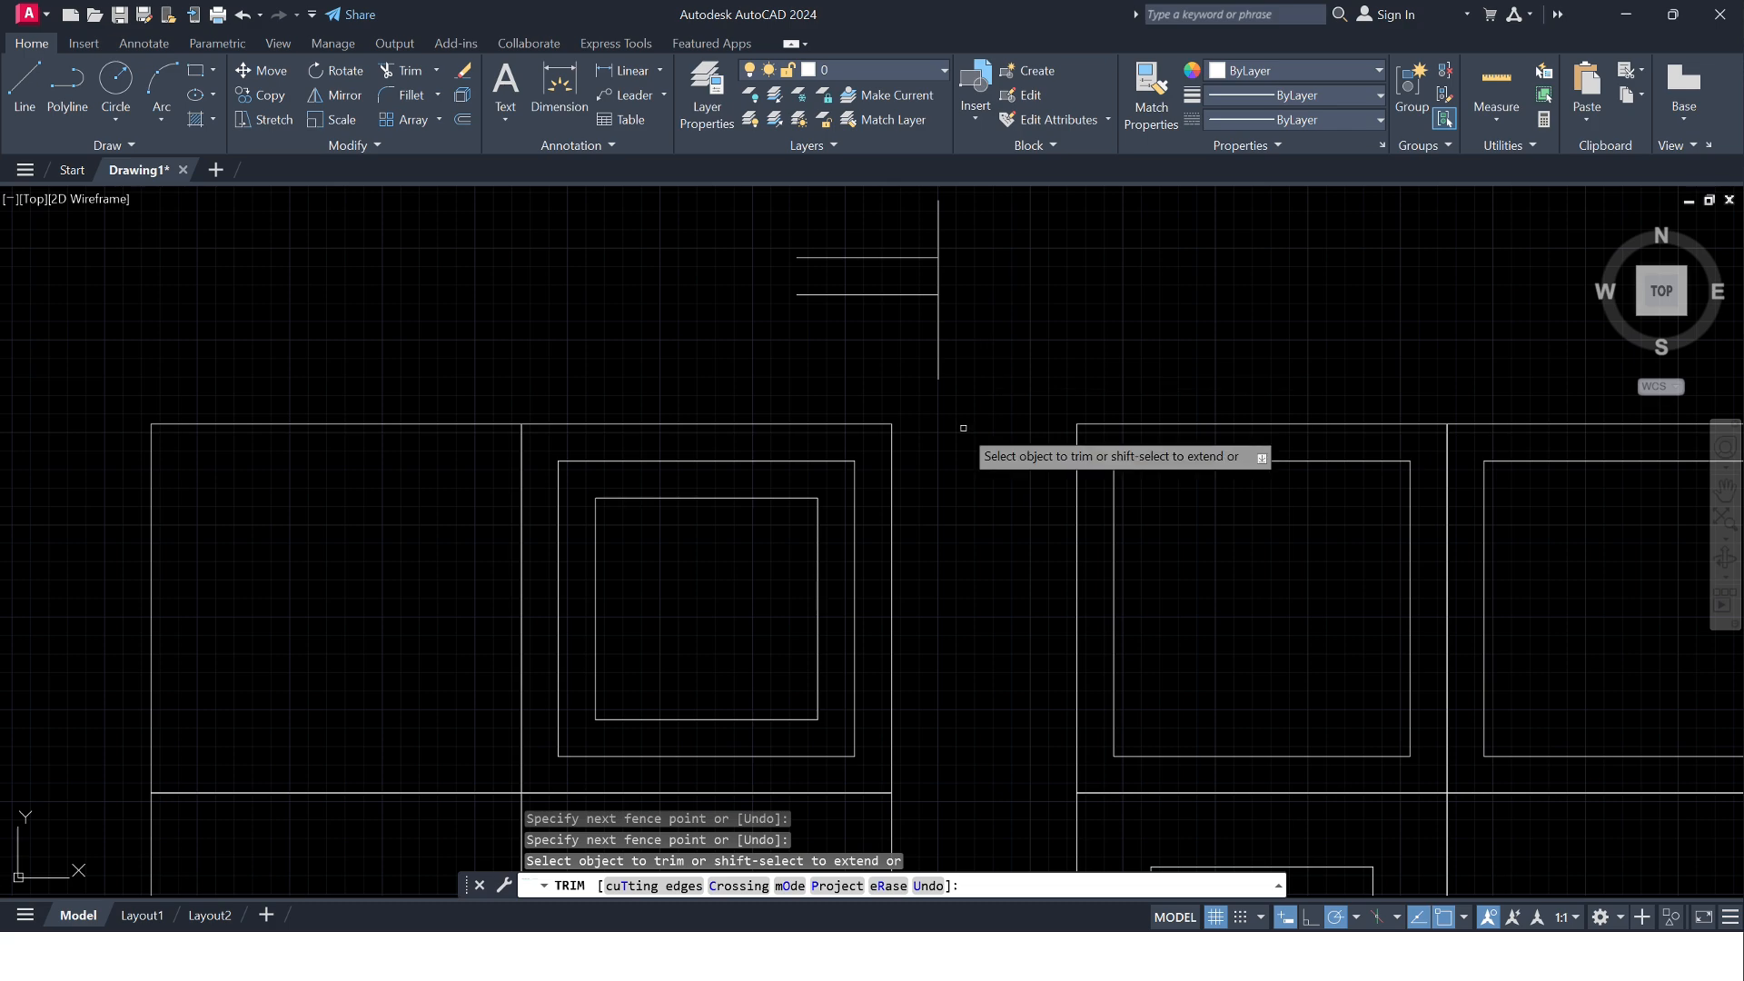
type("off")
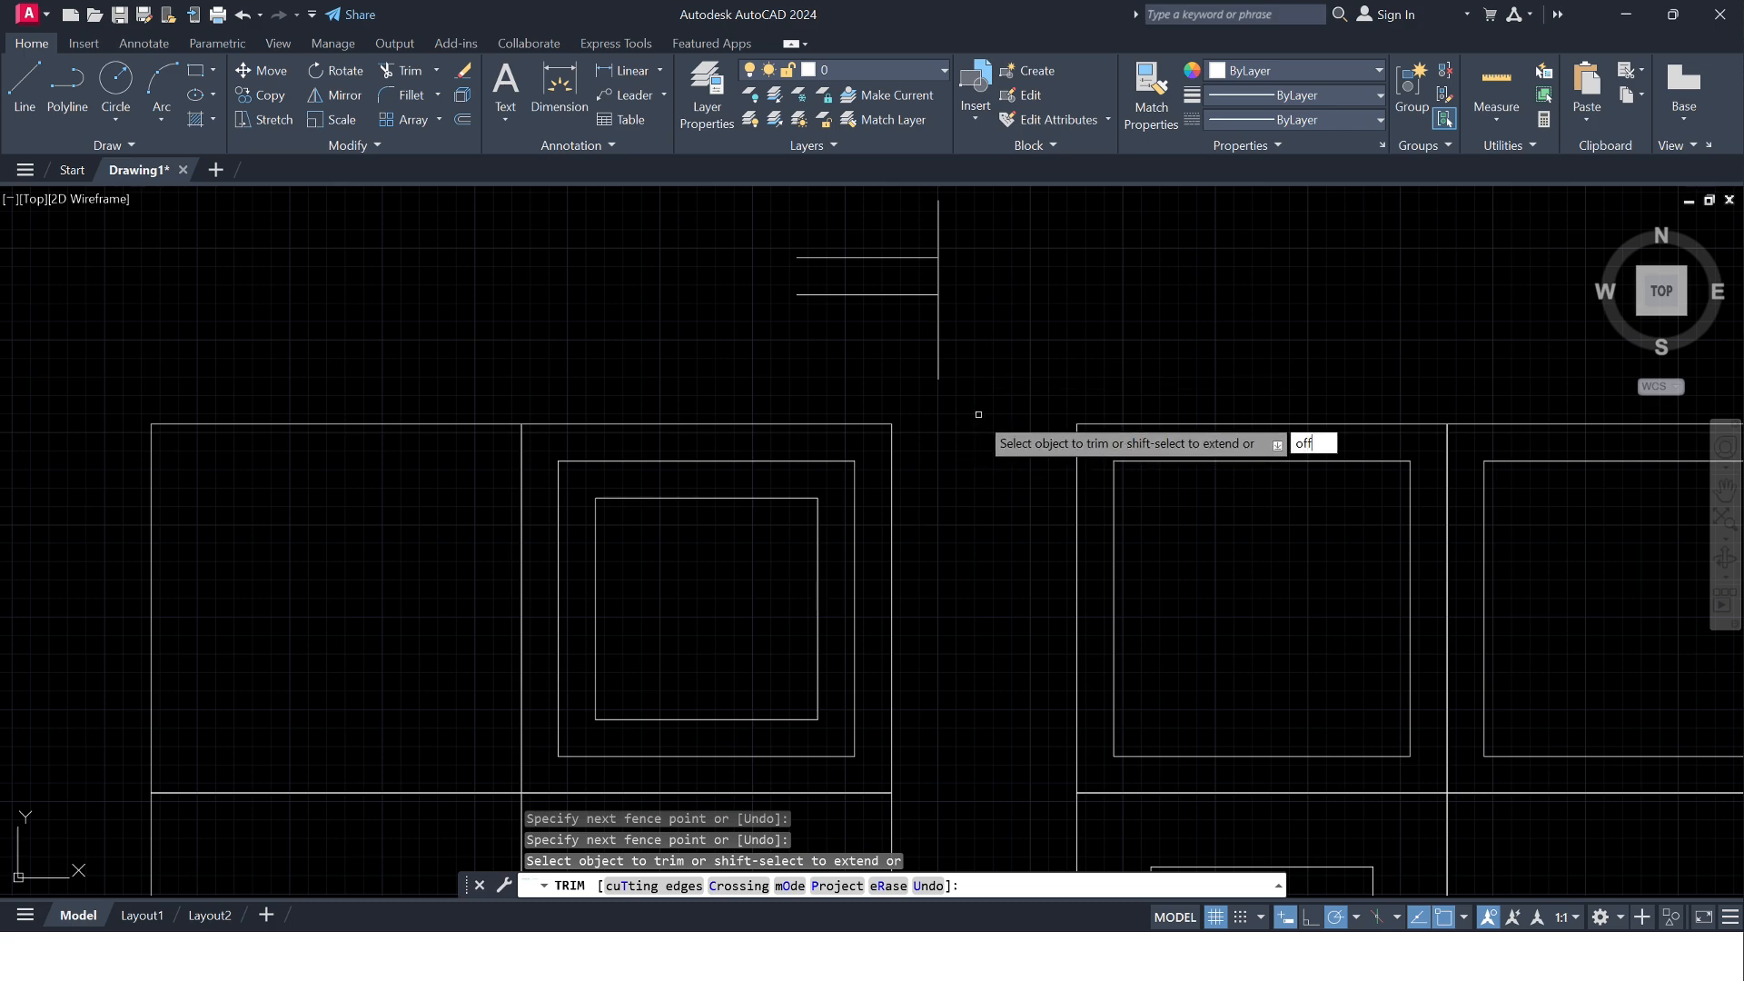
type("set")
key("Return")
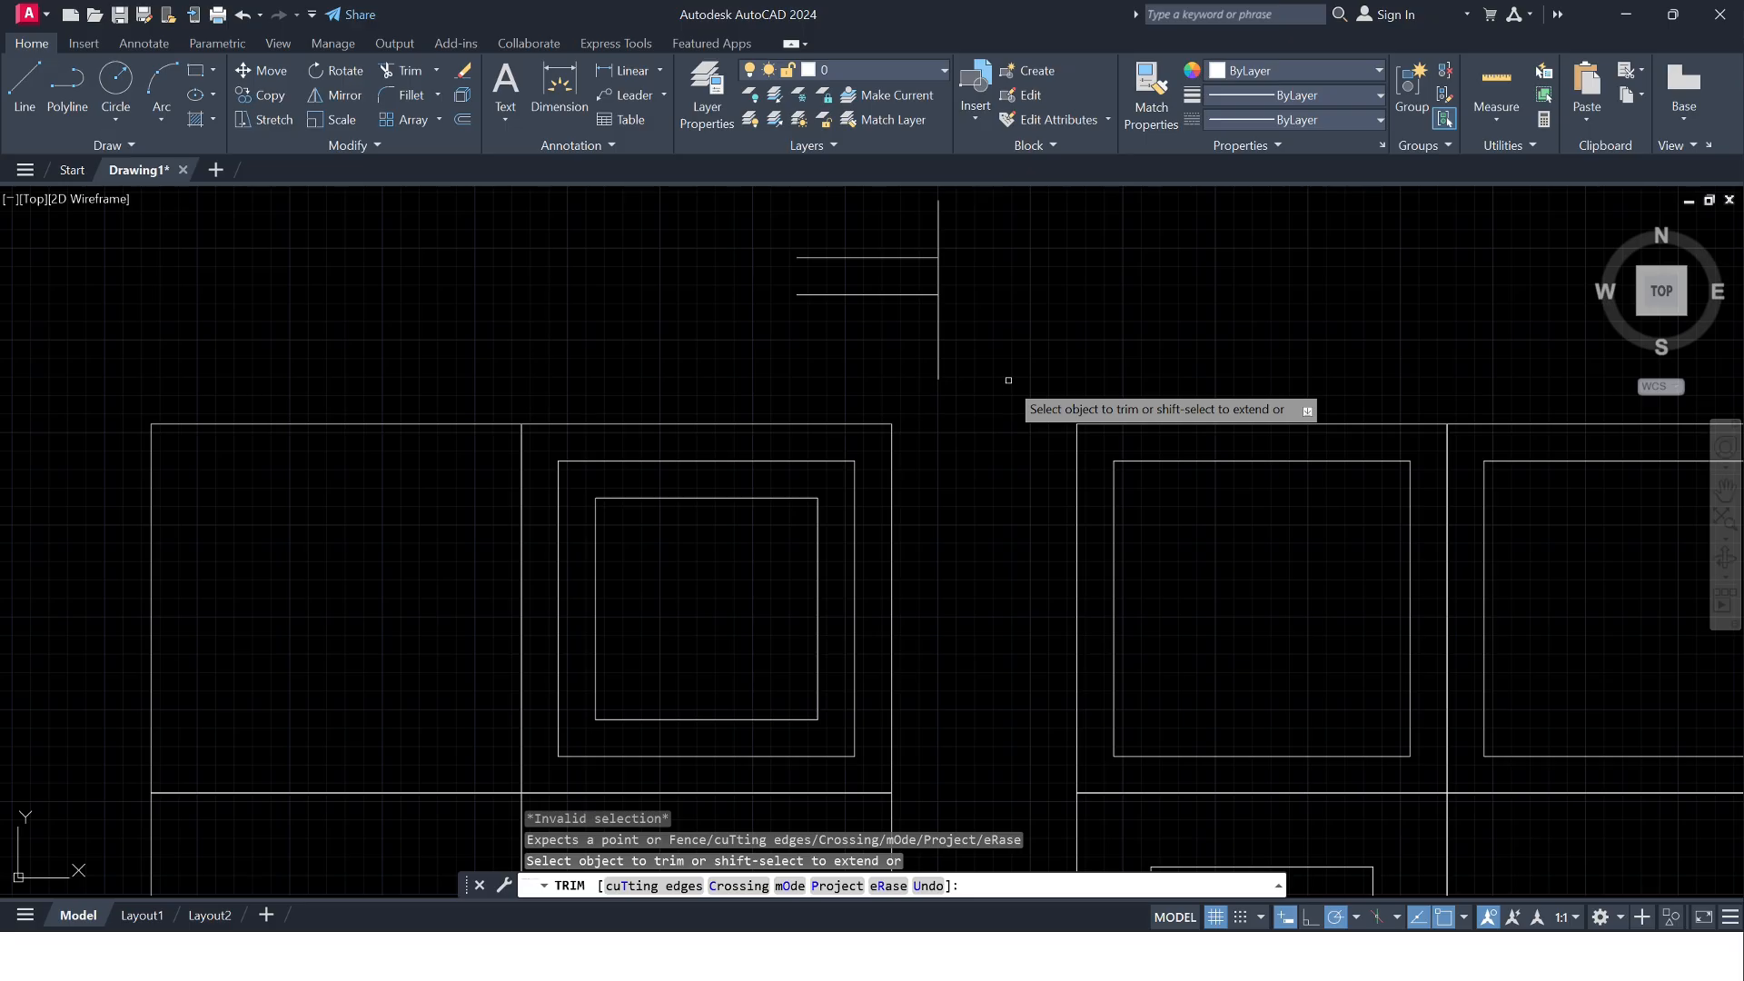
key("Return")
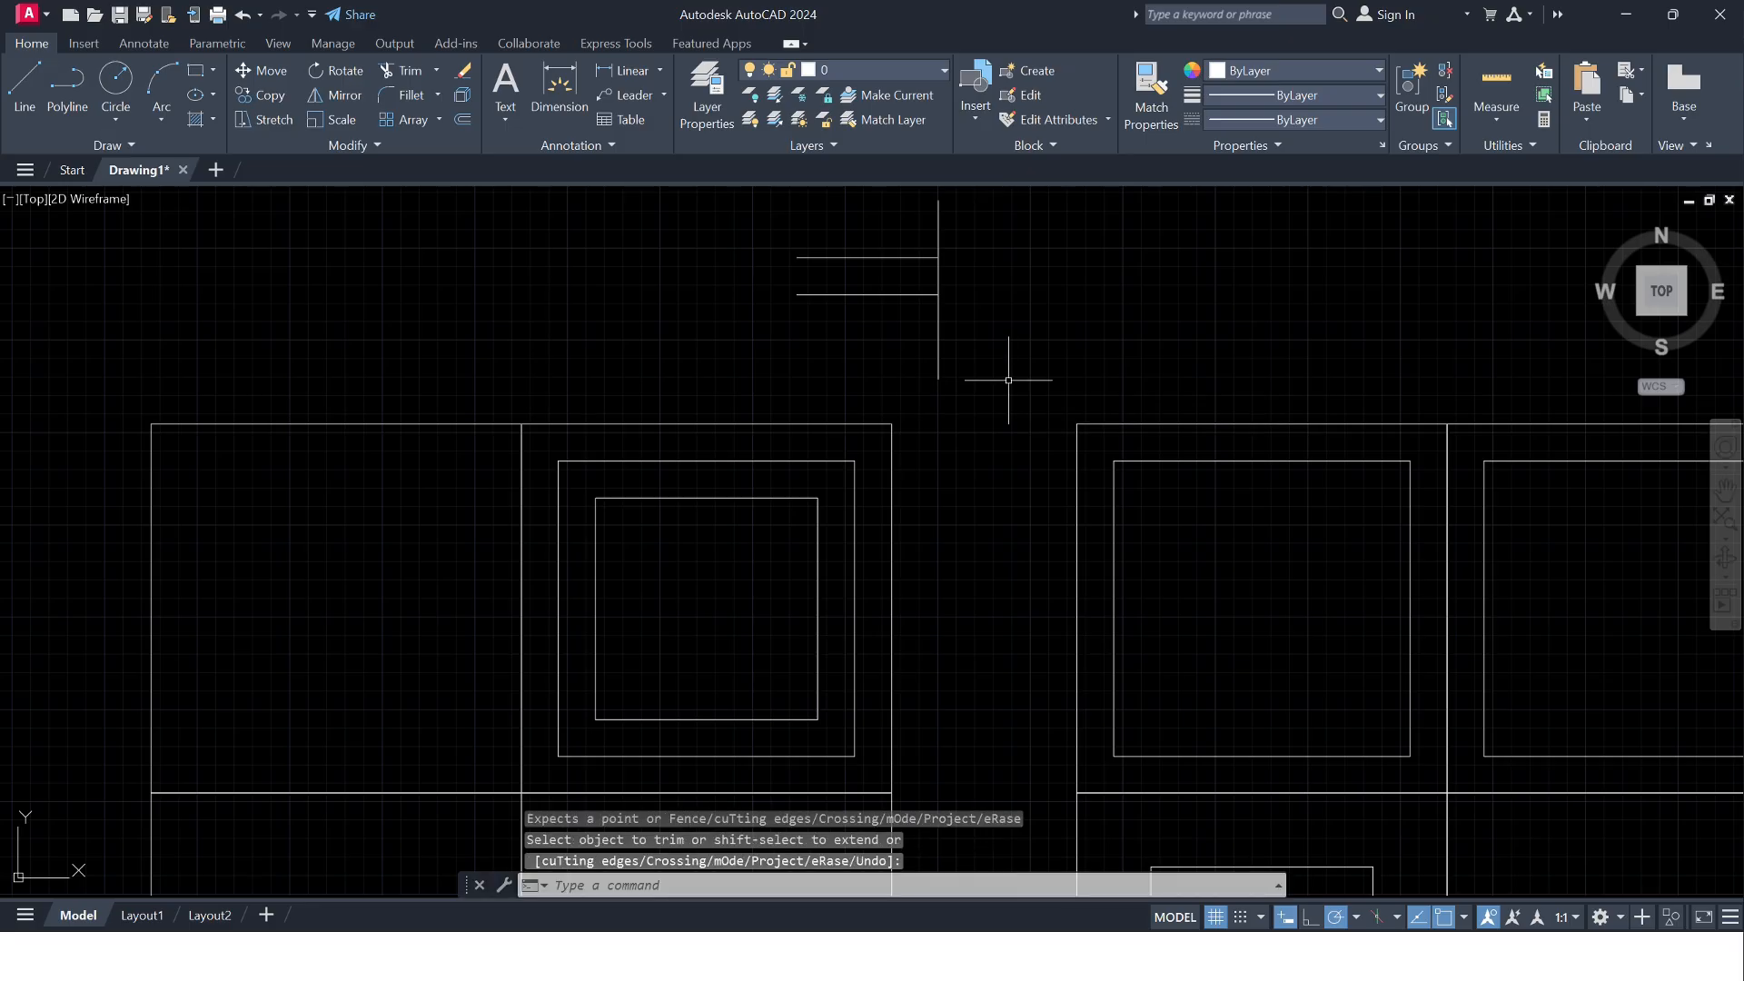
type("O")
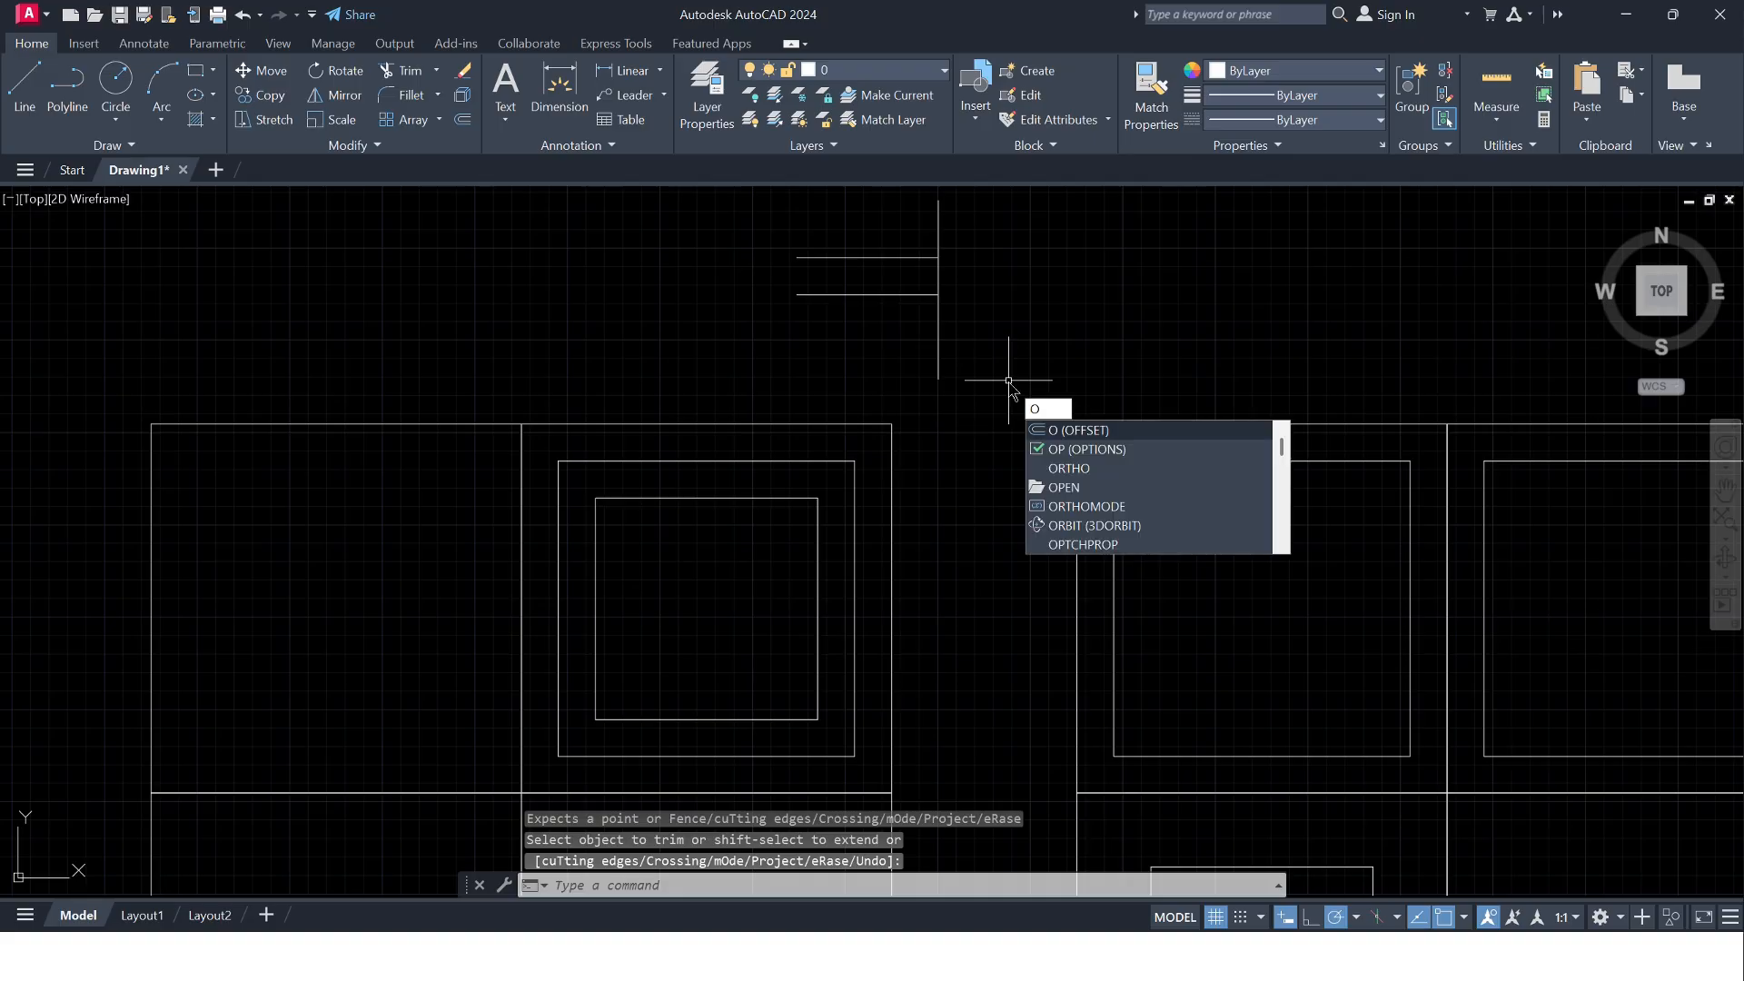
key("Return")
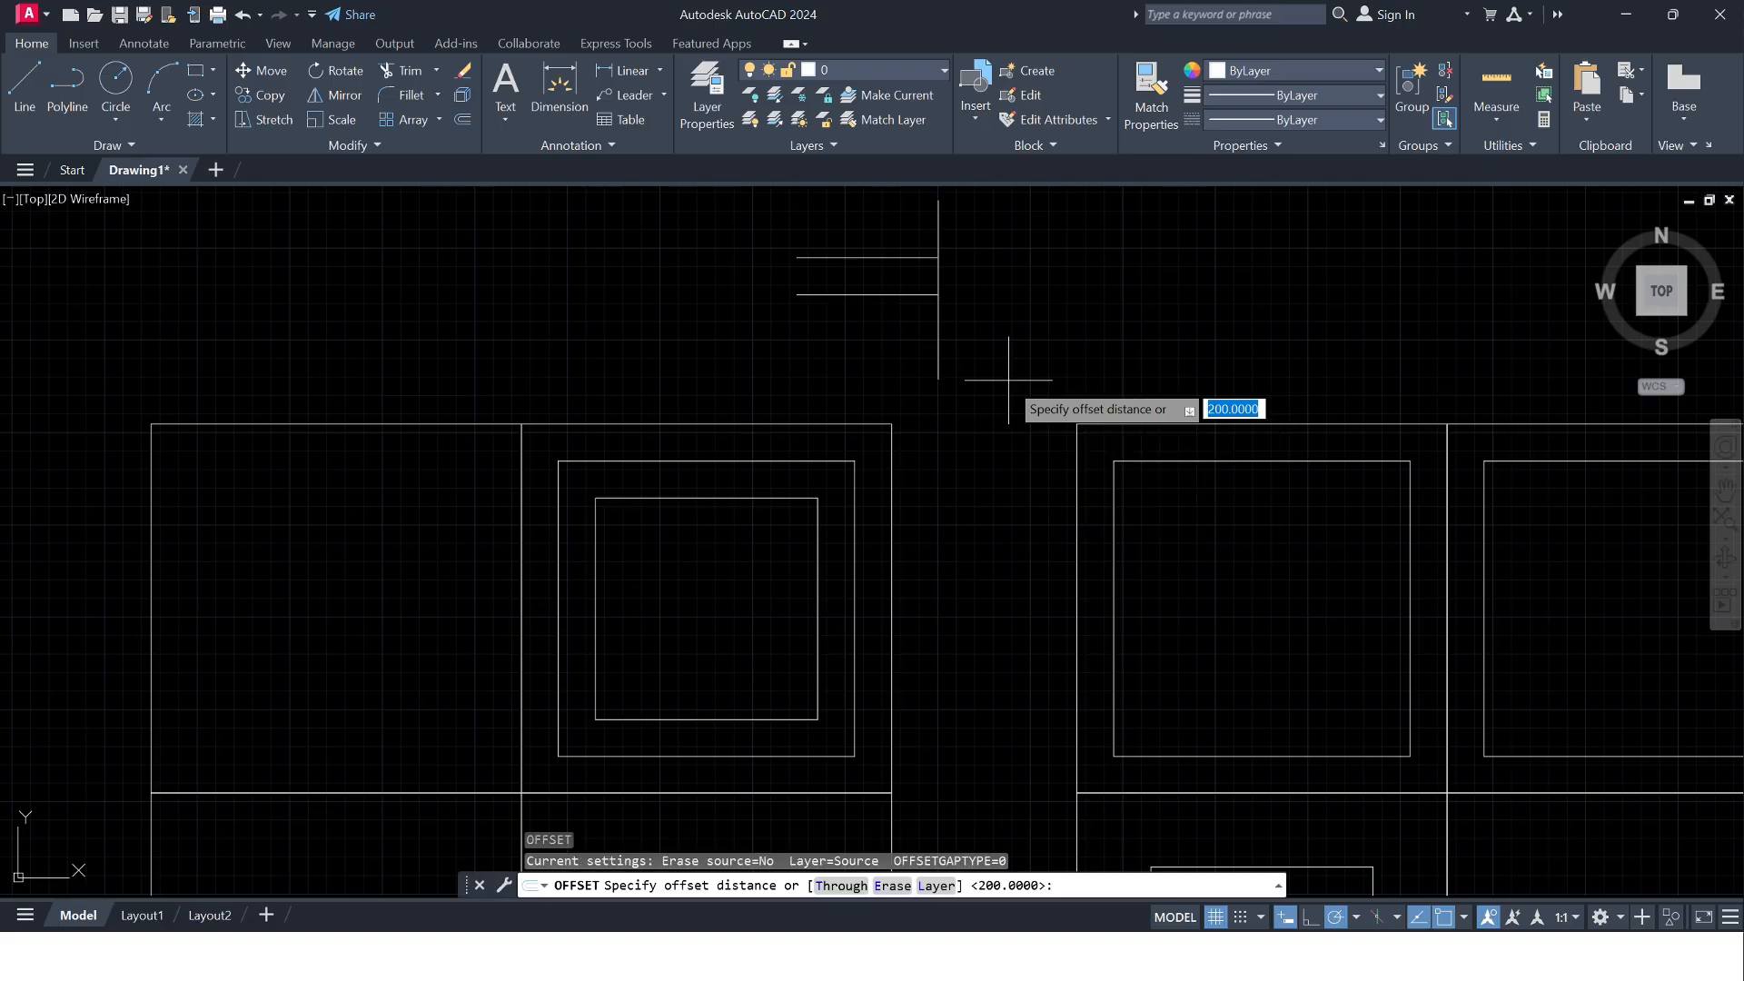
left_click(706, 498)
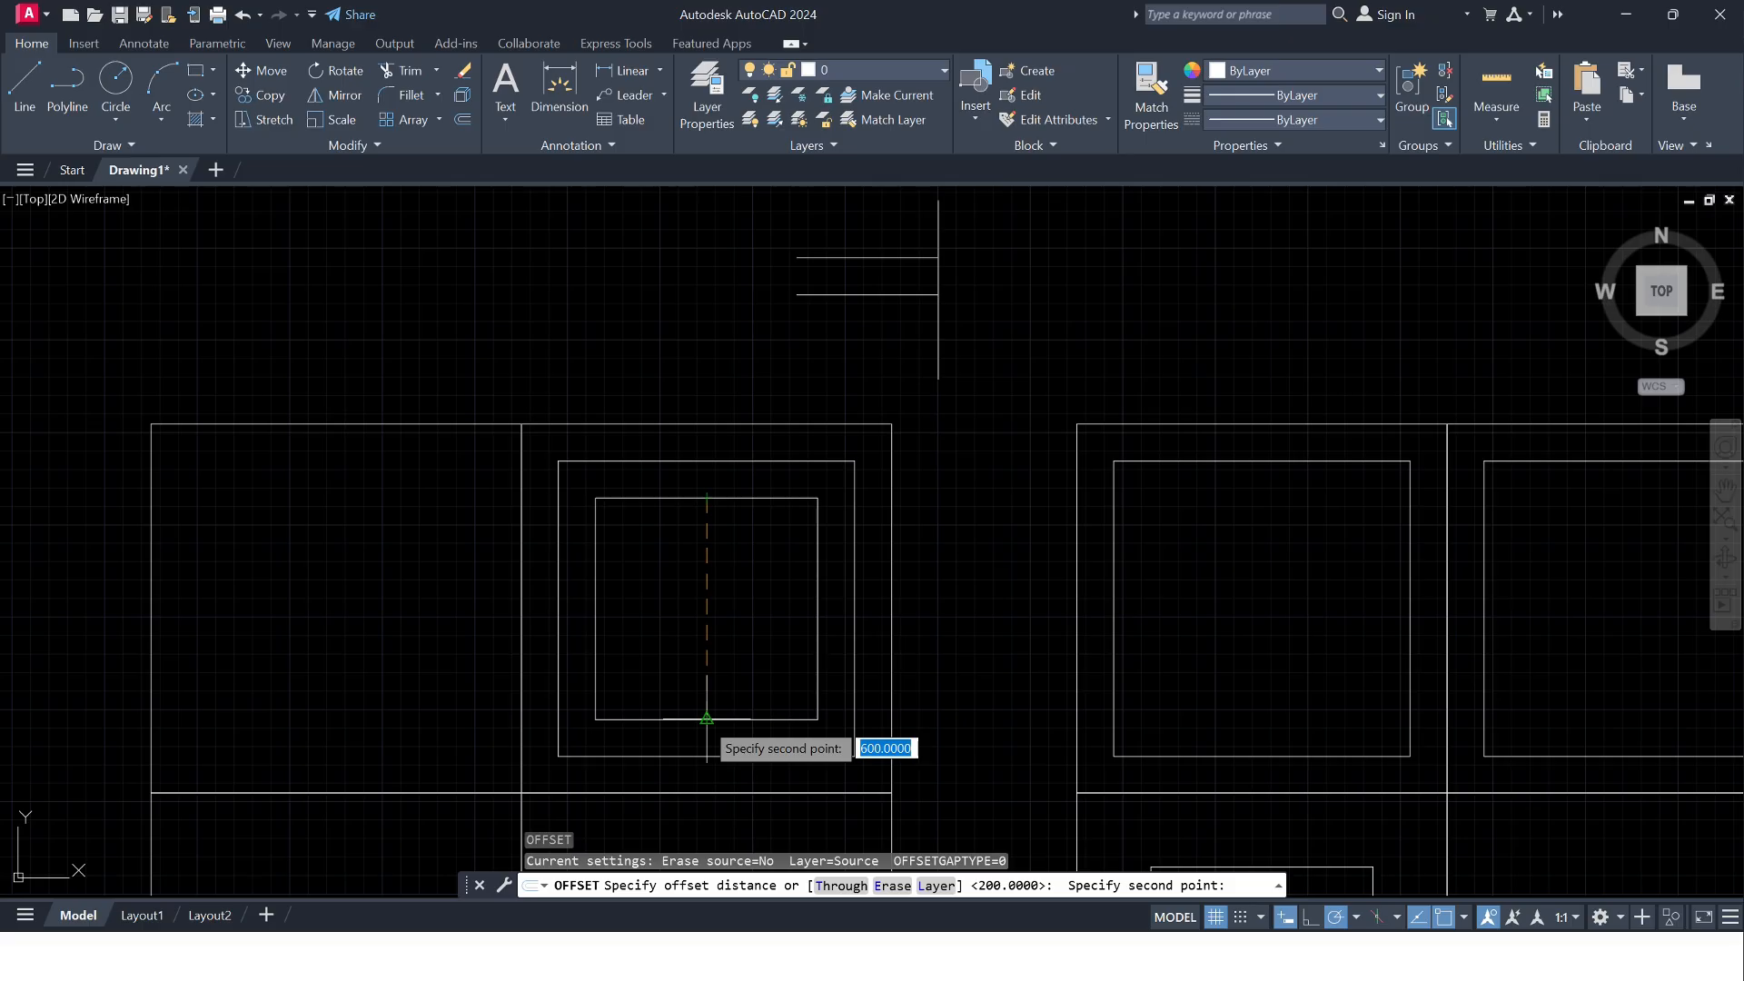
key("Escape")
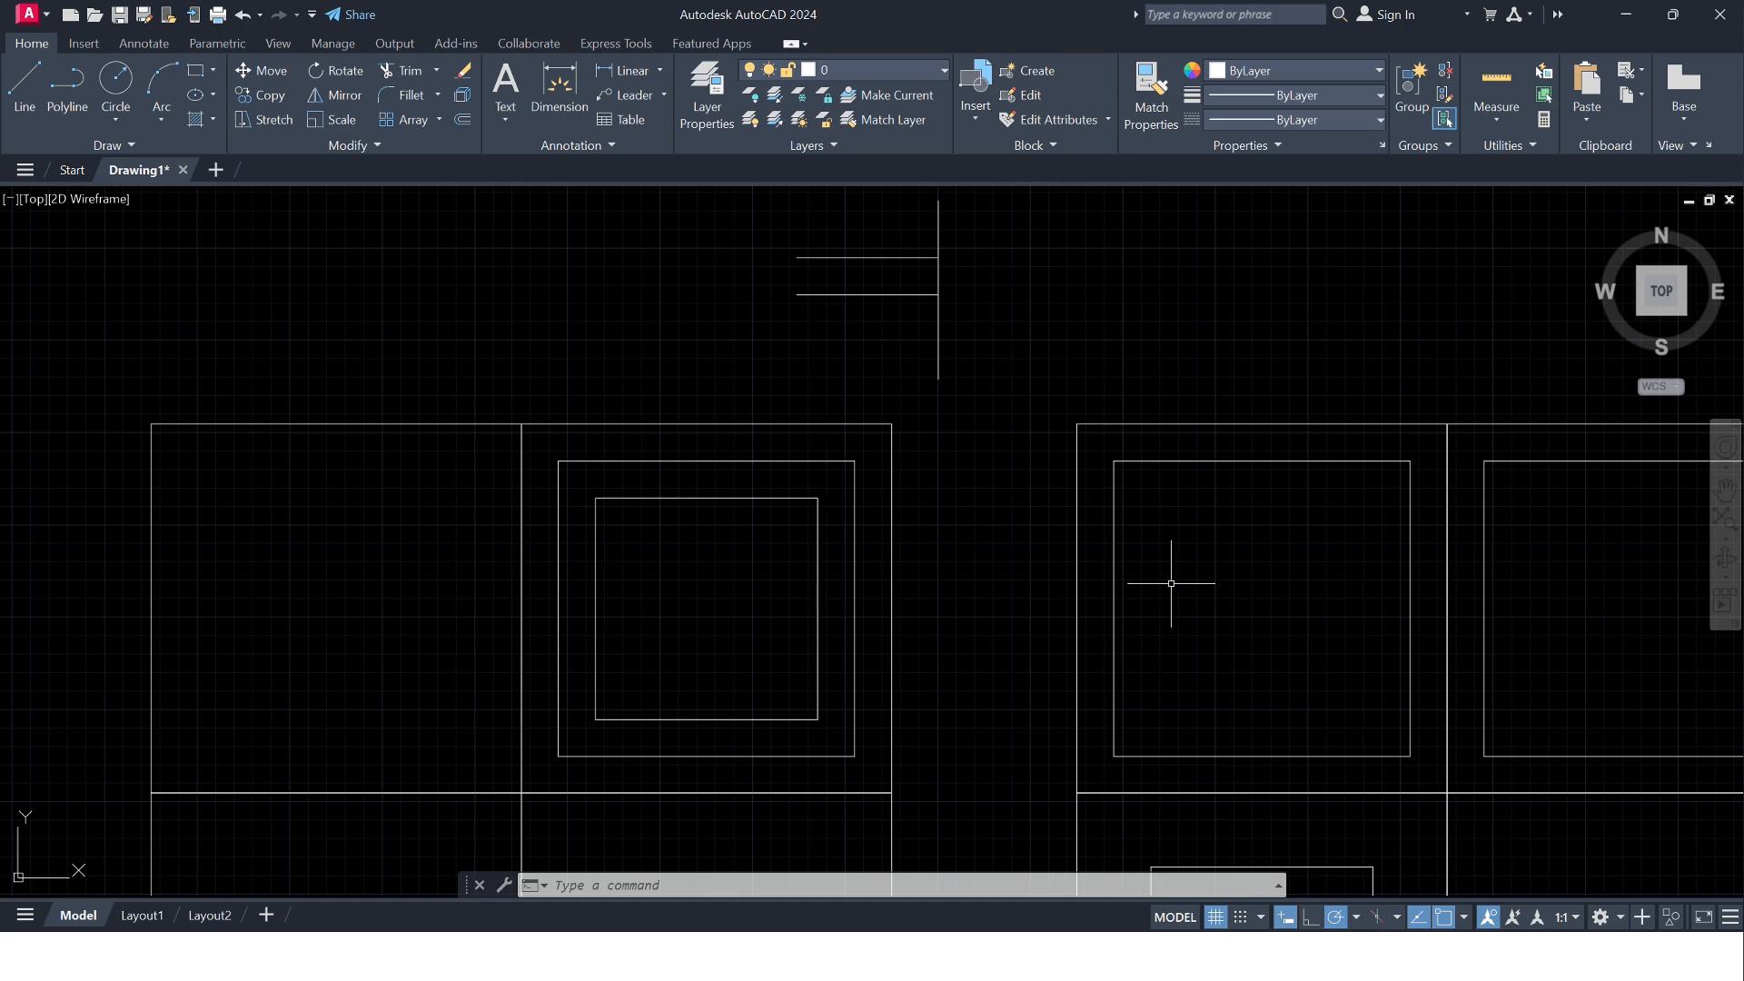
- Draw a horizontal line across the right block's upper-left square, joining the midpoints of its left and right sides
type("l")
key("Return")
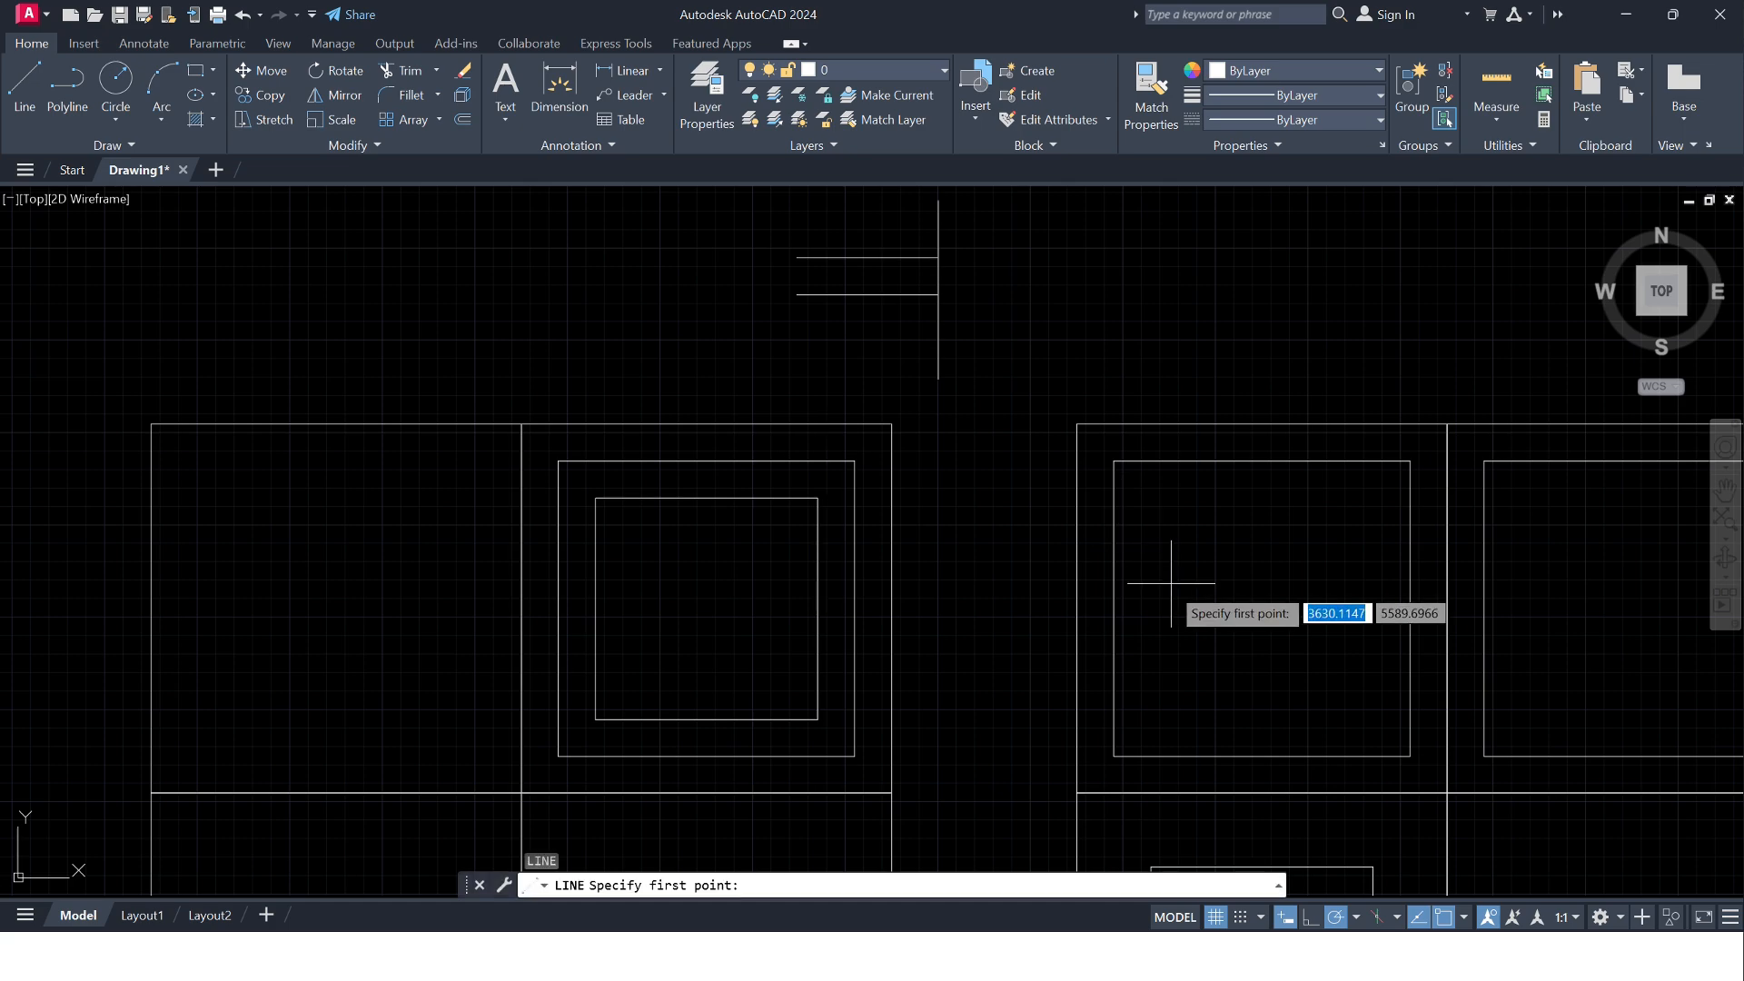
left_click(1078, 608)
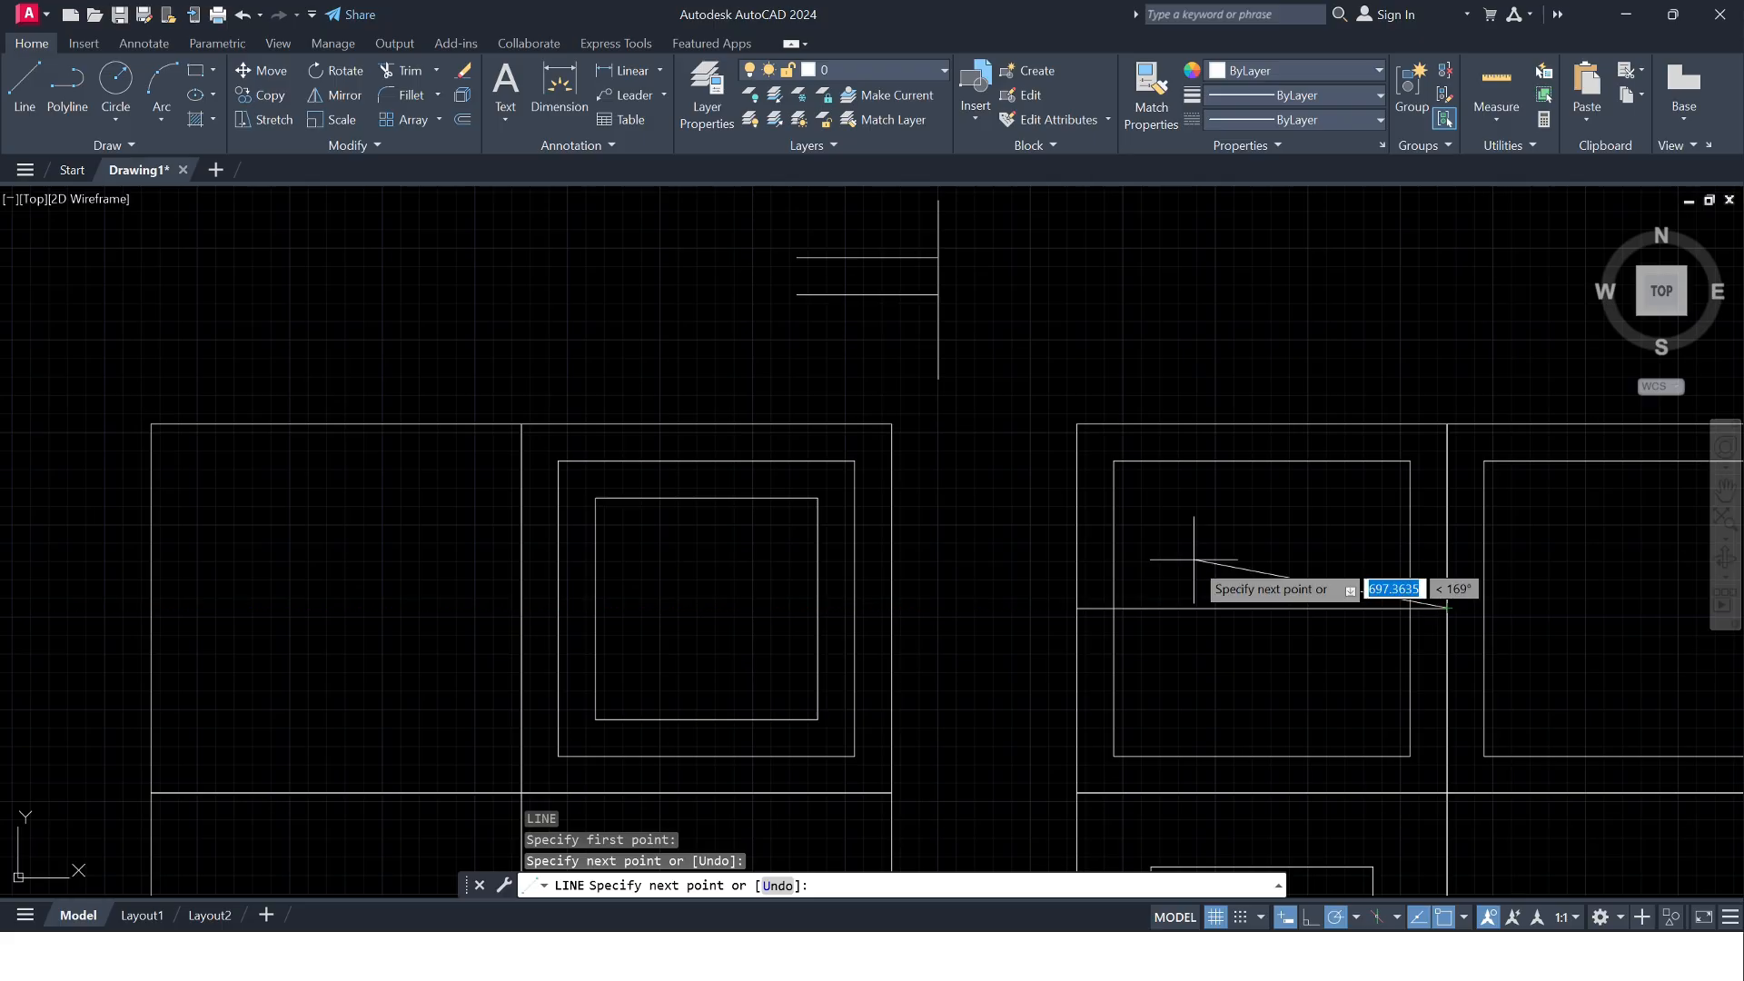
scroll(1193, 561, "down", 3)
scroll(1193, 560, "up", 3)
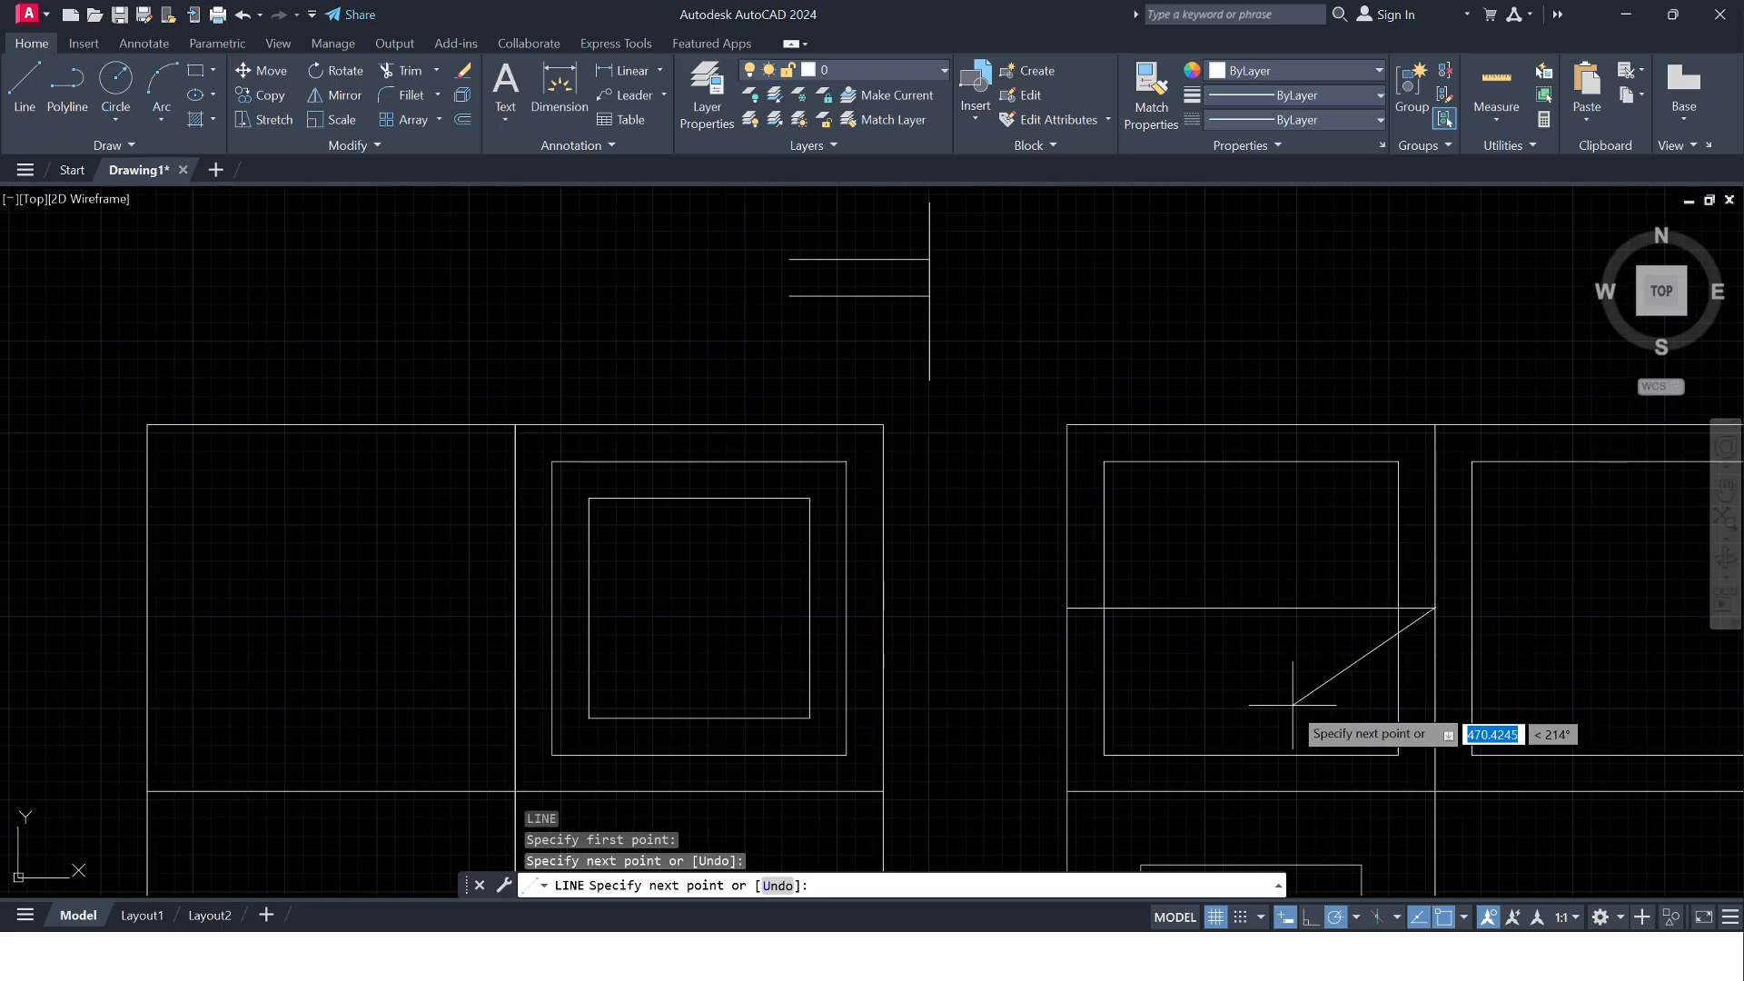
key("Escape")
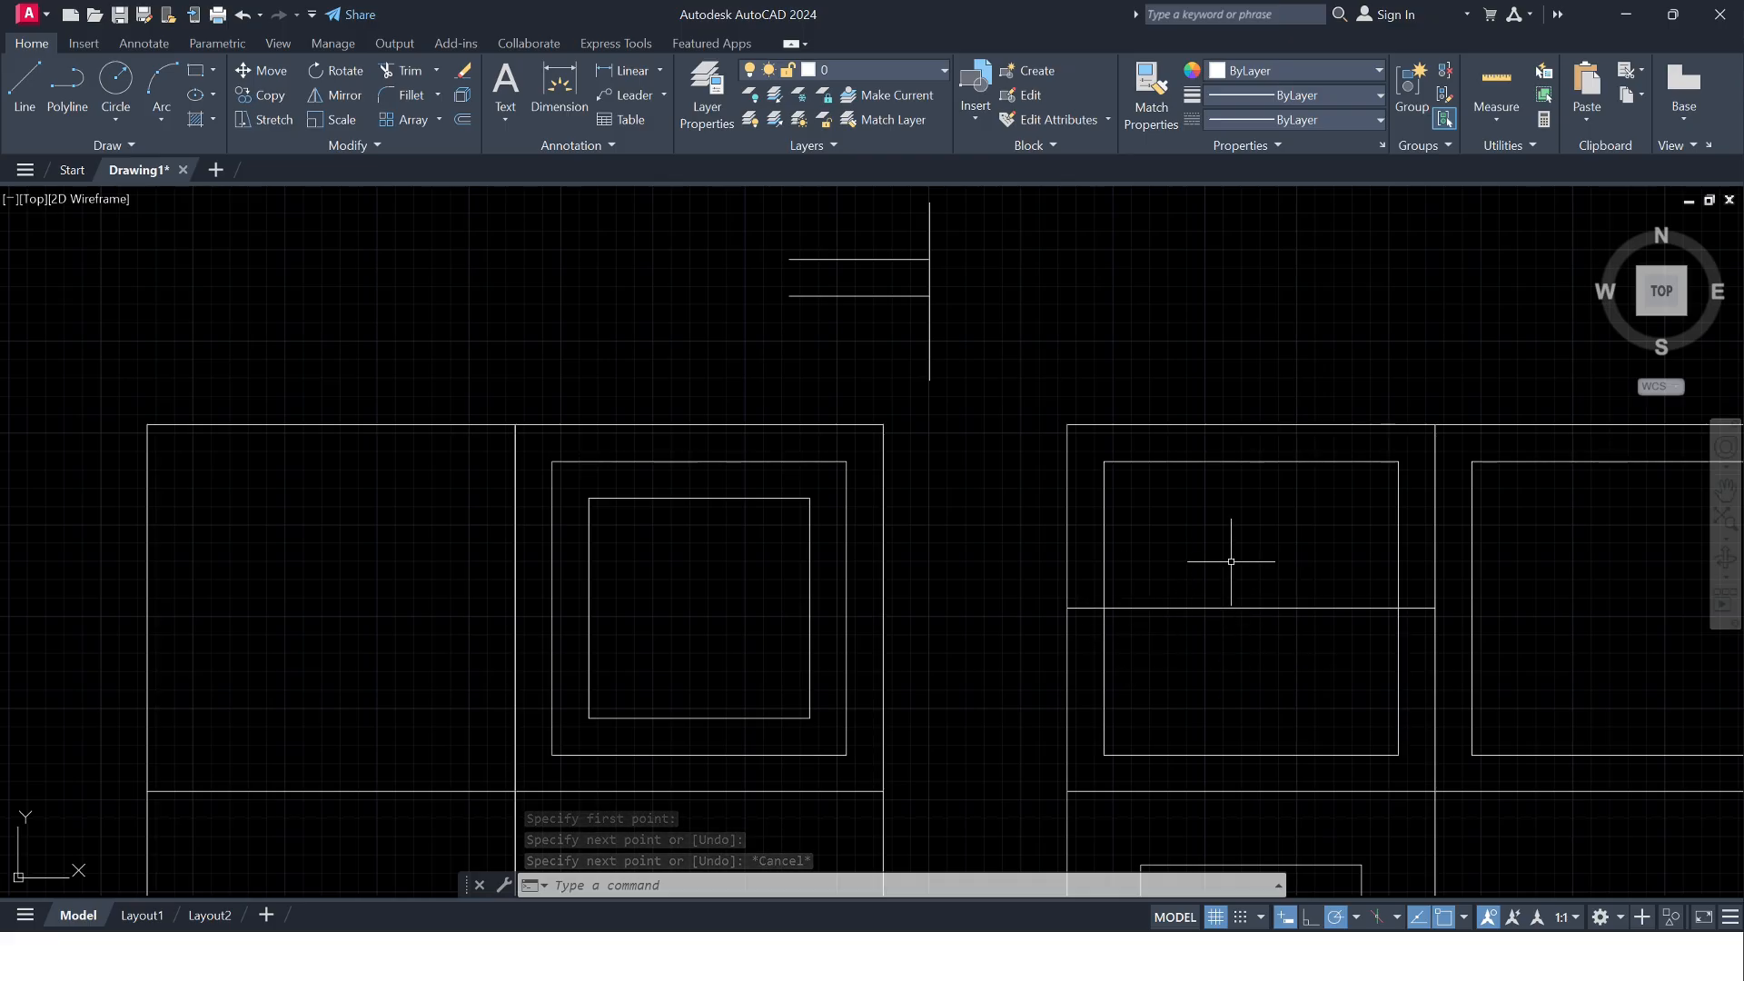
type("TR")
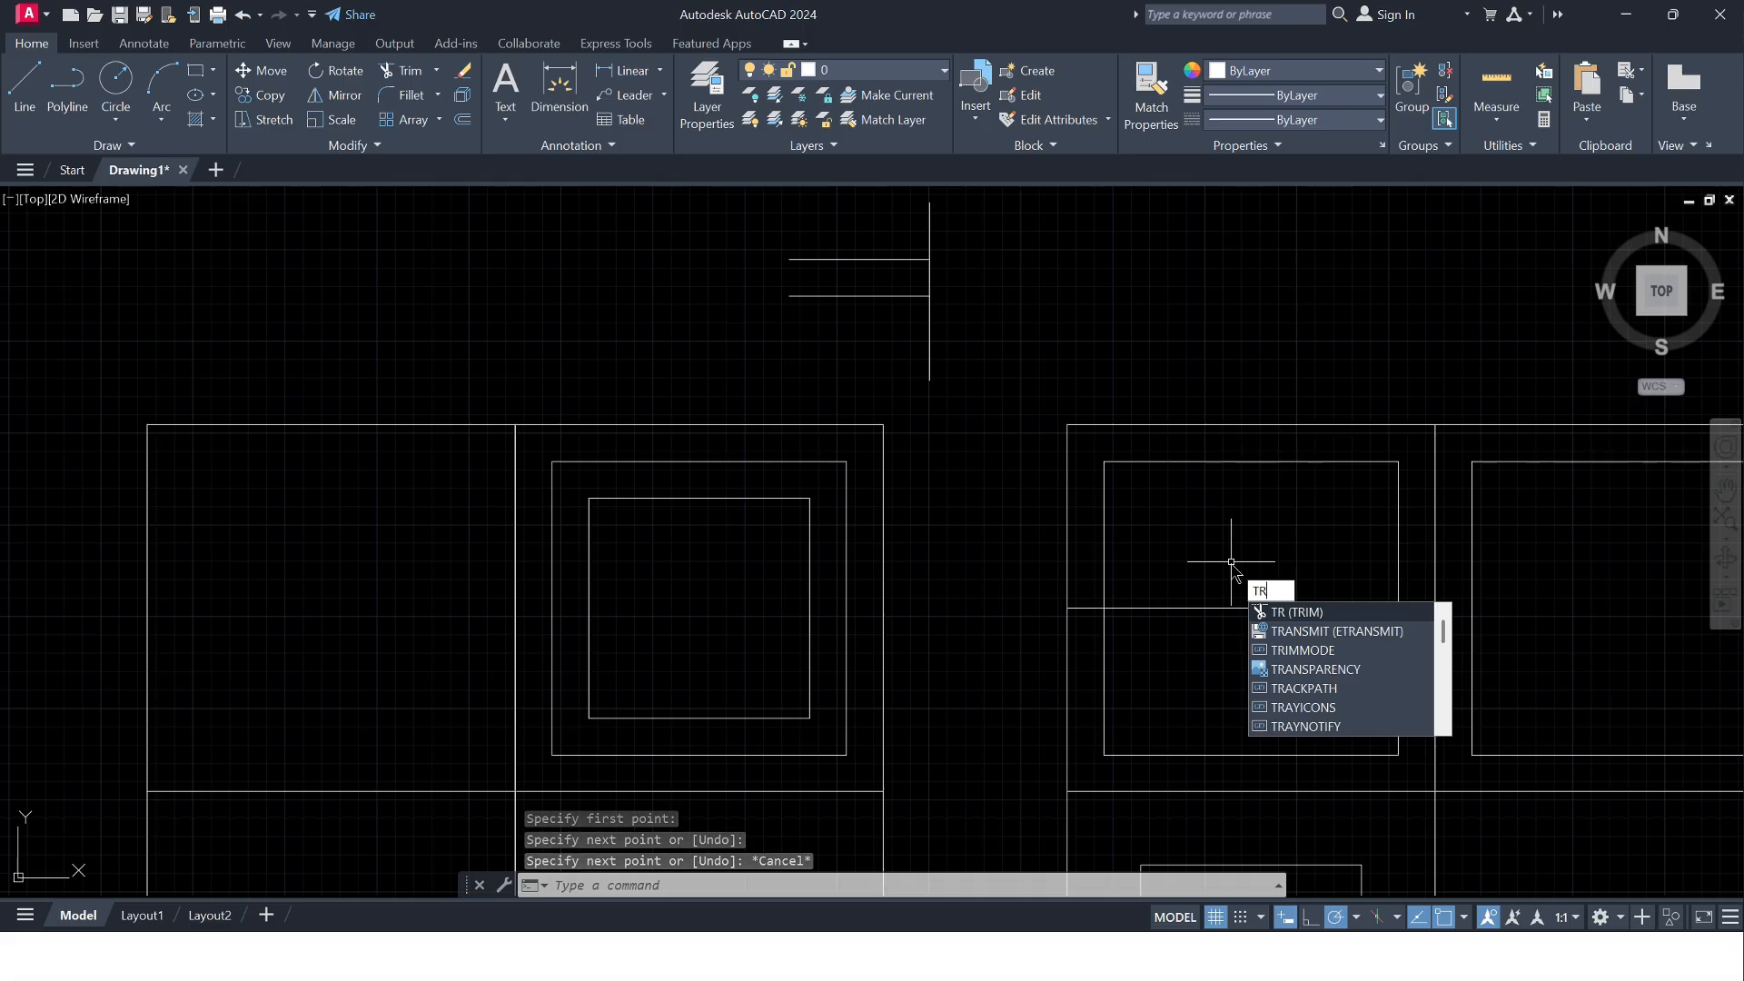
key("Return")
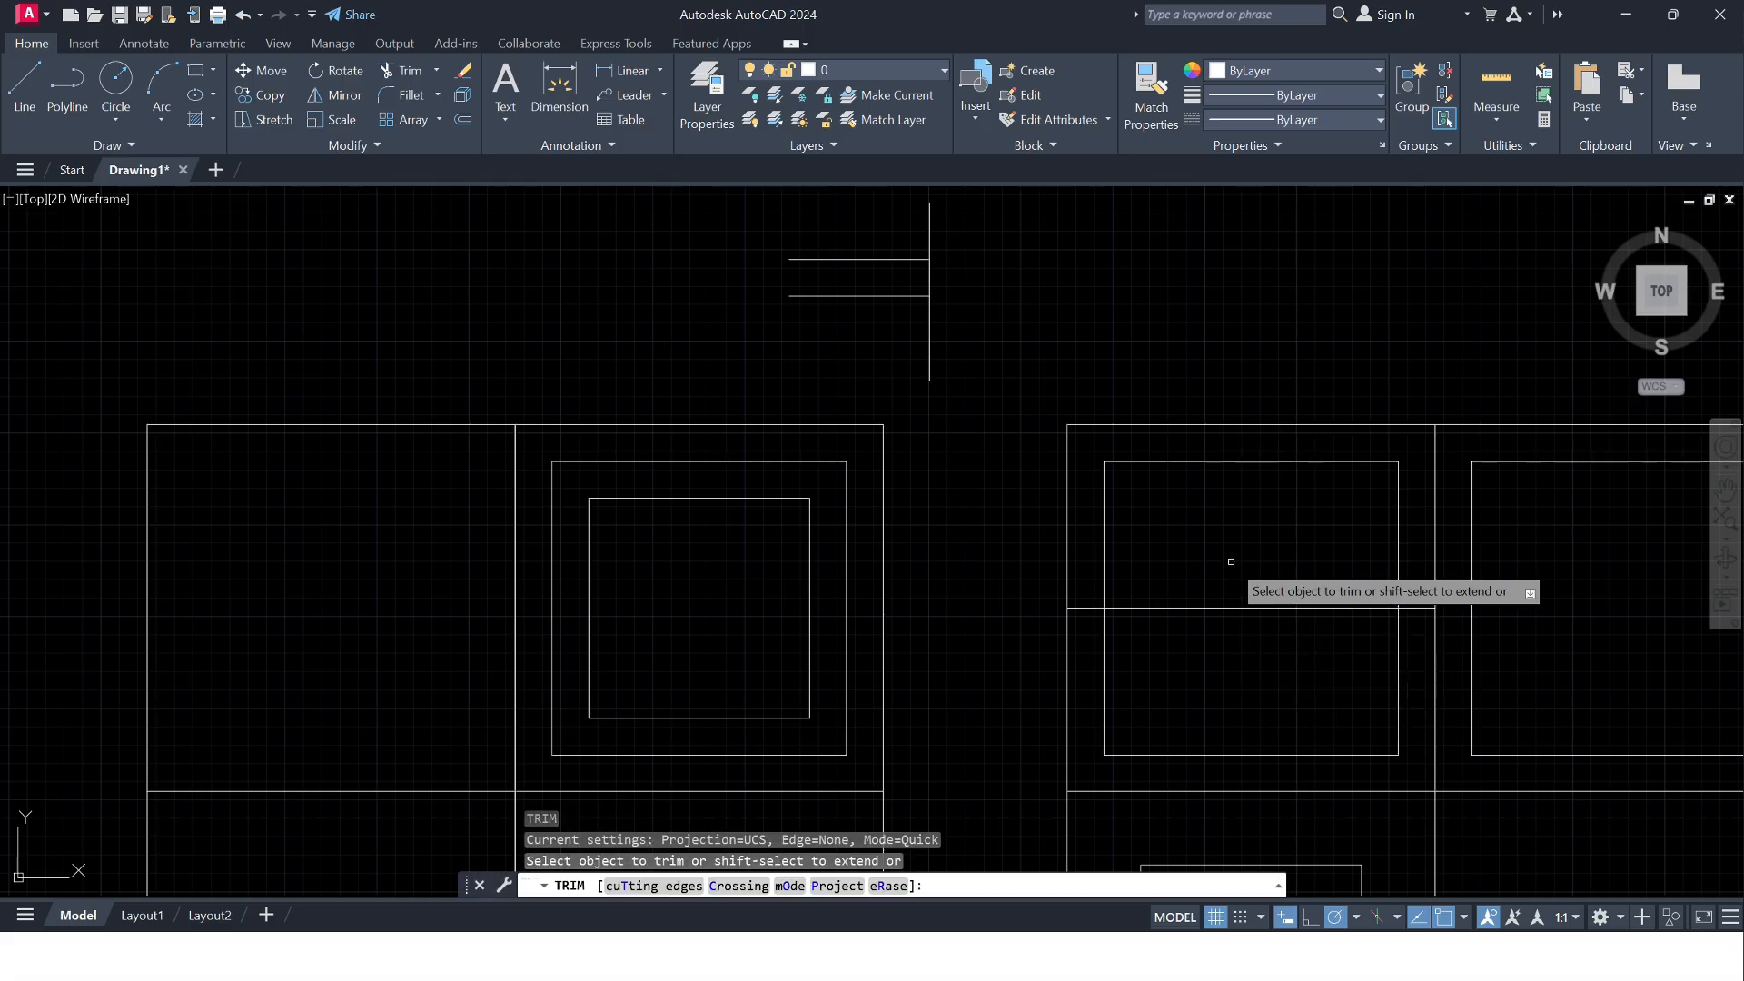
left_click(1146, 642)
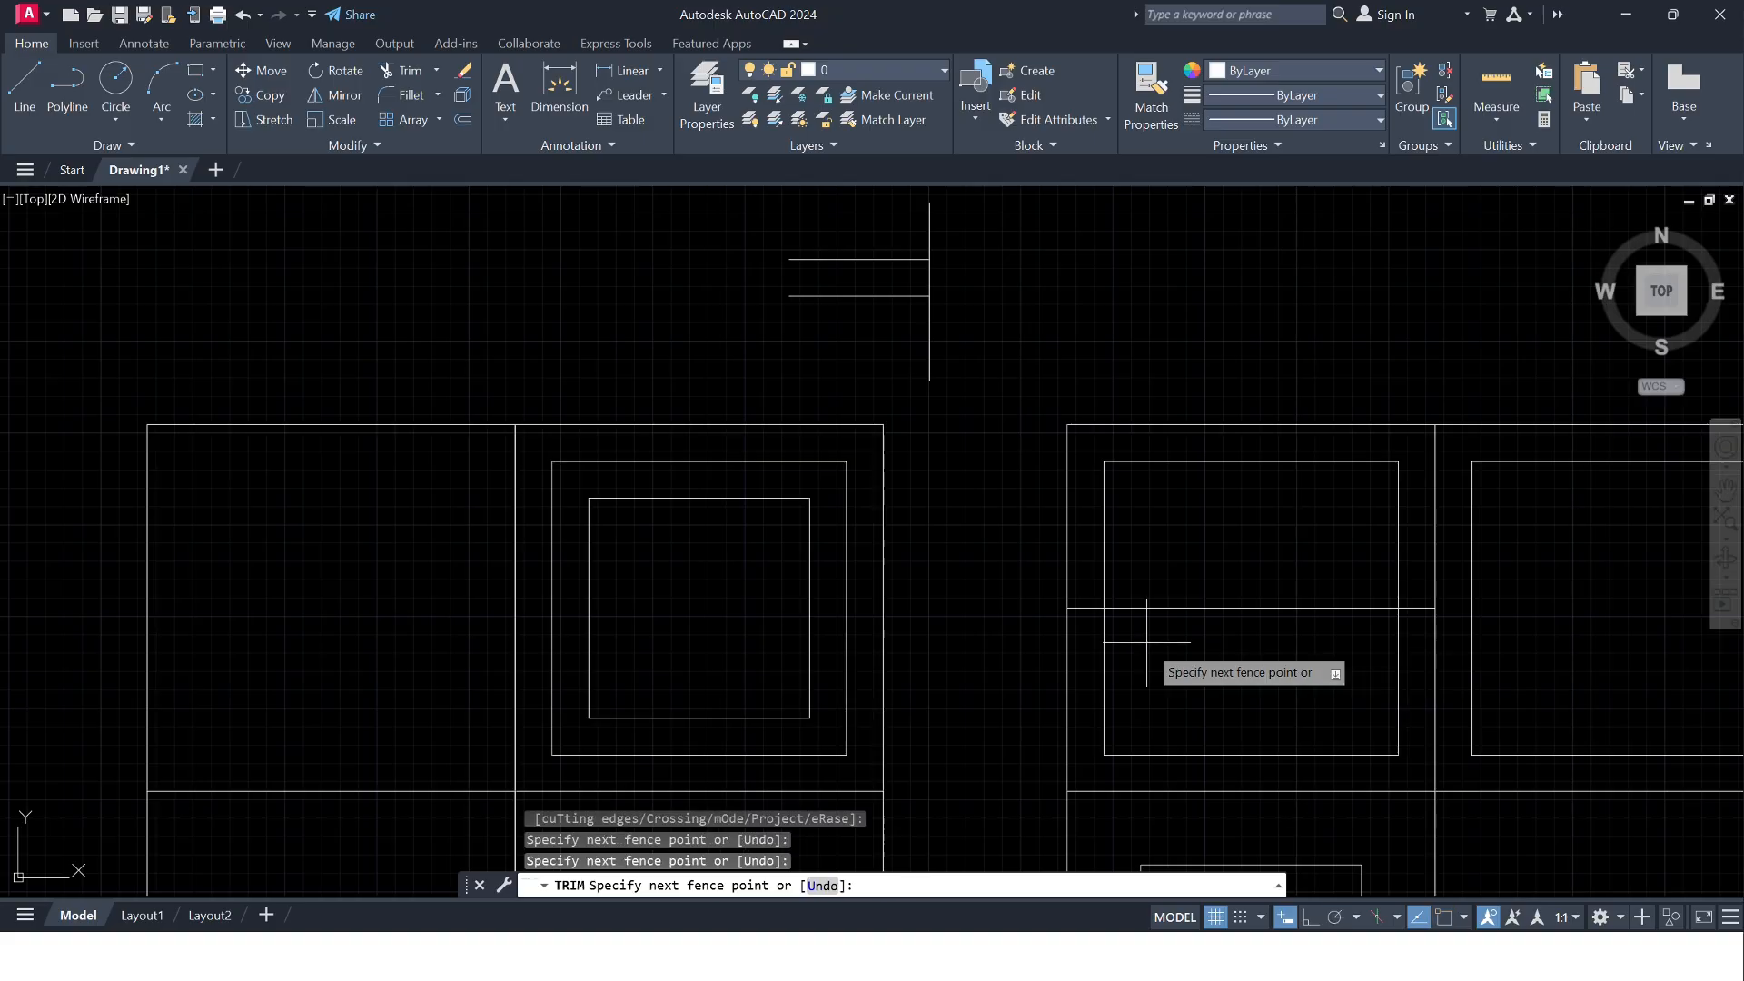
left_click(1146, 643)
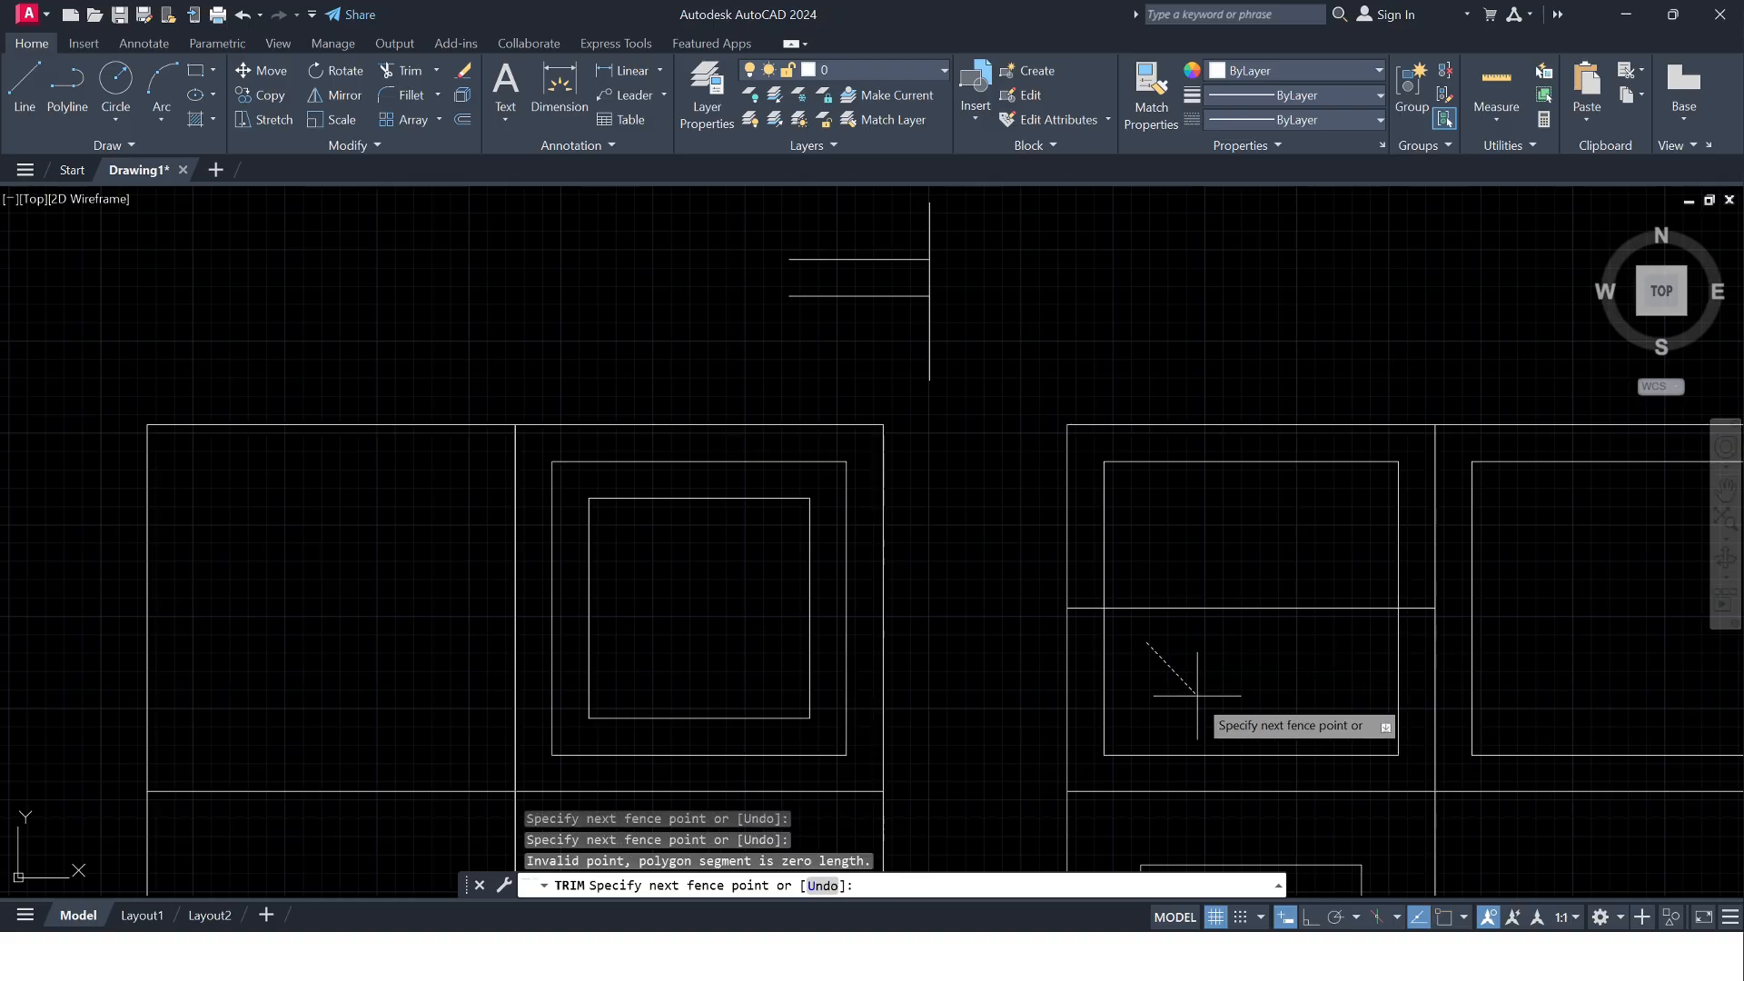
key("Escape")
- Trim away the upper half of the two nested squares above the horizontal line in the right block's upper-left cell, using fences
type("tr")
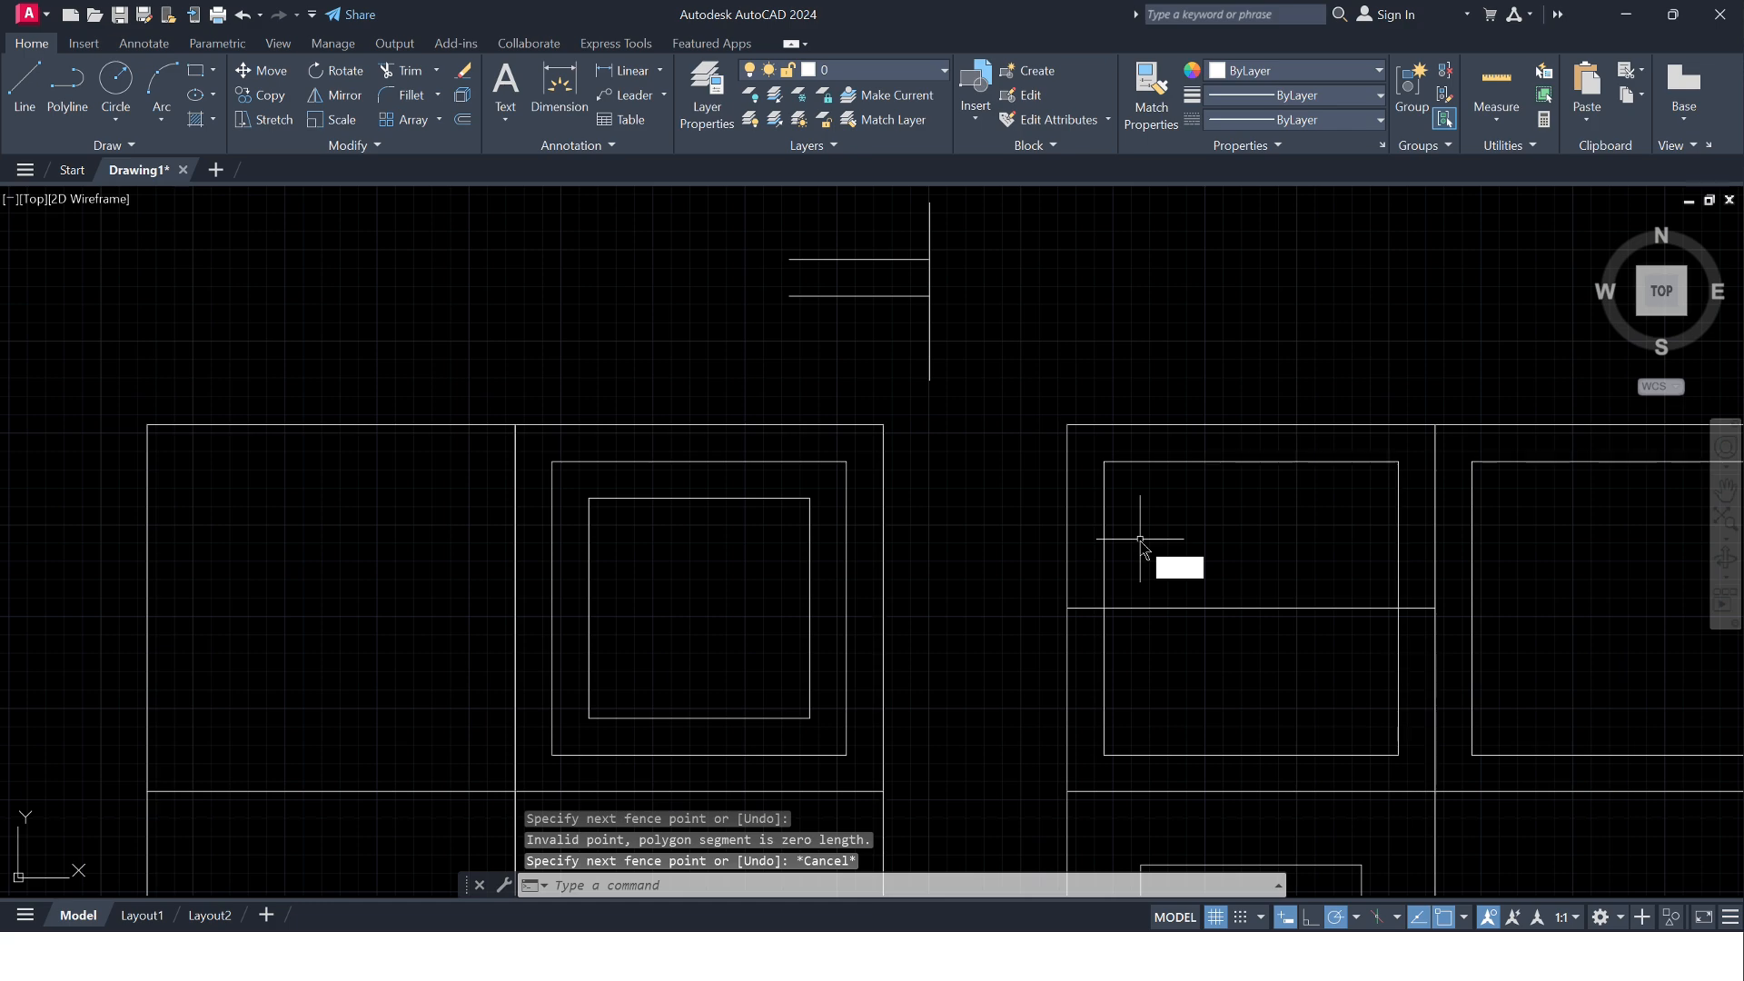
key("Return")
left_click(1044, 539)
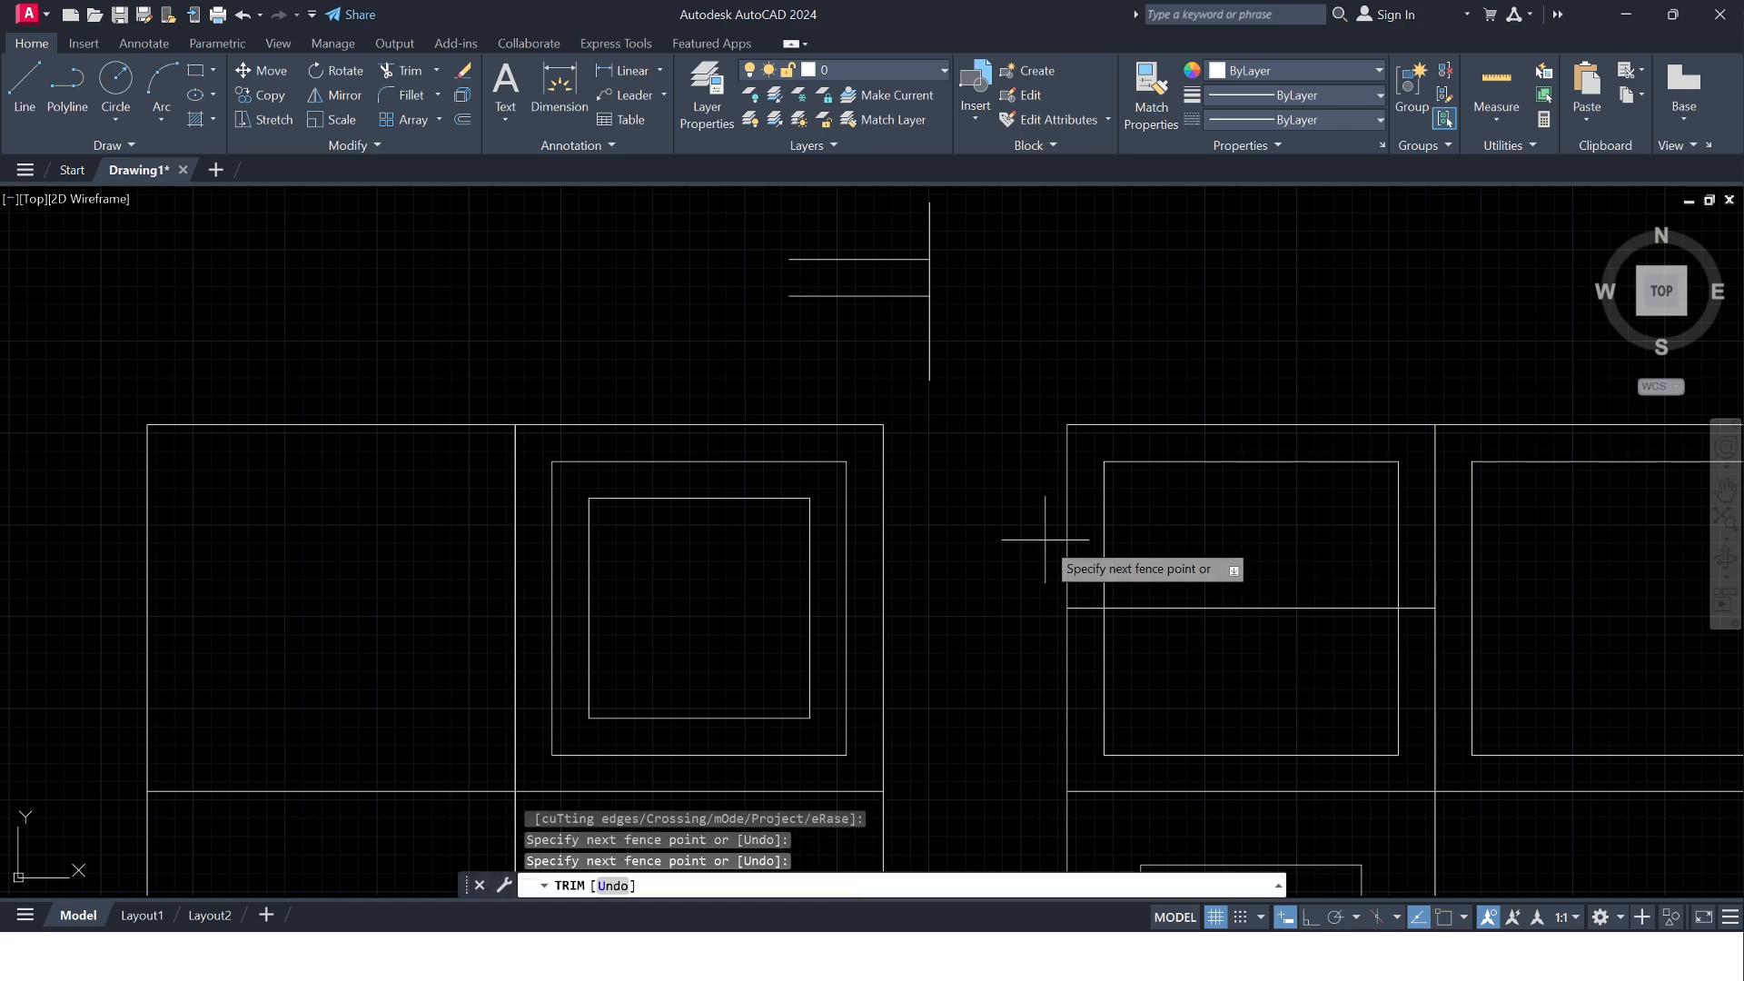
left_click(1414, 545)
left_click(1309, 485)
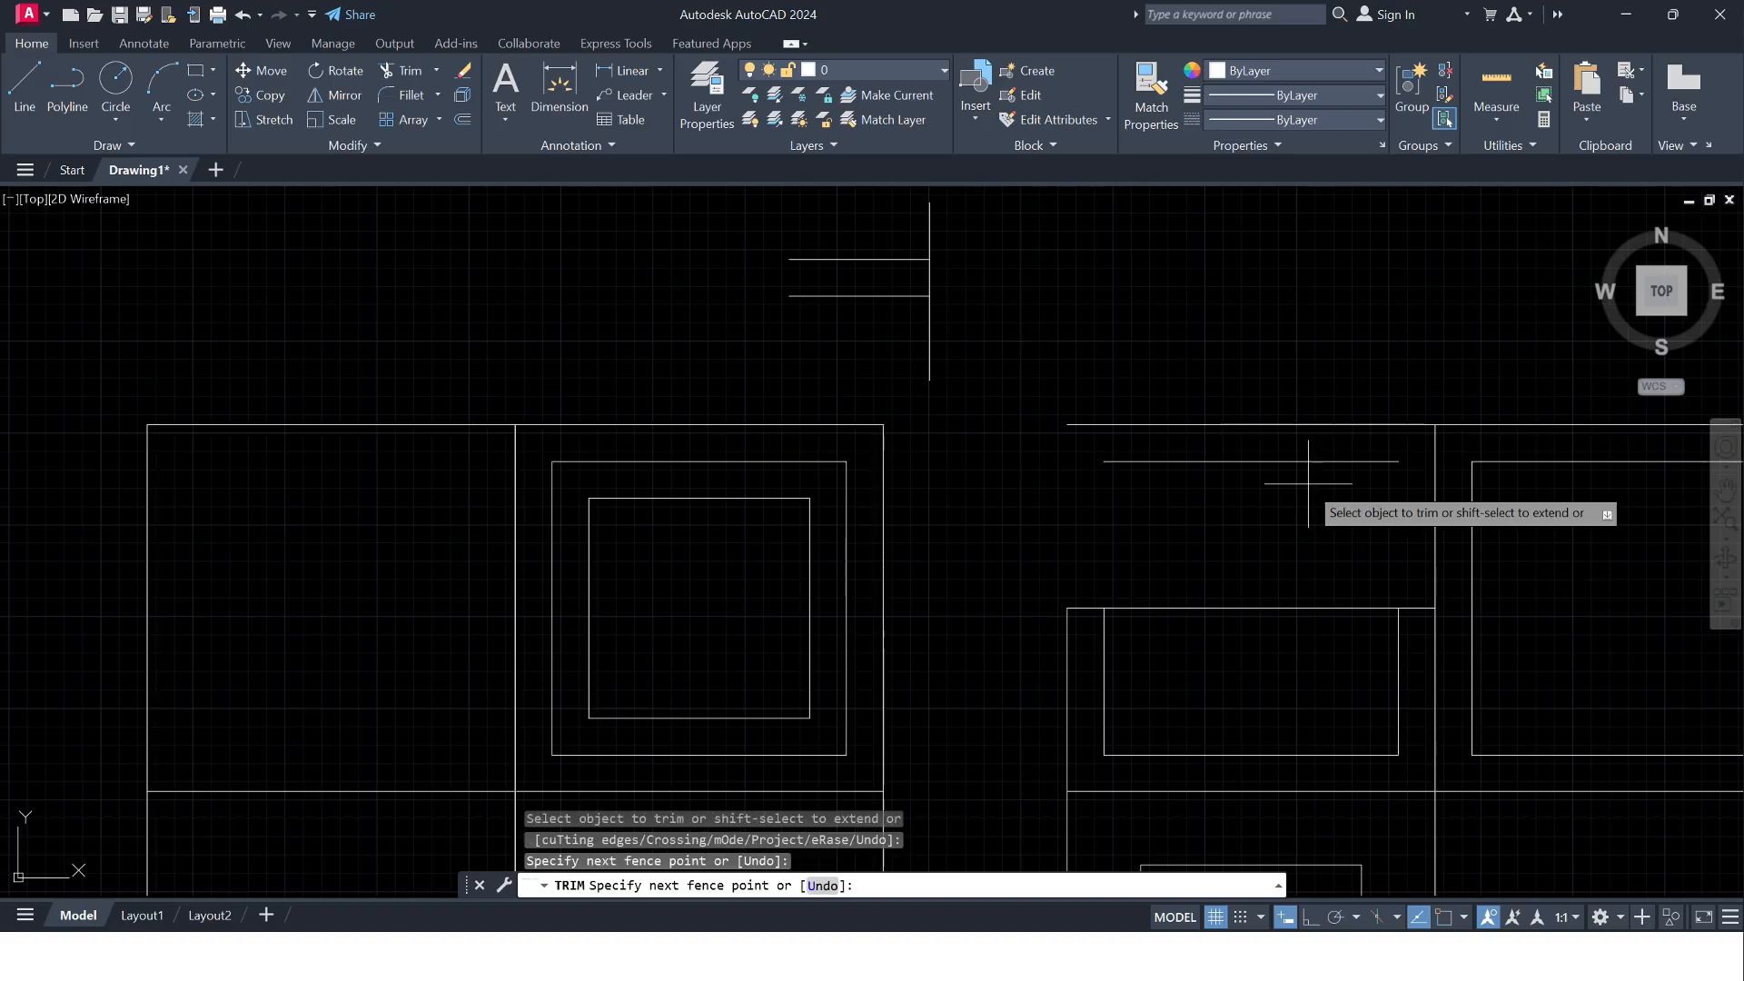
left_click(1299, 411)
key("Return")
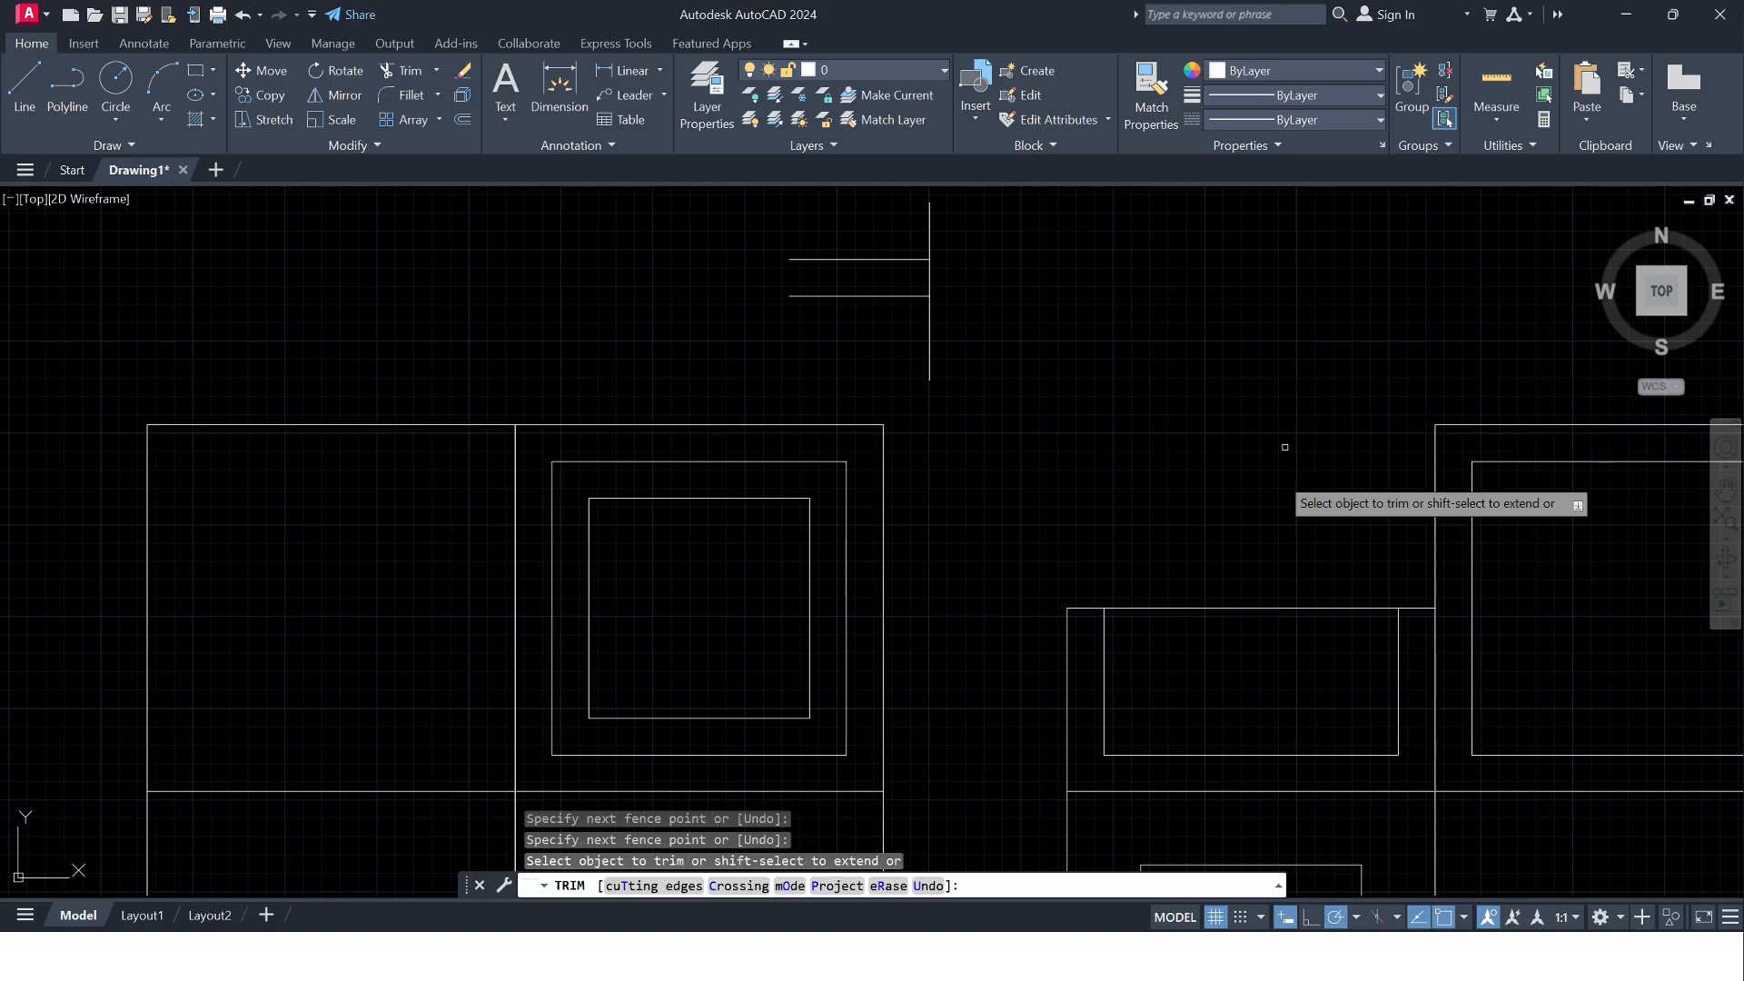
- Trim the middle section of the horizontal line between the inner square's sides with a fence and end the Trim command
left_click(1205, 553)
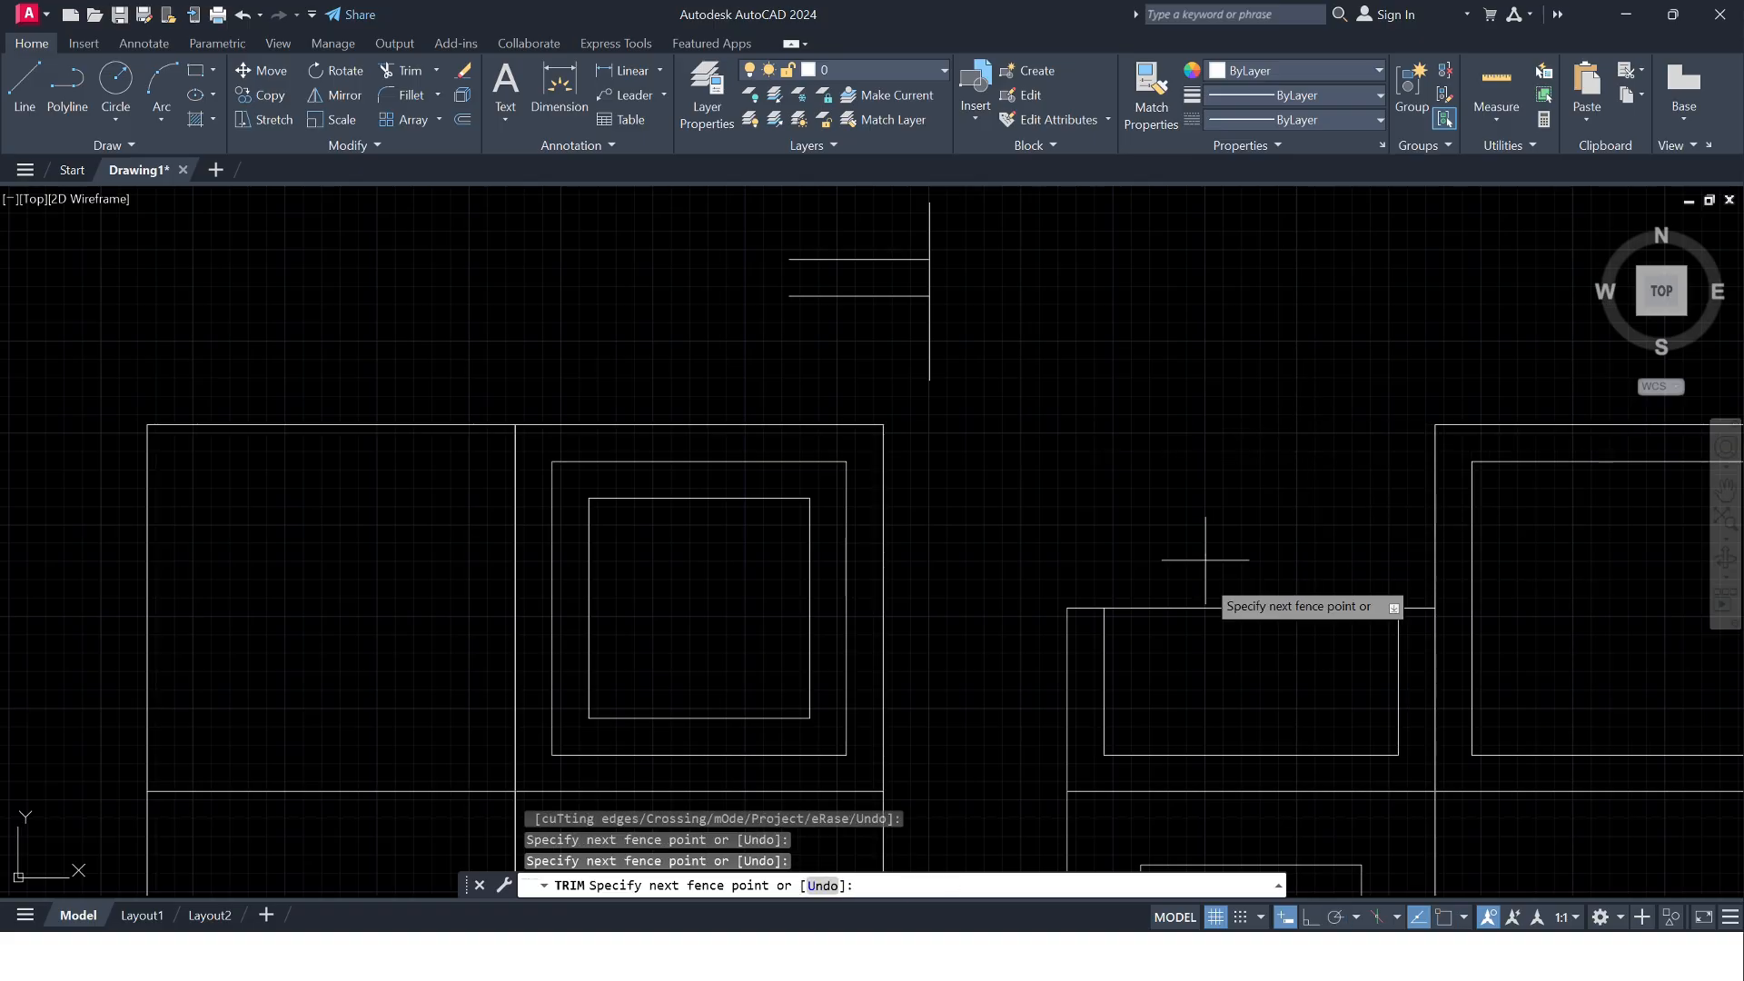
left_click(1205, 644)
key("Return")
scroll(977, 743, "down", 6)
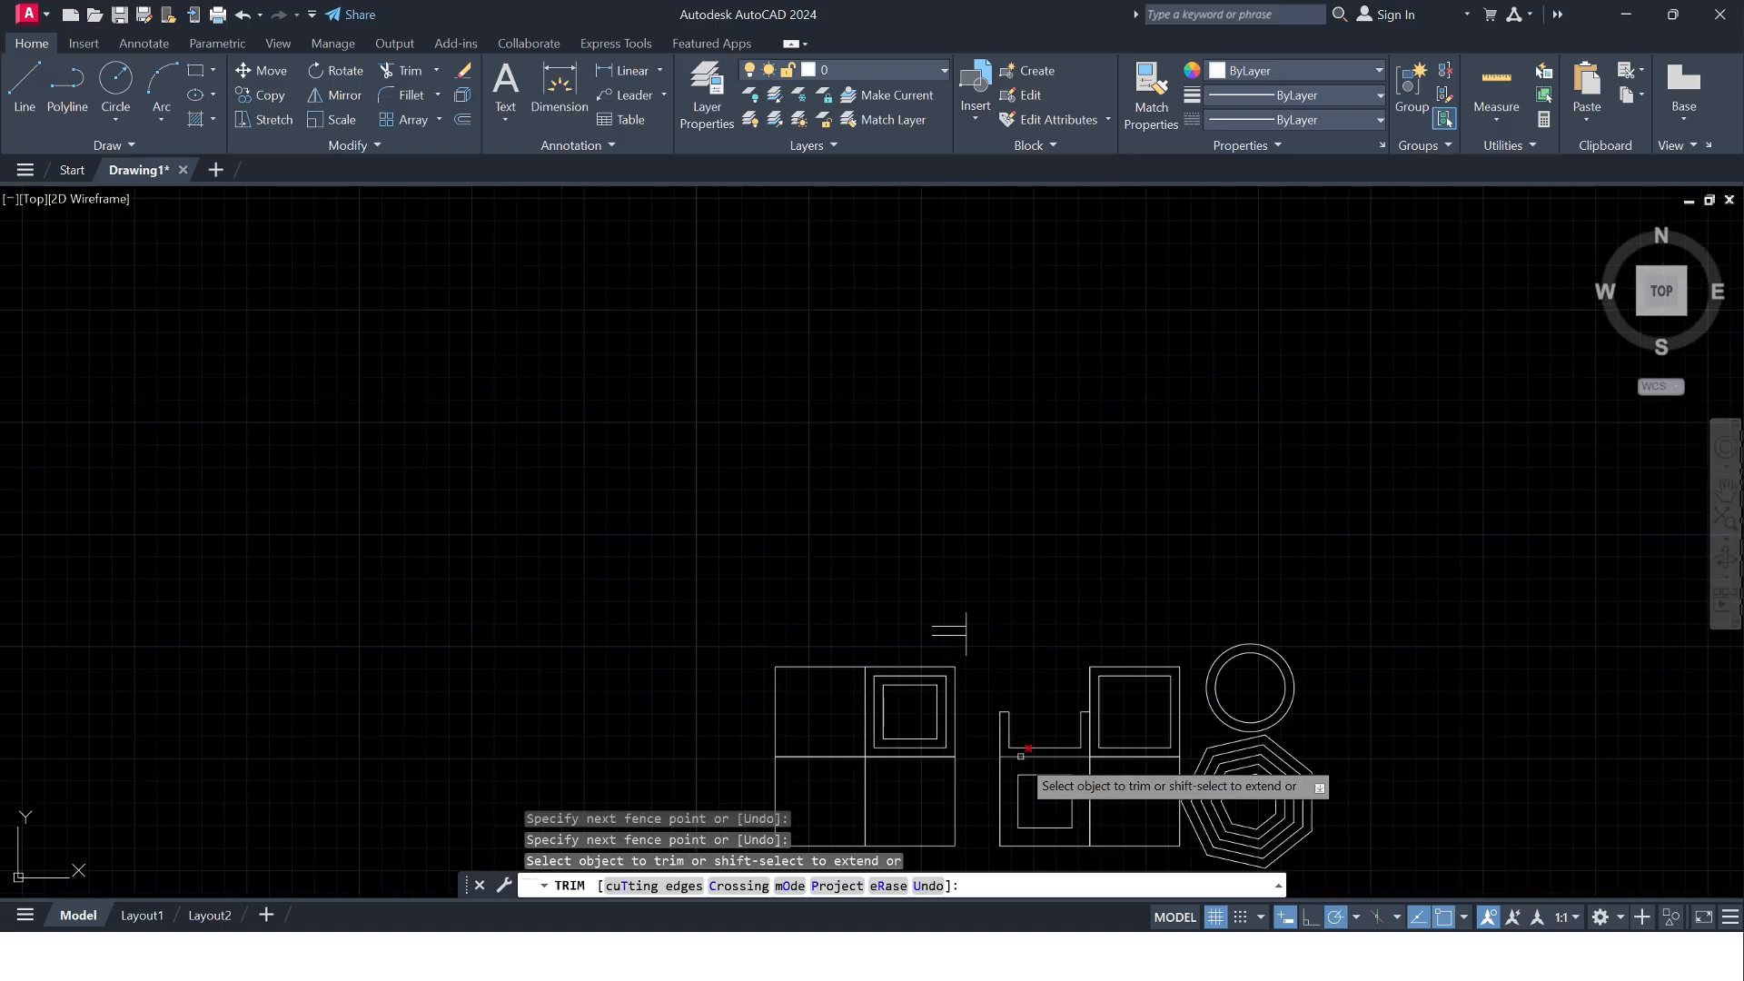
scroll(1021, 756, "up", 6)
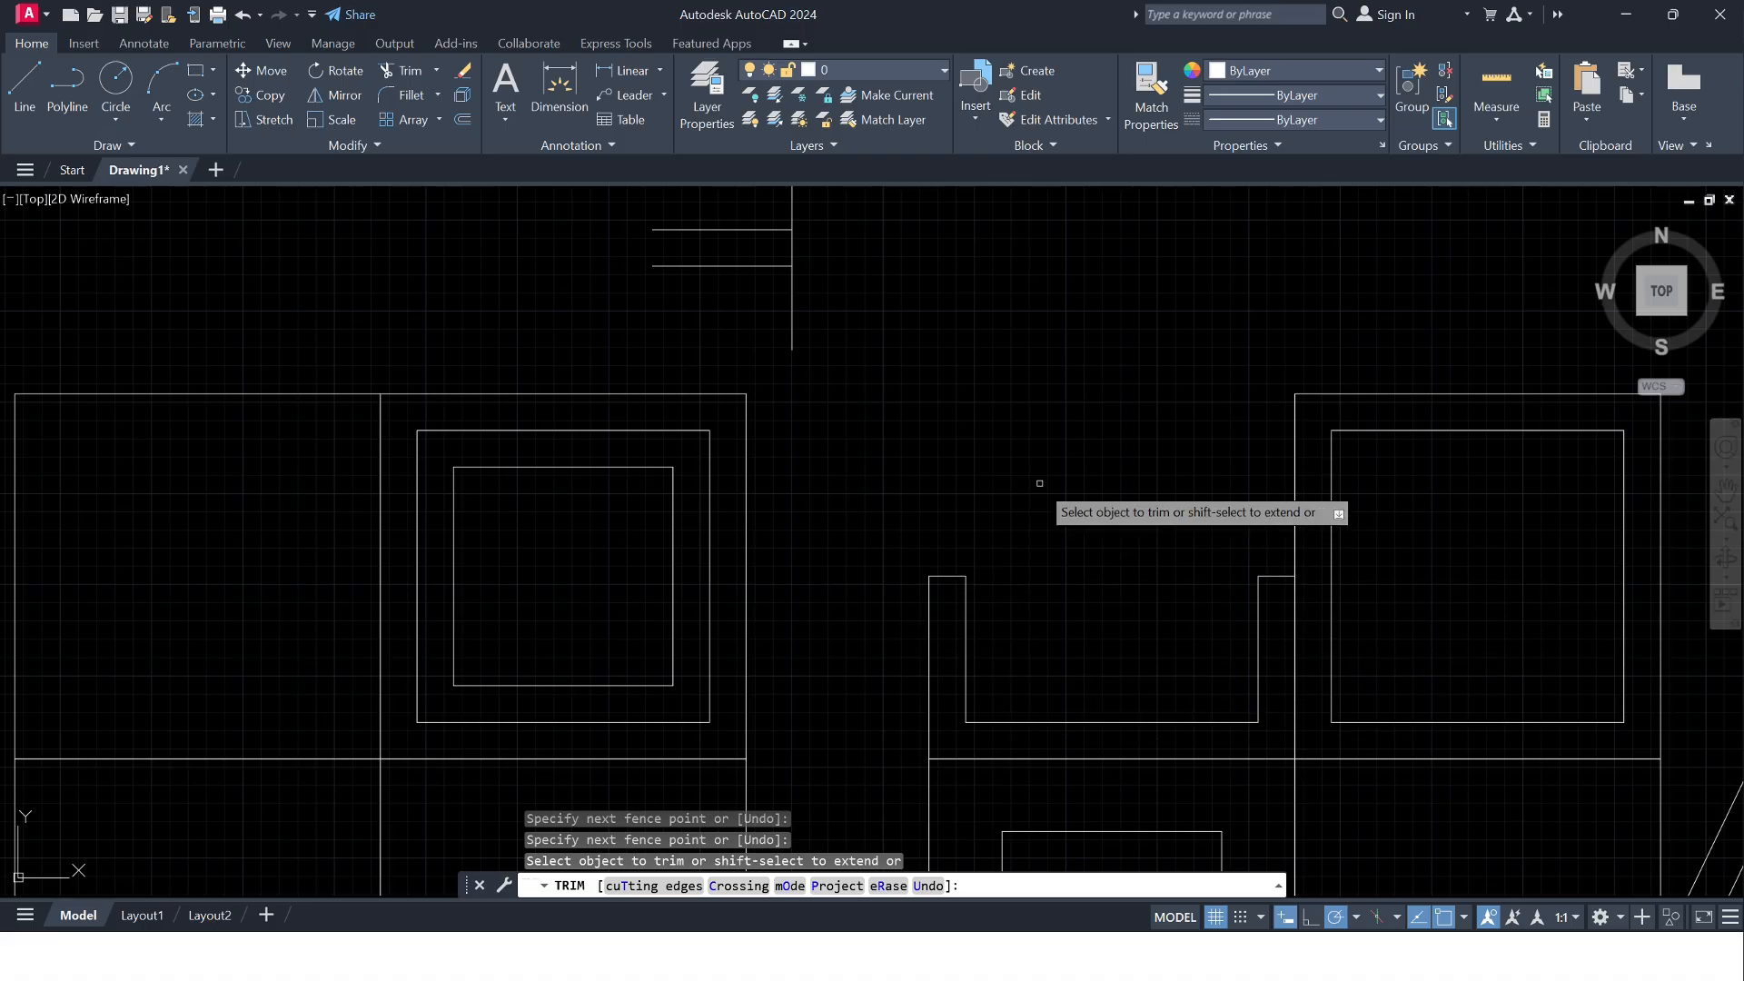
key("Escape")
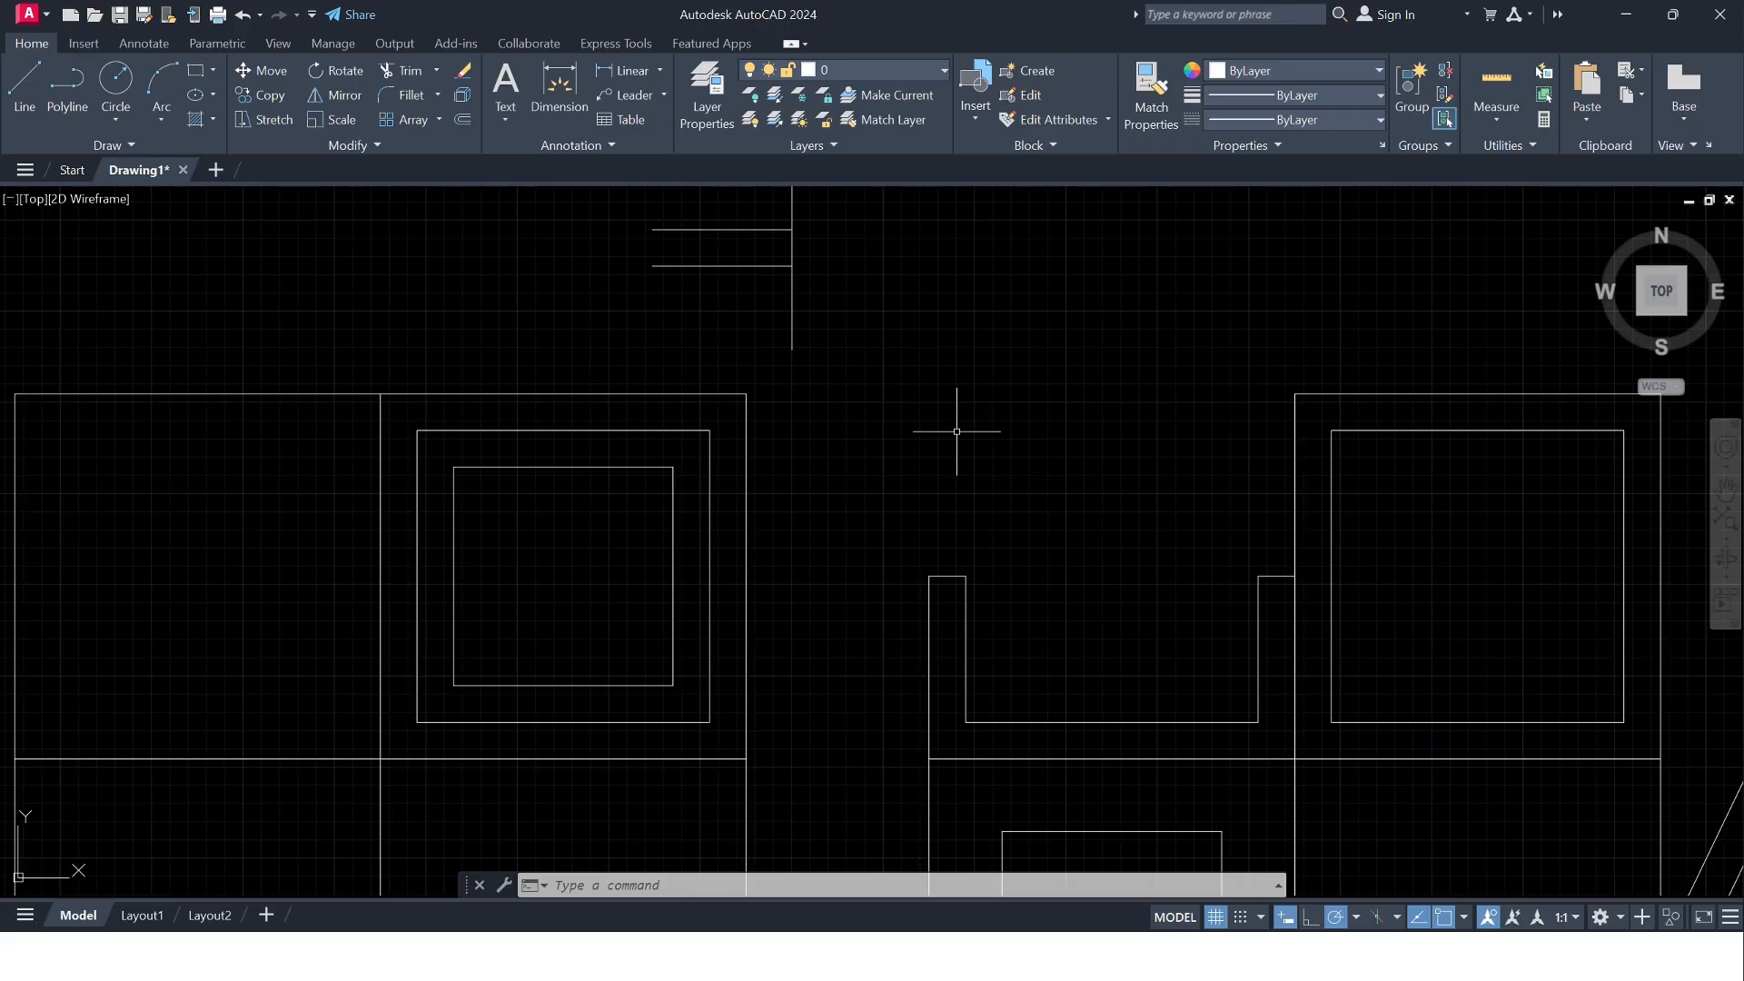
scroll(956, 431, "down", 4)
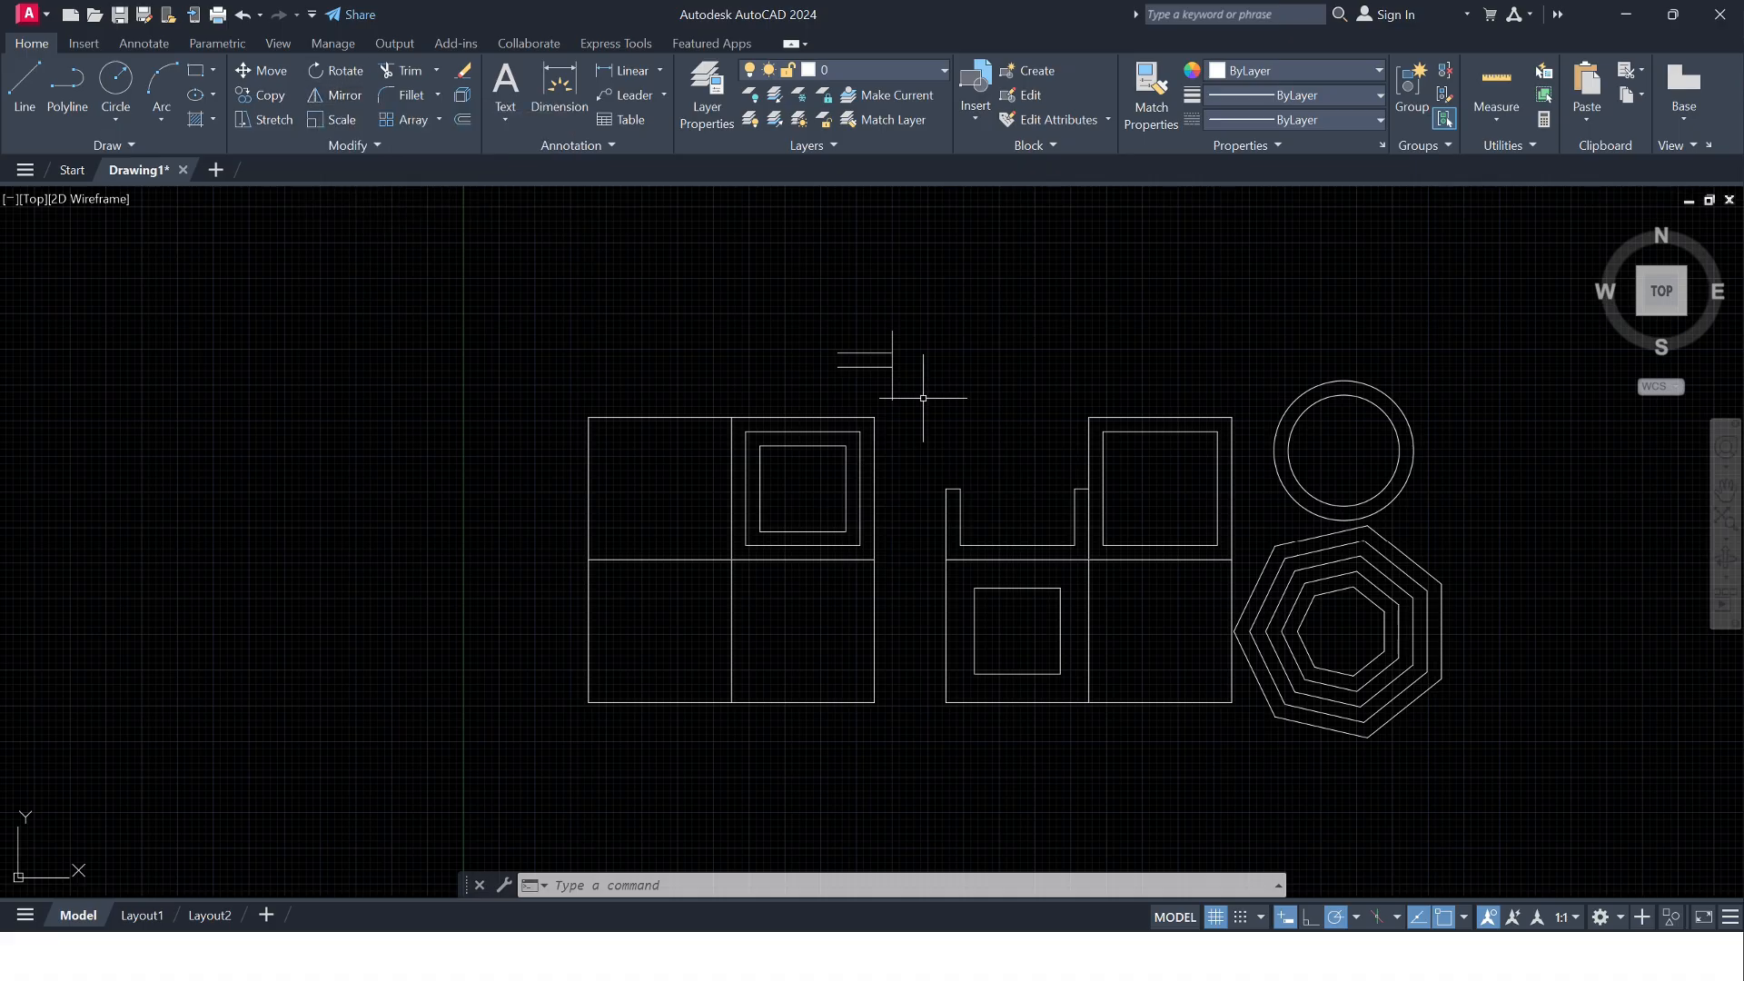
scroll(922, 398, "up", 5)
scroll(923, 398, "down", 5)
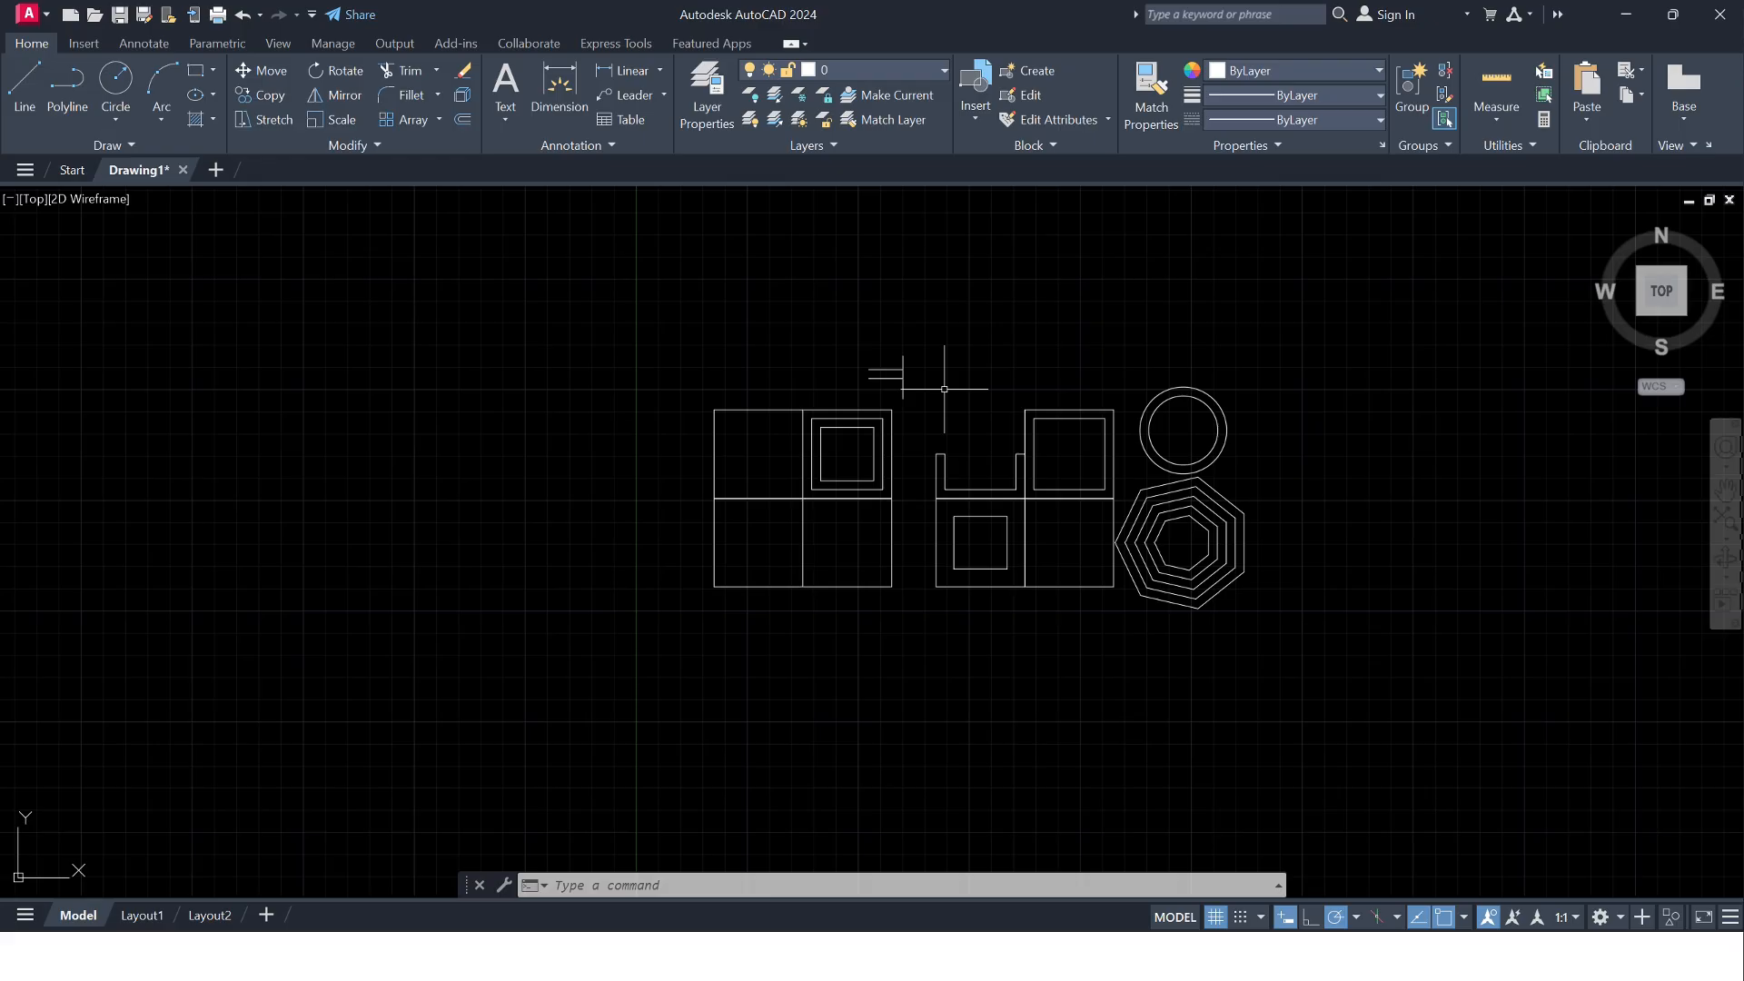
scroll(1225, 402, "up", 5)
scroll(1212, 415, "down", 7)
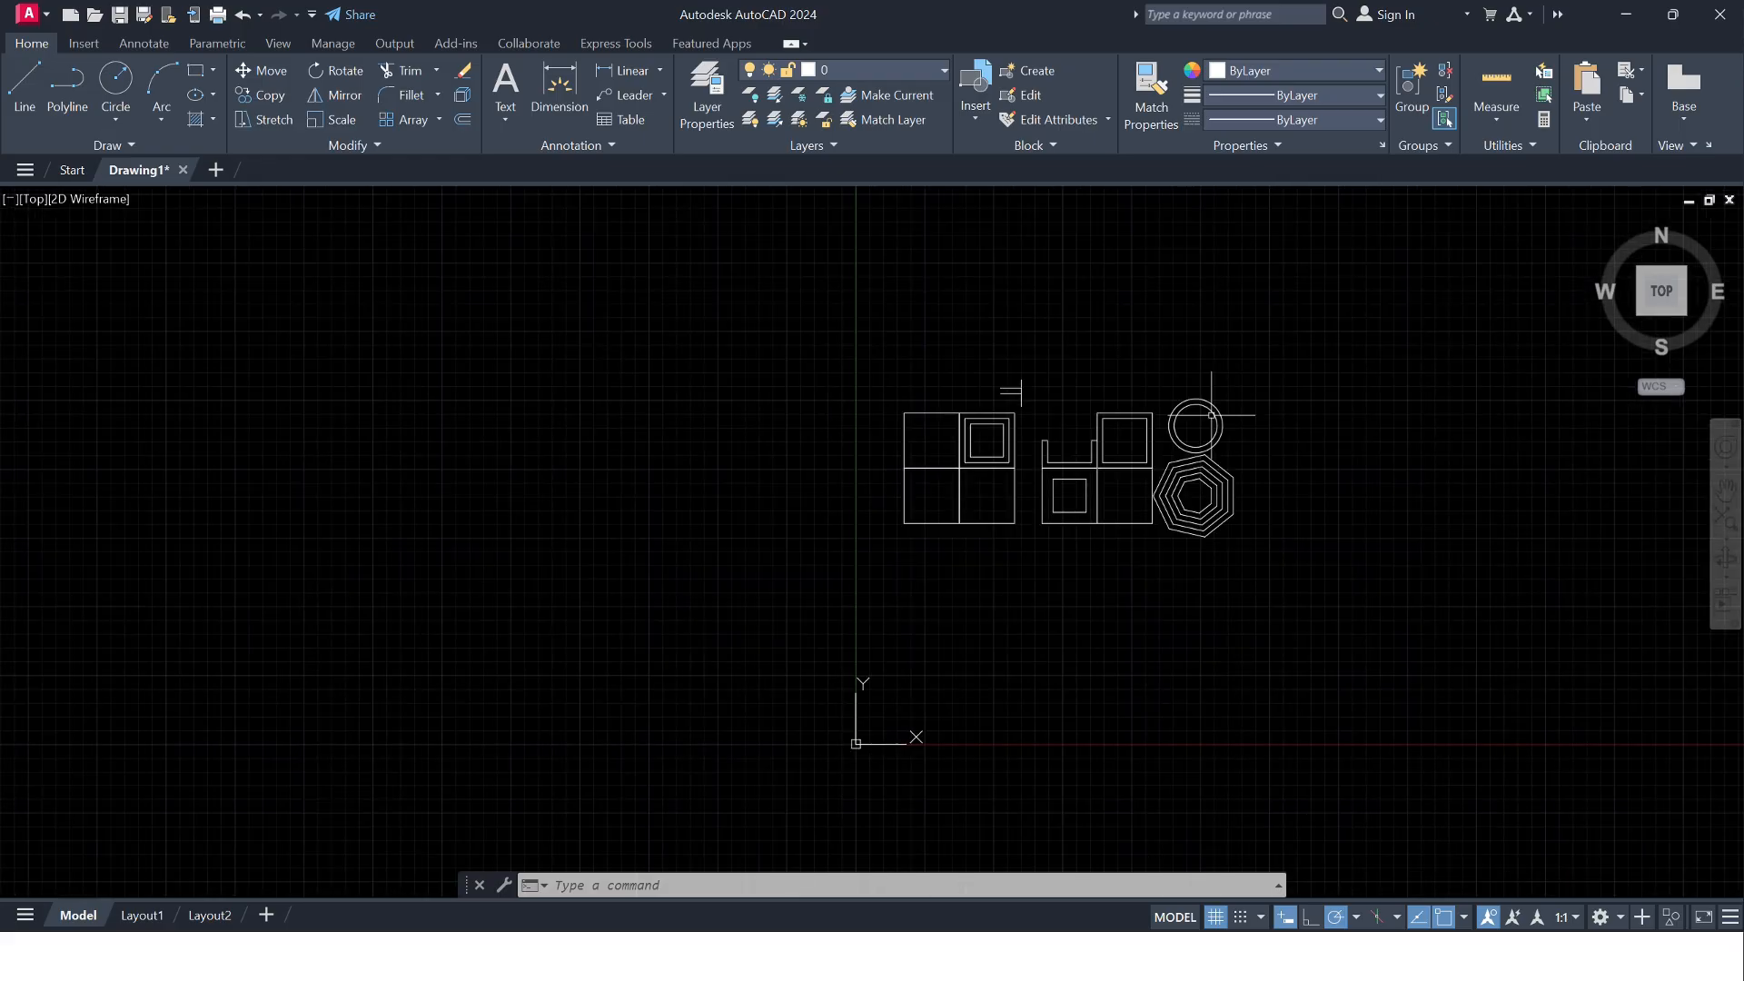
- Mirror the two short horizontal lines across the vertical line they meet, keeping the source objects
scroll(1007, 385, "up", 10)
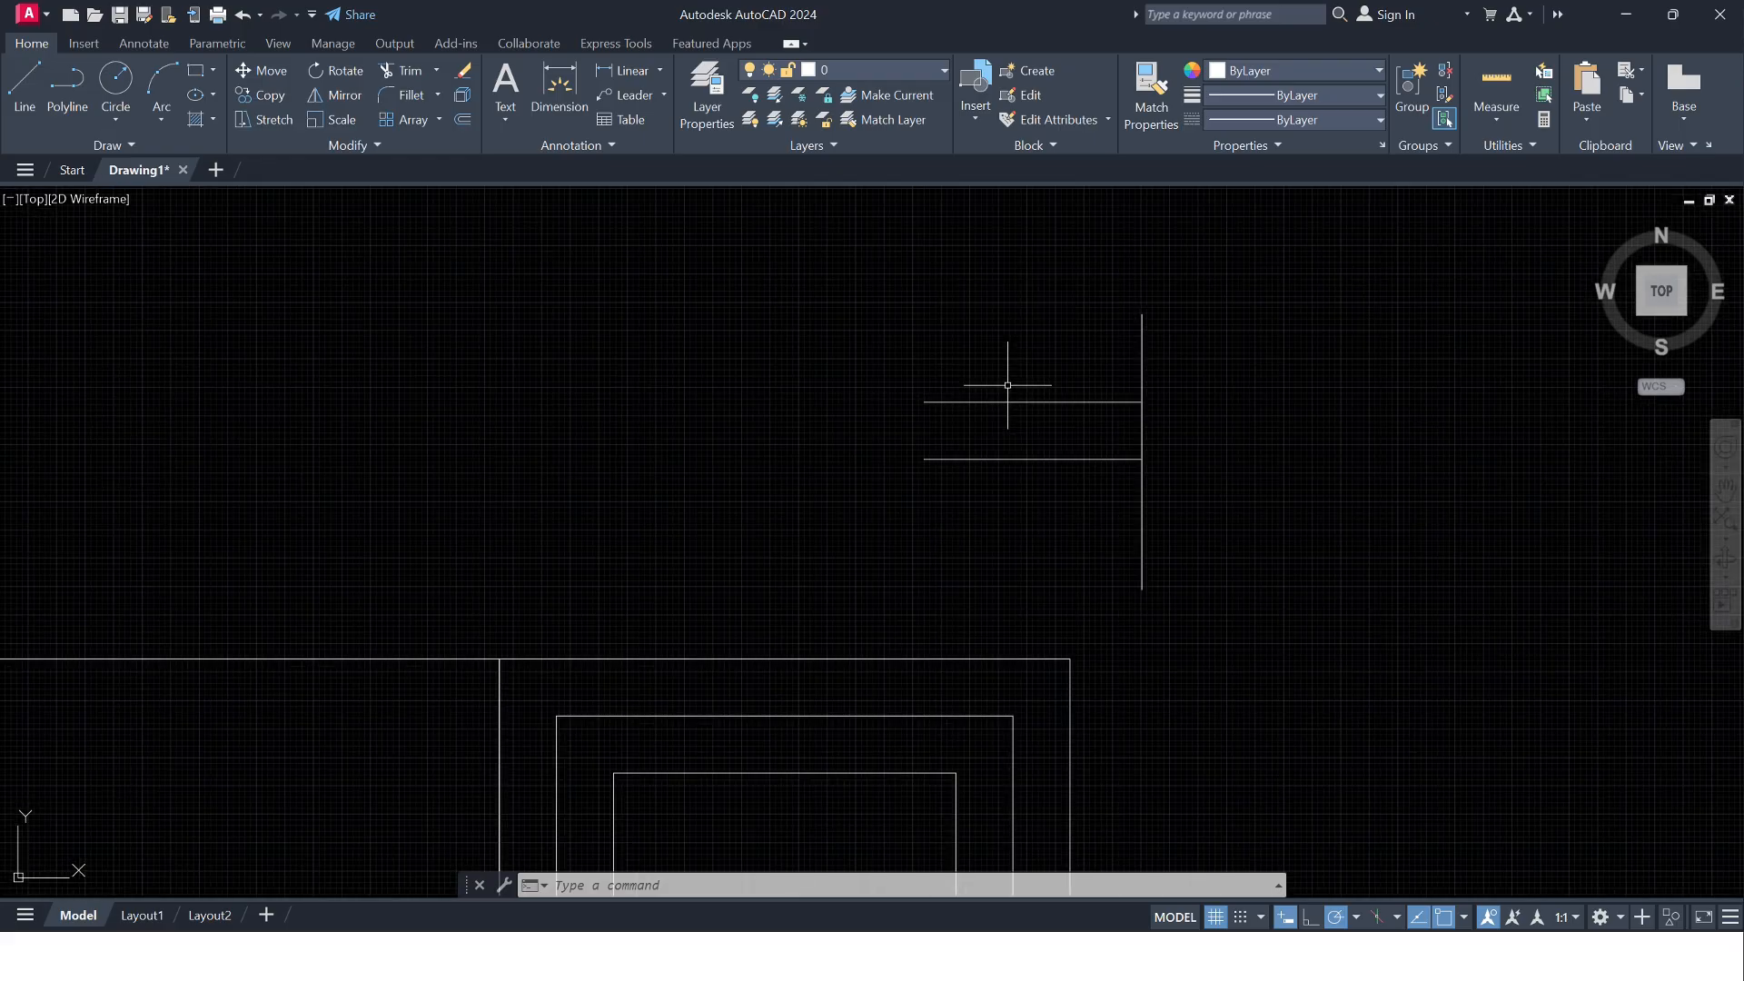
scroll(1007, 386, "down", 2)
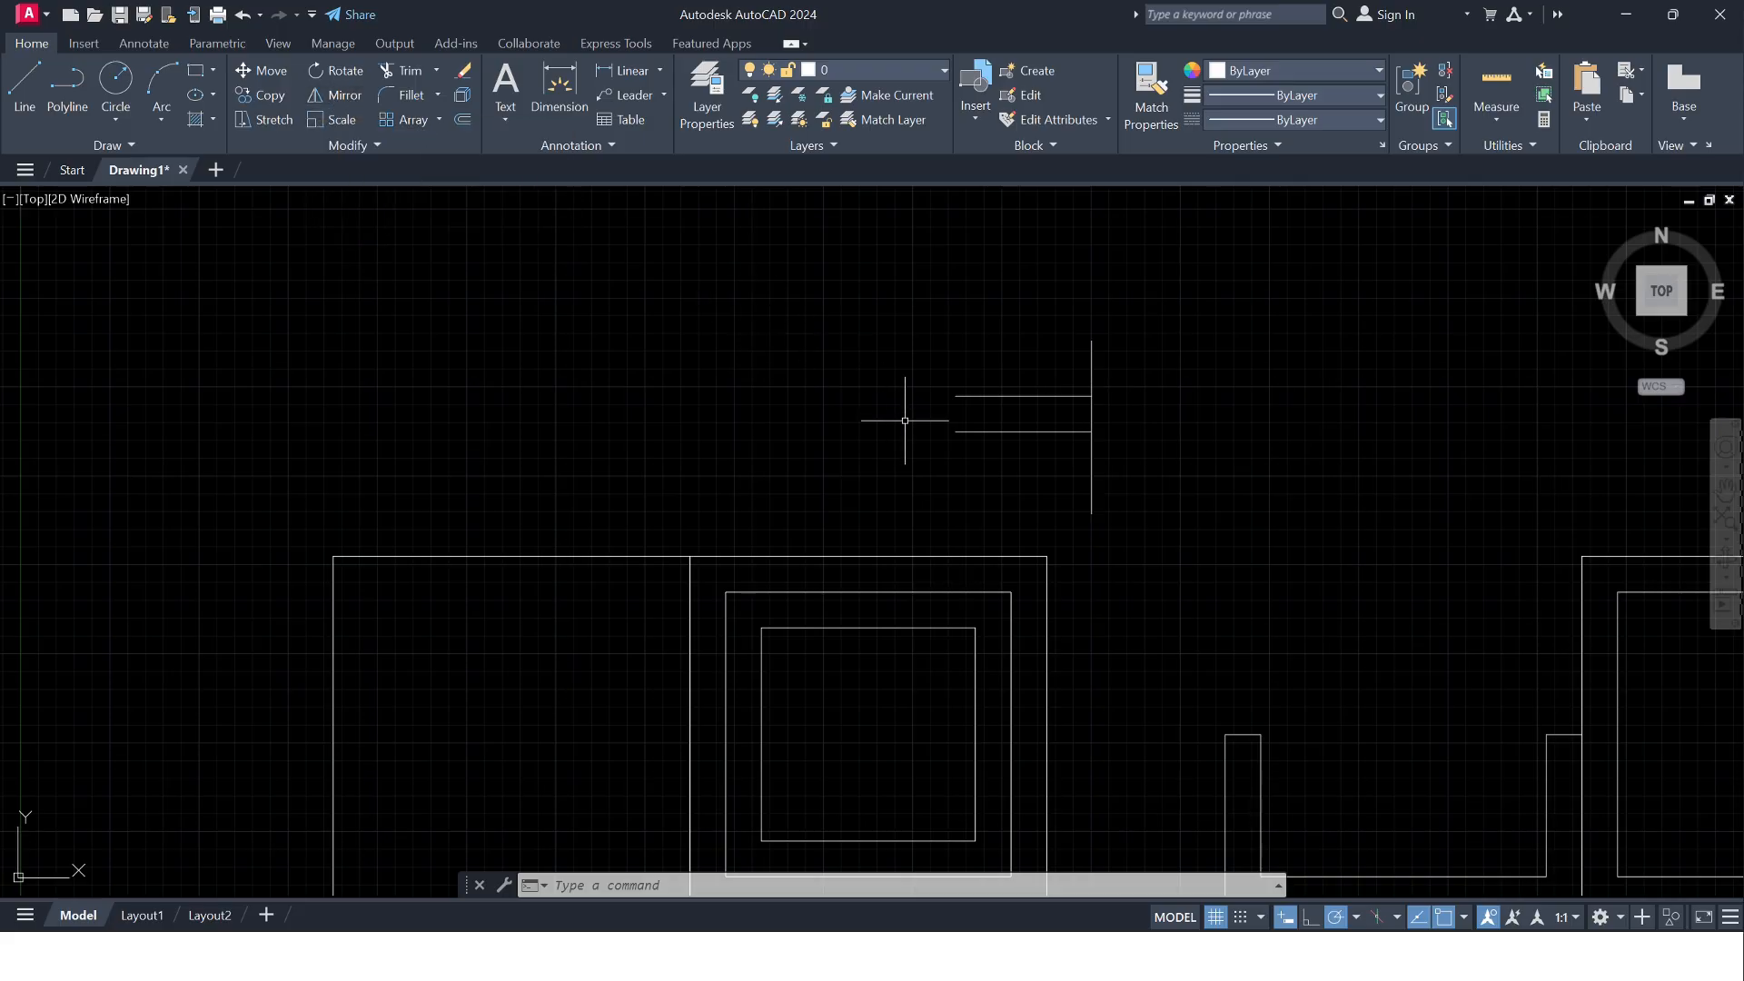
type("MIRR")
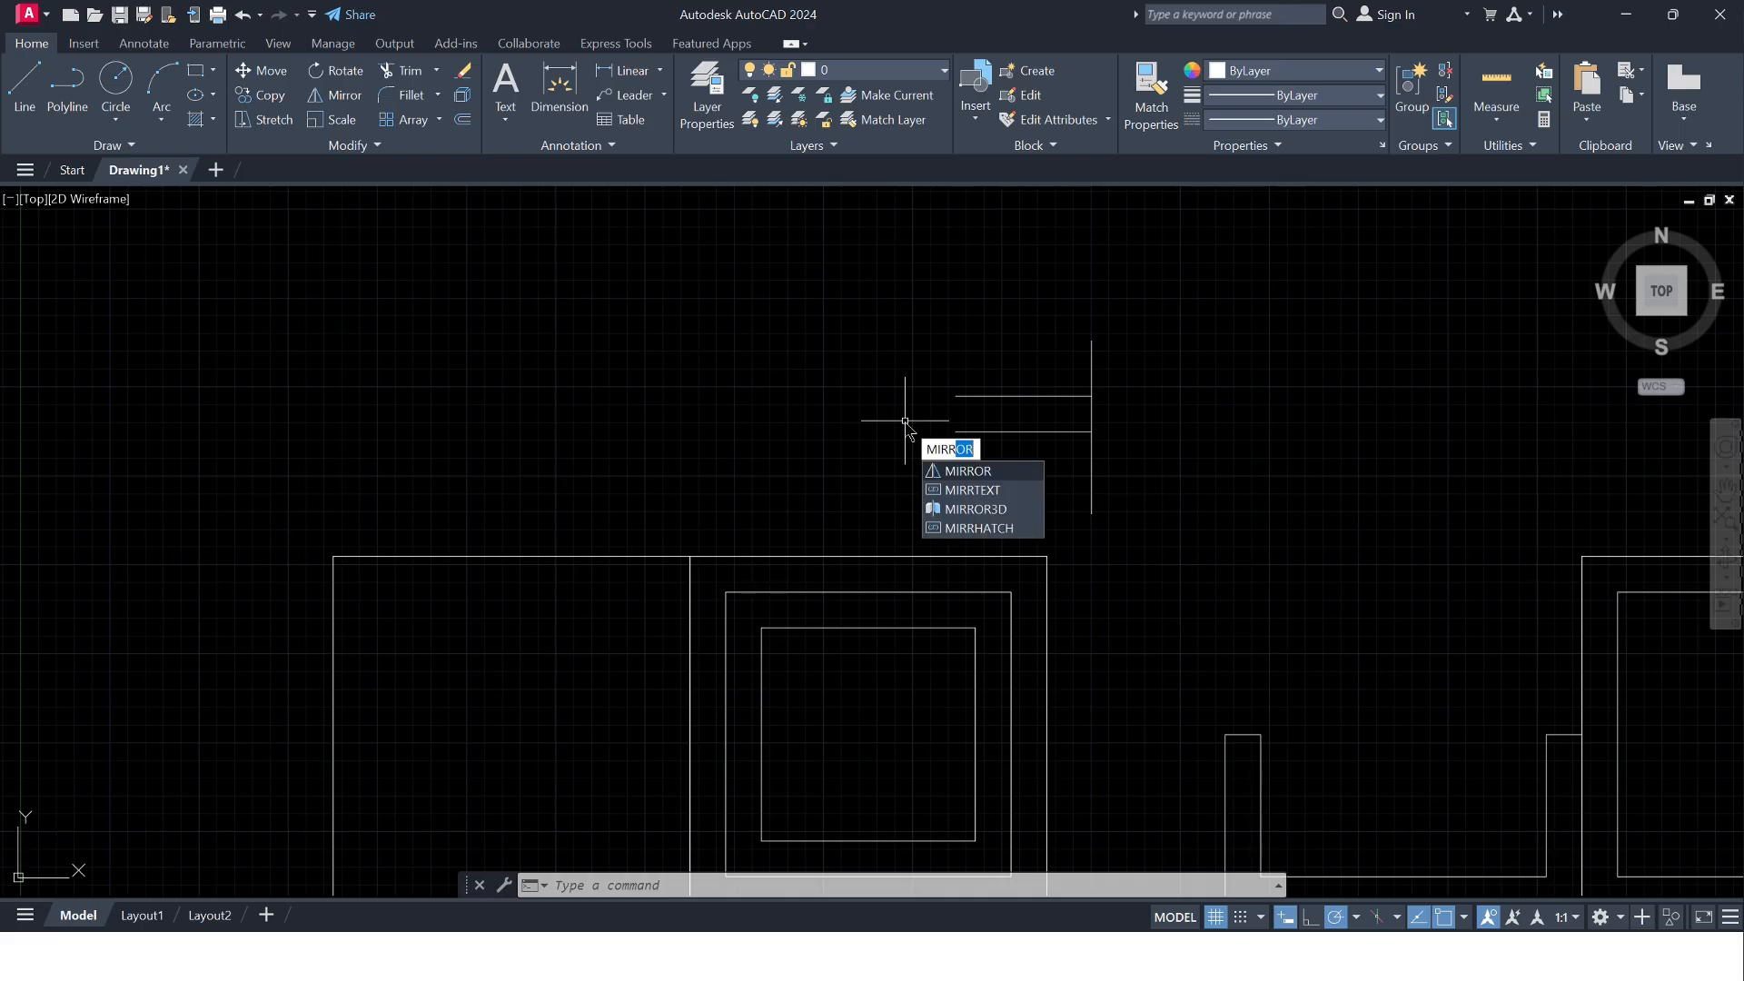
key("BackSpace")
key("BackSpace")
key("BackSpace")
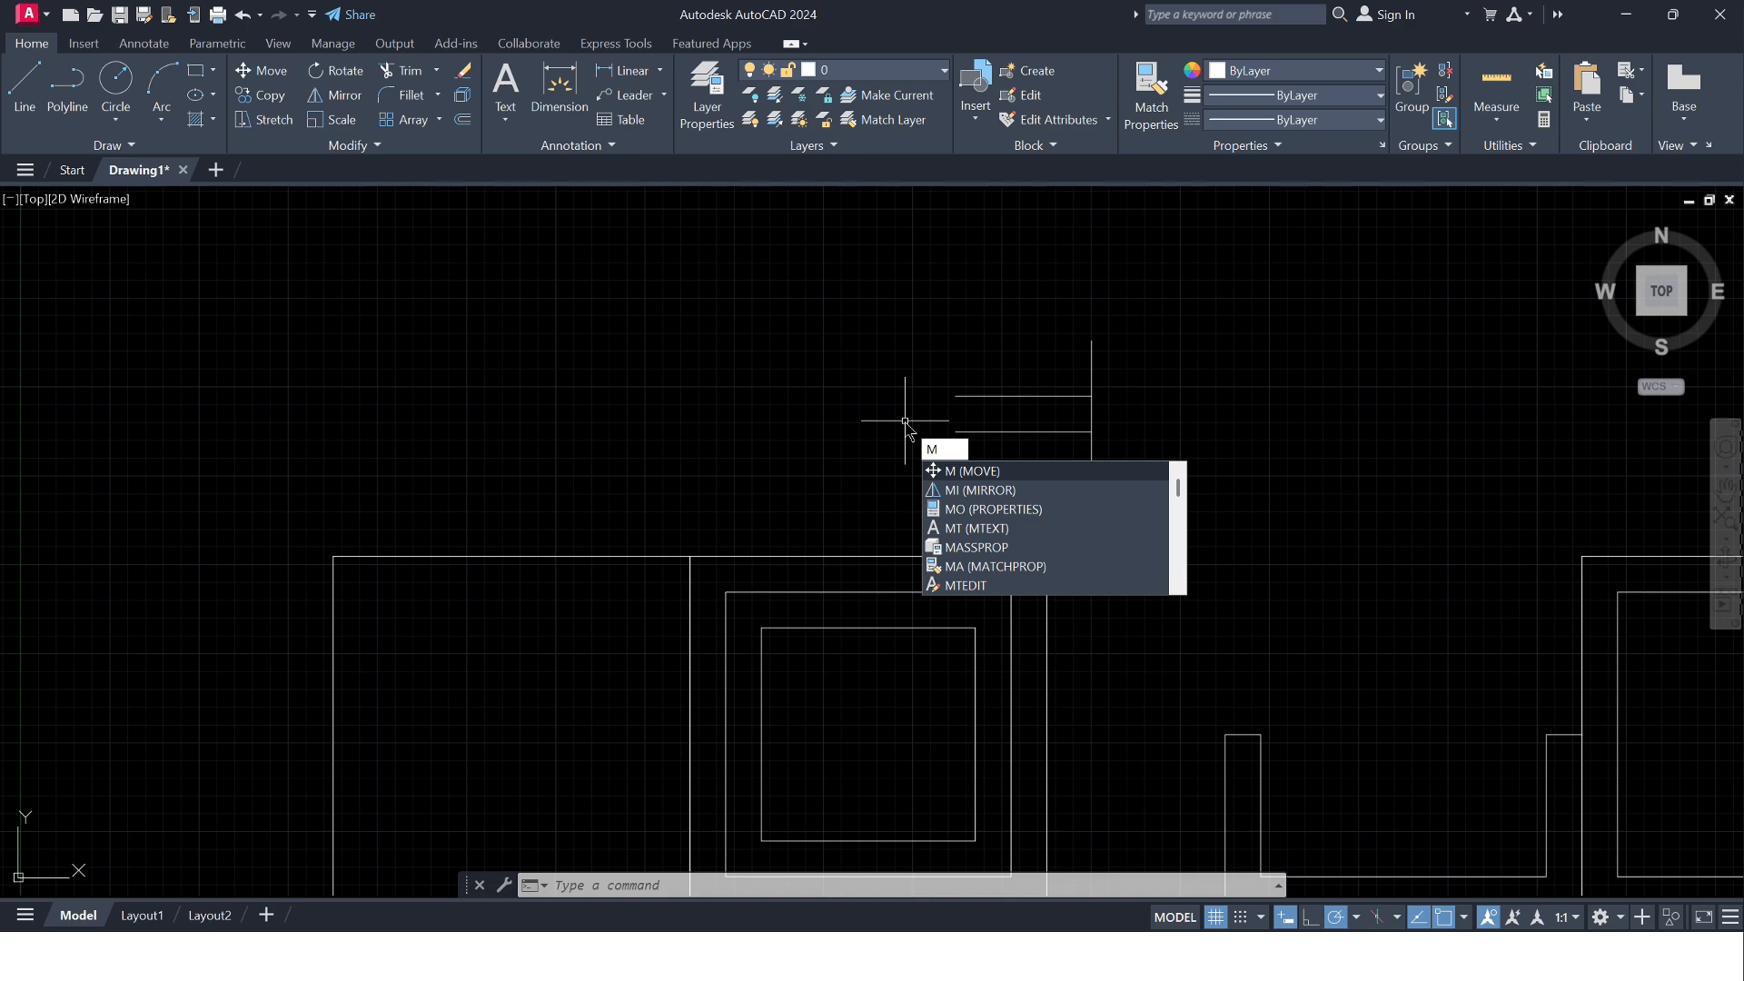
type("I")
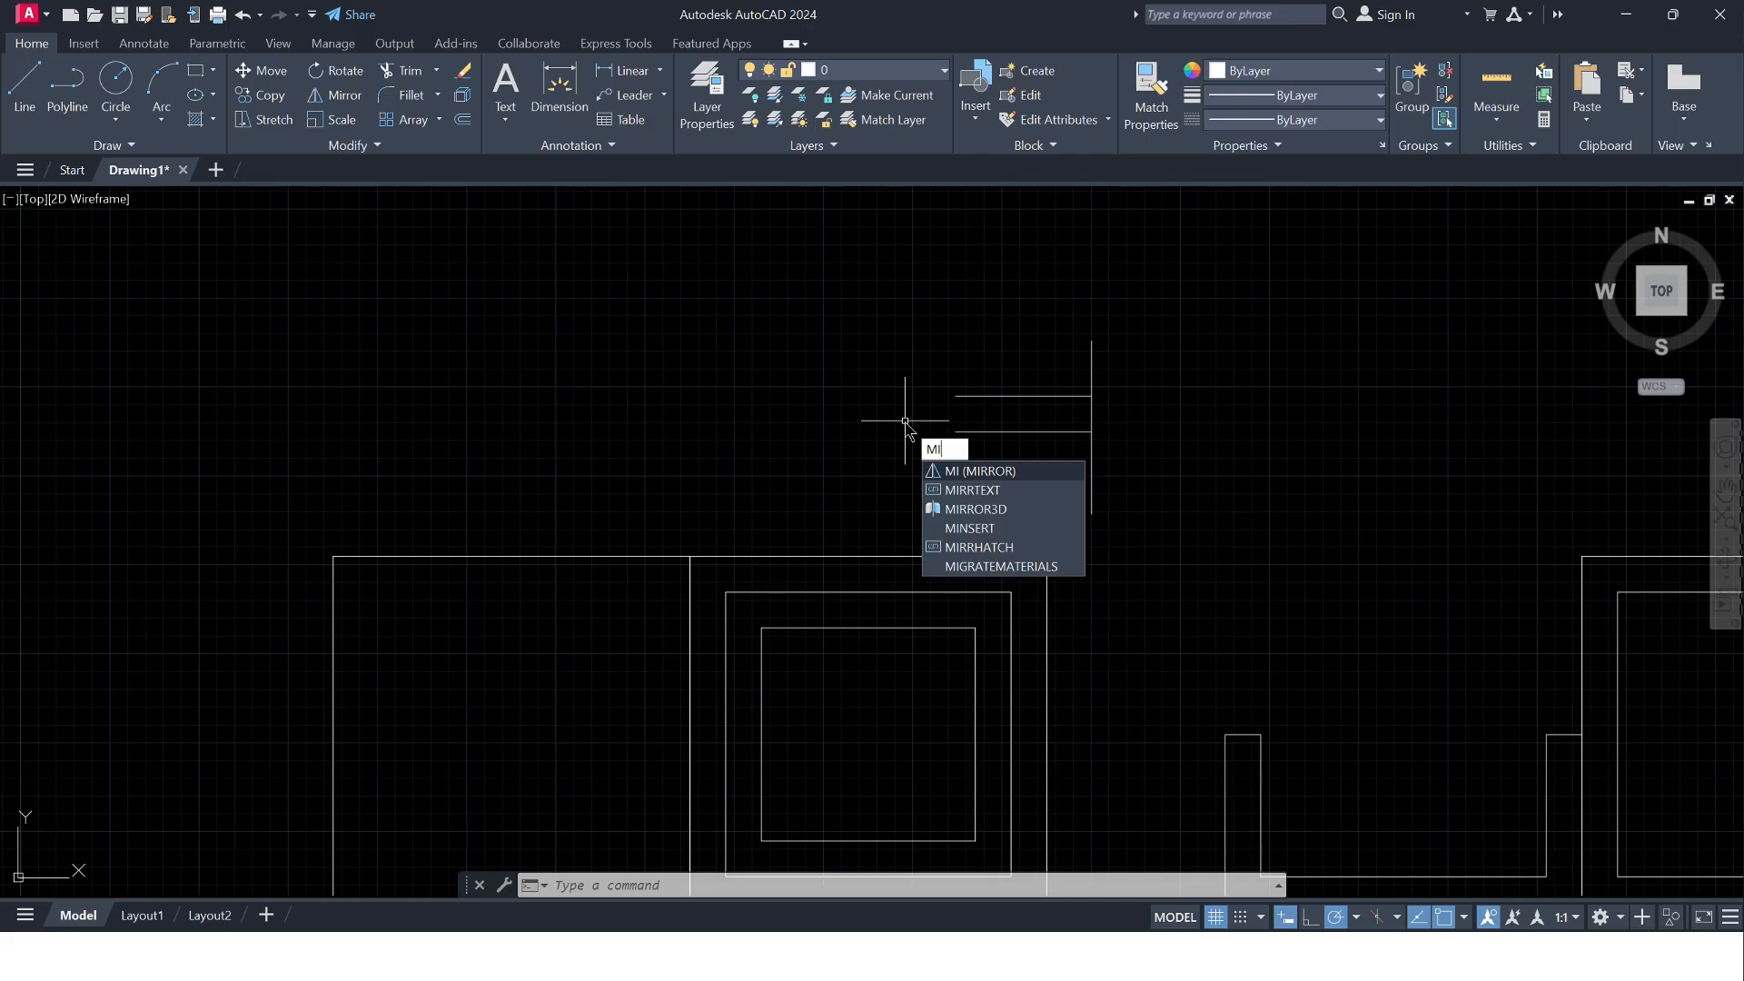
key("Return")
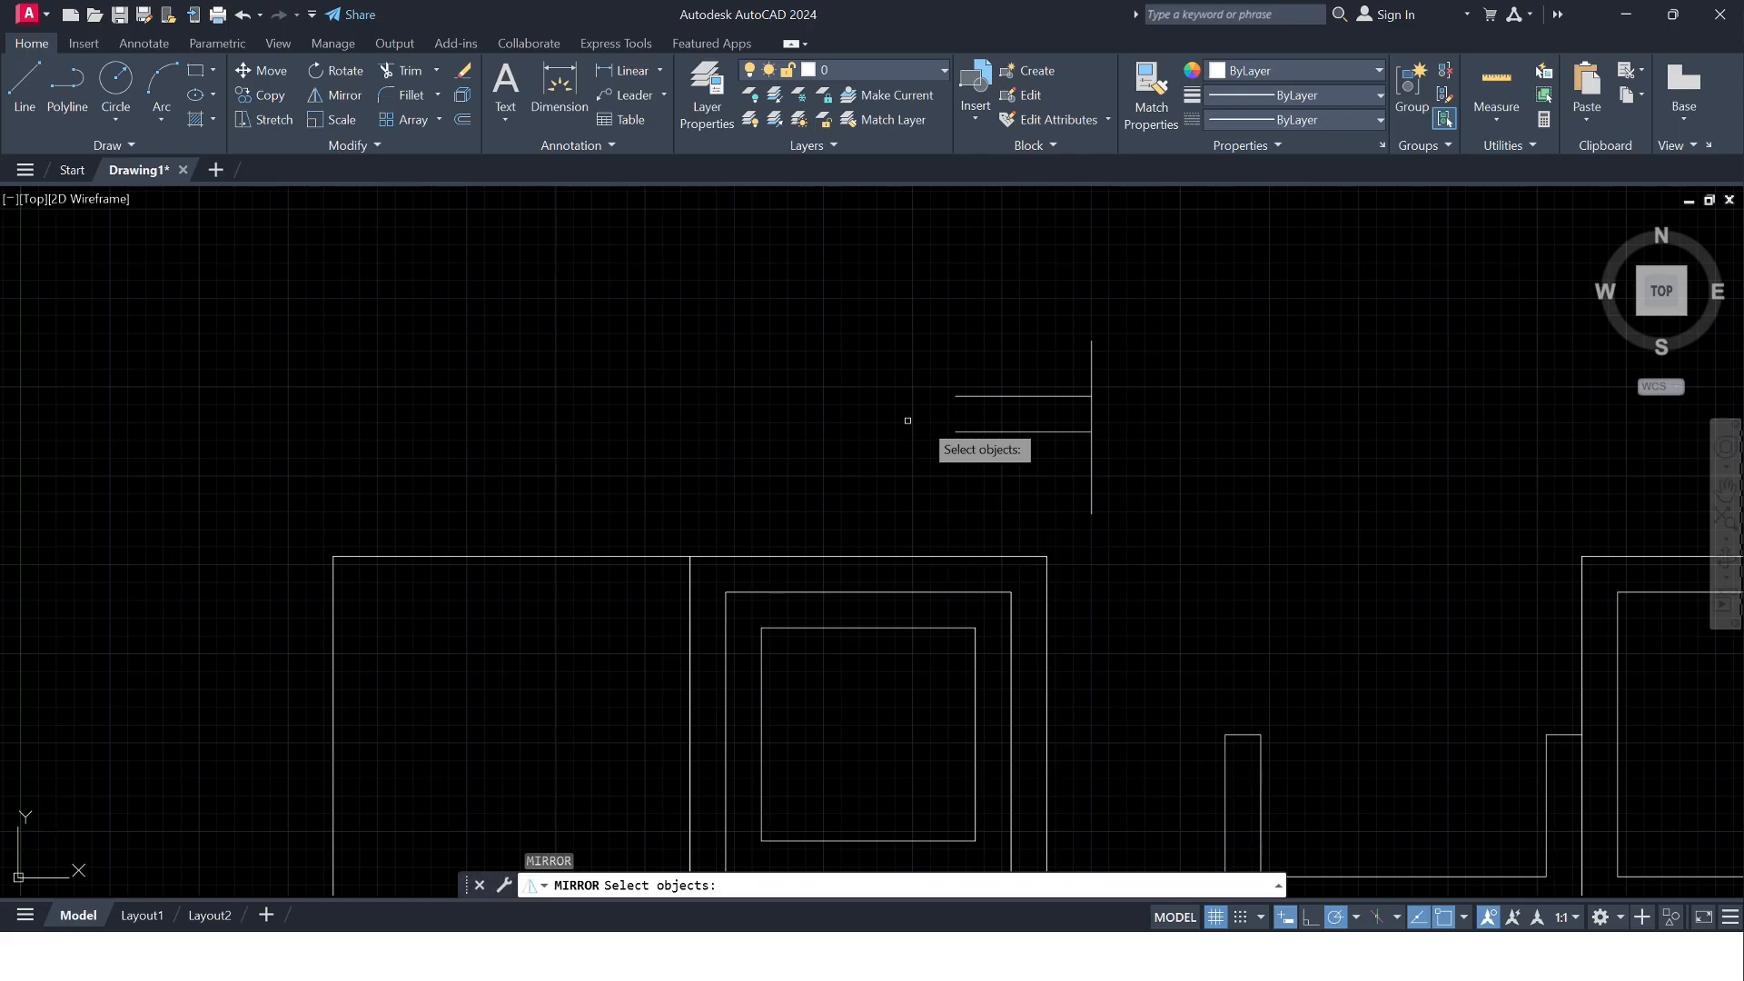
left_click(1038, 431)
left_click(1038, 396)
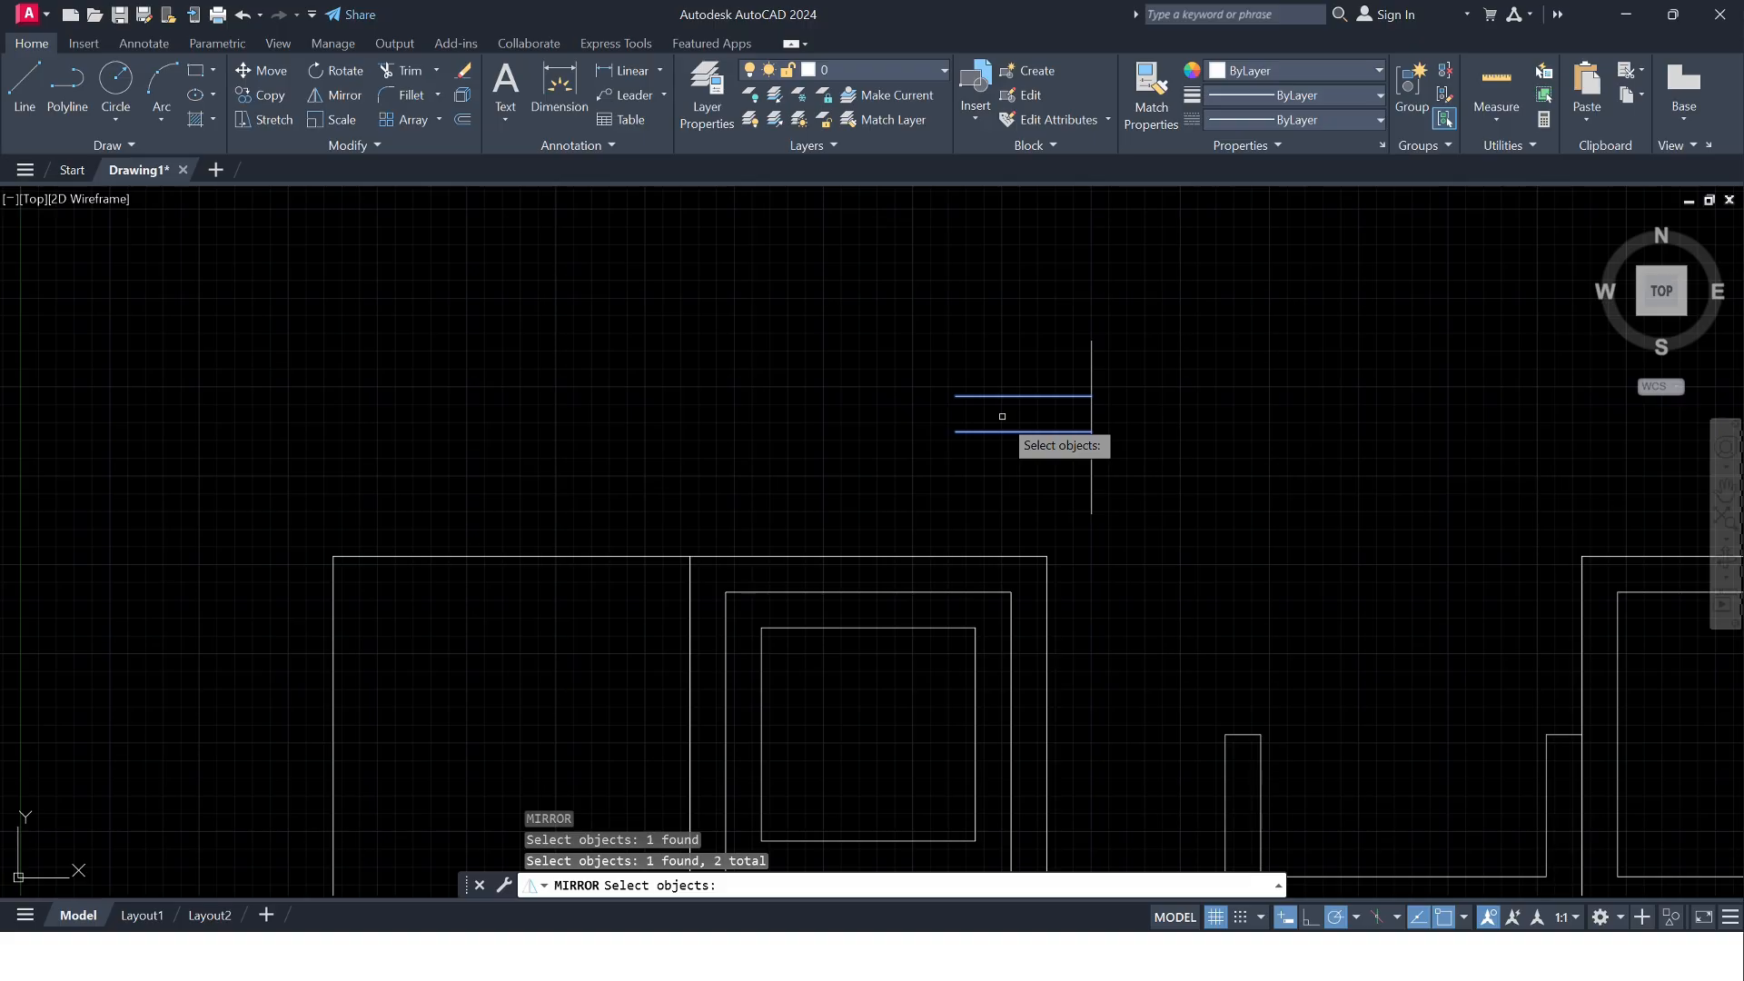
key("Return")
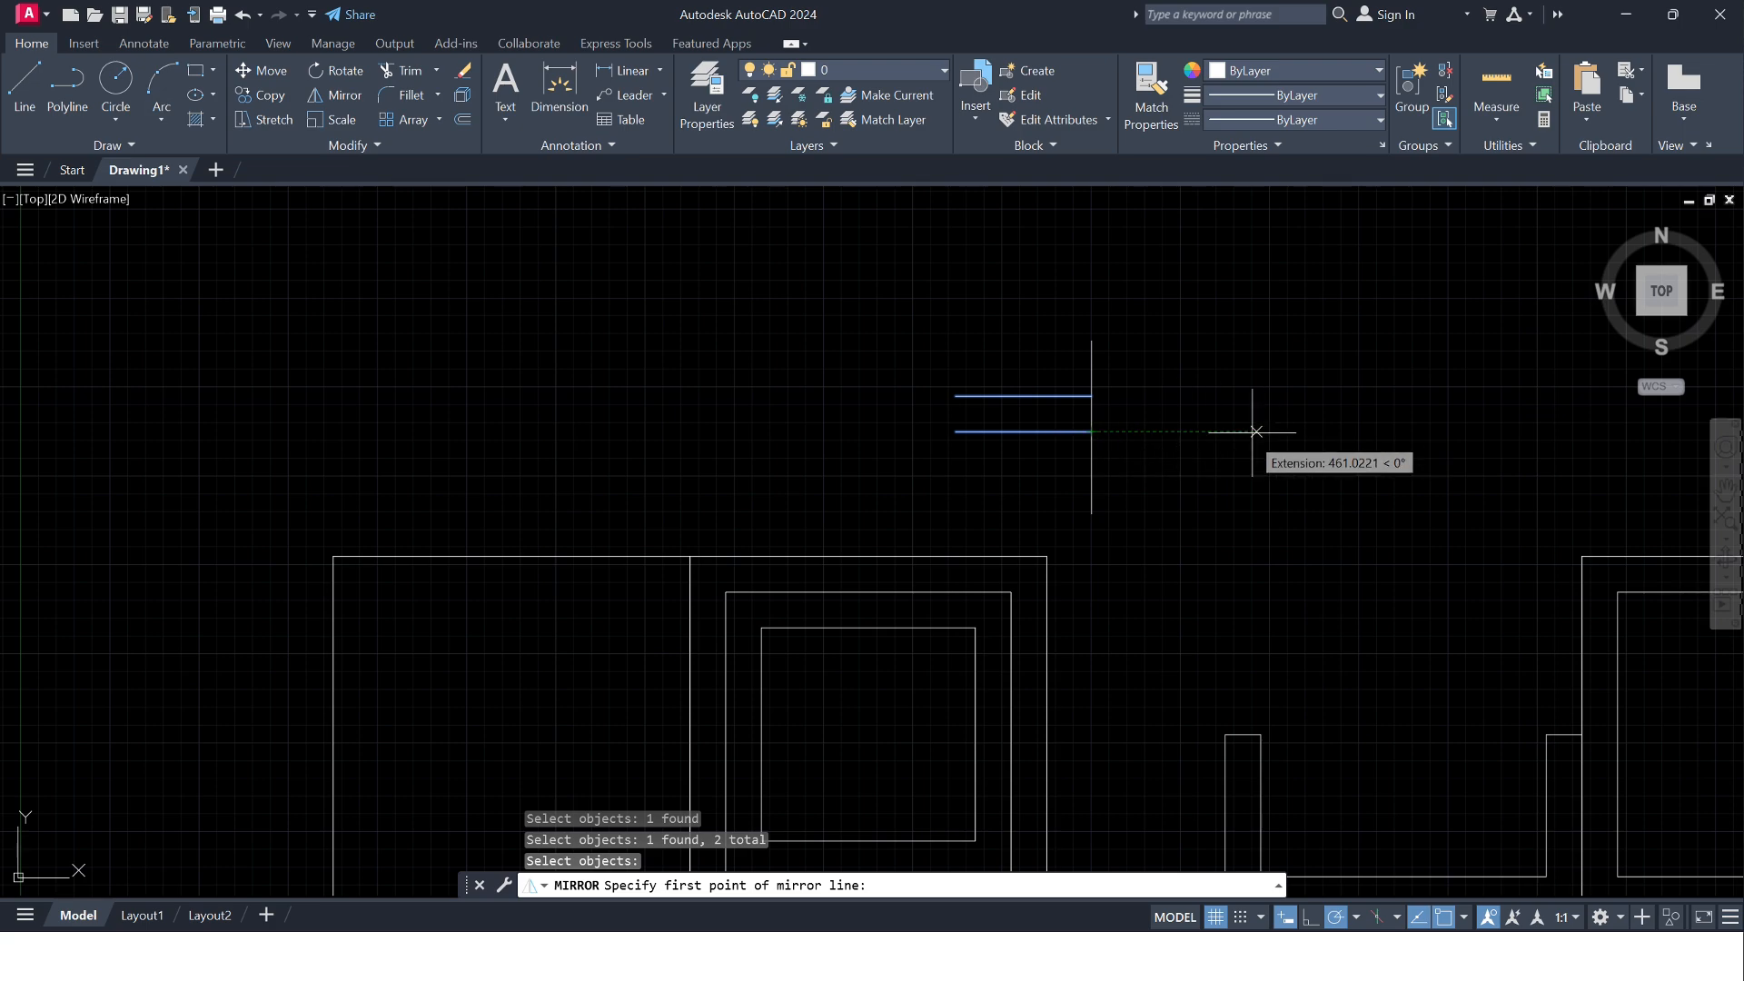
left_click(1091, 341)
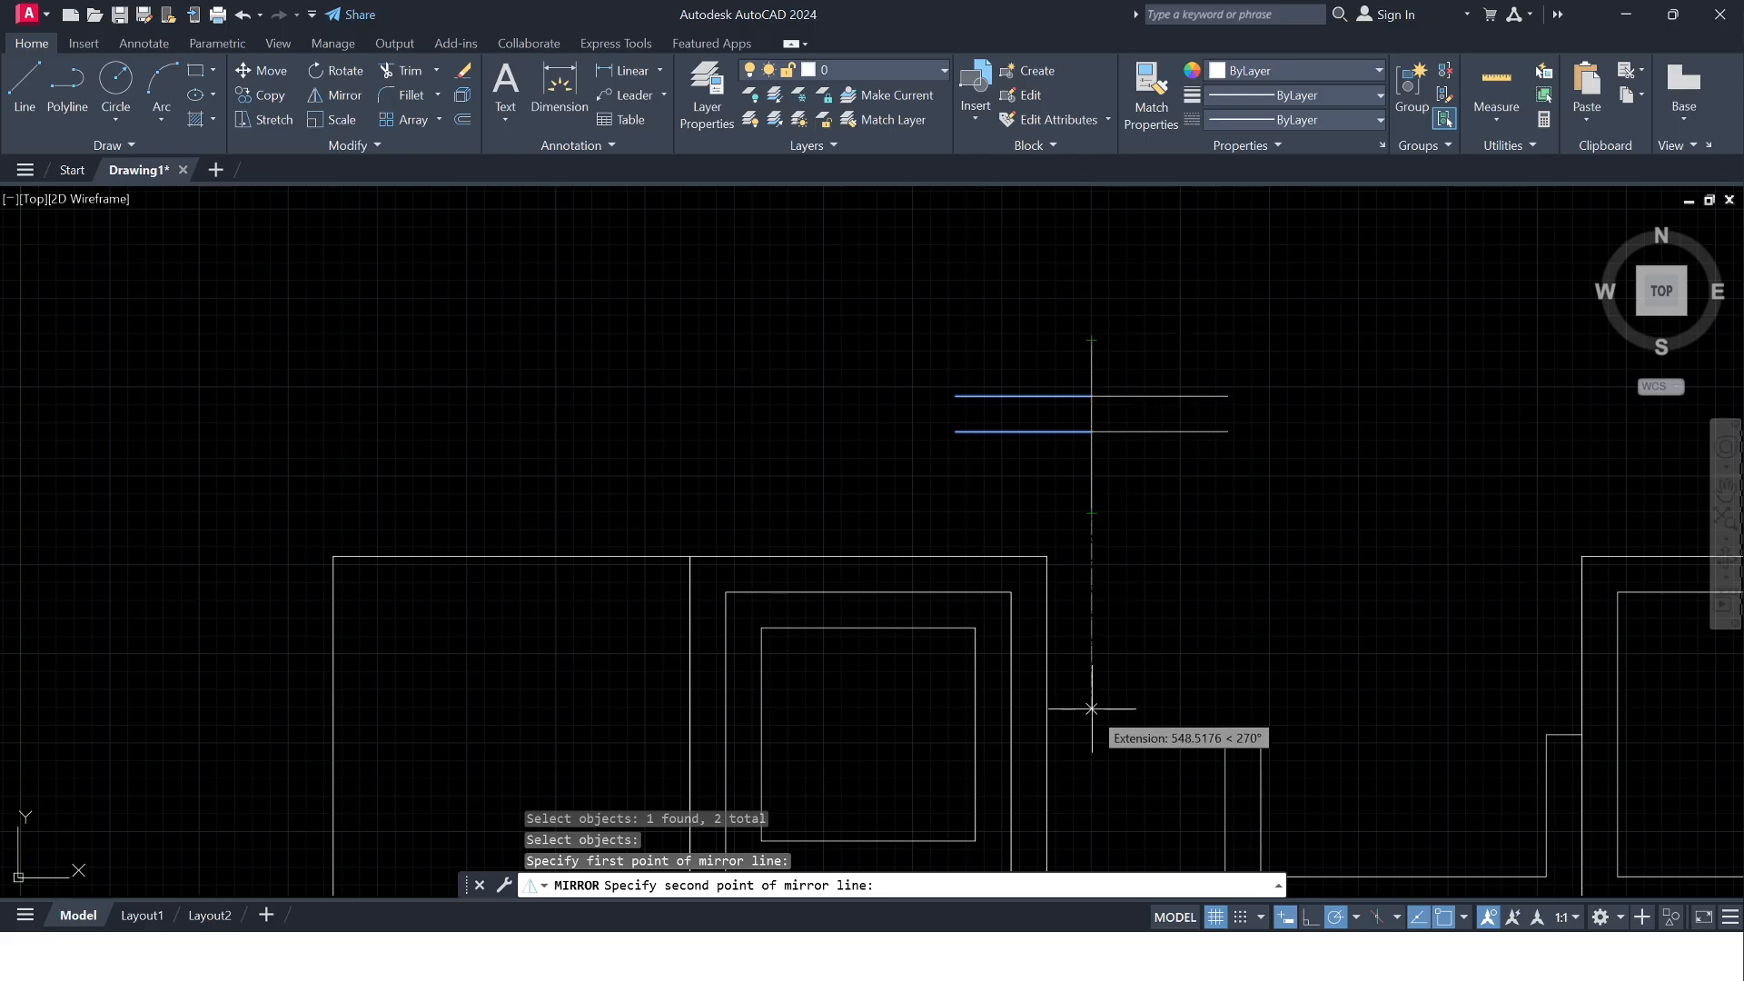
right_click(1092, 612)
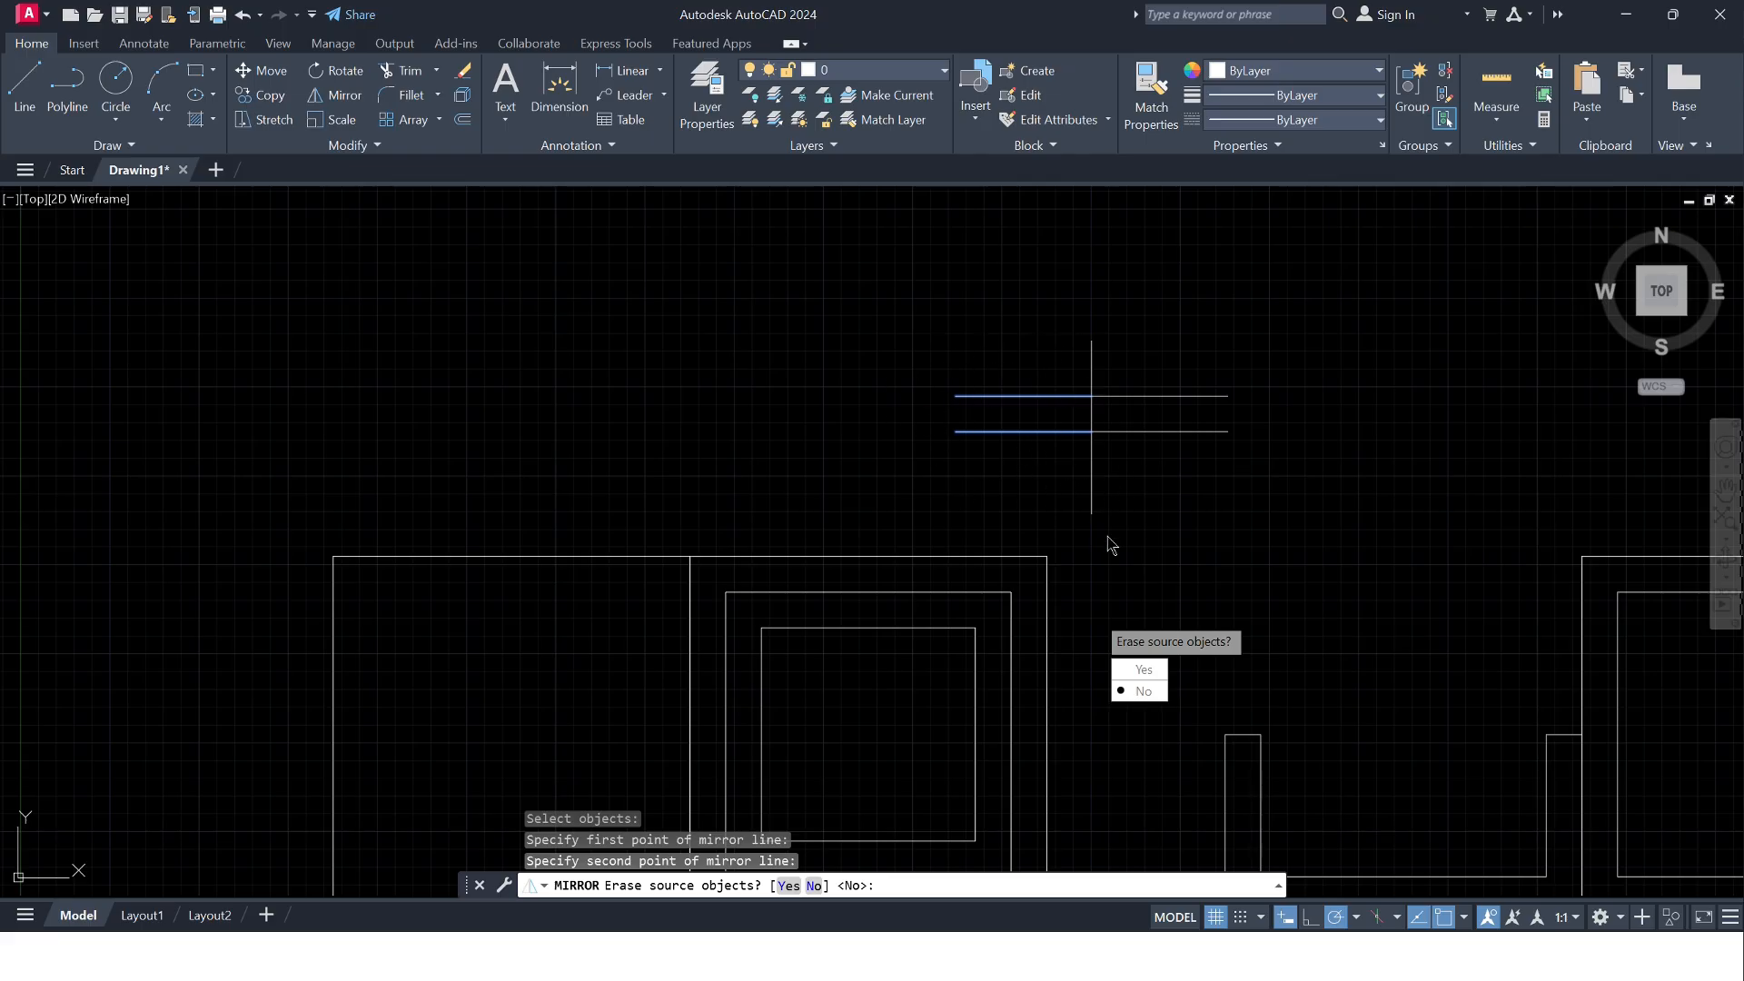
left_click(1143, 693)
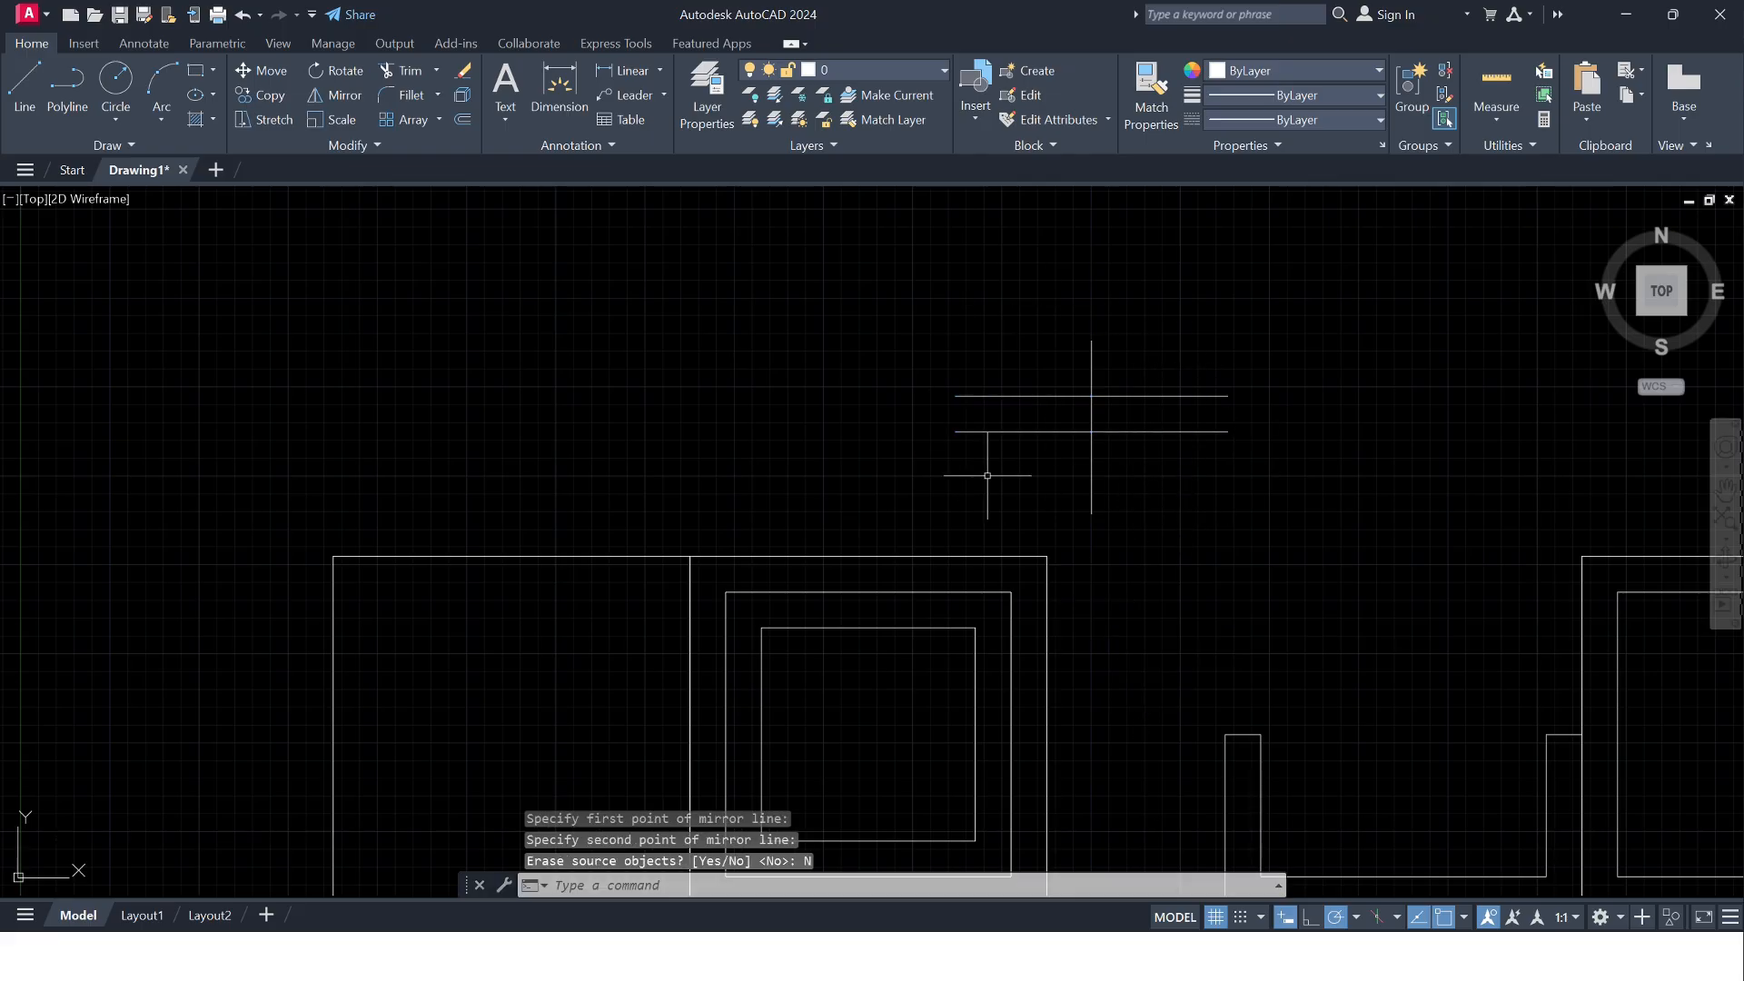
scroll(1149, 493, "down", 4)
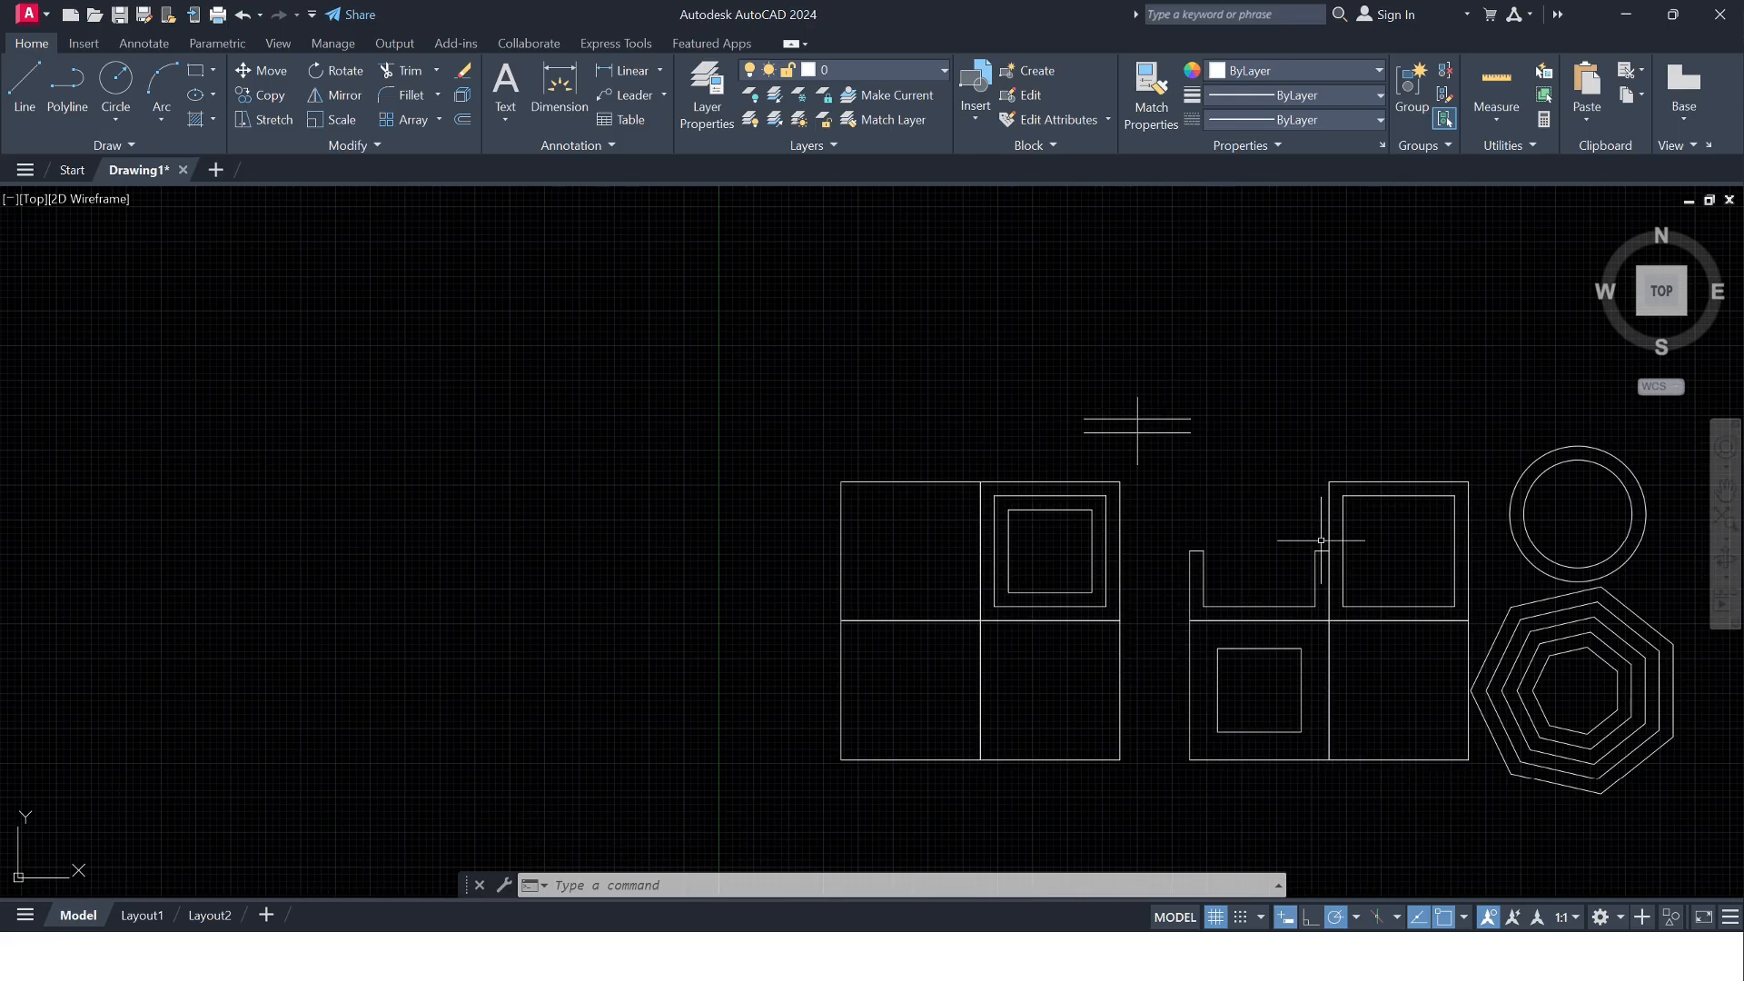
scroll(1379, 565, "down", 2)
scroll(1380, 565, "down", 2)
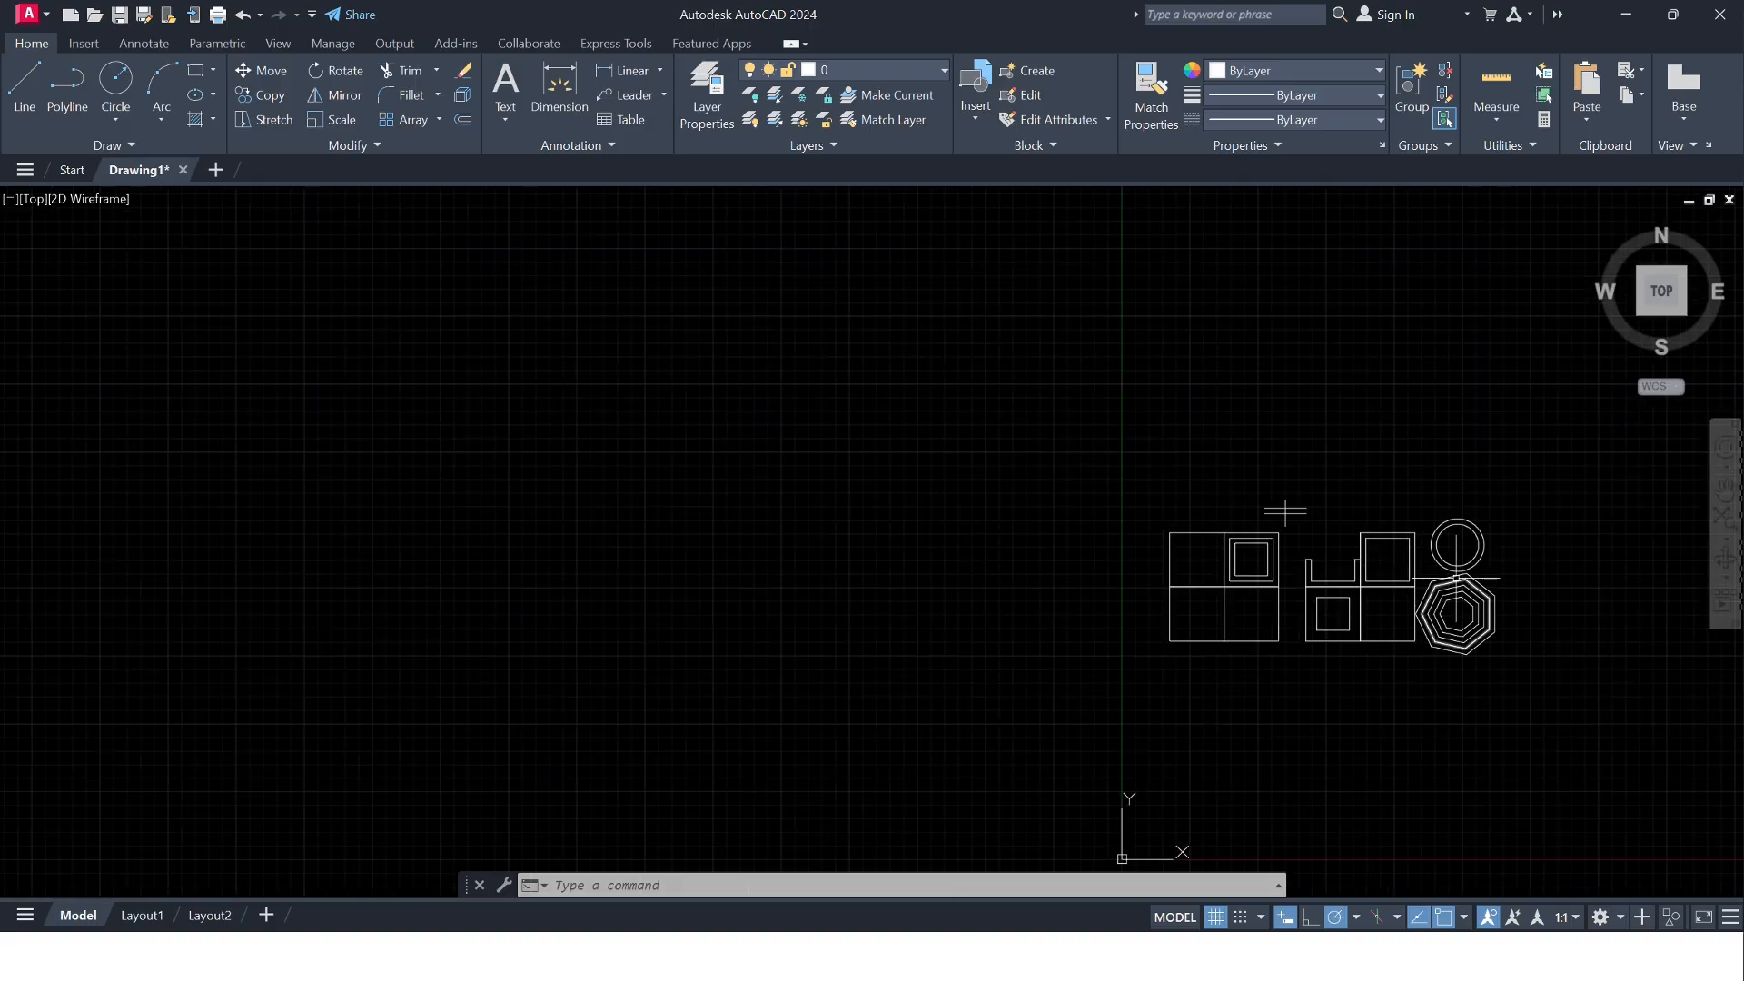
scroll(1341, 526, "up", 2)
scroll(1341, 526, "up", 6)
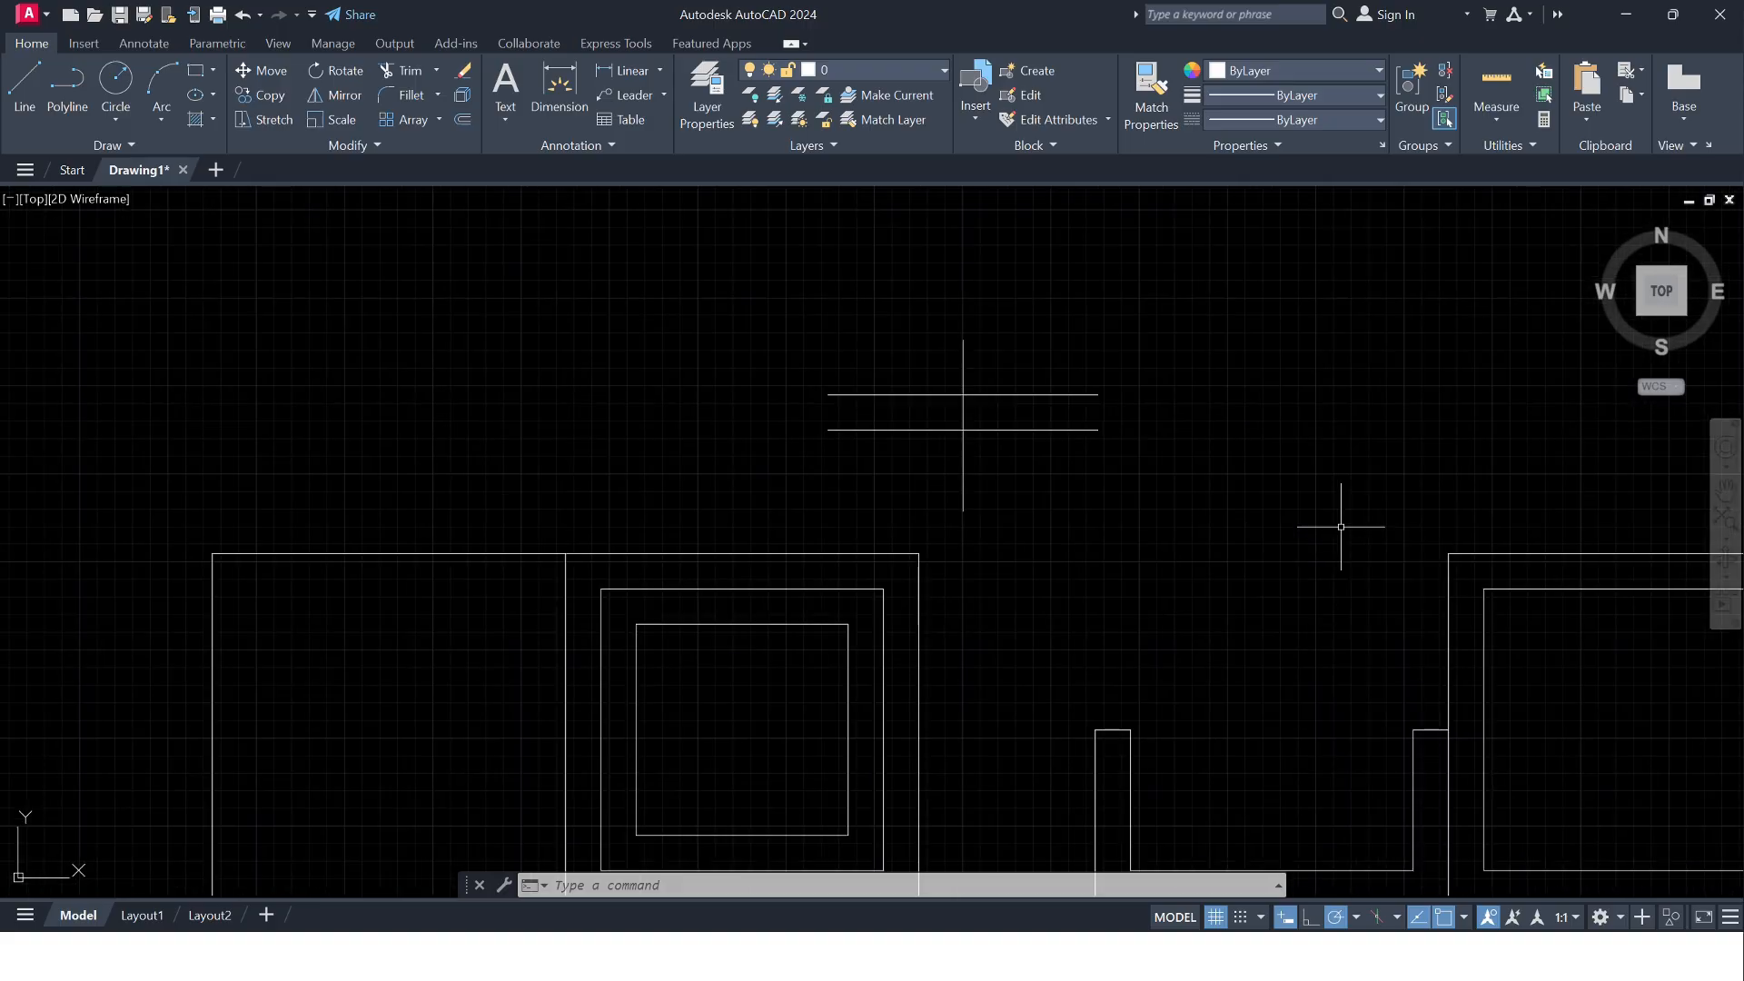
scroll(1354, 576, "down", 3)
scroll(1354, 576, "up", 3)
- Try to window-select the trimmed outlines in the right block's upper-left cell
left_click(1029, 553)
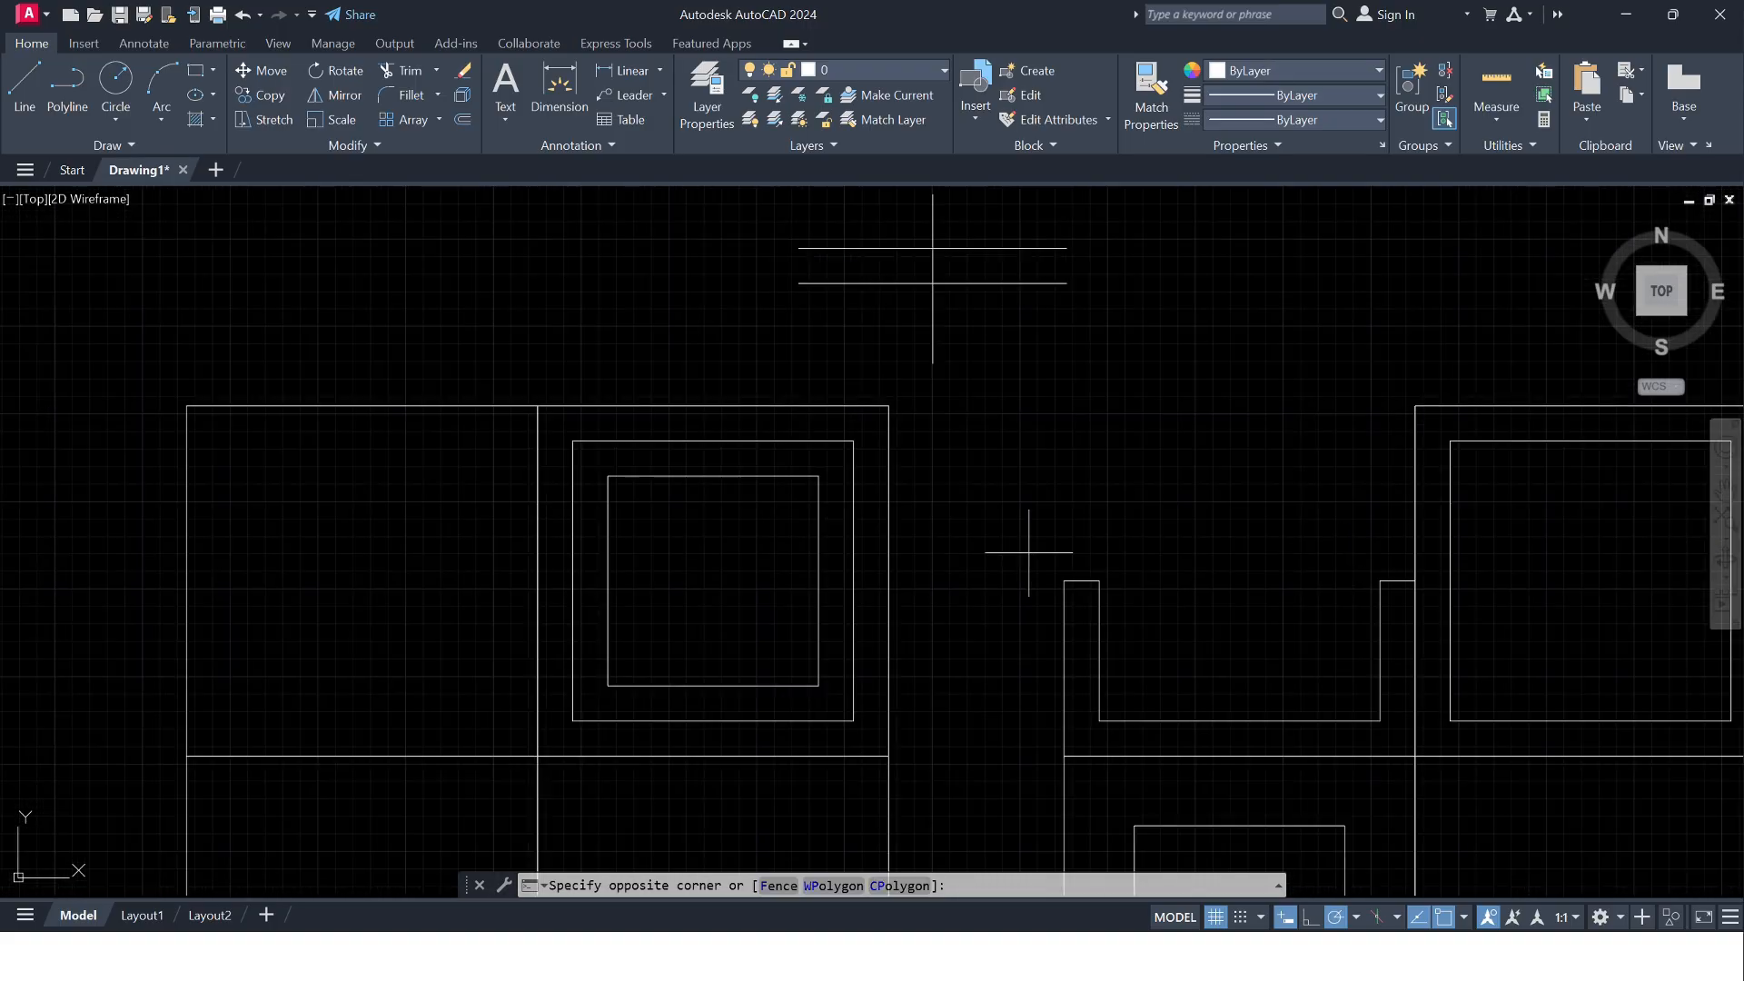
left_click(1437, 777)
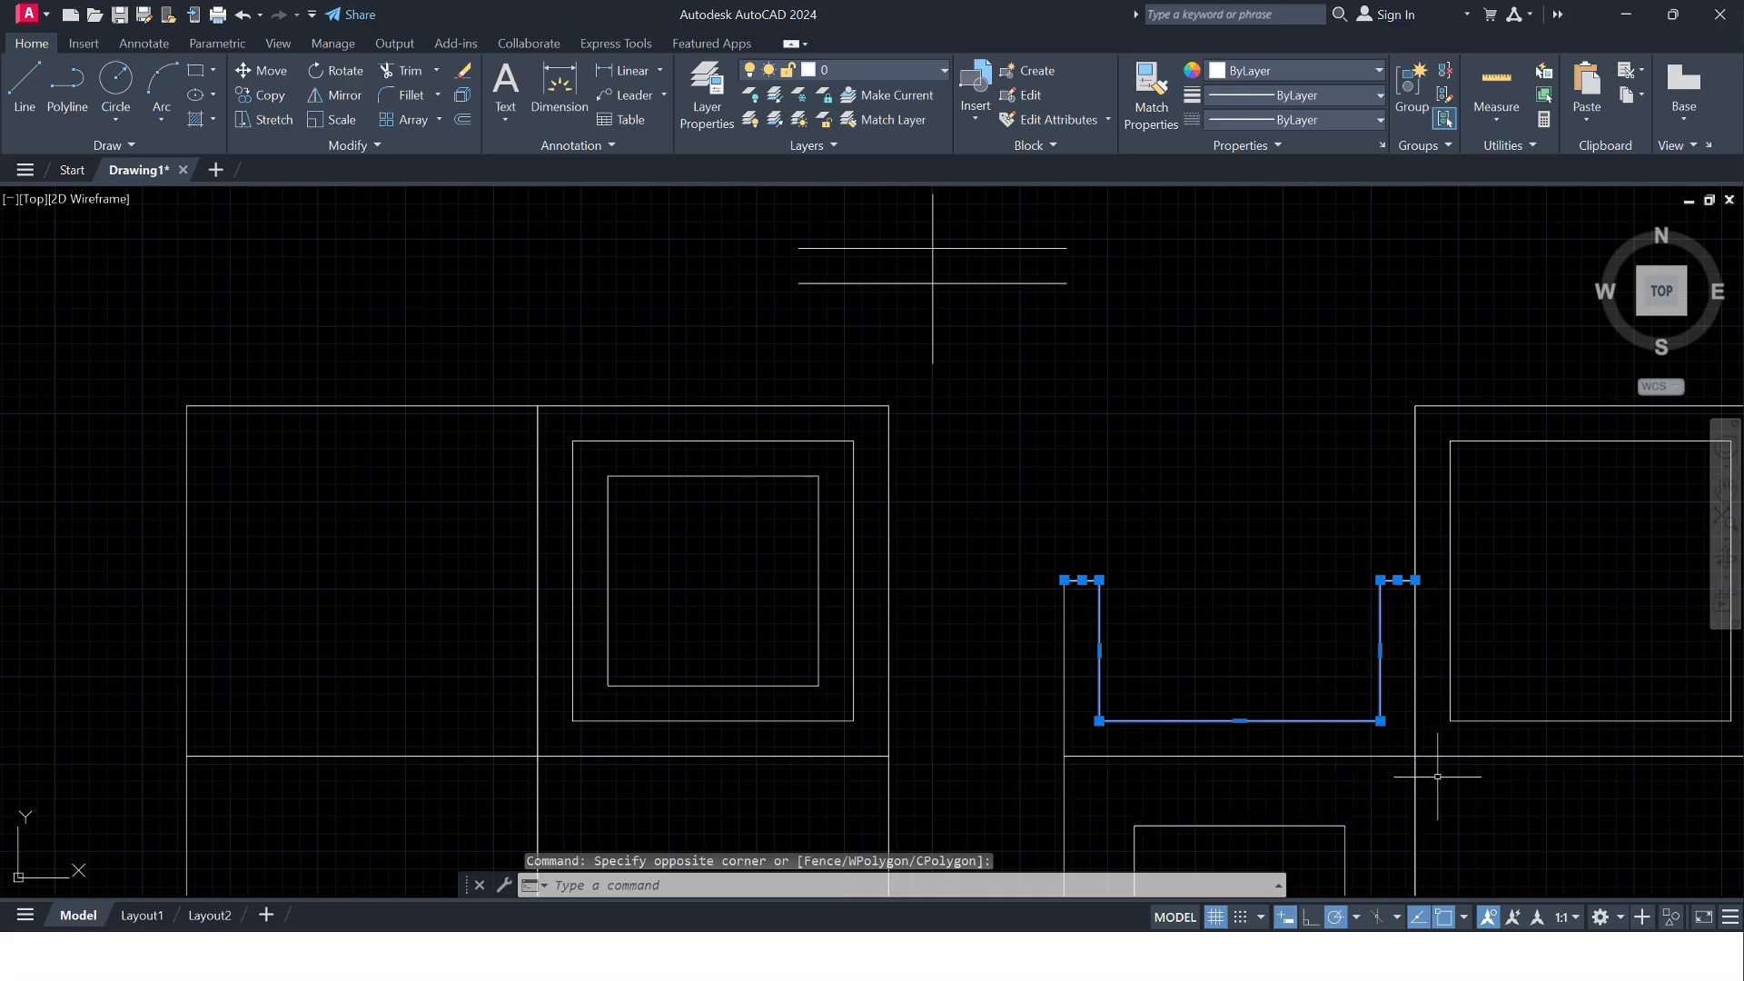
left_click(1051, 549)
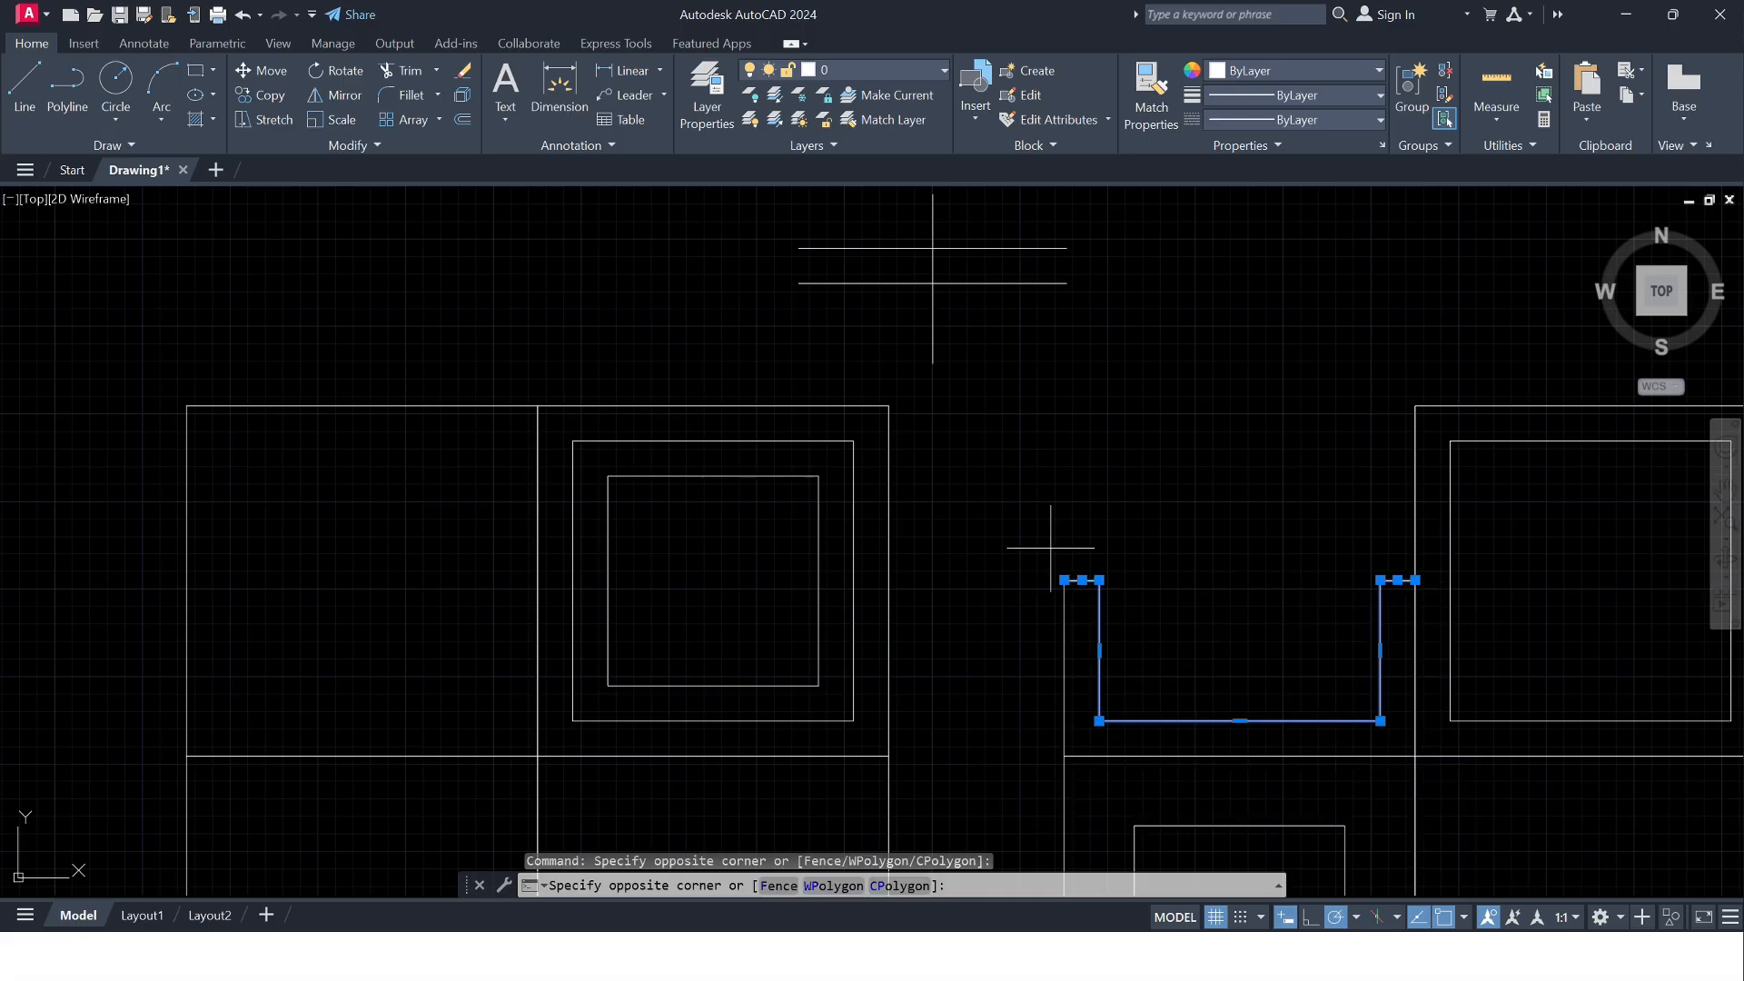
left_click(1451, 775)
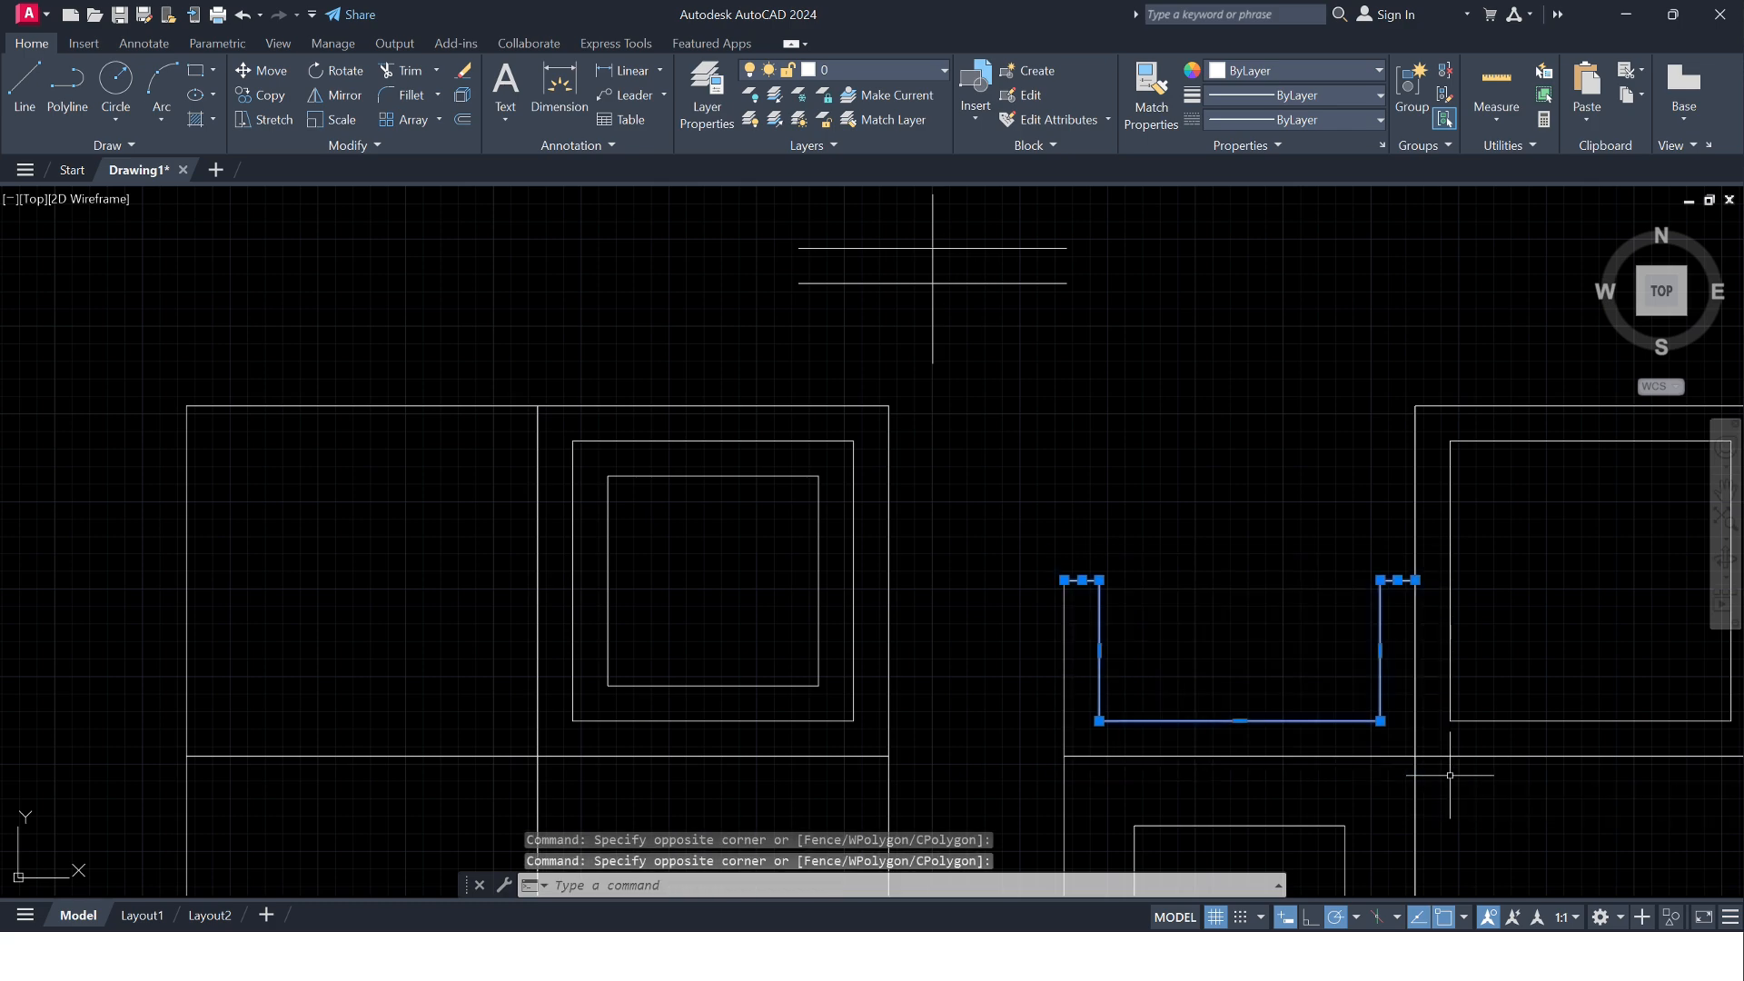
left_click(1444, 757)
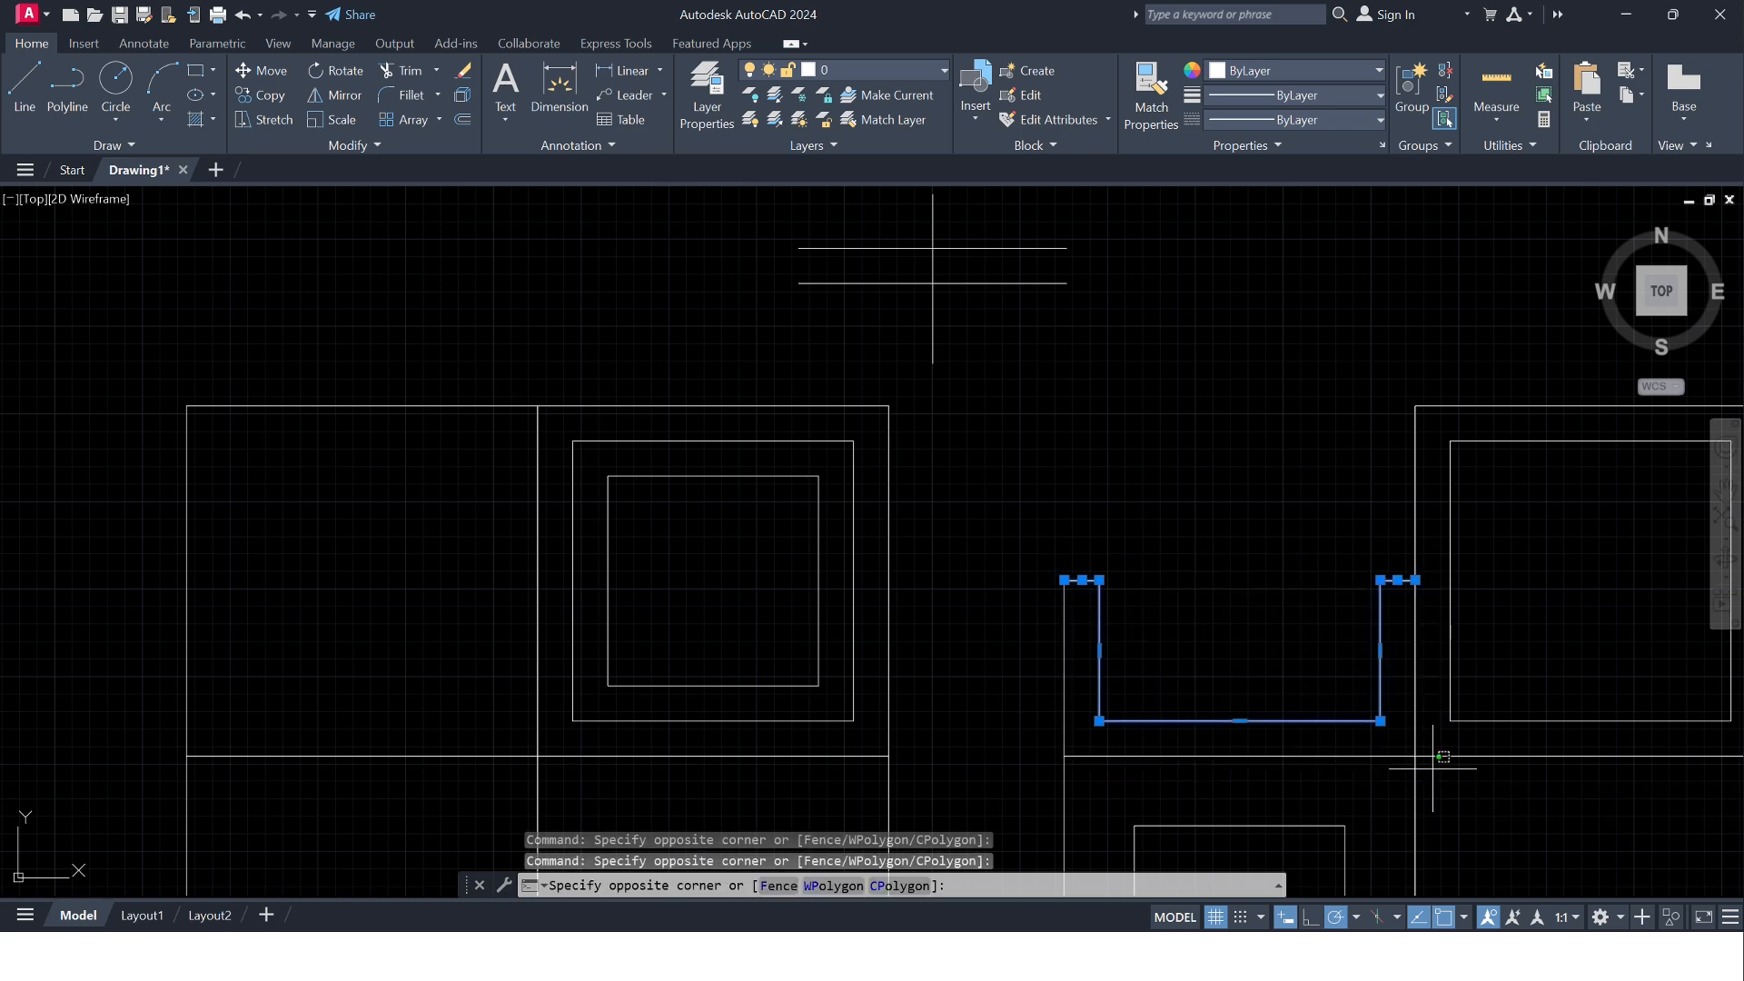
left_click(1419, 763)
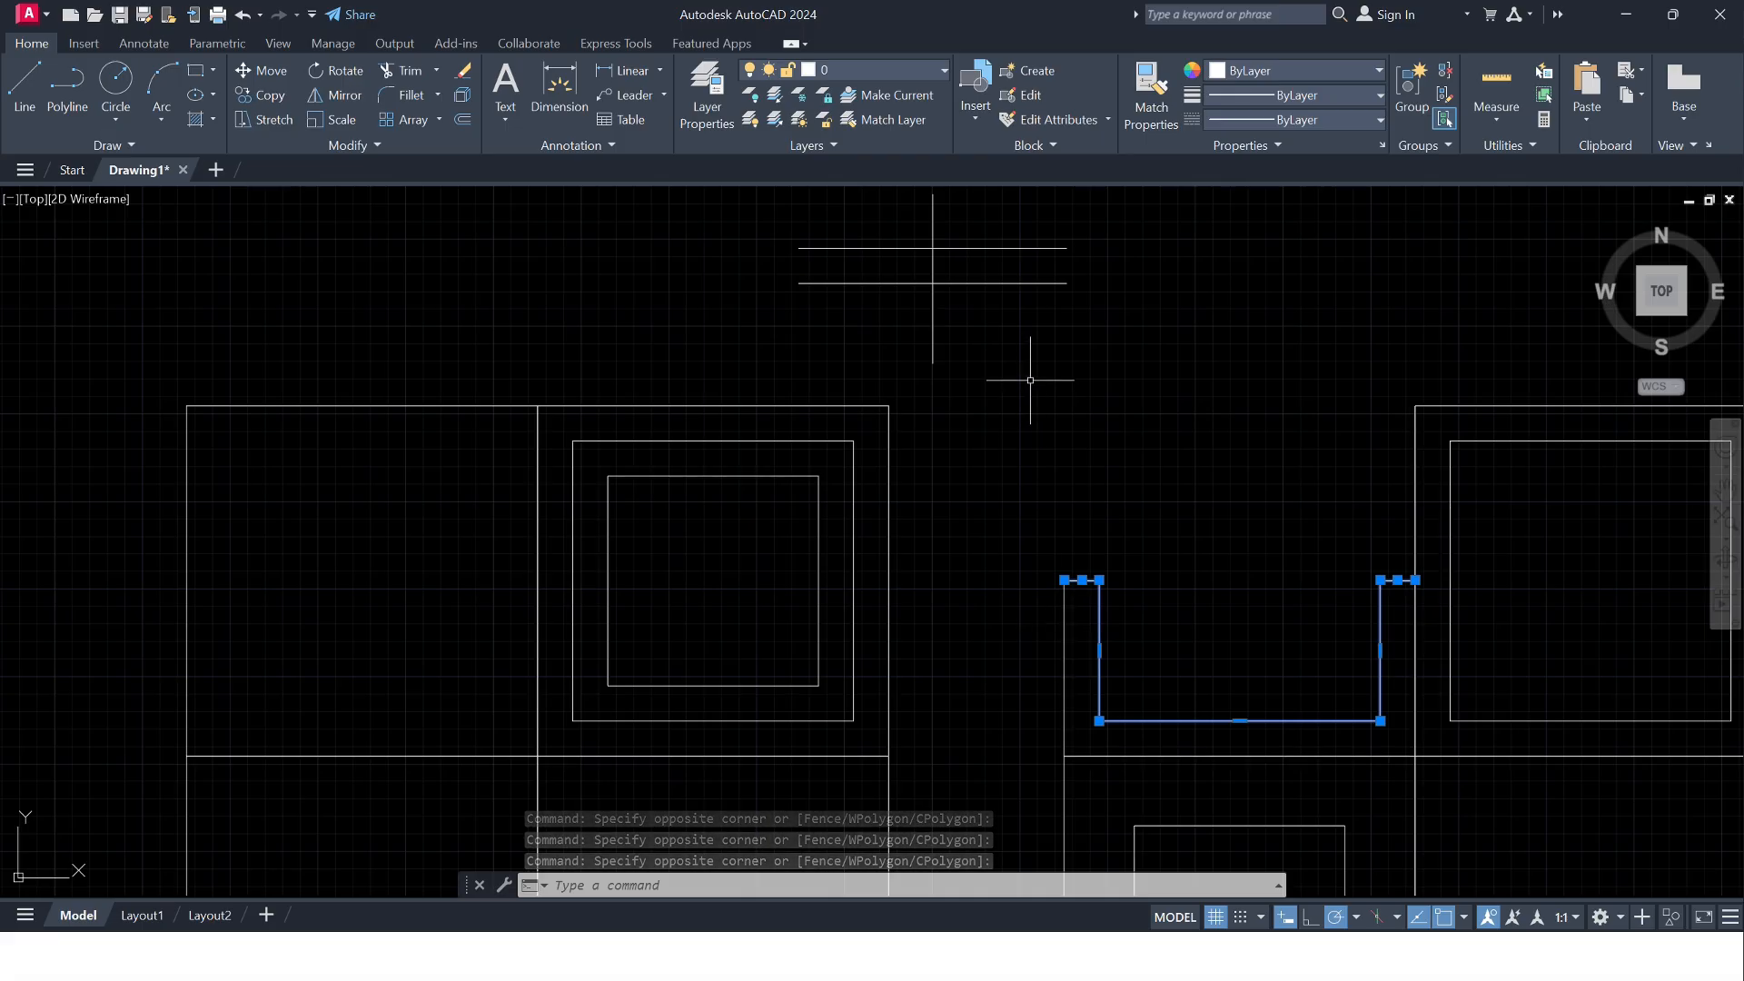
left_click(997, 345)
mouse_move(997, 344)
left_mouse_down()
mouse_move(1215, 585)
mouse_move(1039, 398)
mouse_move(1024, 350)
mouse_move(1027, 378)
mouse_move(1152, 506)
mouse_move(1141, 515)
left_mouse_up()
left_click(1039, 398)
left_click(1040, 399)
left_click(1140, 515)
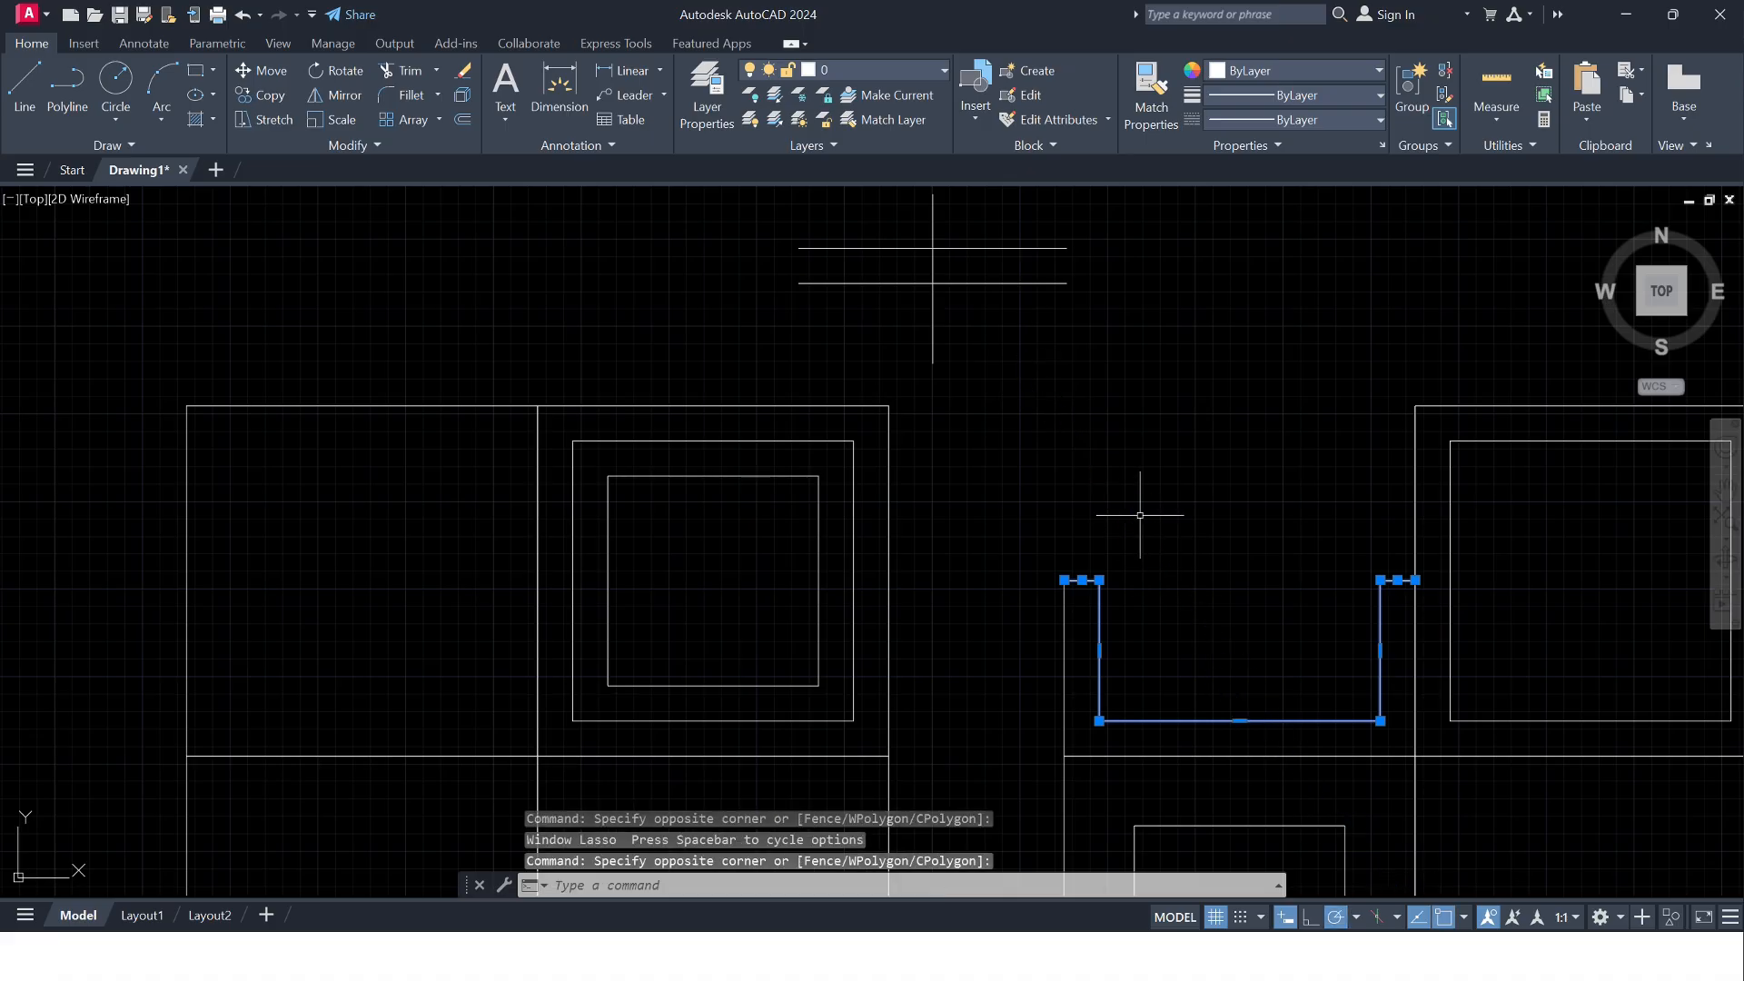
left_click(1016, 357)
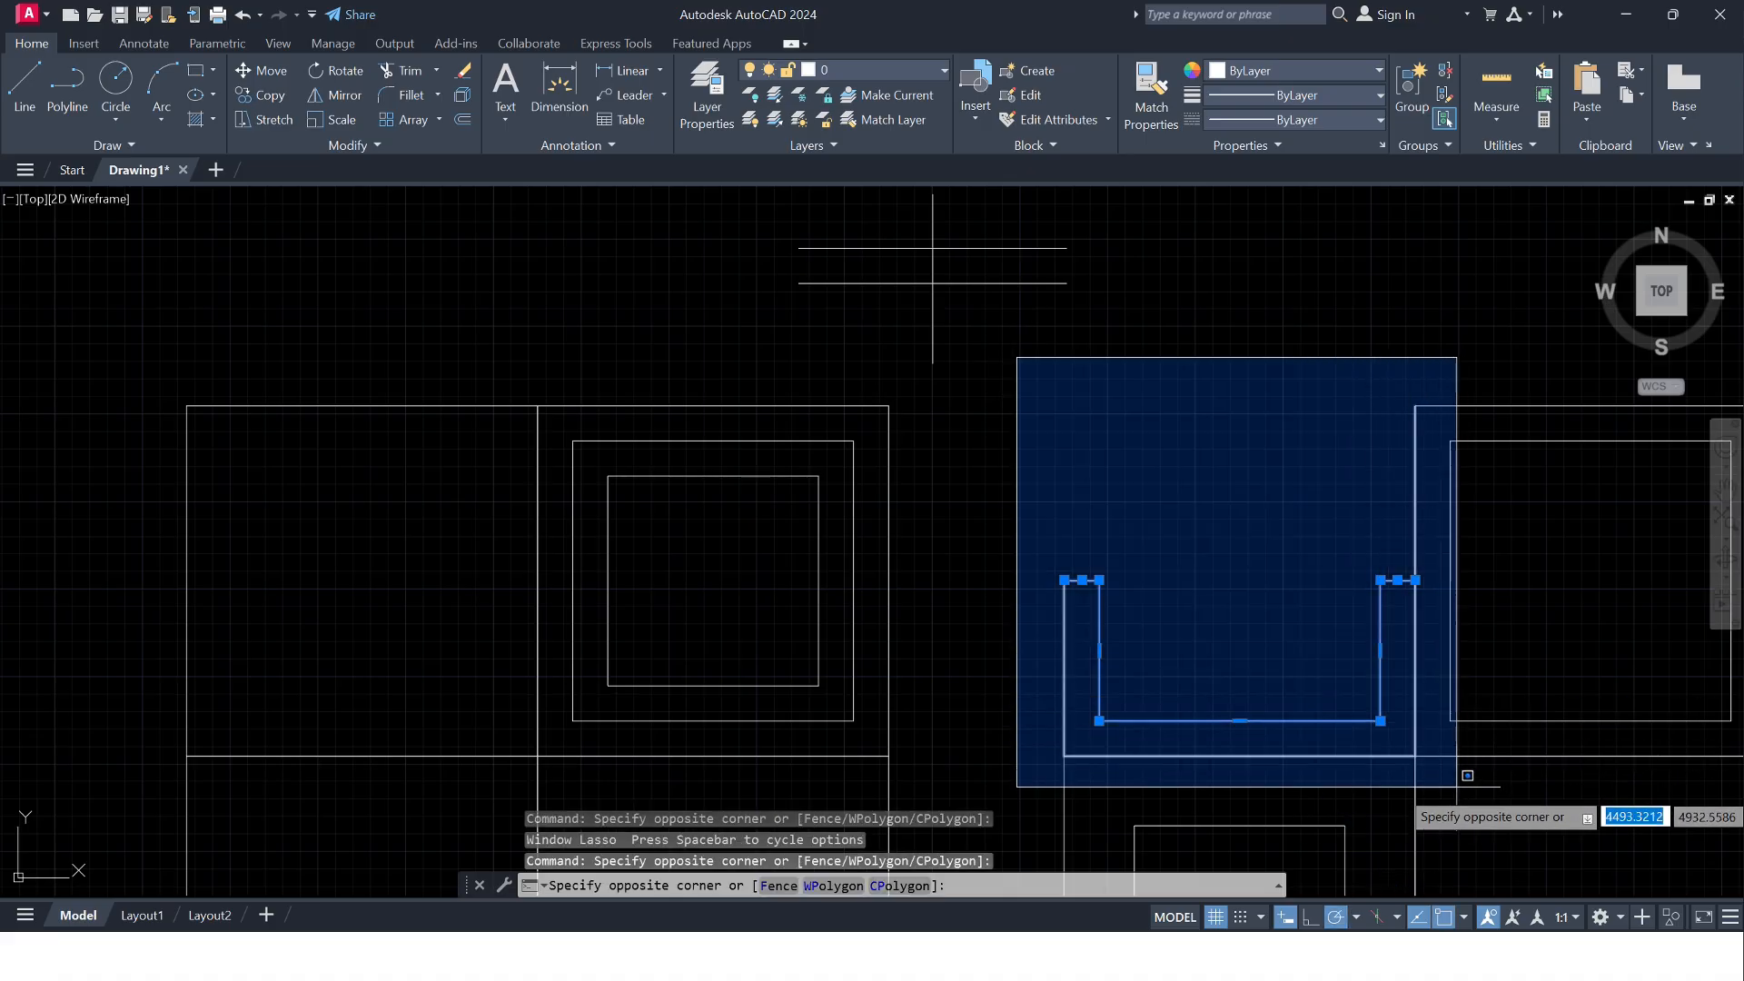
left_click(1436, 778)
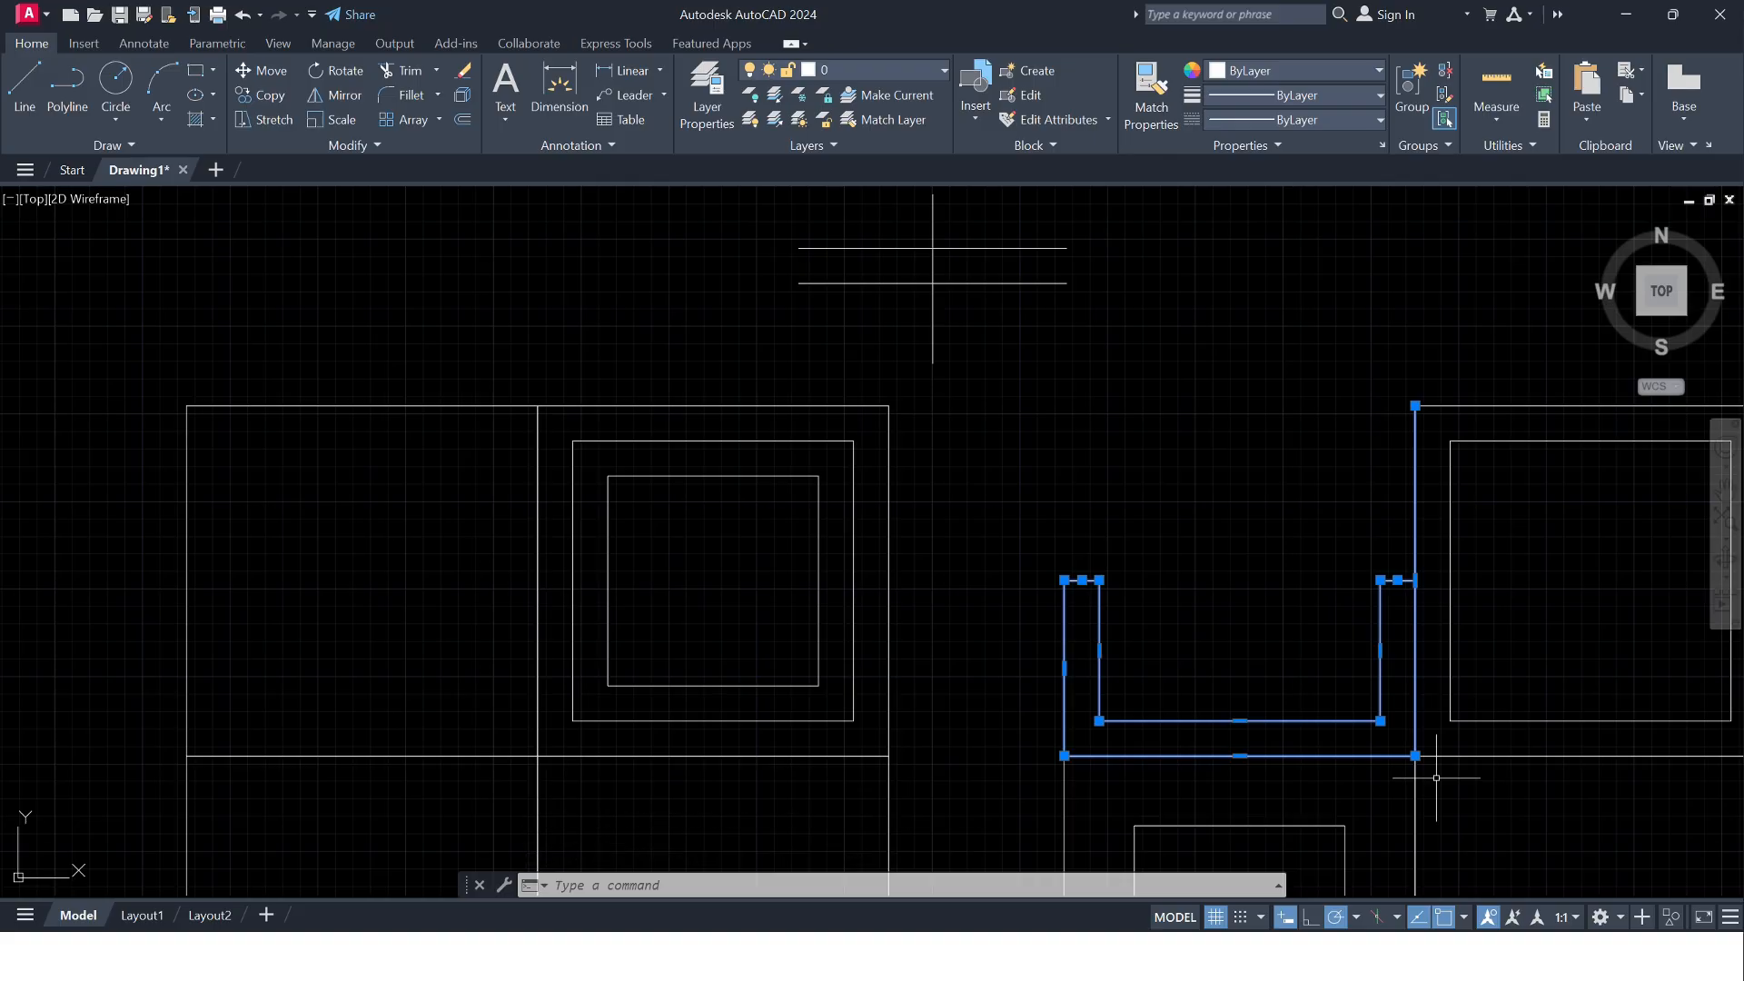
type("MI")
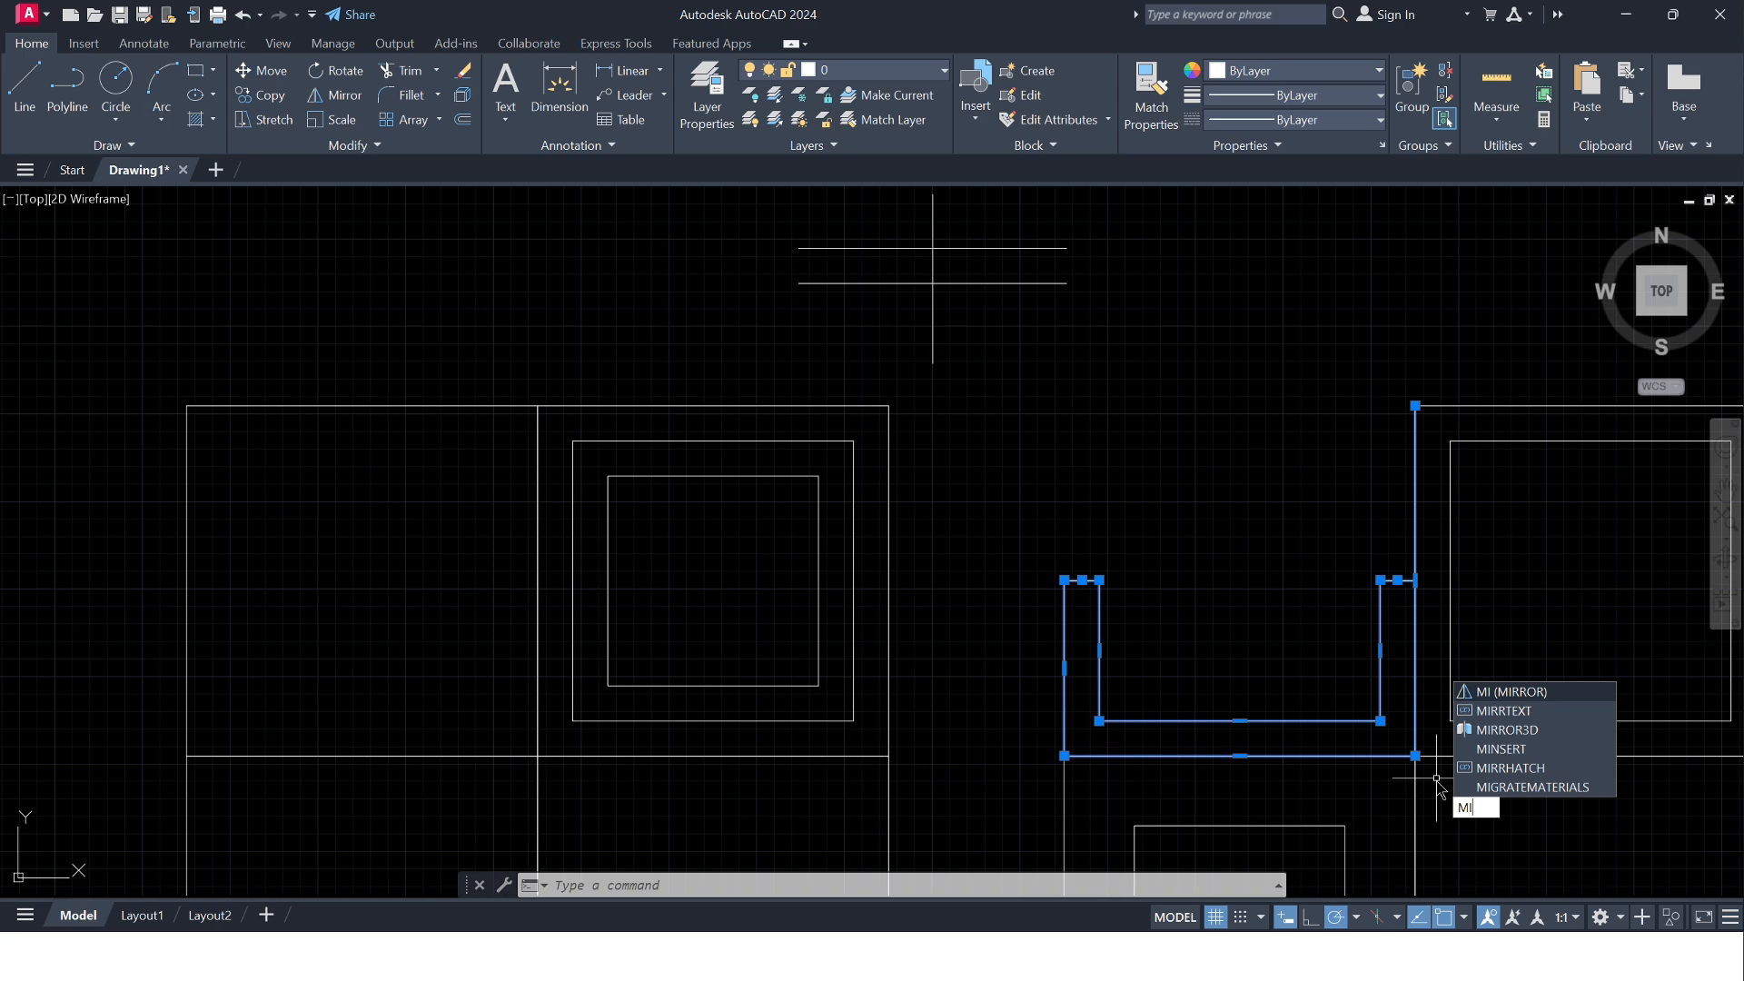
key("Return")
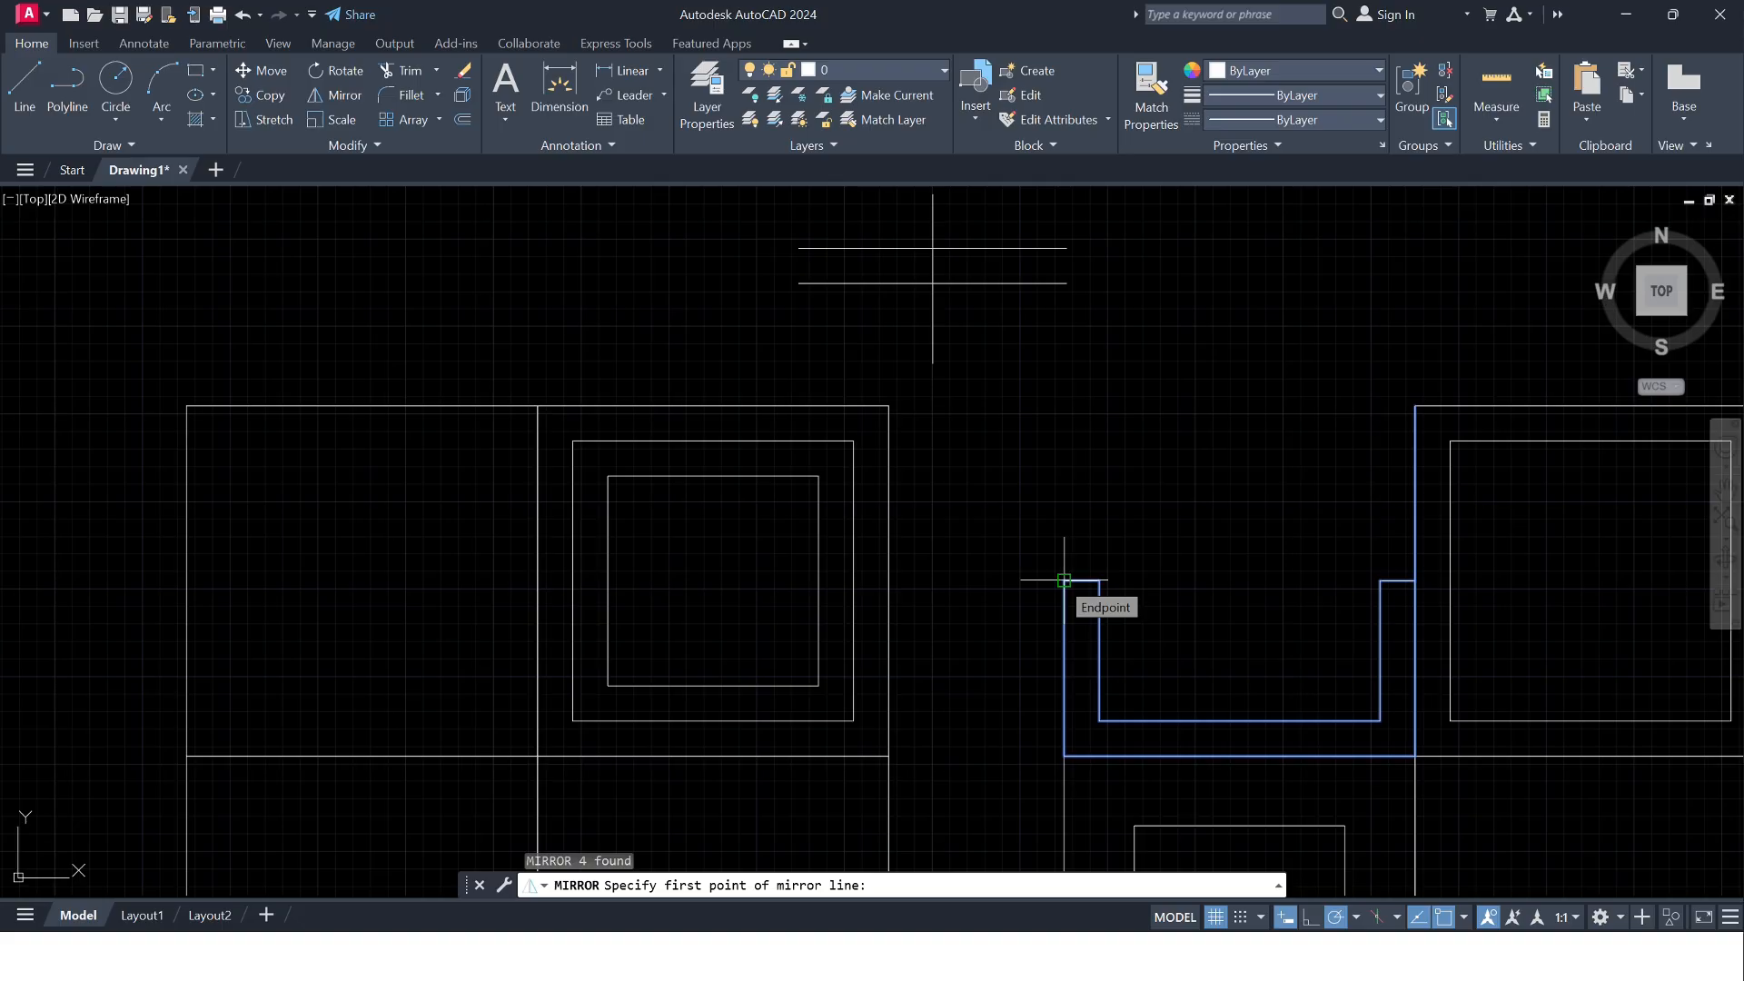
left_click(1064, 580)
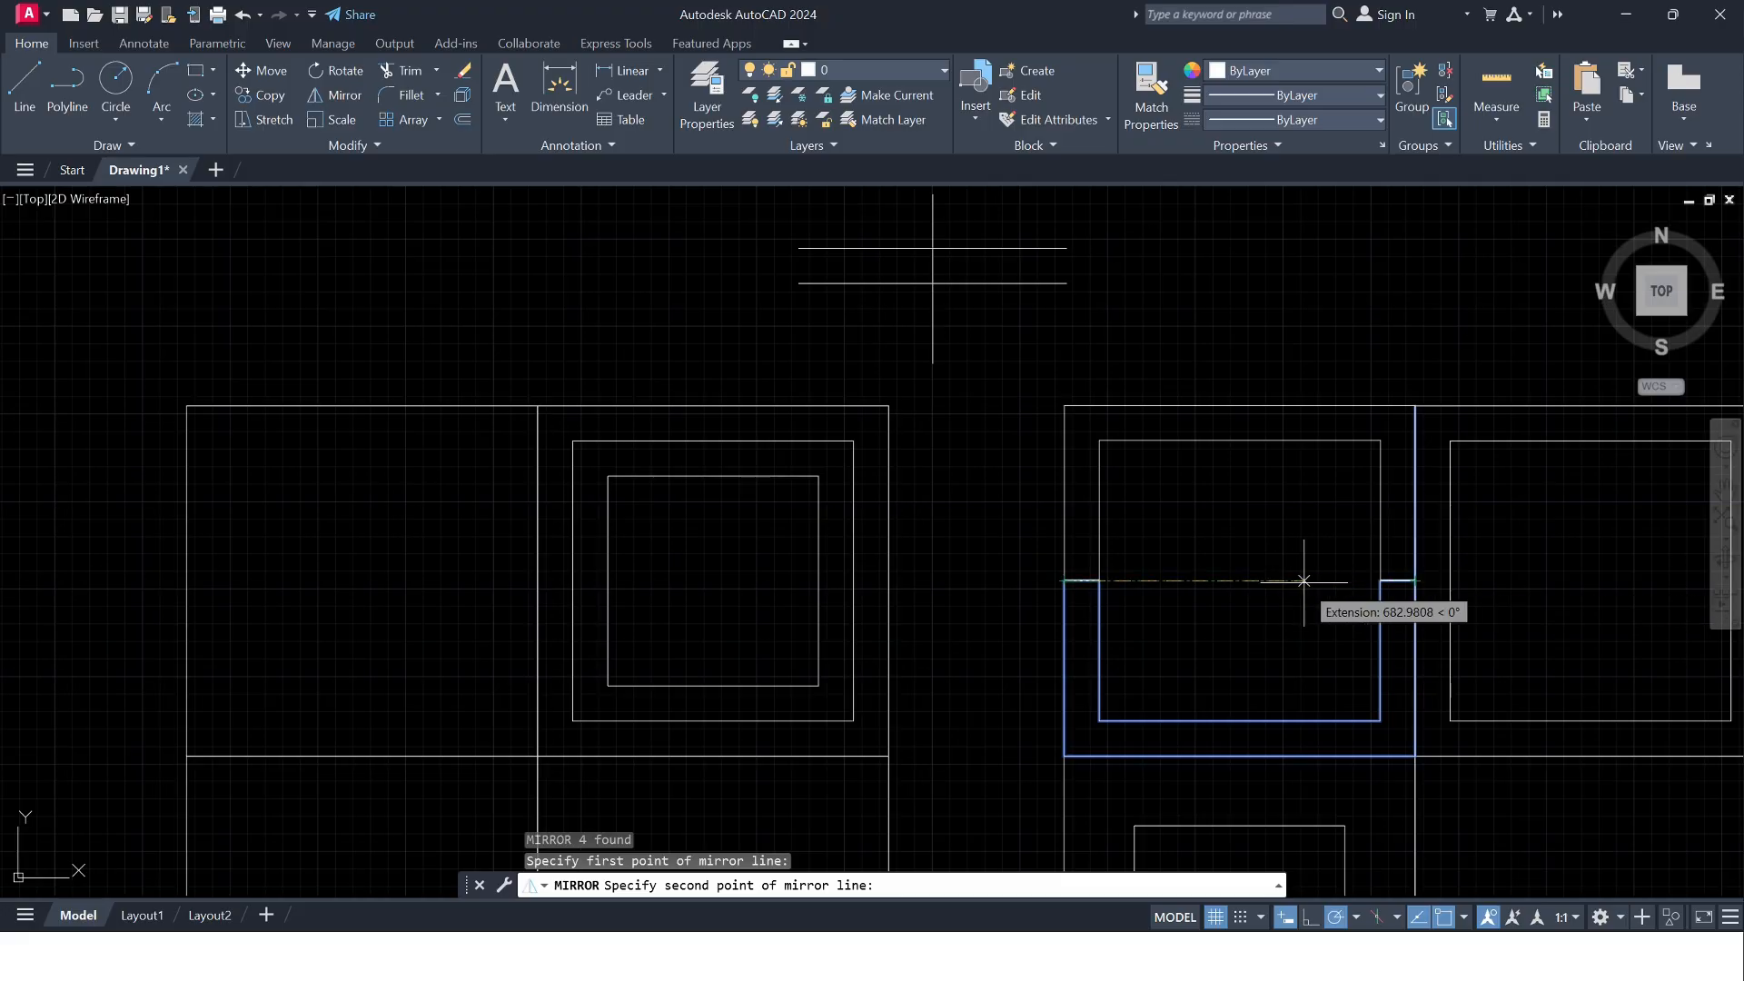
key("Escape")
- Mirror the trimmed outlines in the right block's upper-left cell across a horizontal line slightly above them, keeping the source objects
type("mi")
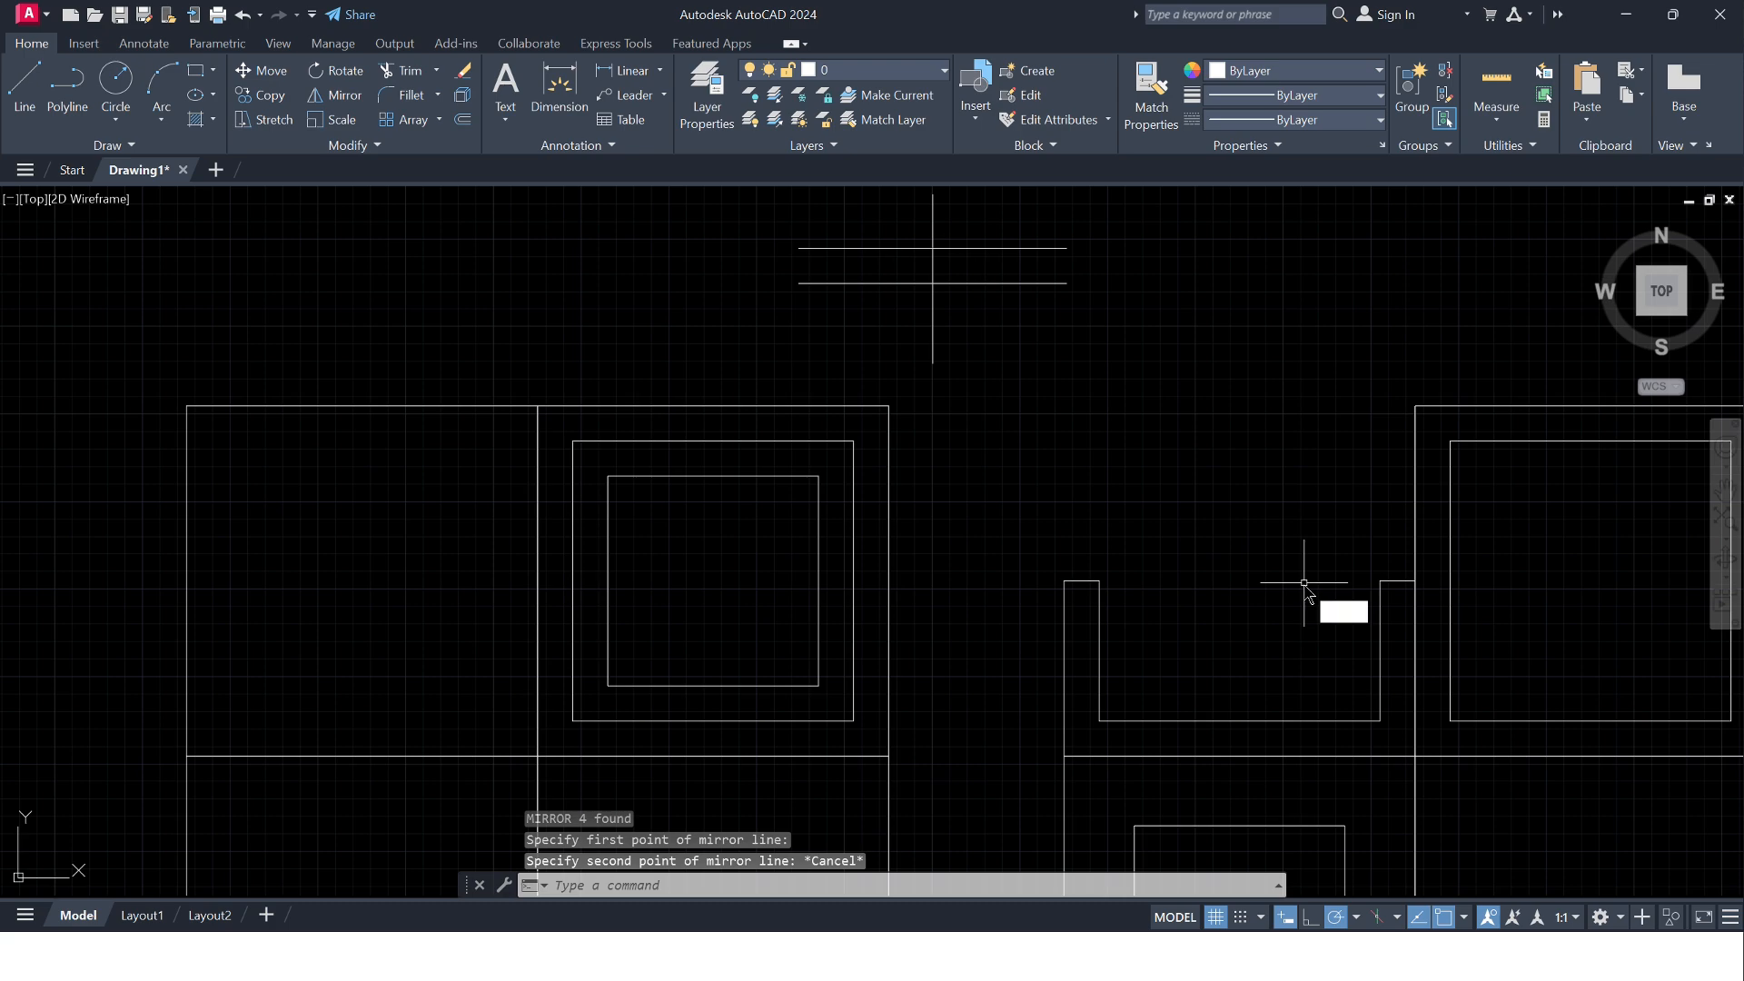
key("Return")
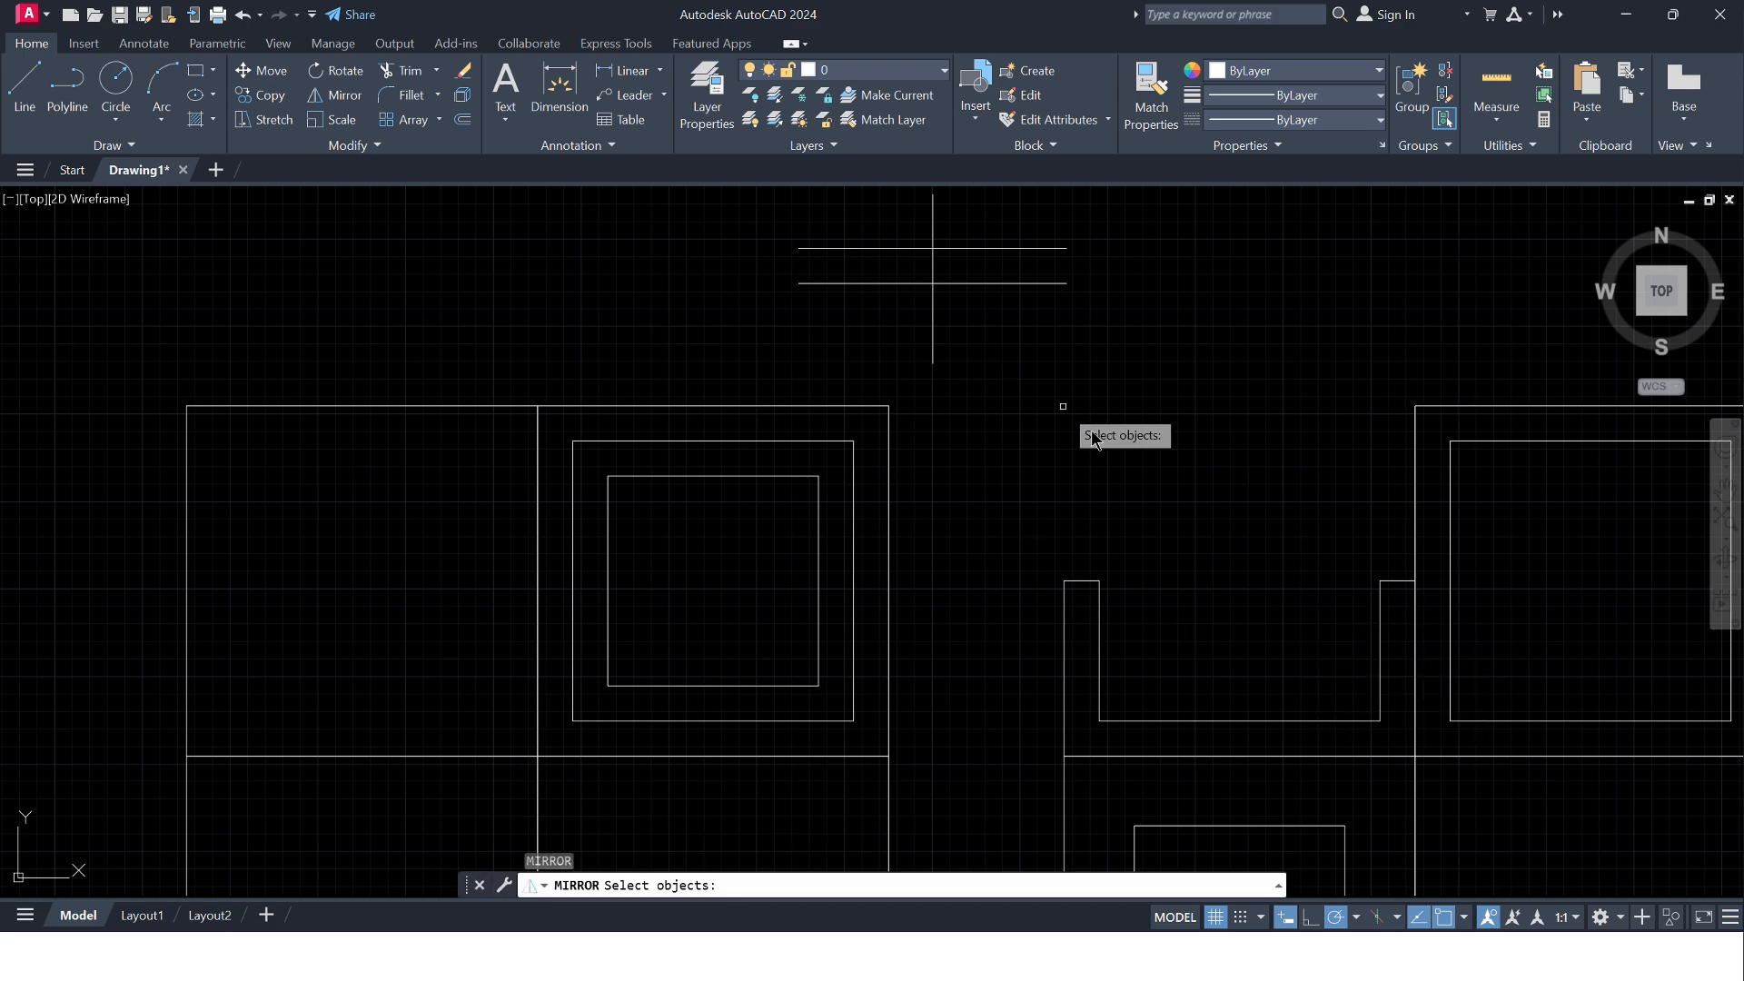
left_click(983, 337)
left_click(1445, 759)
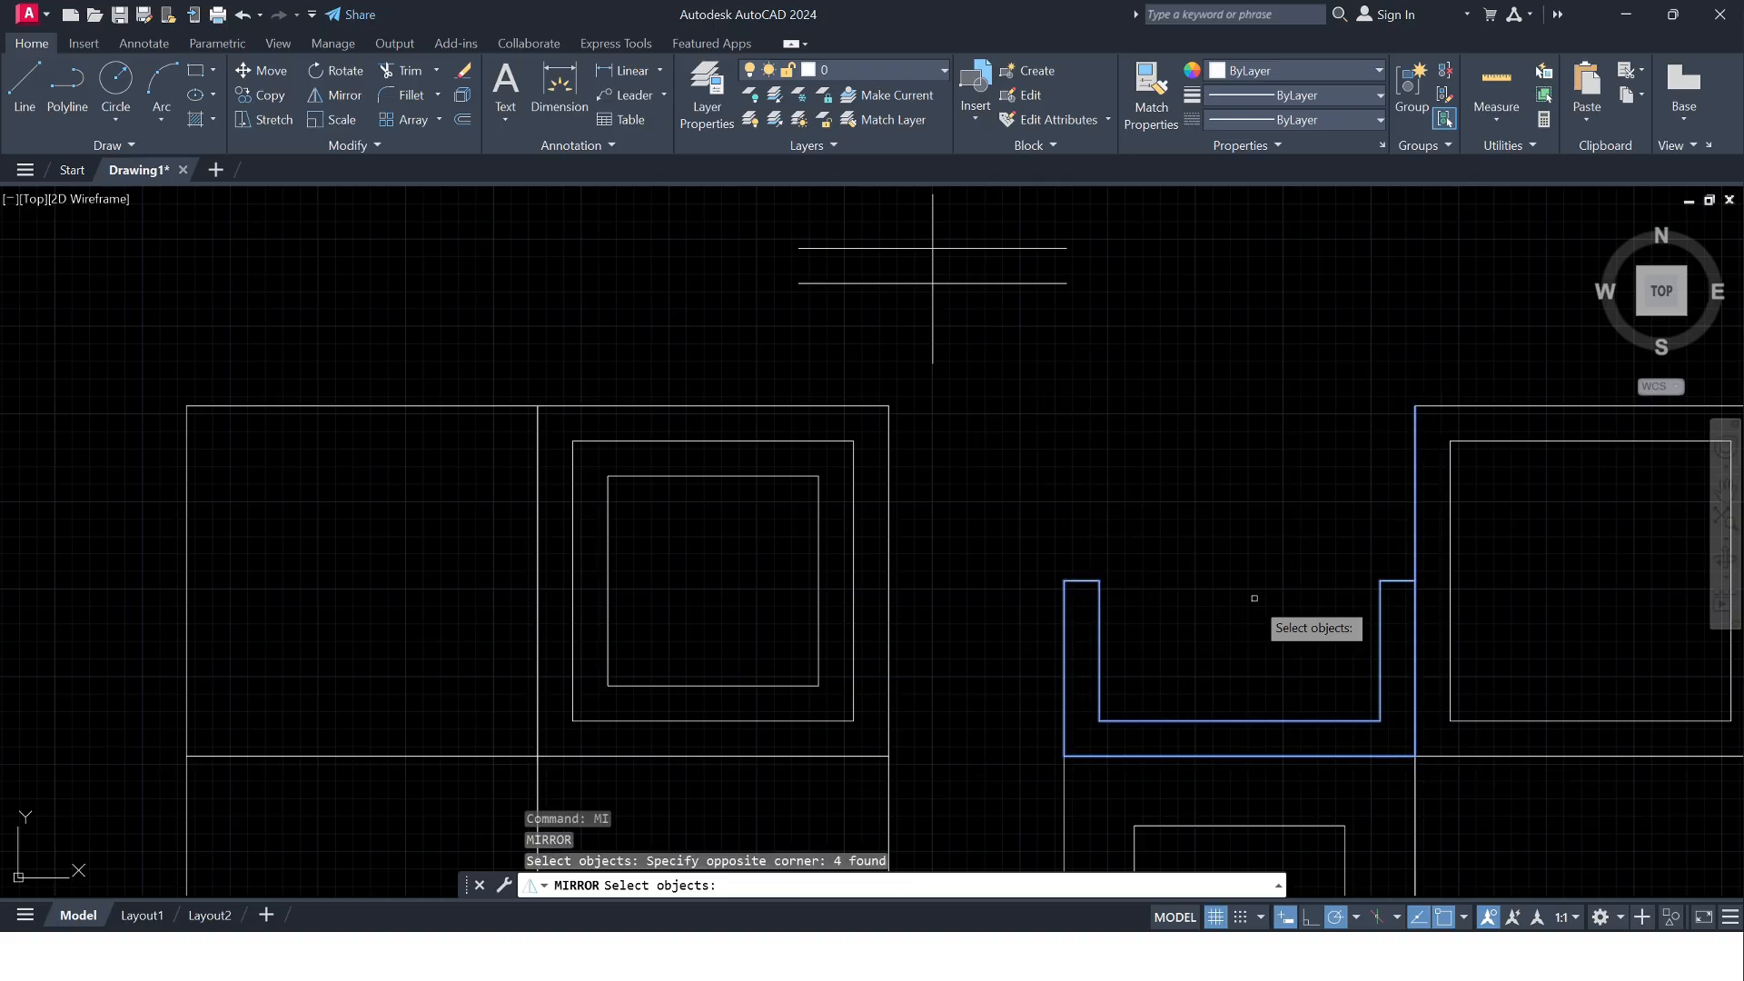
key("Return")
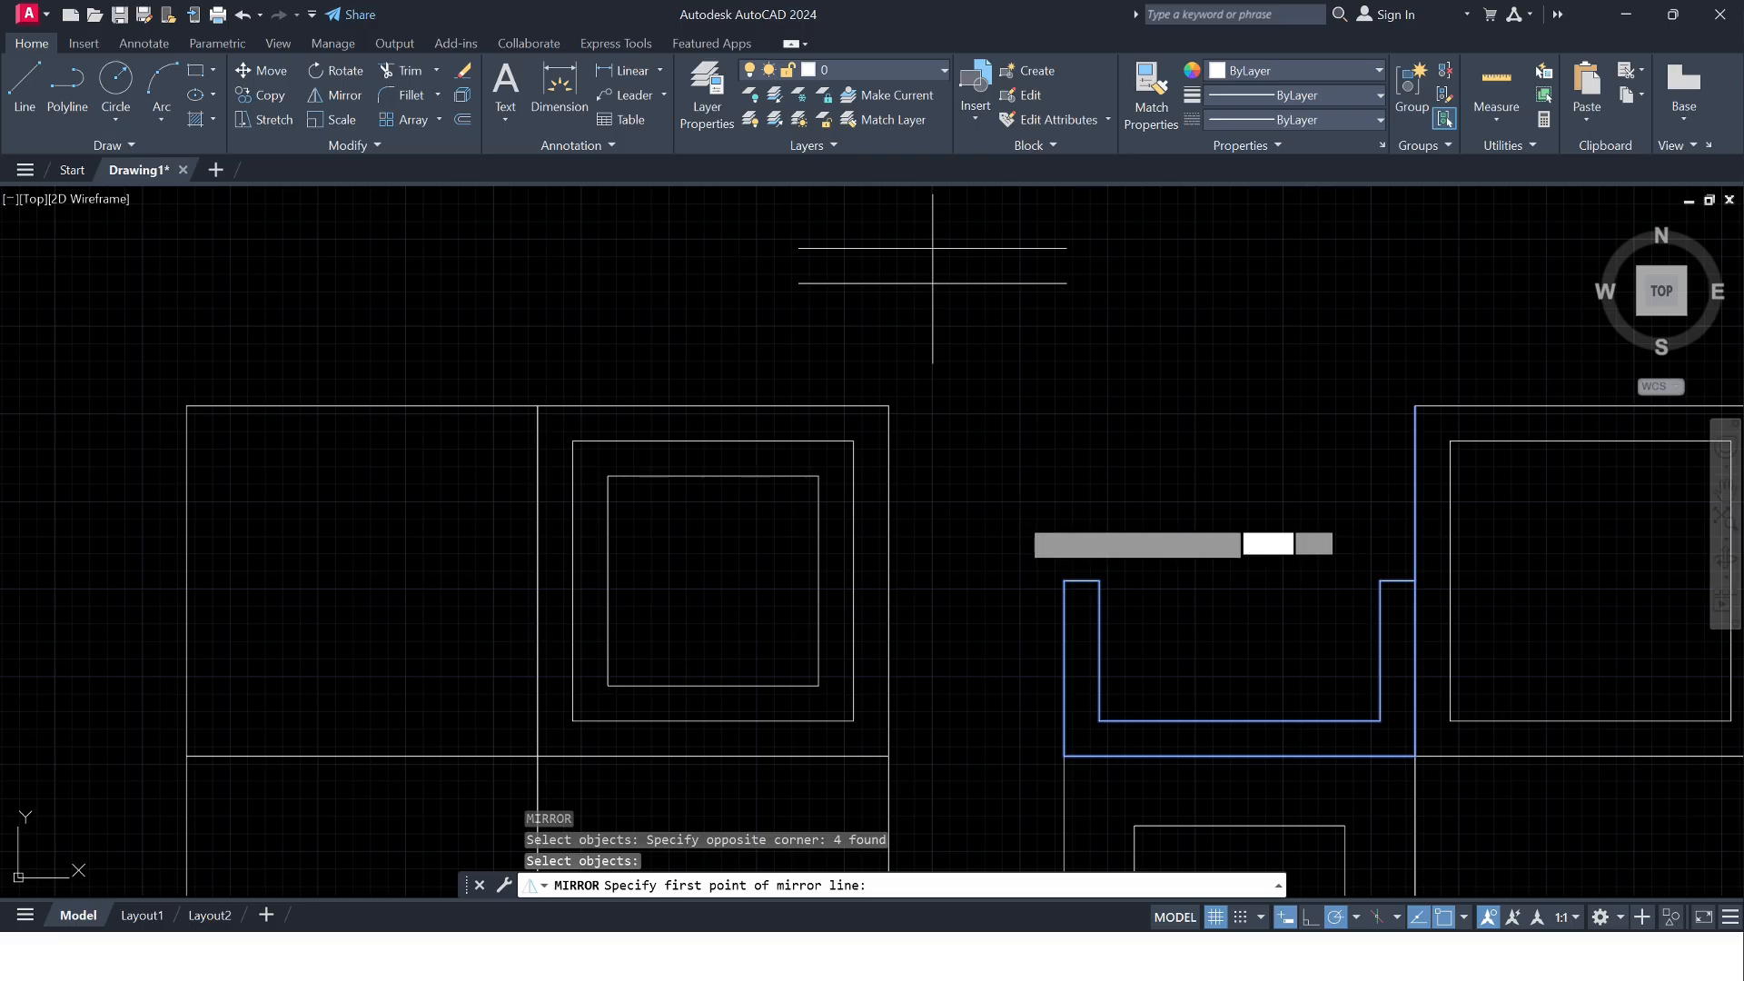
left_click(1019, 515)
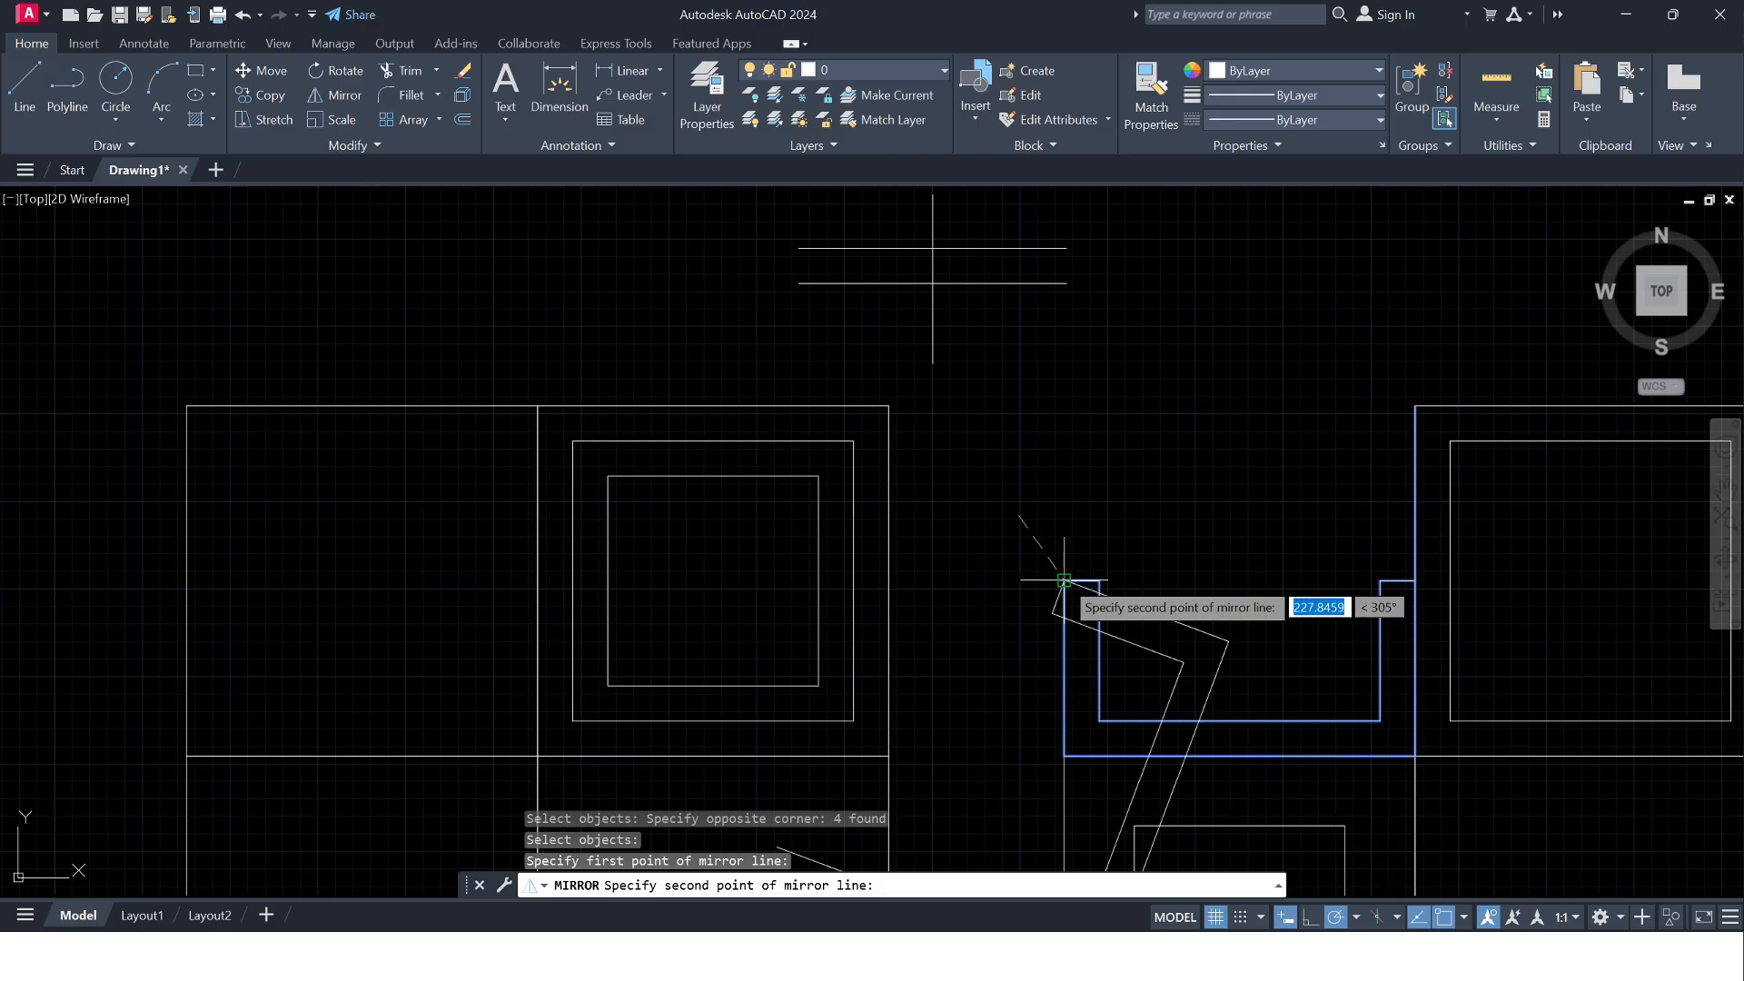
left_click(1192, 515)
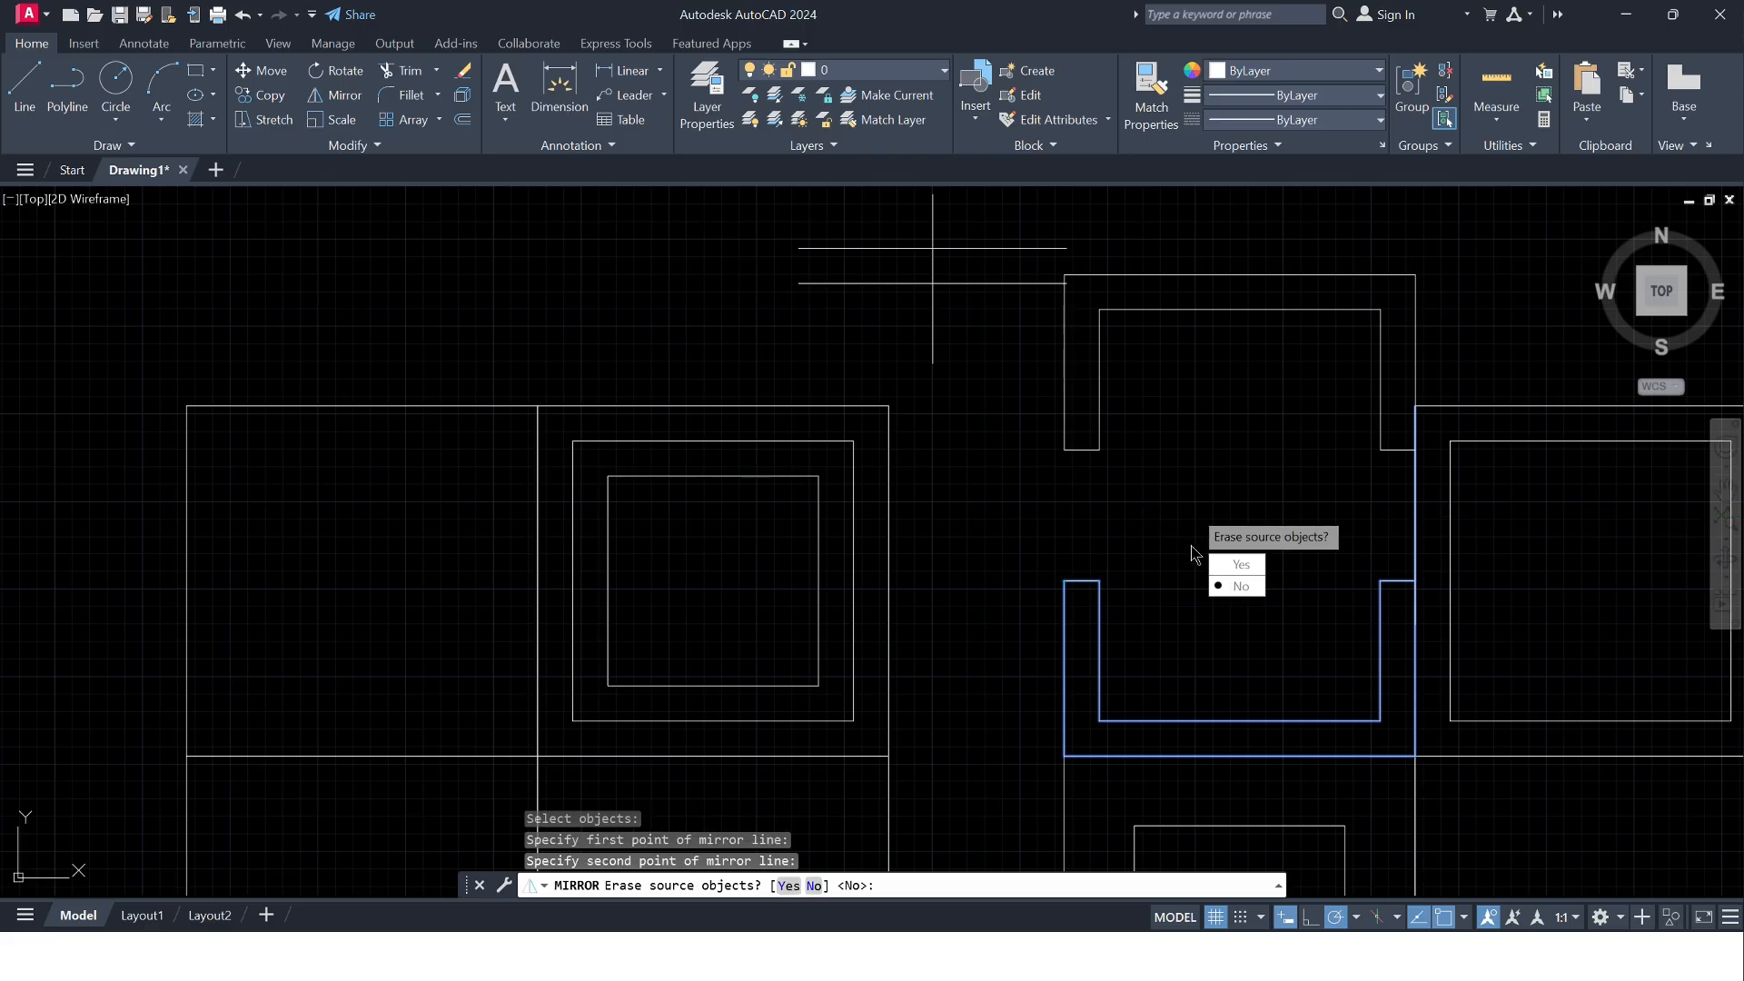
key("Return")
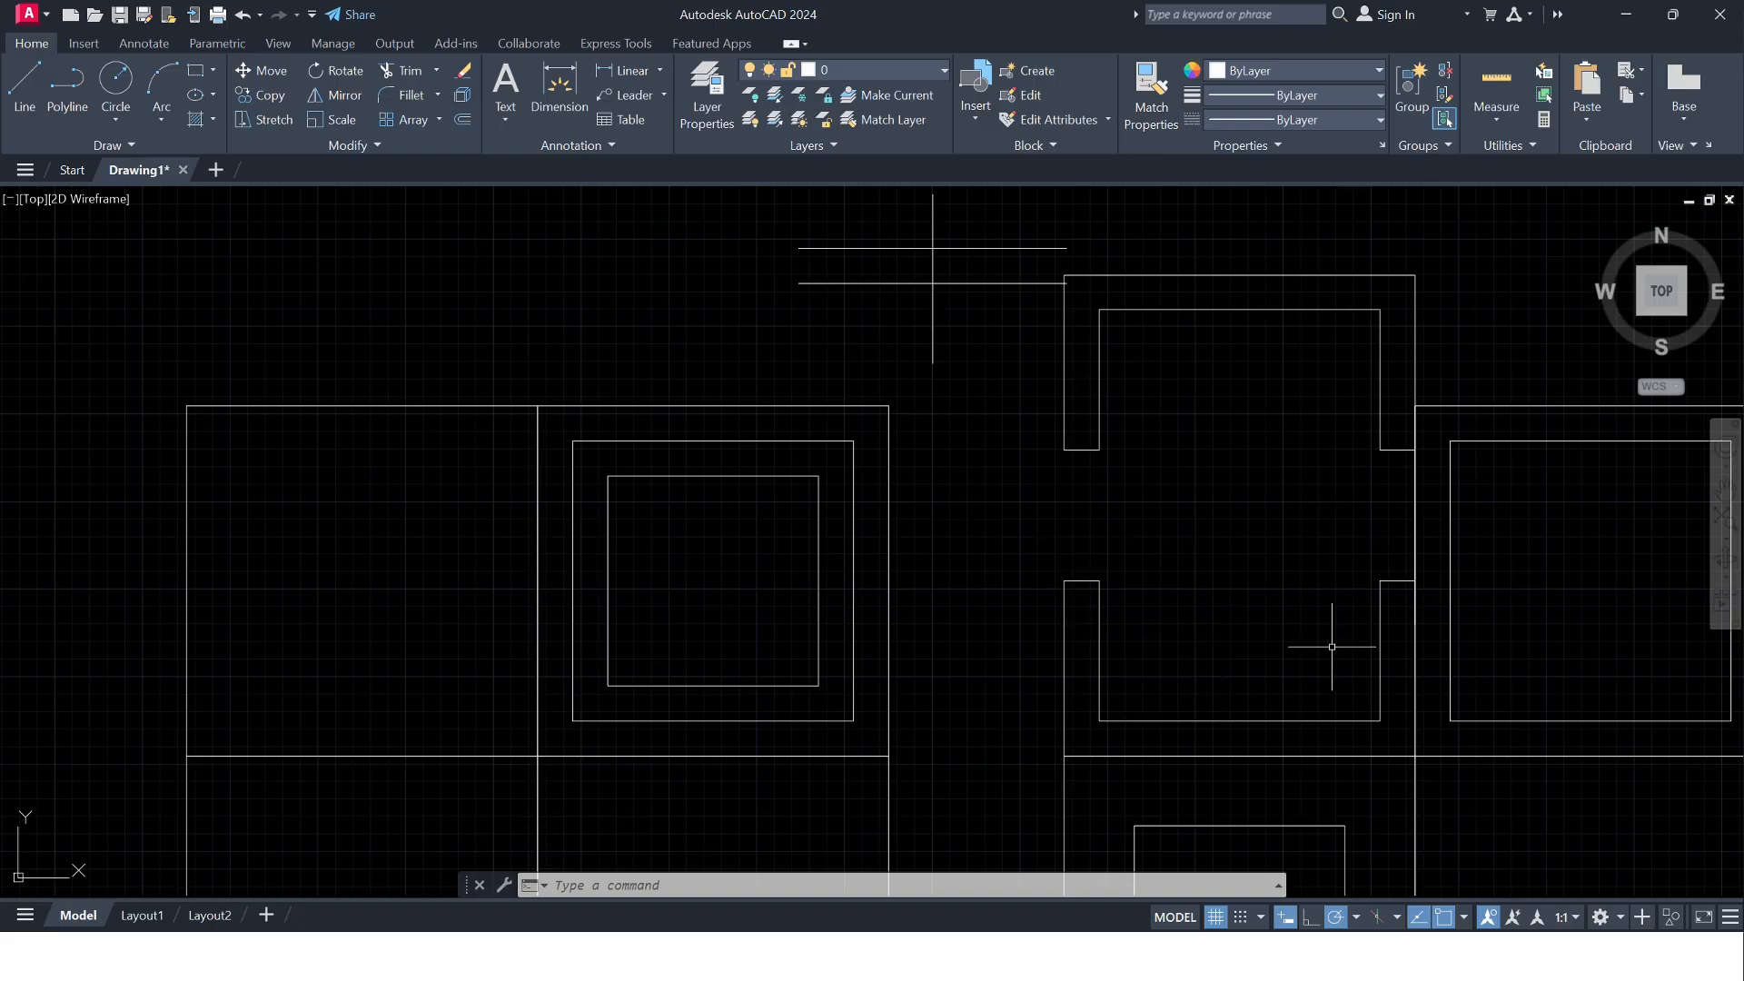
scroll(1250, 625, "down", 6)
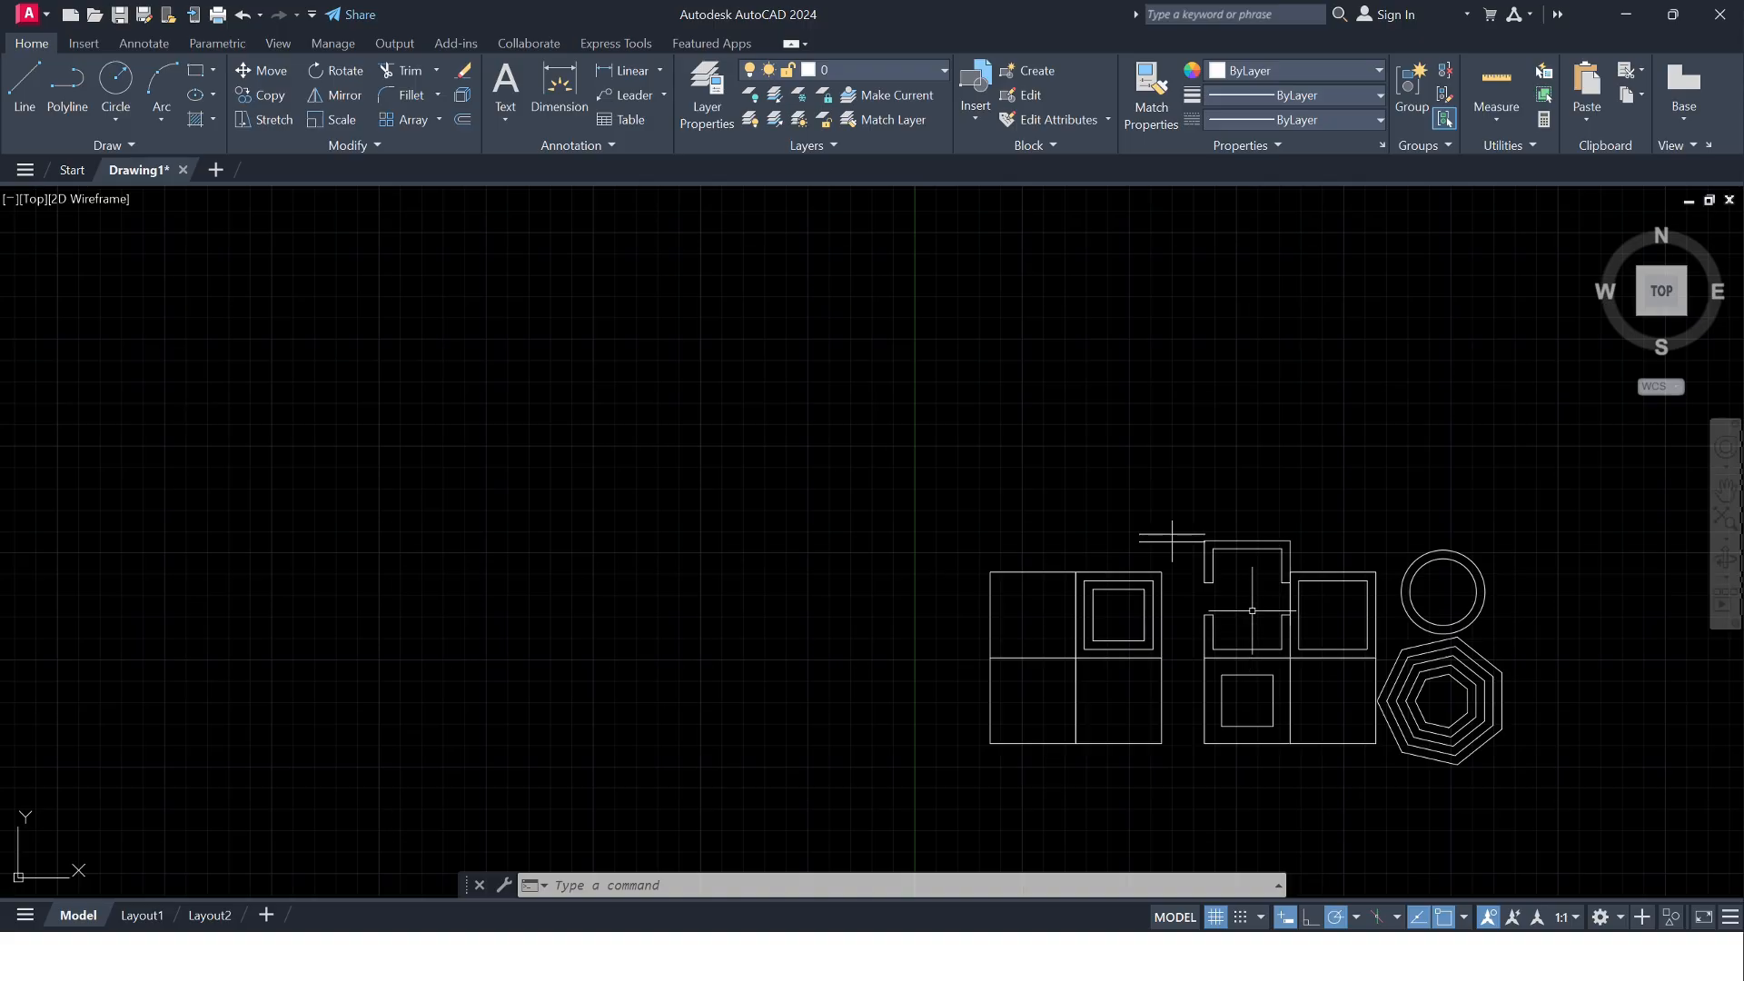
scroll(1377, 748, "up", 2)
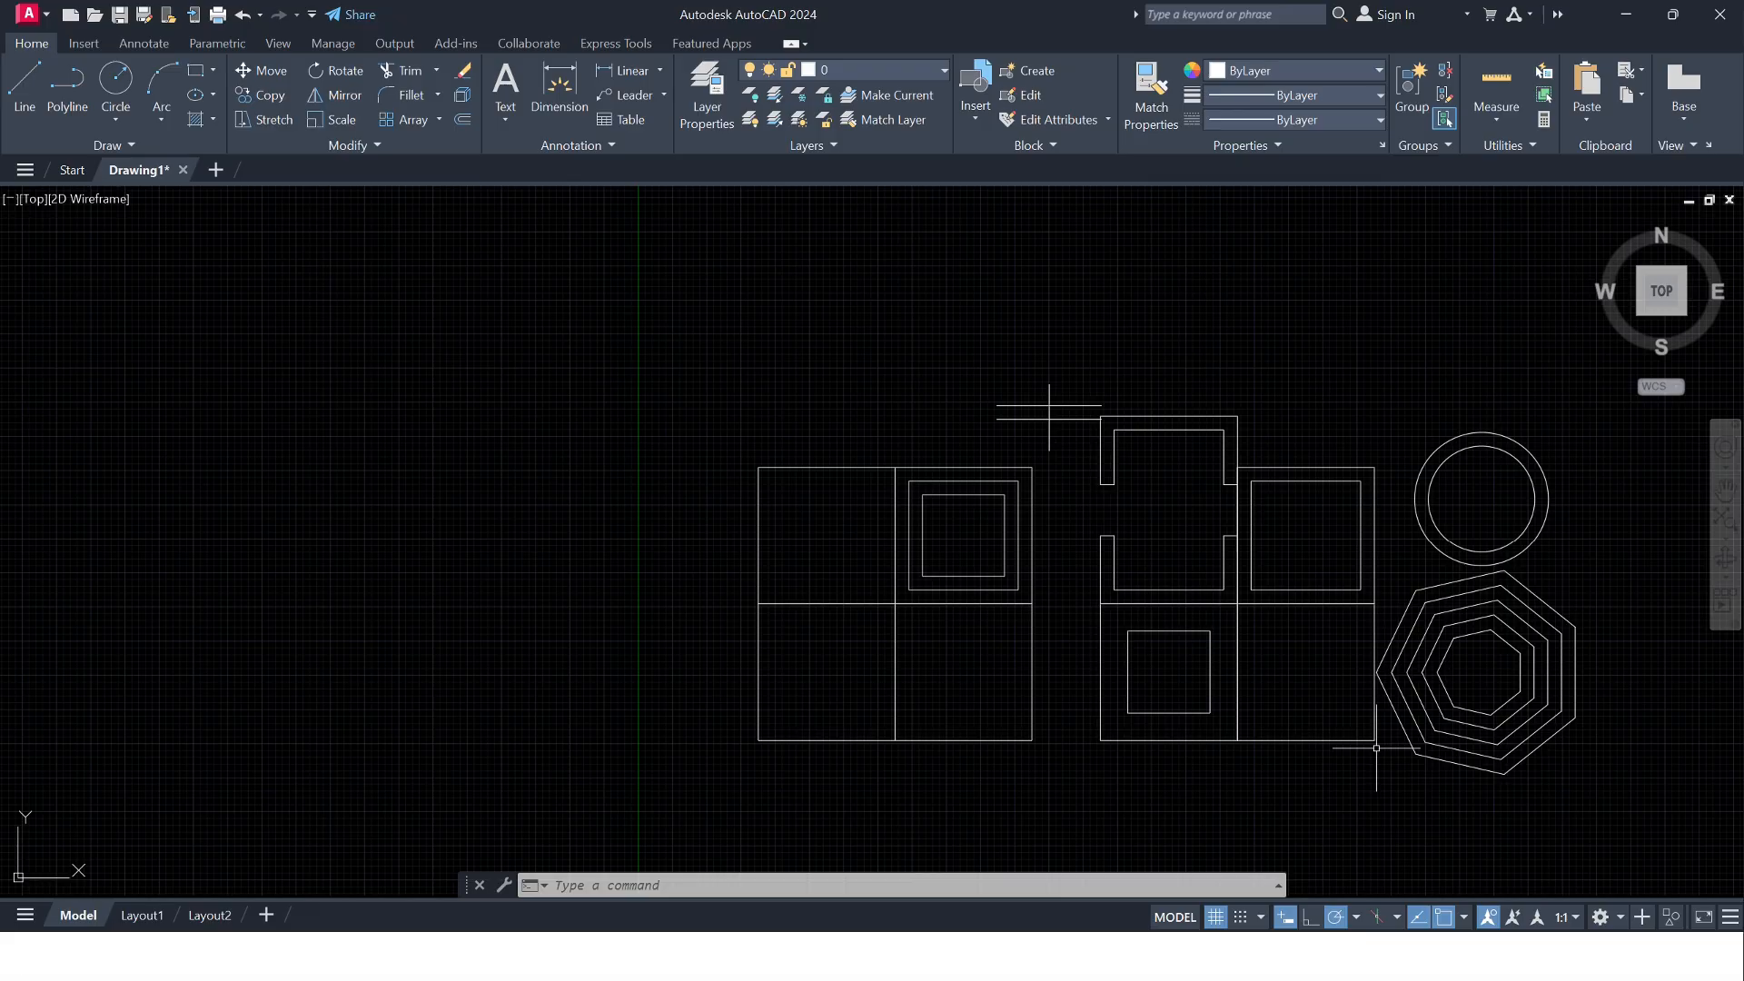